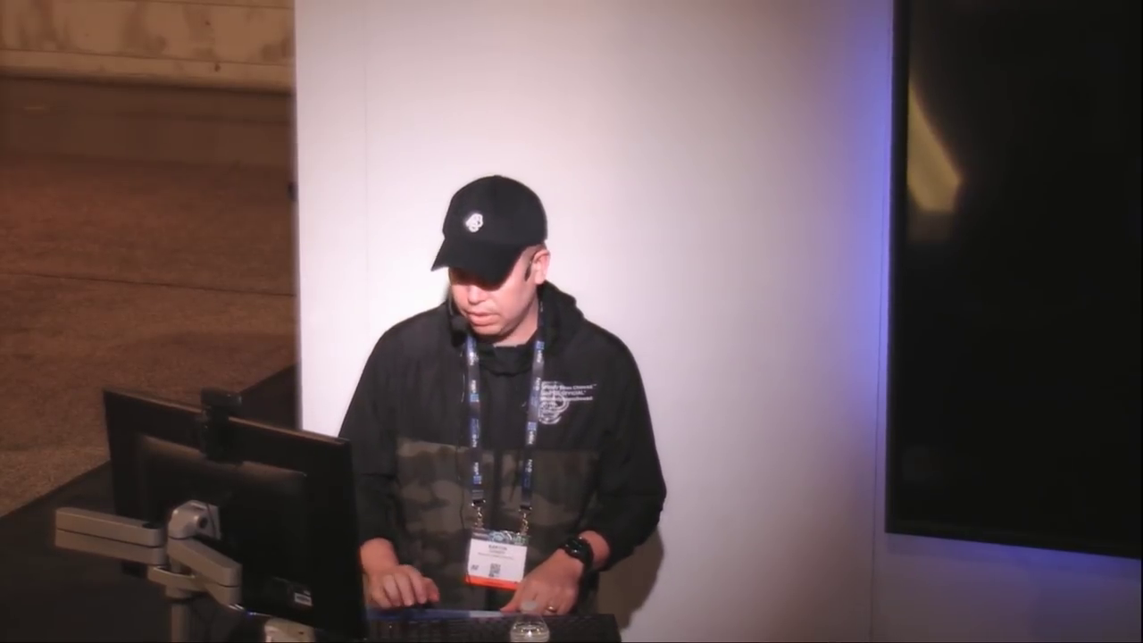
Advance the presentation from the blank screen to the slides, ending on the paused video at 01:35.
key("Right")
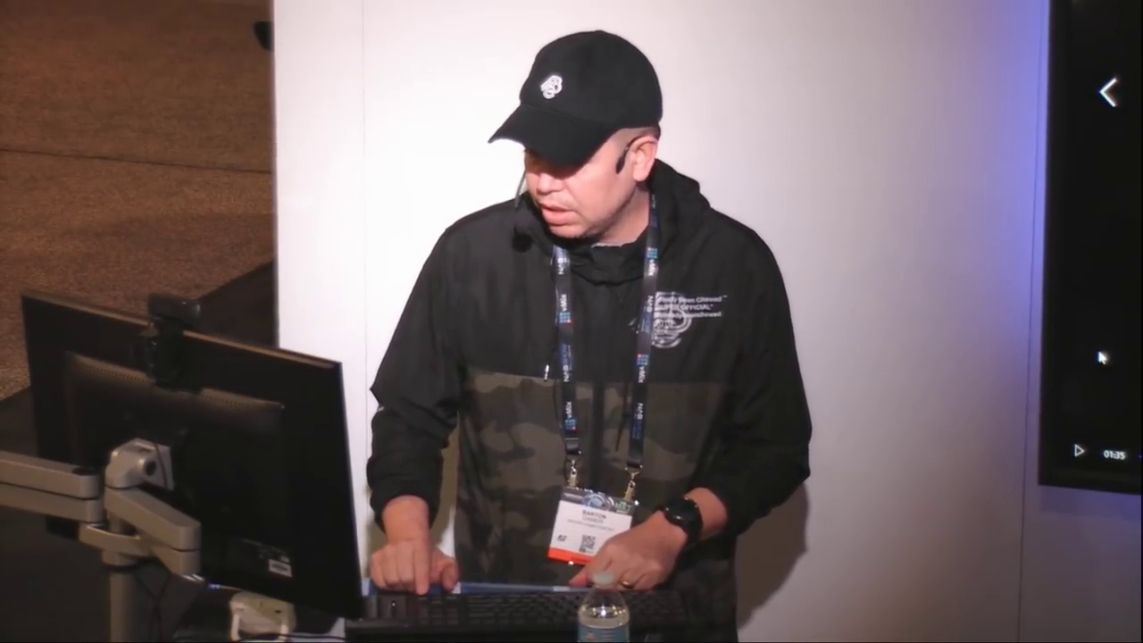
Play the paused video slide, leading to the full-screen sneaker render.
key("space")
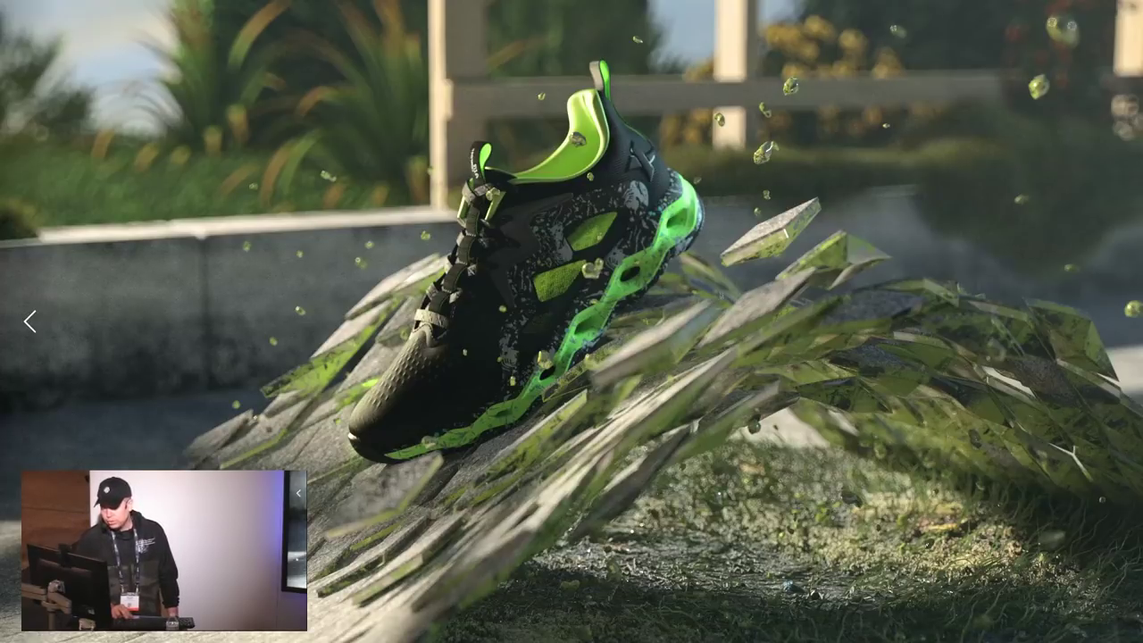
Advance past the six-image shoe grid and close-up video to the Xtep logo video.
key("Right")
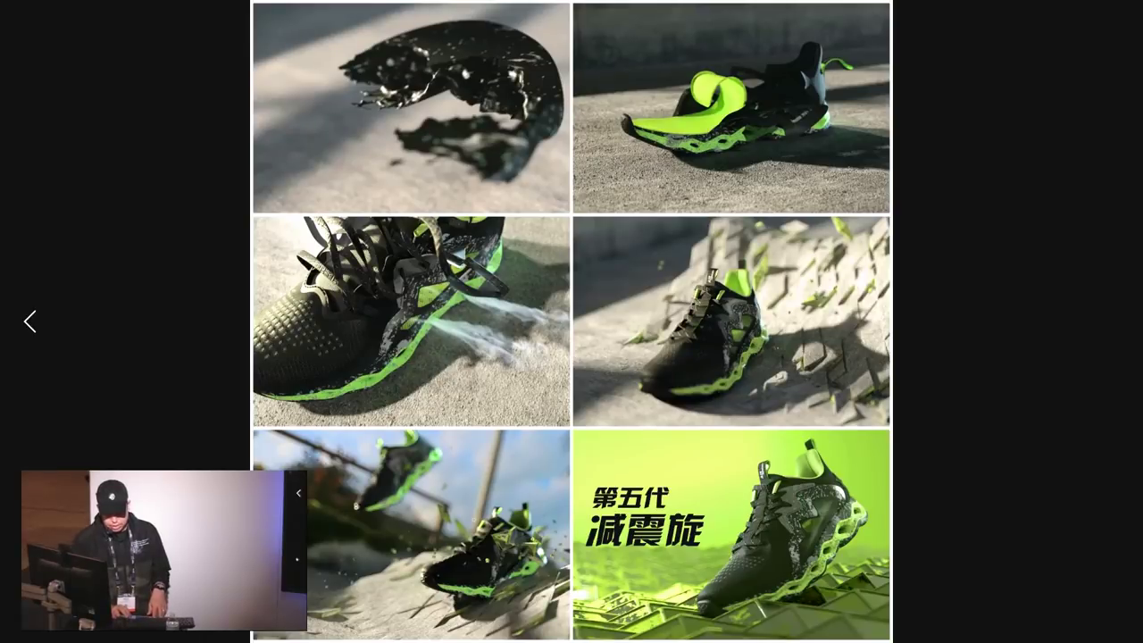
key("Right")
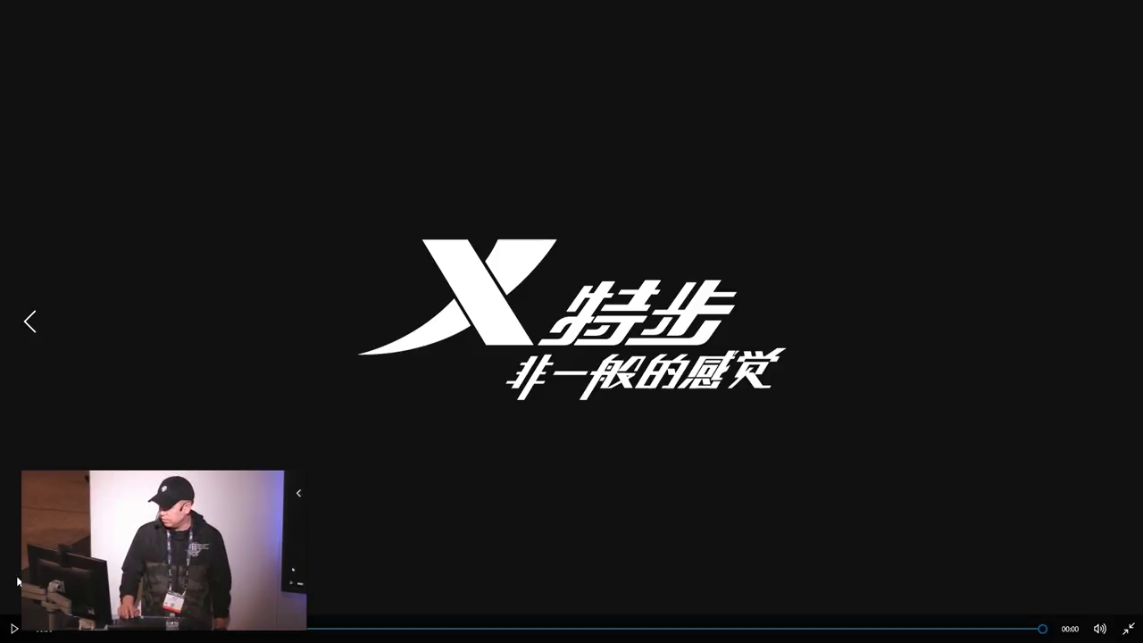
Open the shoe commercial video and play it to the wireframe shoe at 00:23.
key("Right")
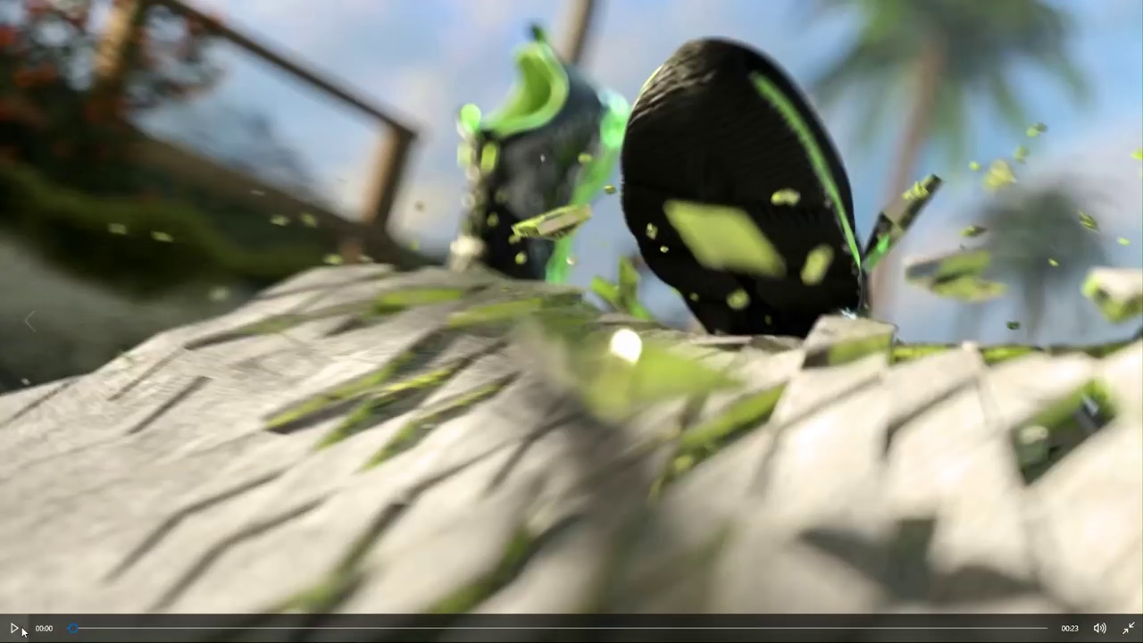
left_click(20, 627)
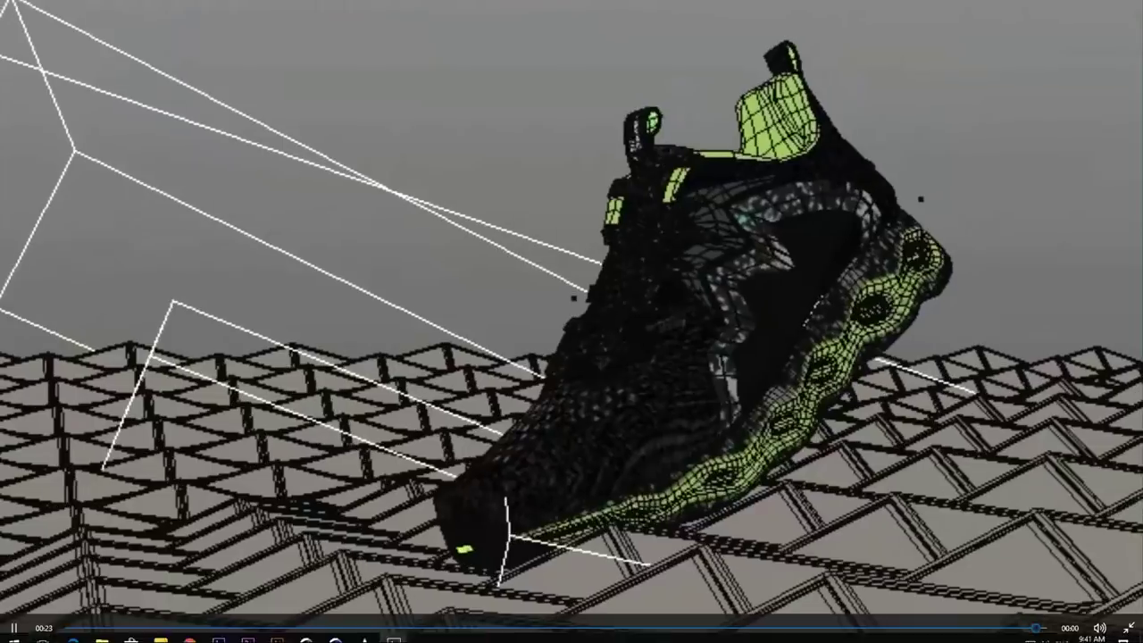
Rewind the clip to the running scene at 00:18 and exit full-screen playback.
left_click(870, 628)
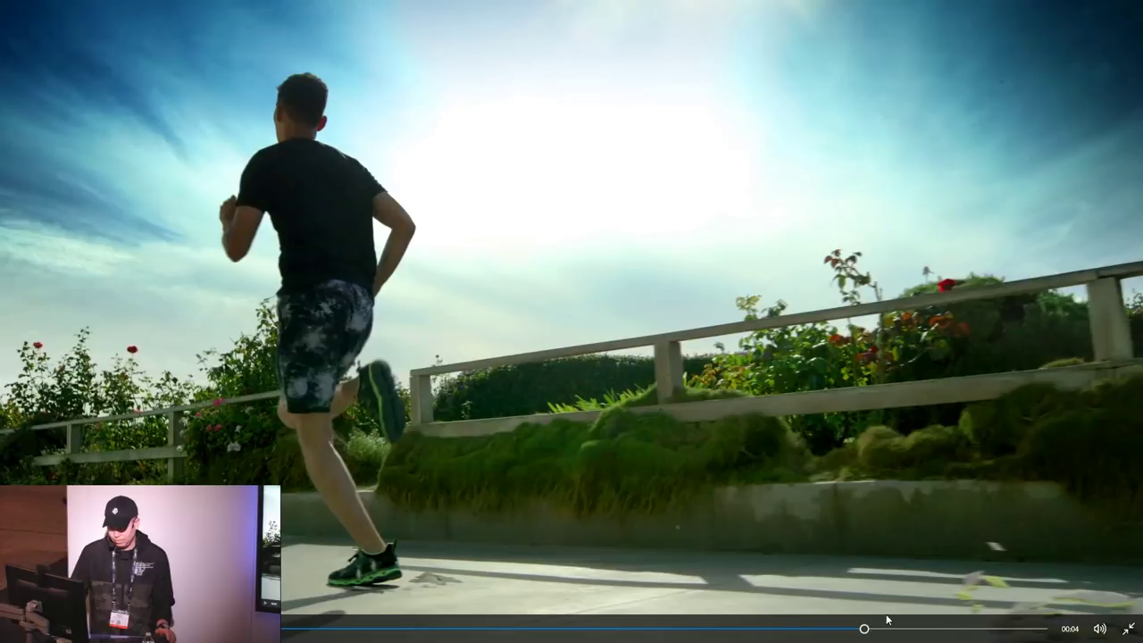
key("Escape")
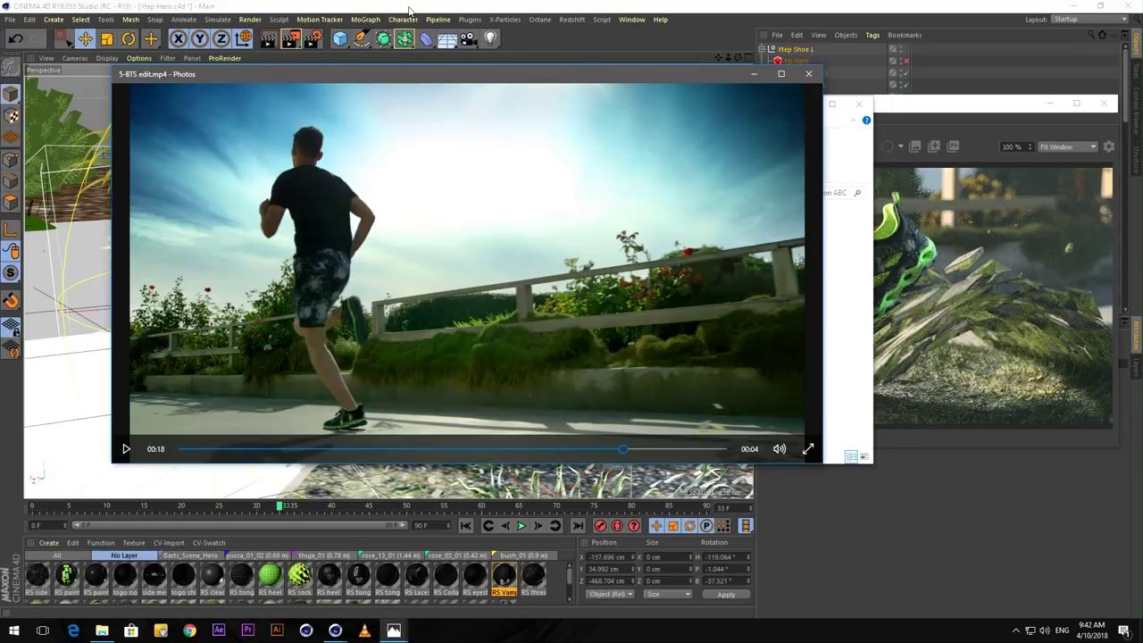
Close the video and start an interactive Redshift render of the shoe scene.
left_click(754, 73)
left_click(780, 108)
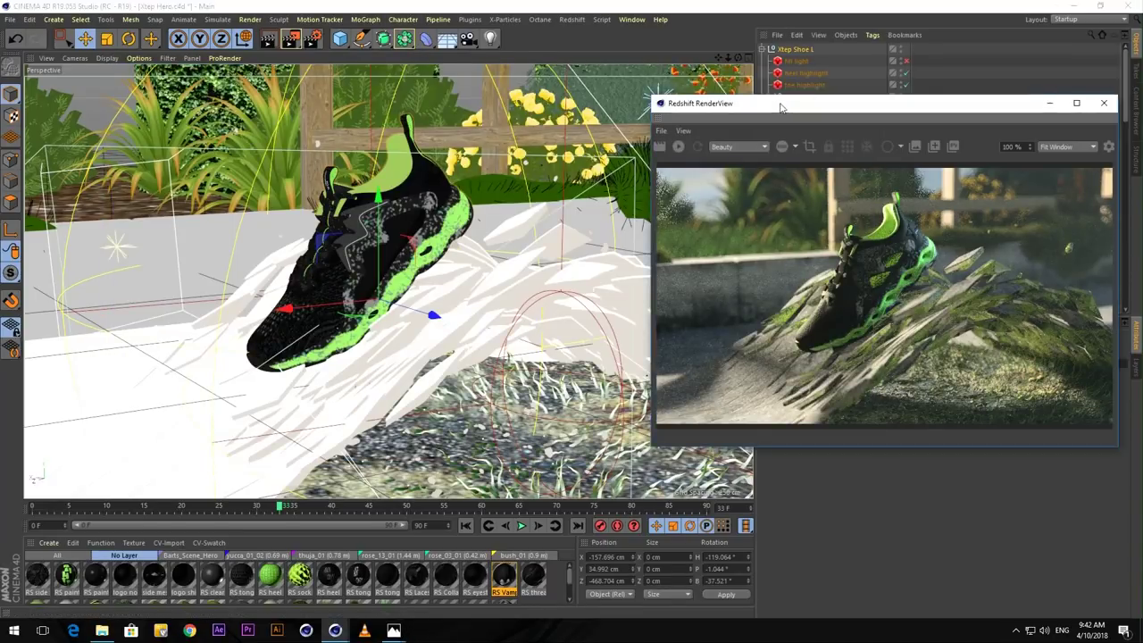
left_click_drag(780, 106, 692, 109)
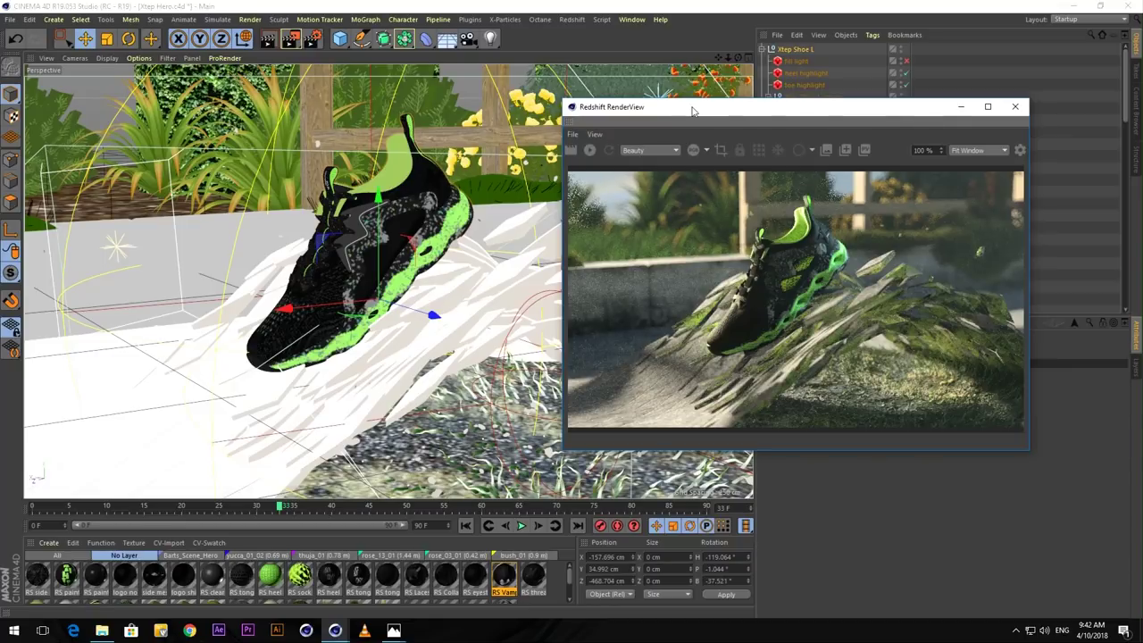
mouse_move(692, 110)
left_mouse_down()
mouse_move(635, 120)
mouse_move(653, 92)
mouse_move(701, 97)
left_mouse_up()
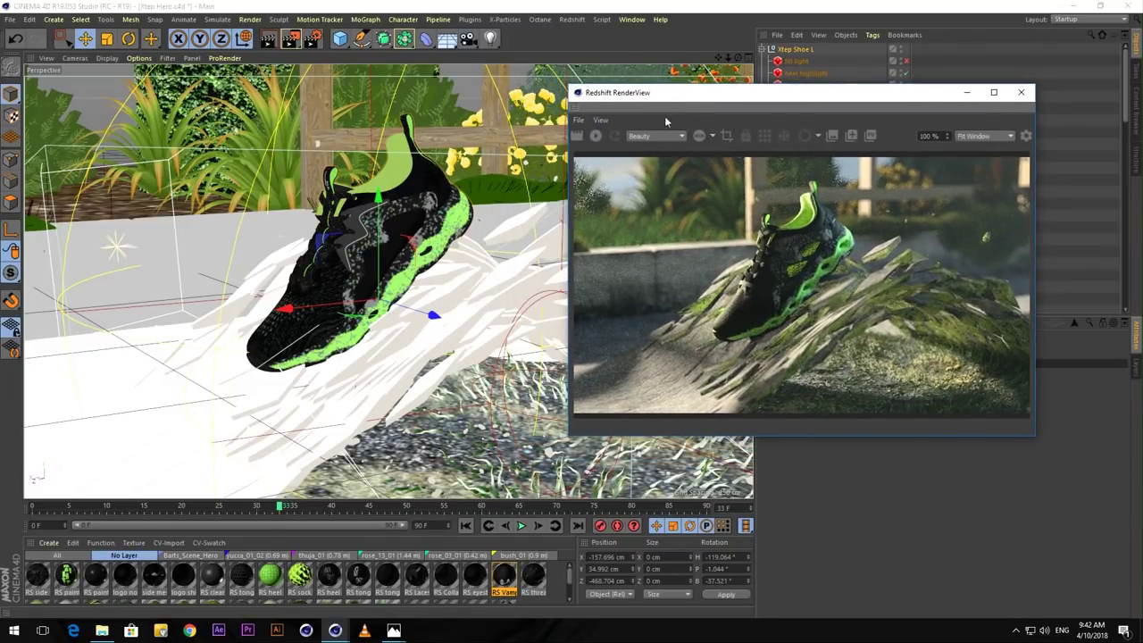
left_click(603, 138)
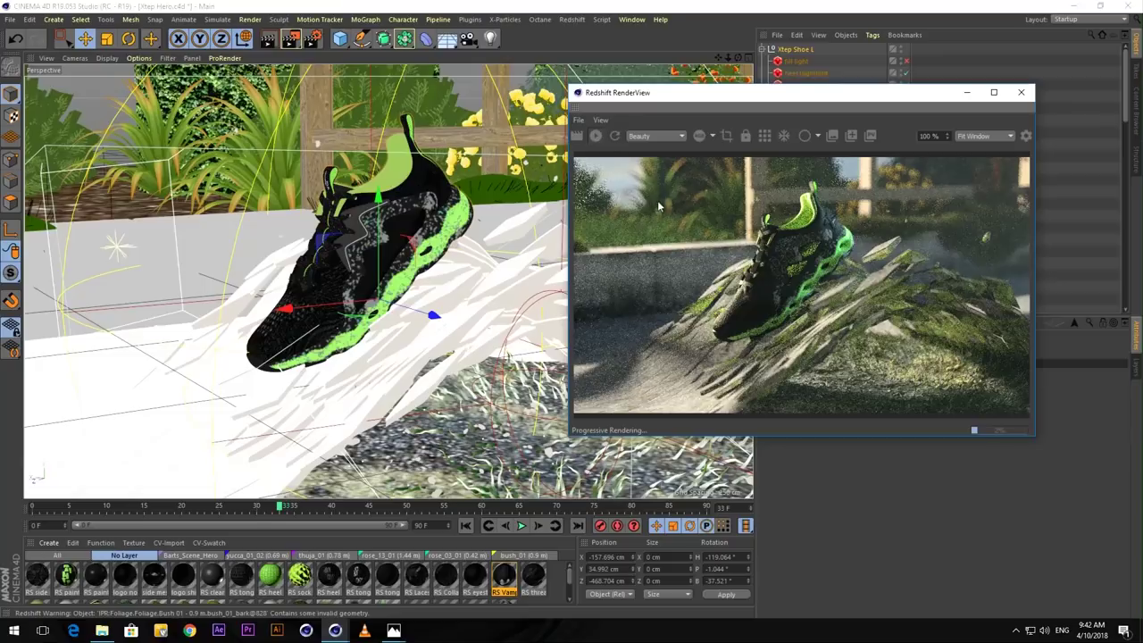
left_click_drag(716, 105, 563, 98)
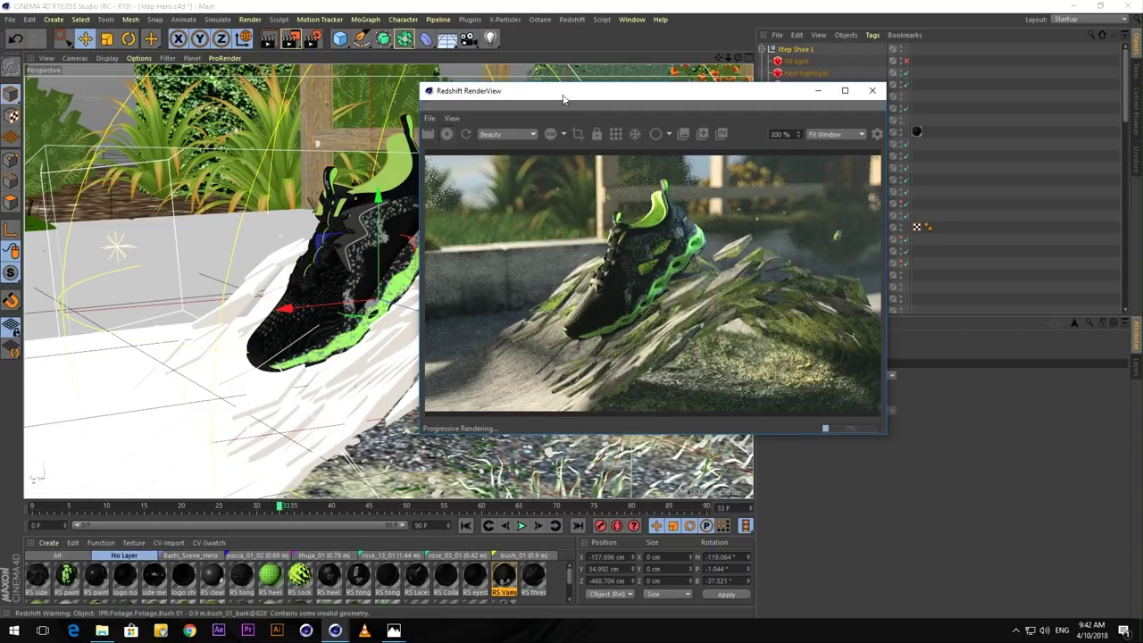
left_click_drag(564, 97, 657, 104)
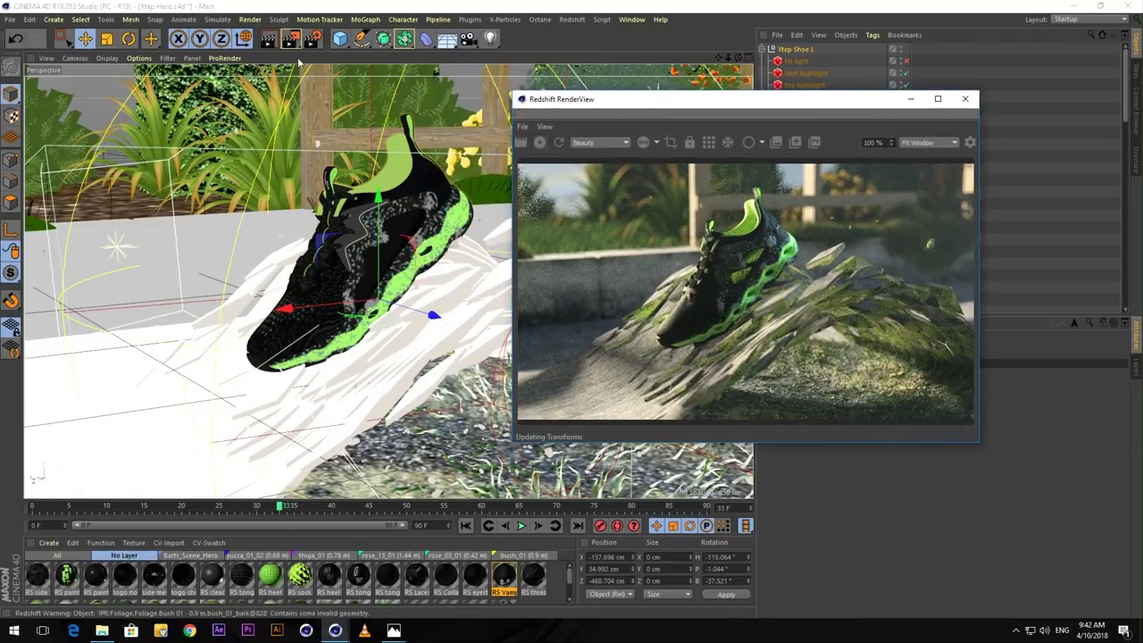
Orbit the shoe, save render snapshot_0, and move the timeline to frame 29.
left_click(356, 235)
left_click_drag(361, 241, 451, 251, "alt")
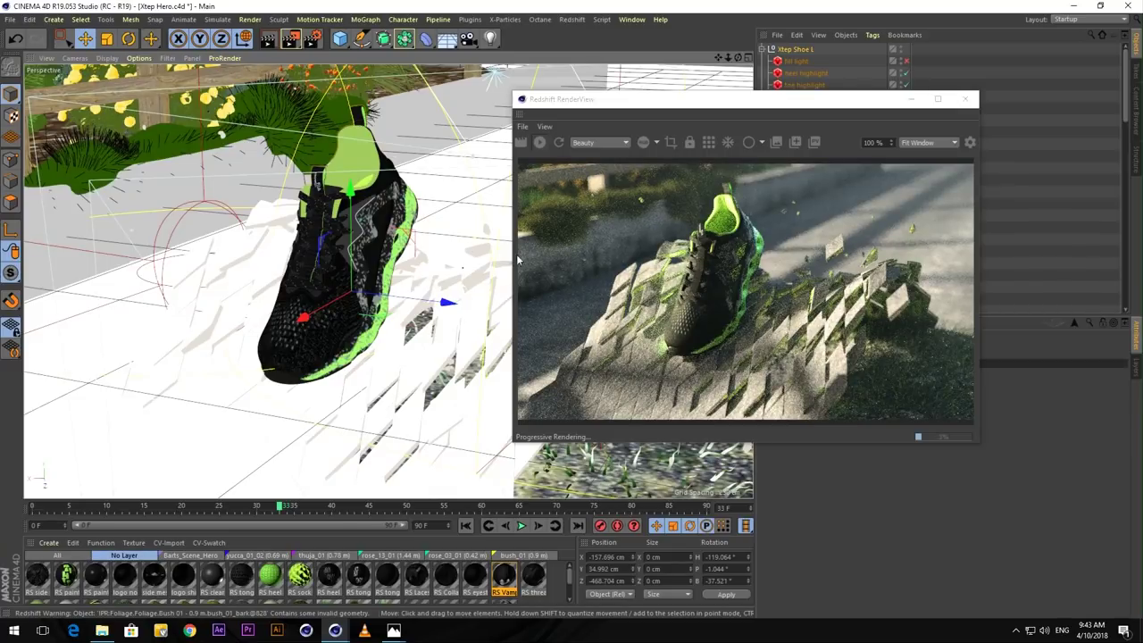
left_click(776, 142)
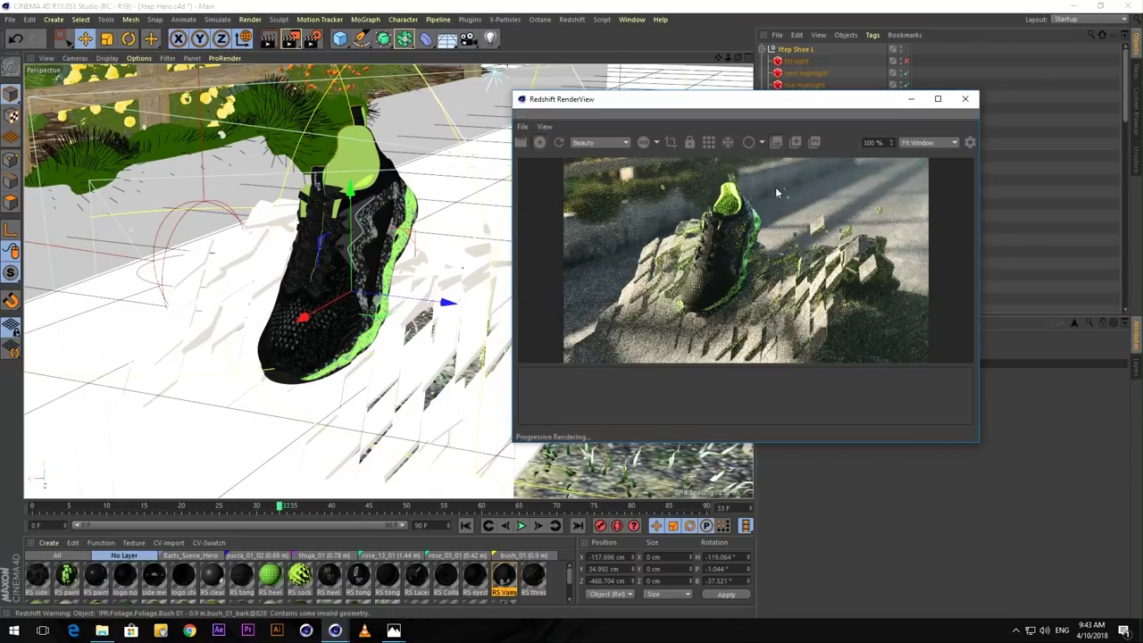
left_click(792, 142)
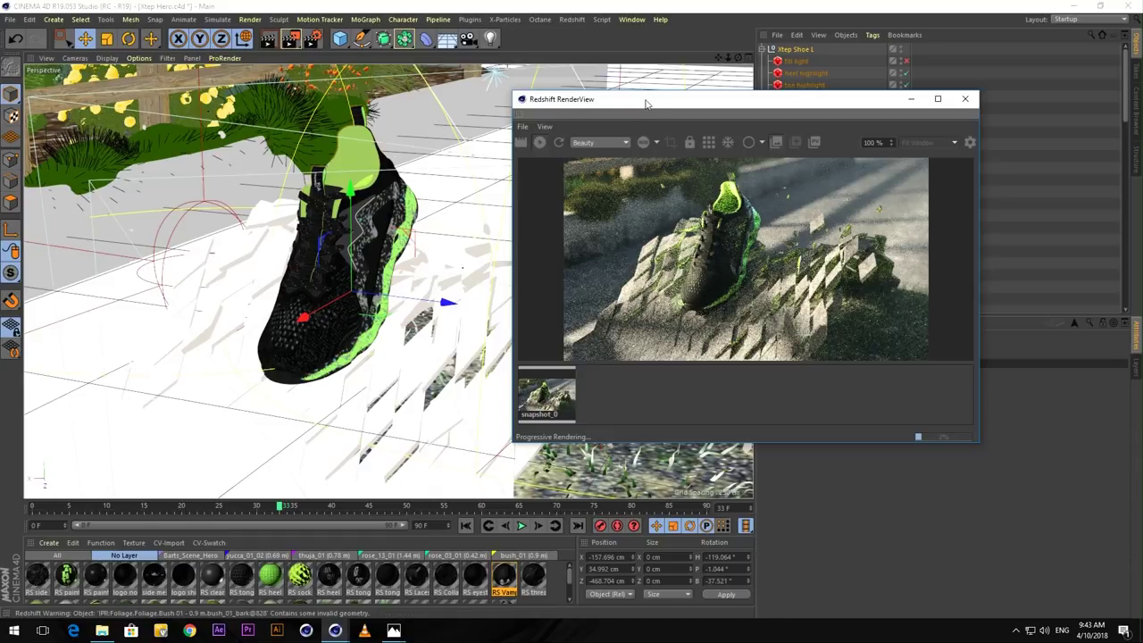
left_click_drag(638, 104, 687, 98)
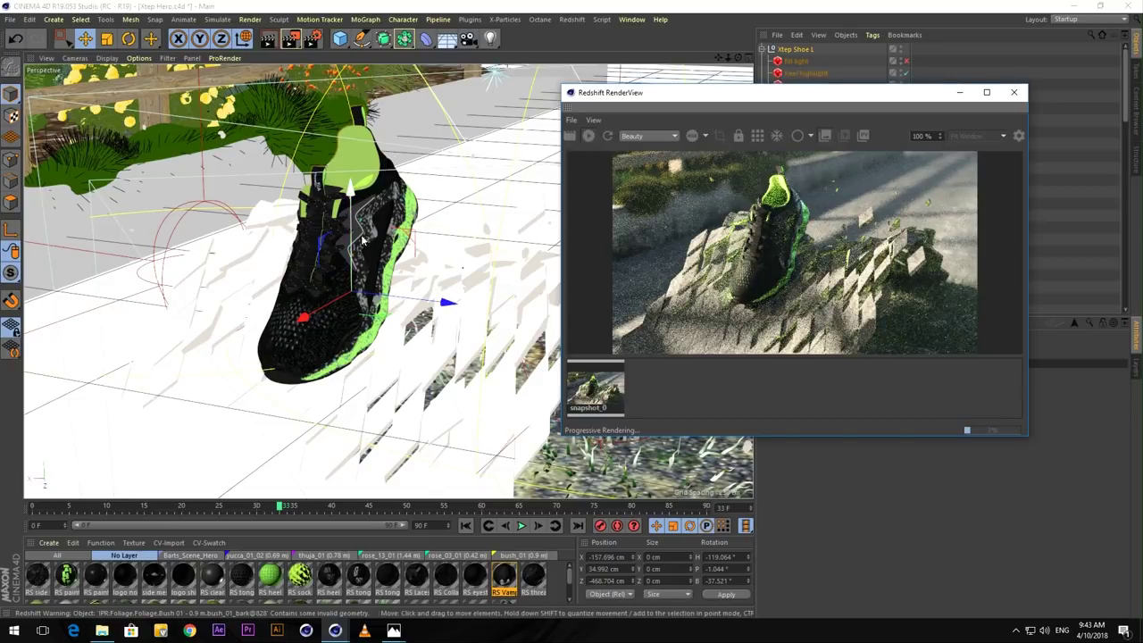
left_click_drag(680, 101, 762, 108)
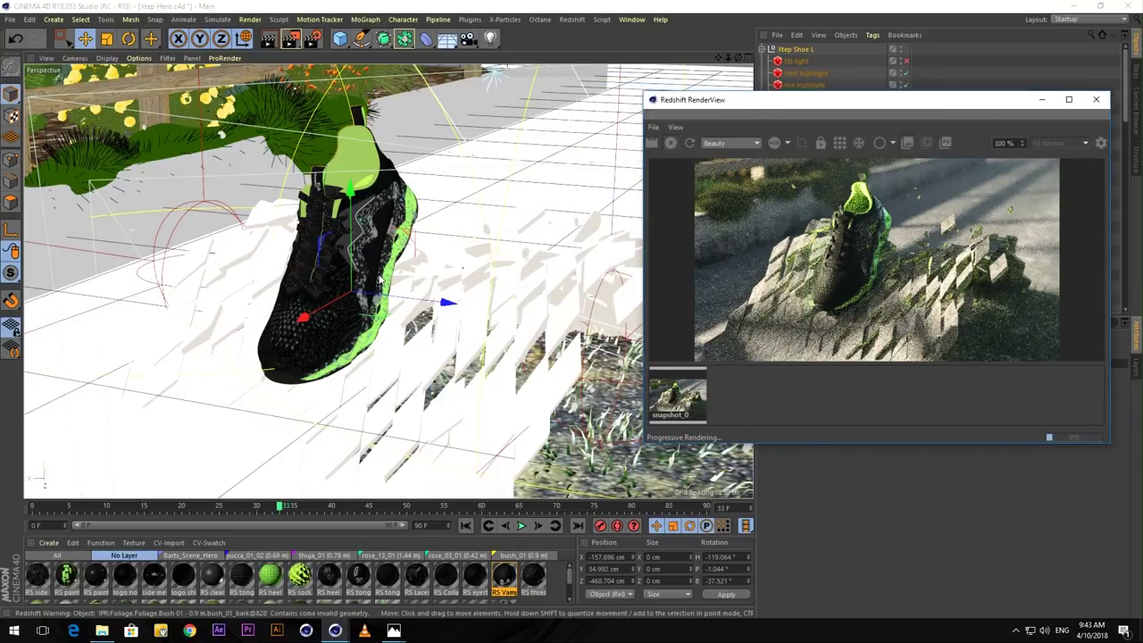
left_click_drag(380, 279, 279, 287, "alt")
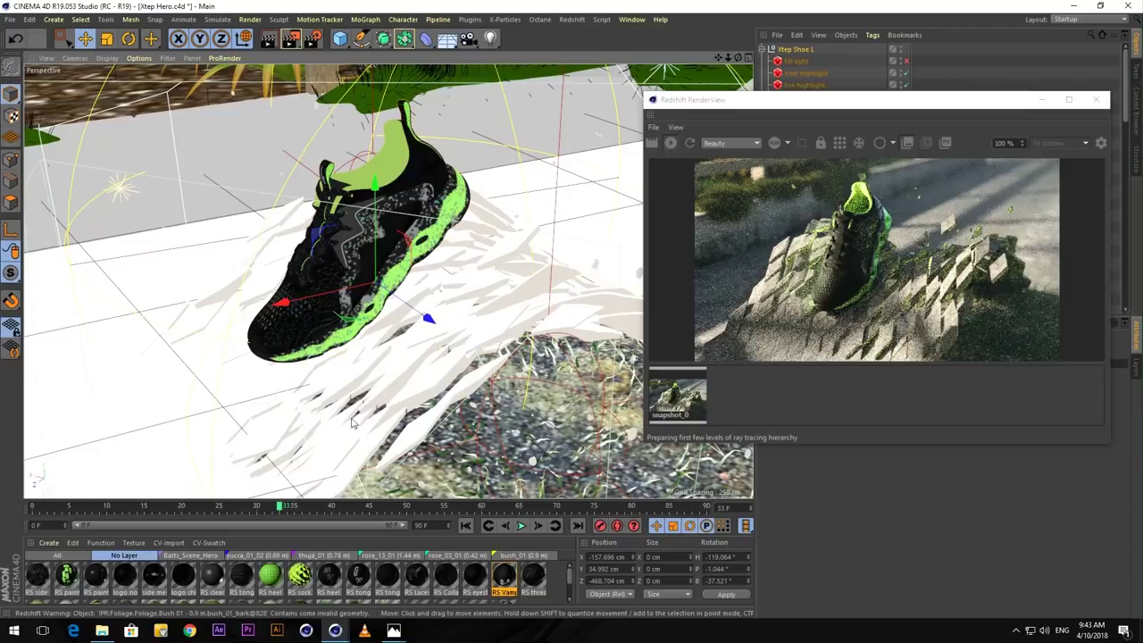
left_click(253, 509)
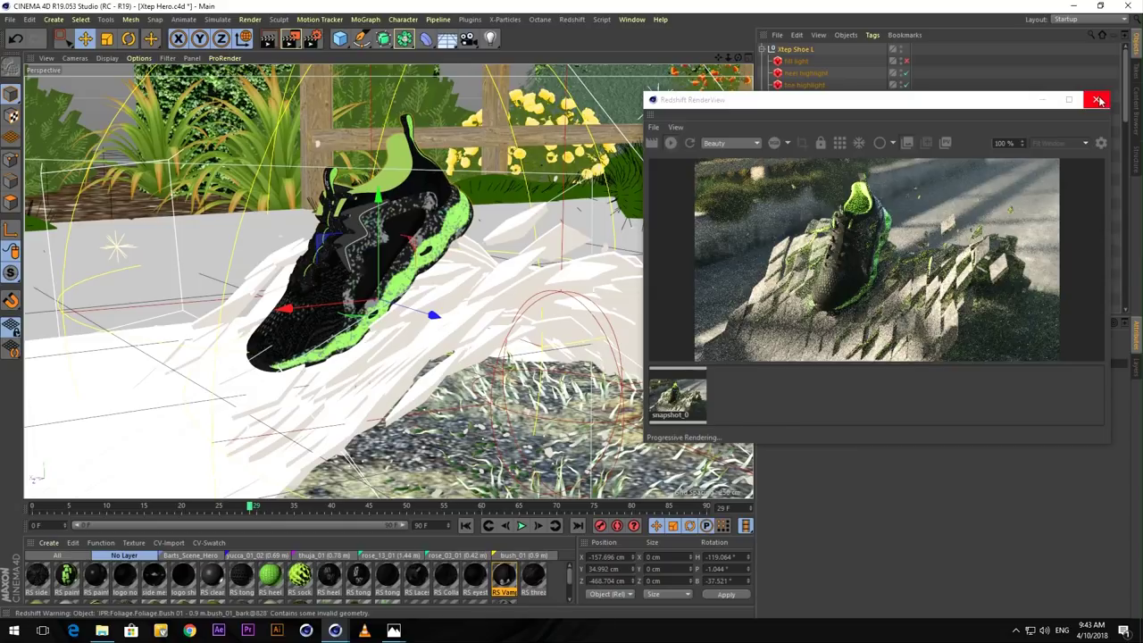
Close Redshift RenderView, then zoom, orbit and pan to frame the shoe, planter and fence.
left_click(1096, 100)
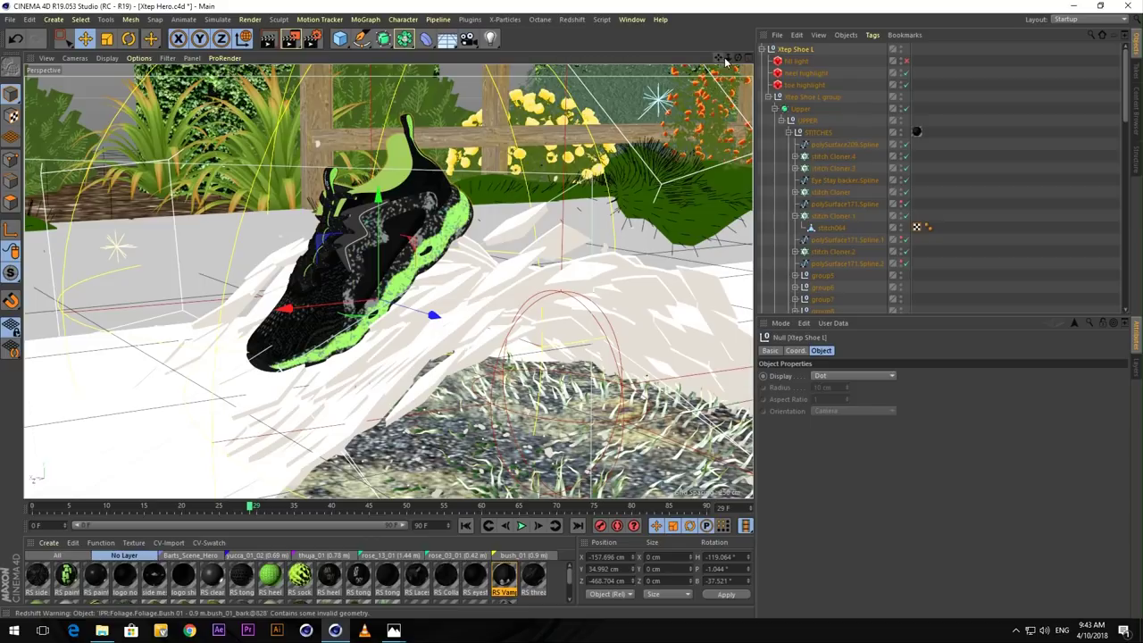
left_click_drag(728, 59, 309, 129)
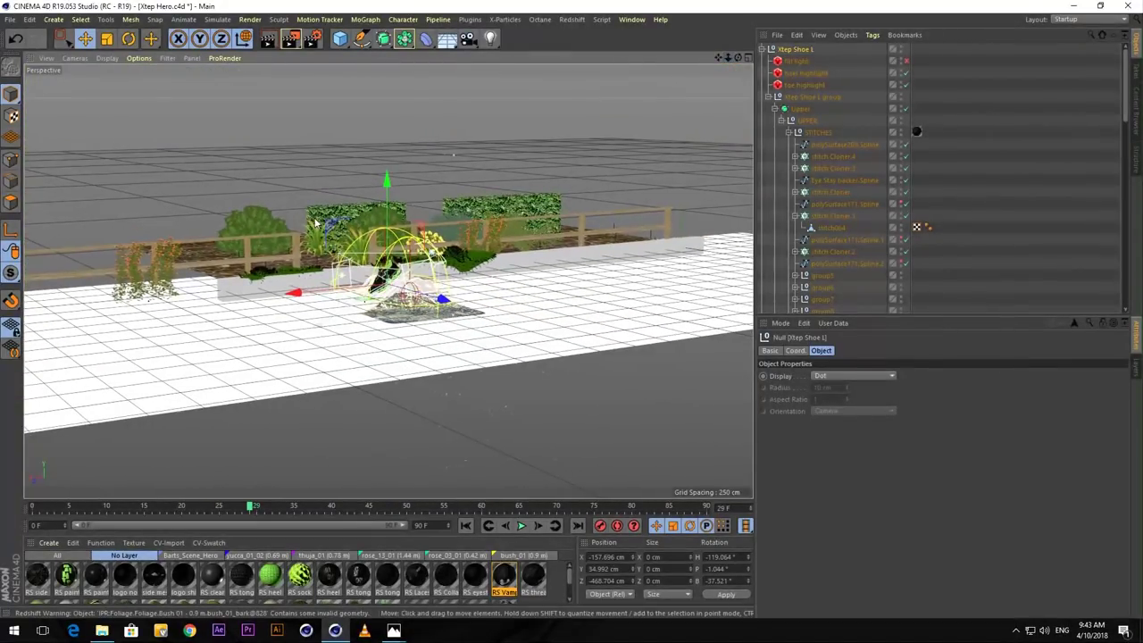
left_click_drag(357, 273, 386, 310, "alt")
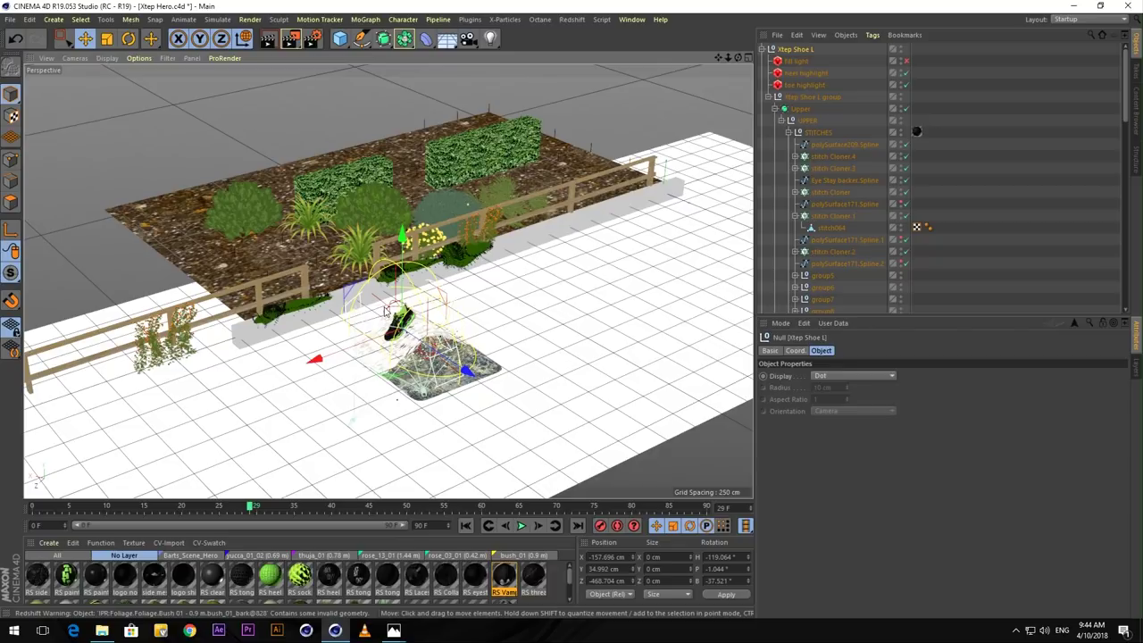
left_click_drag(386, 322, 356, 371, "alt")
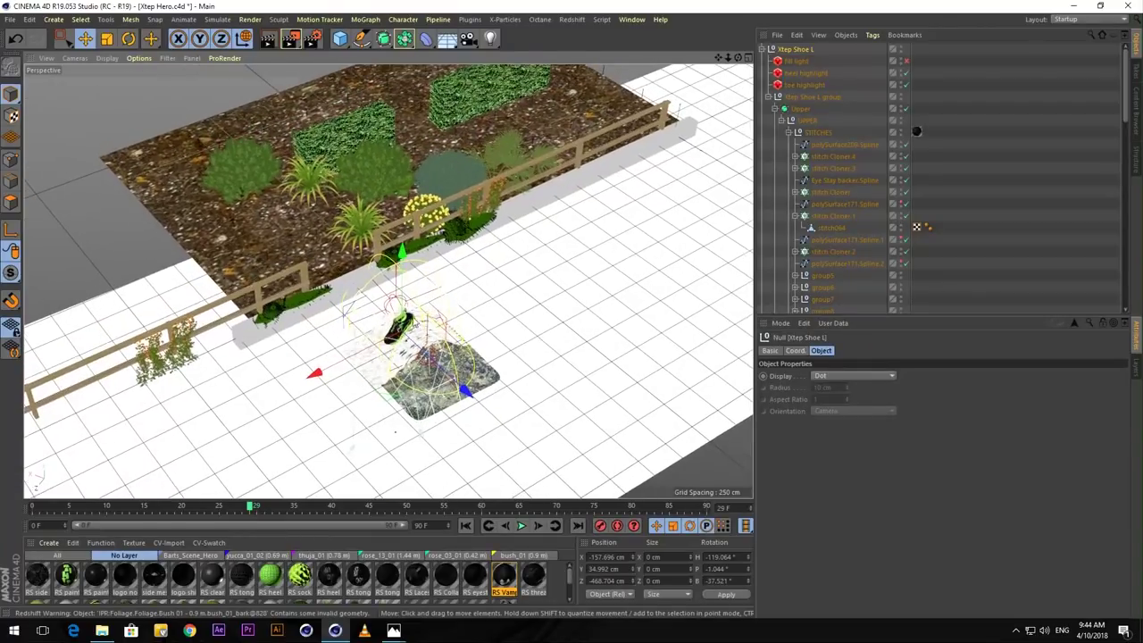
left_click_drag(728, 58, 813, 59)
left_click_drag(720, 61, 719, 9)
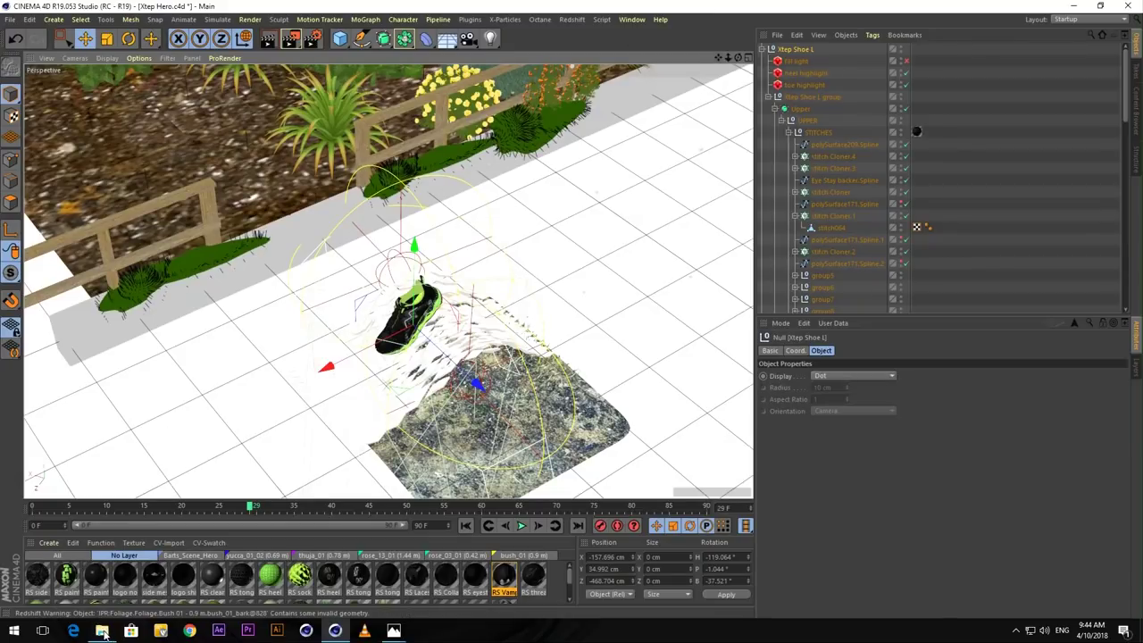
Open 2- Hero.png from the project folder in Photos and position its window.
left_click(102, 630)
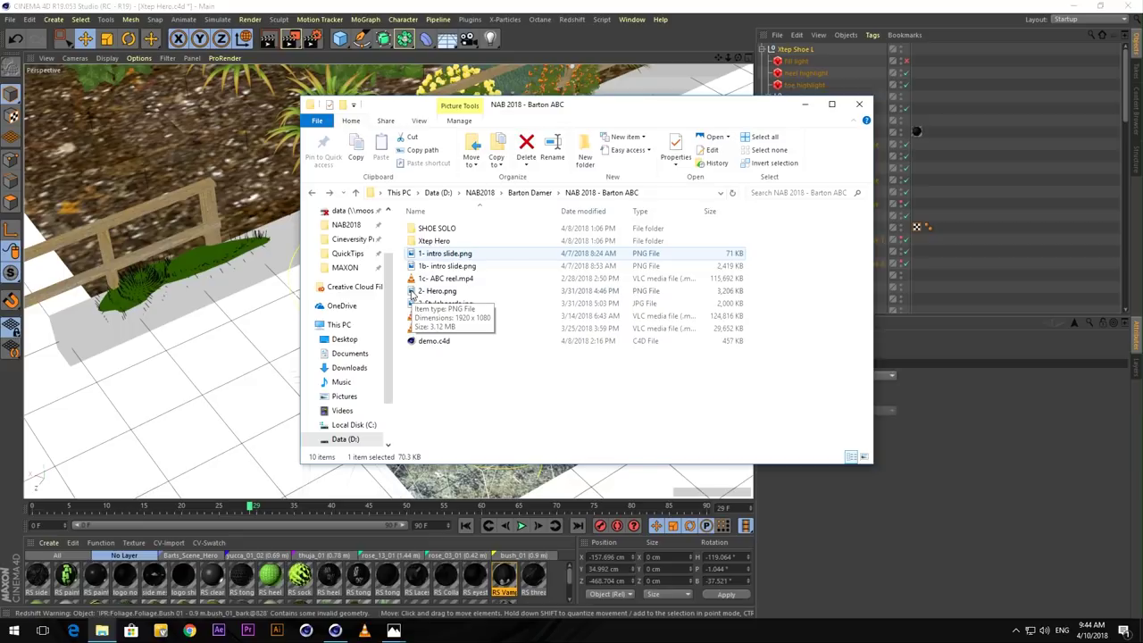
double_click(413, 296)
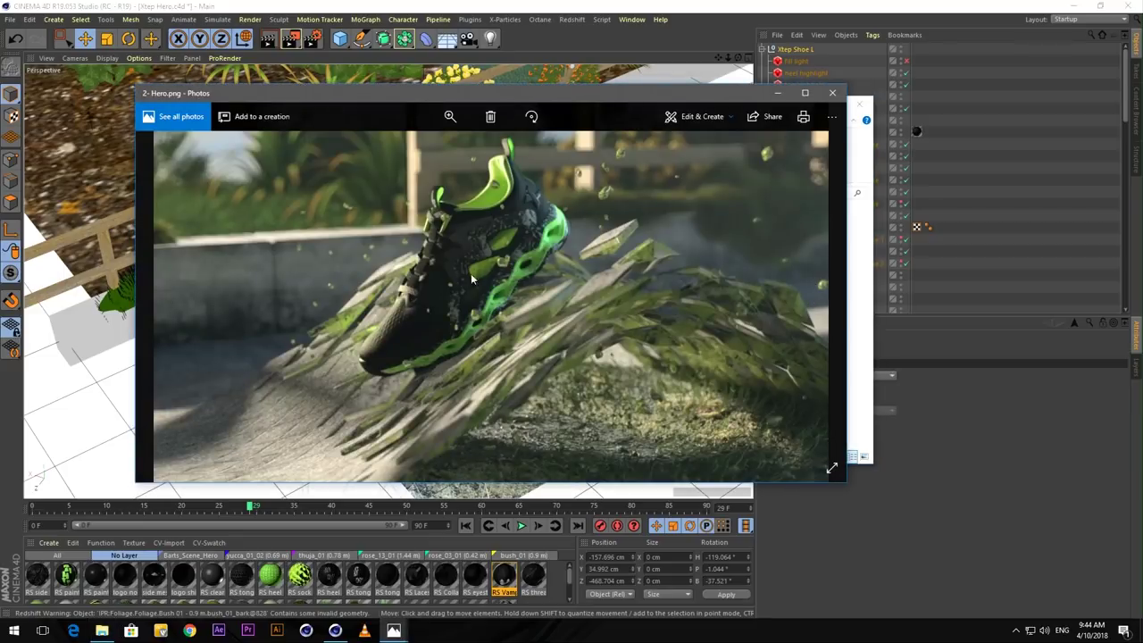
left_click_drag(423, 84, 373, 74)
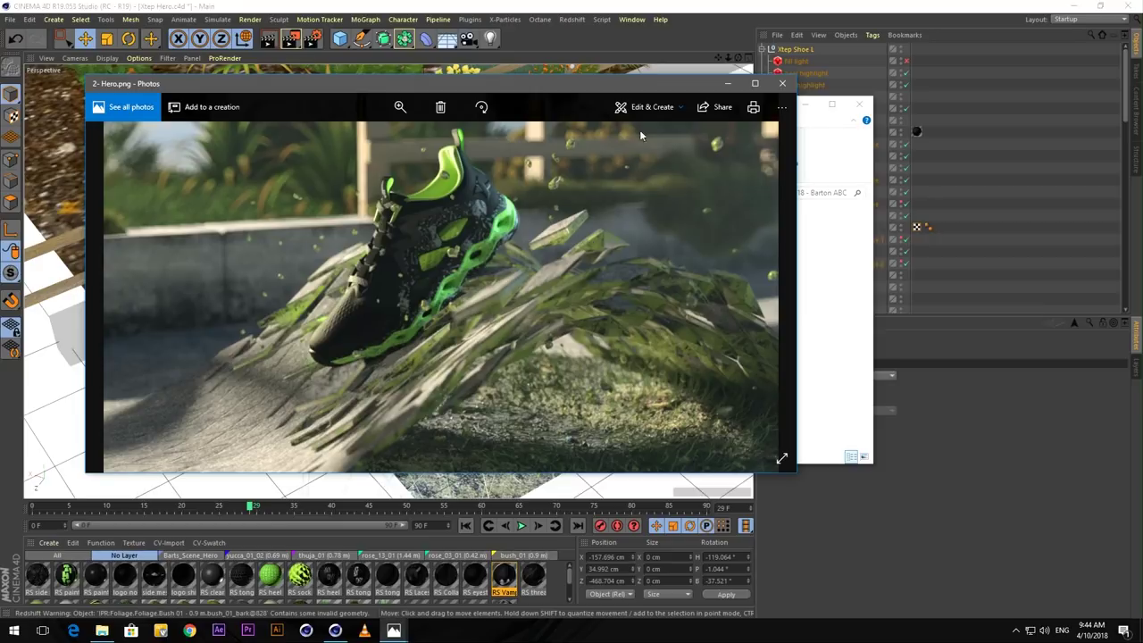
left_click_drag(577, 89, 591, 89)
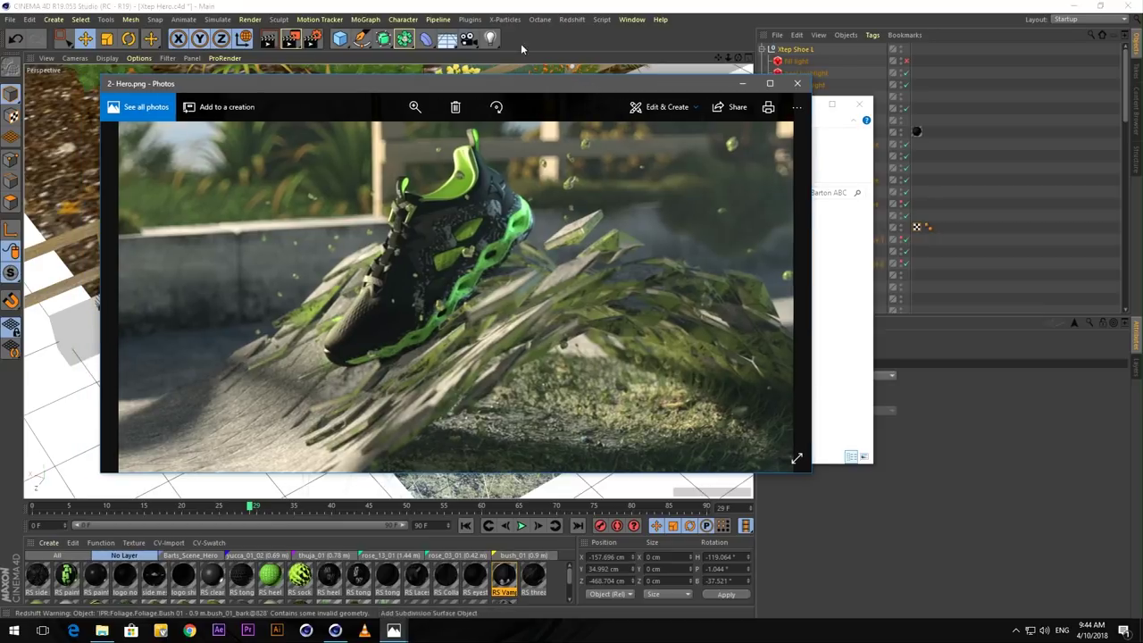
Return to Cinema 4D and start a new empty project, Untitled 3.
left_click(341, 9)
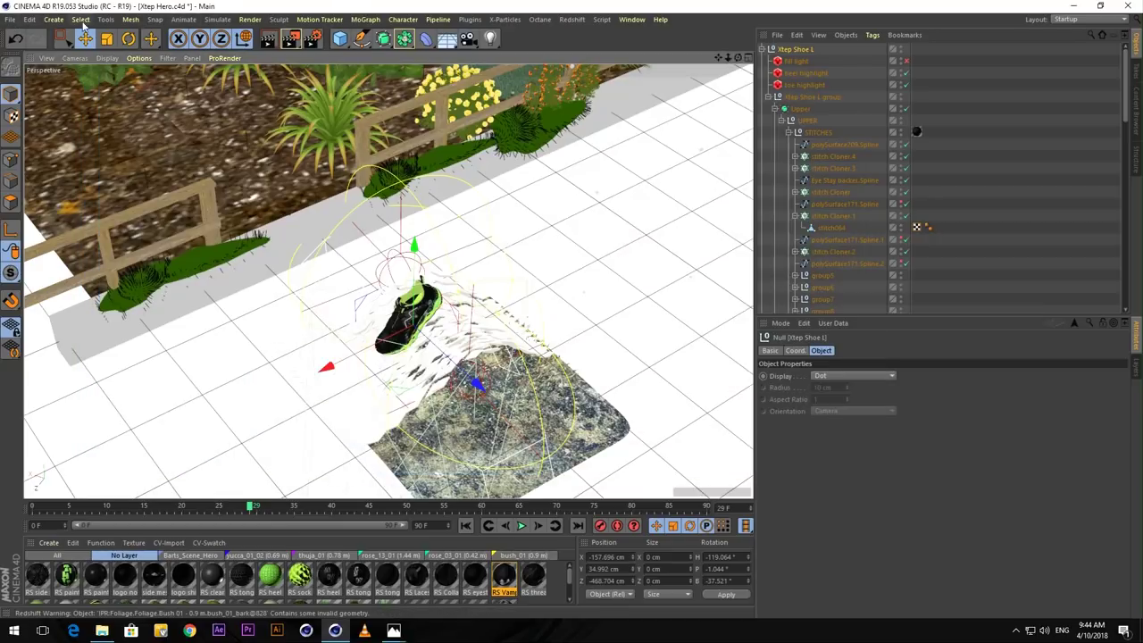
left_click(10, 19)
left_click(22, 40)
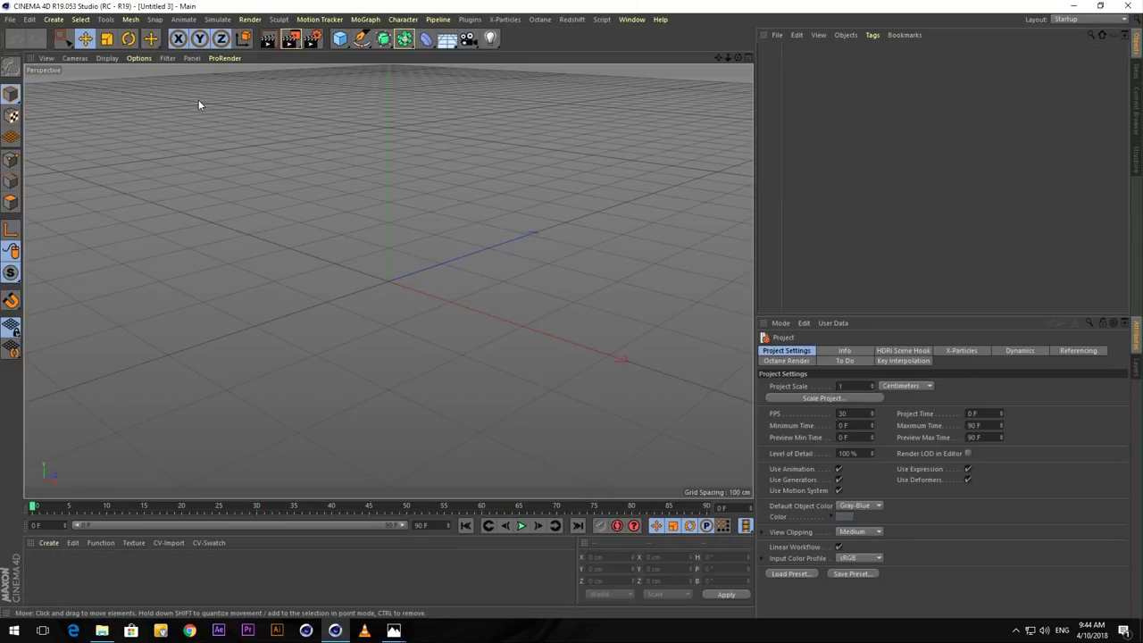
Add a cube flattened to 200 × 47.853 × 200 cm, show four views, and make it editable.
left_click(340, 43)
left_click(443, 55)
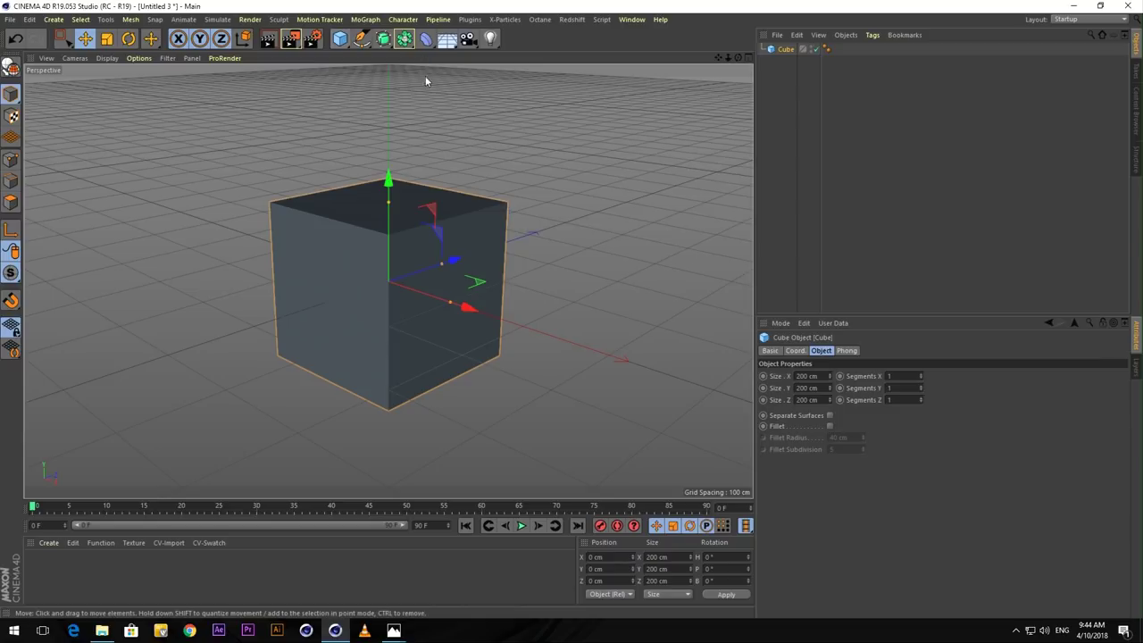
left_click_drag(386, 199, 390, 267)
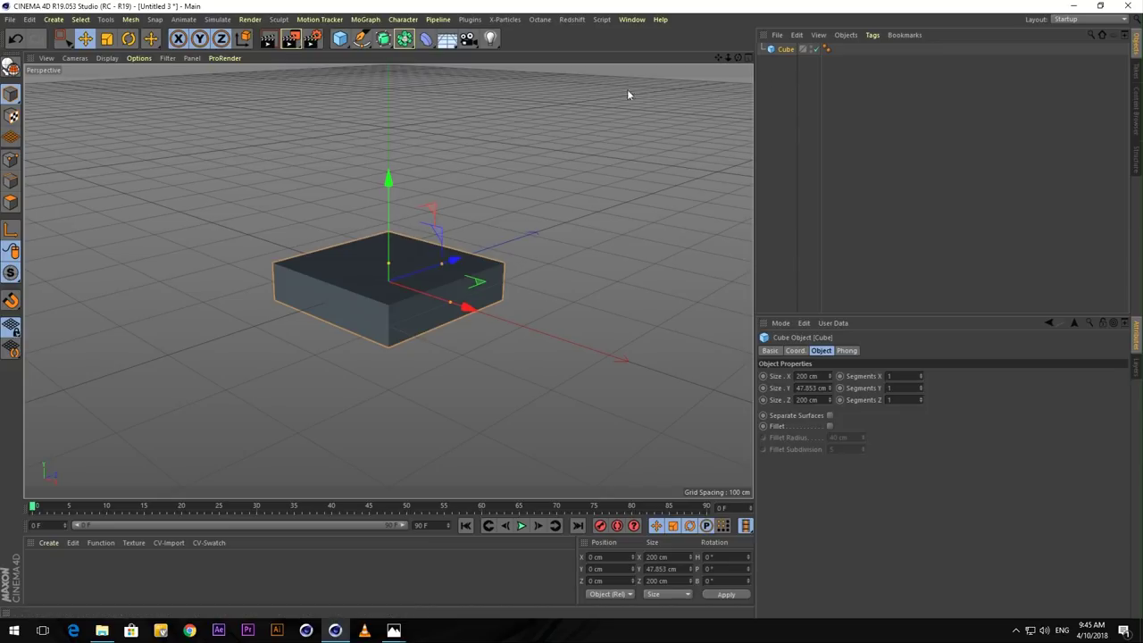
left_click(747, 57)
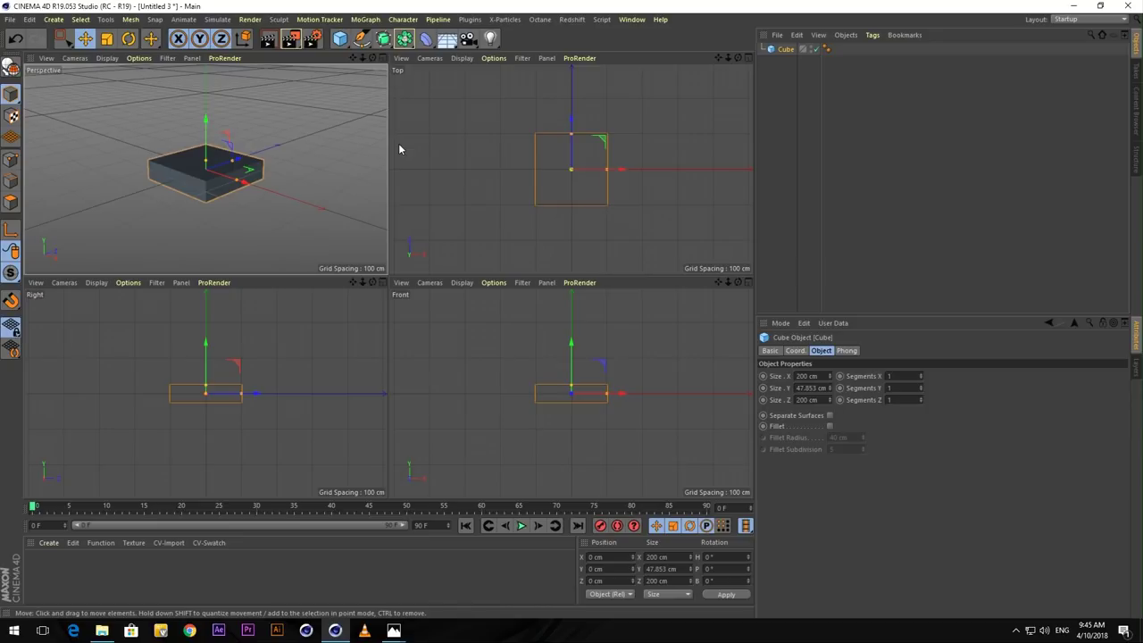
key("c")
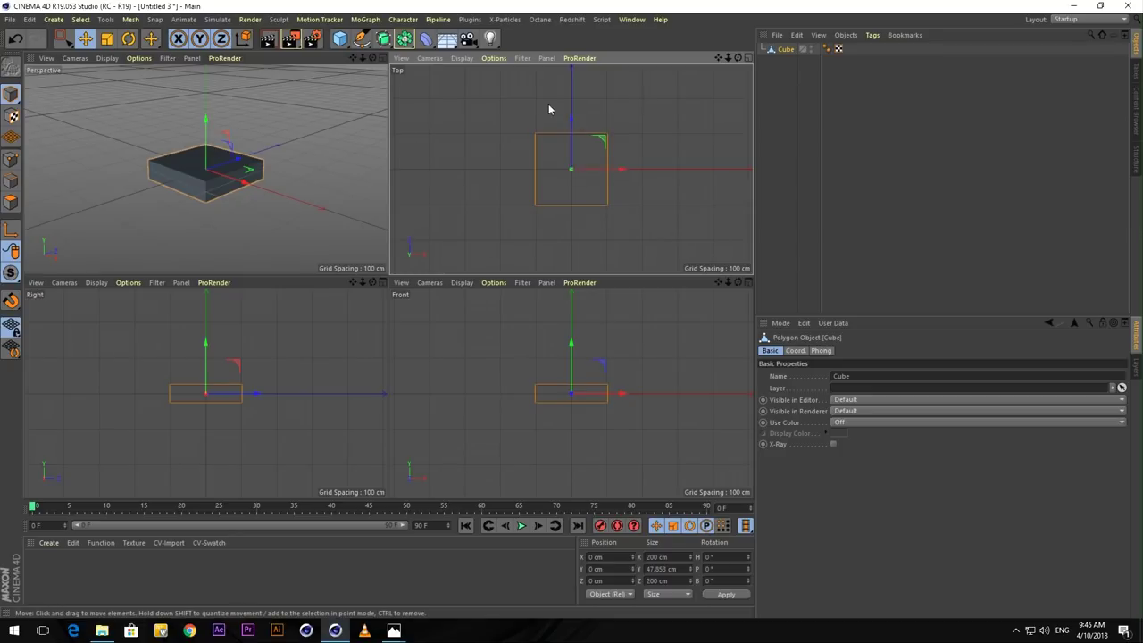
Turn the slab 45° into a diamond, then reset its axis heading to 0°.
left_click(11, 231)
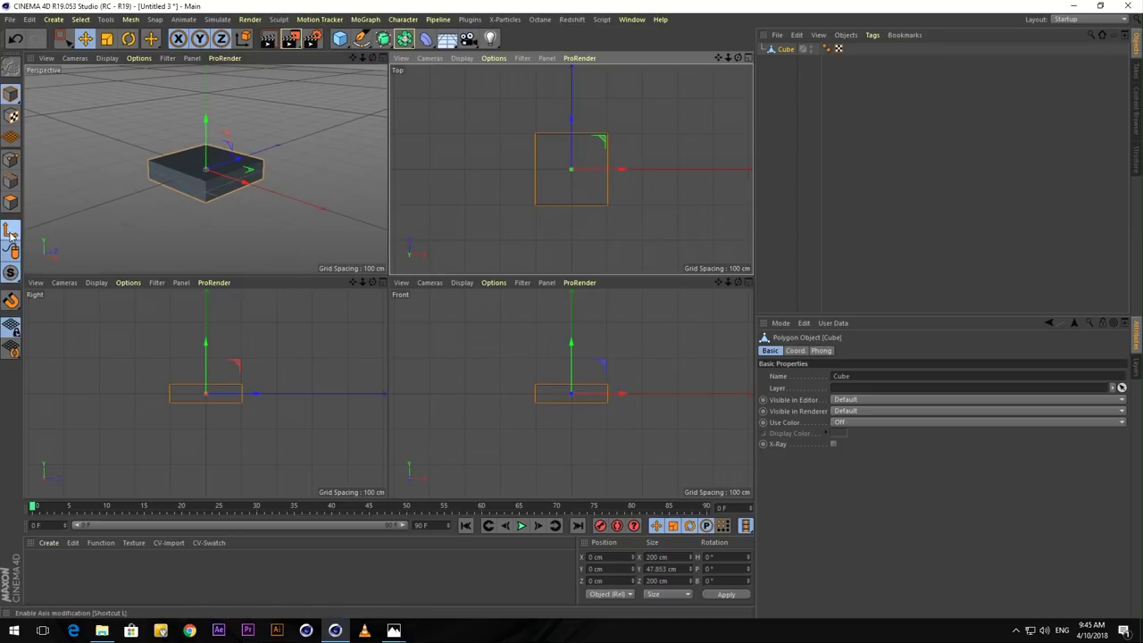
left_click(726, 556)
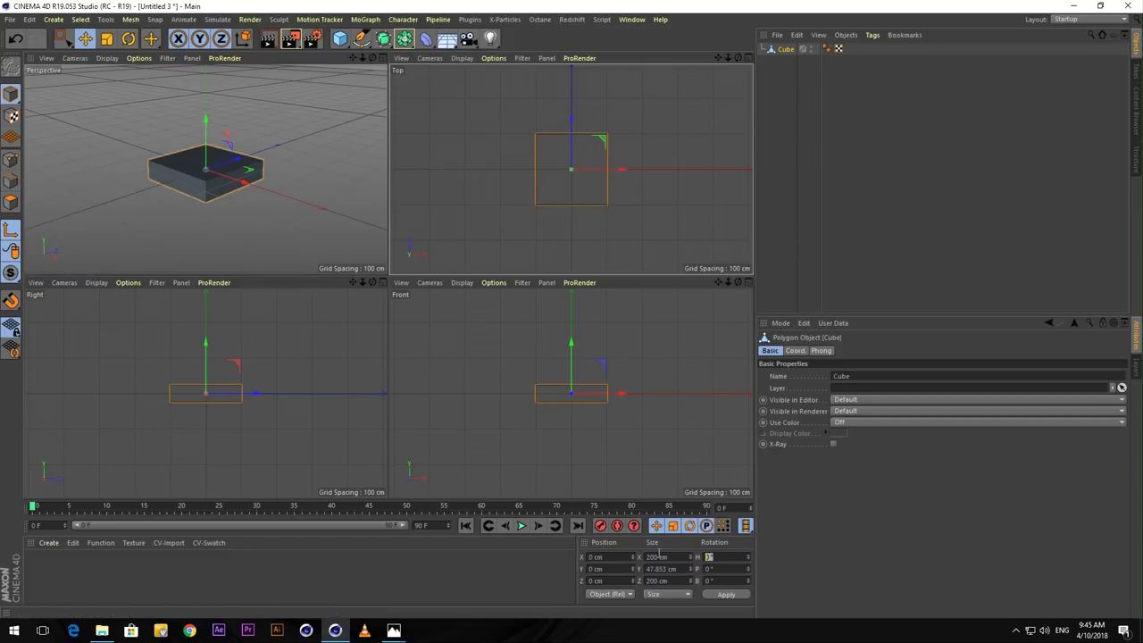
left_click(723, 595)
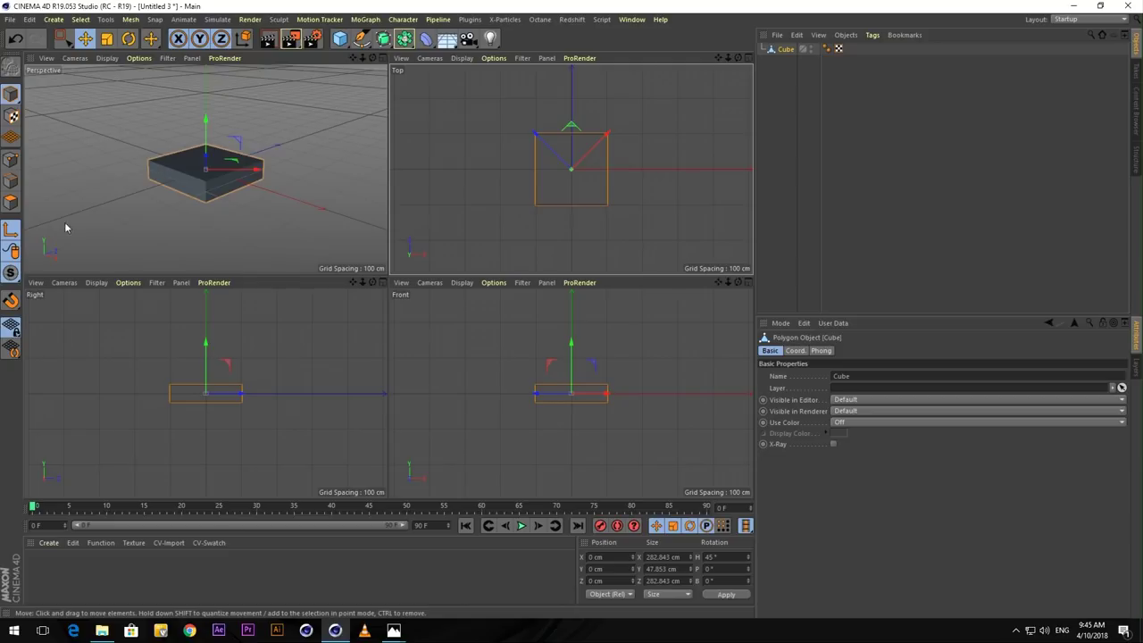
left_click(7, 230)
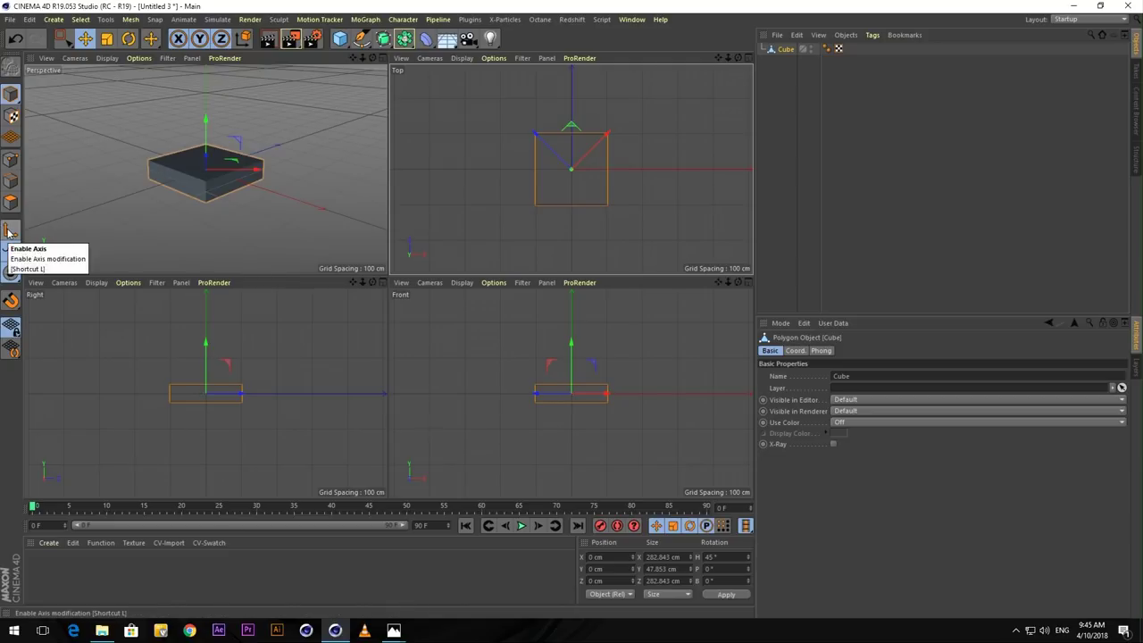
left_click(9, 230)
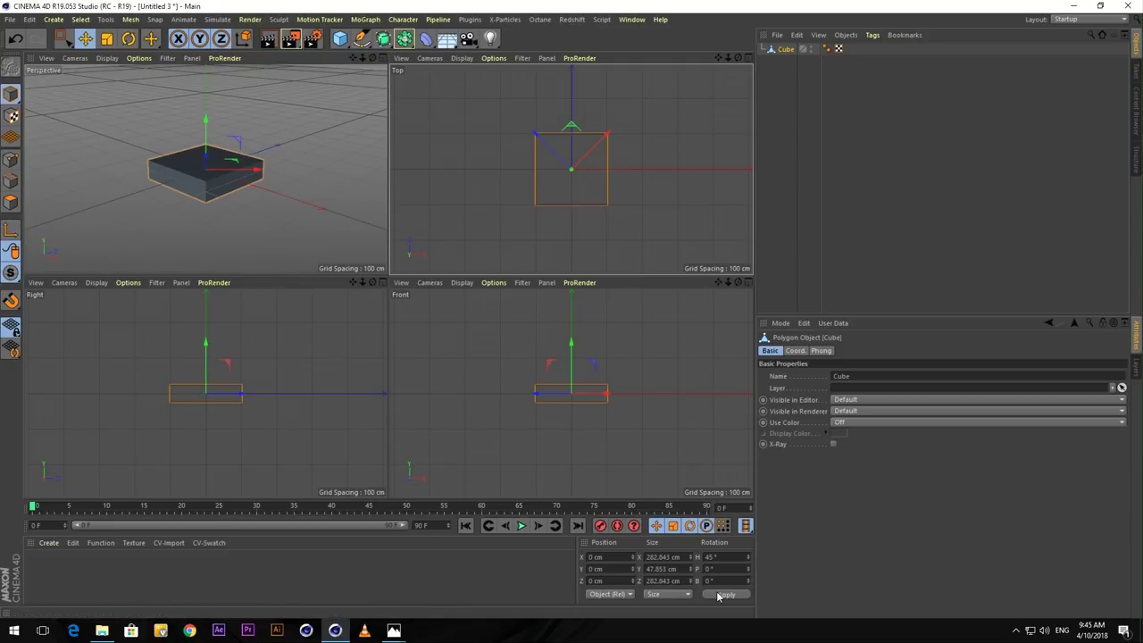
left_click(723, 556)
type("0")
key("Return")
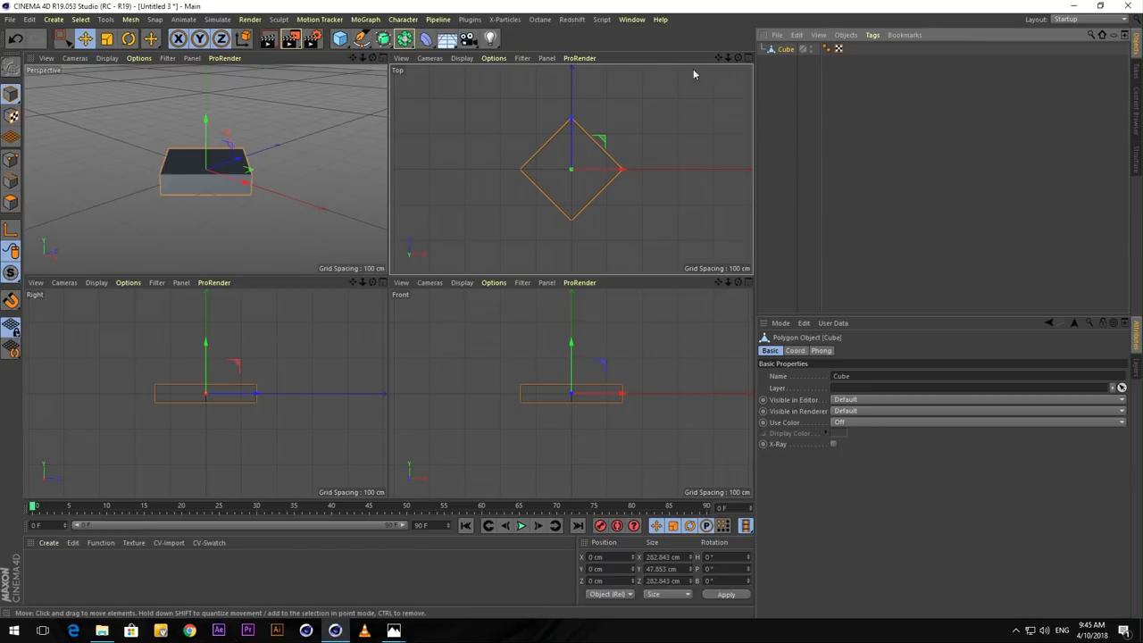
Select all of the slab's points with rectangle selection in the Top view.
left_click(11, 159)
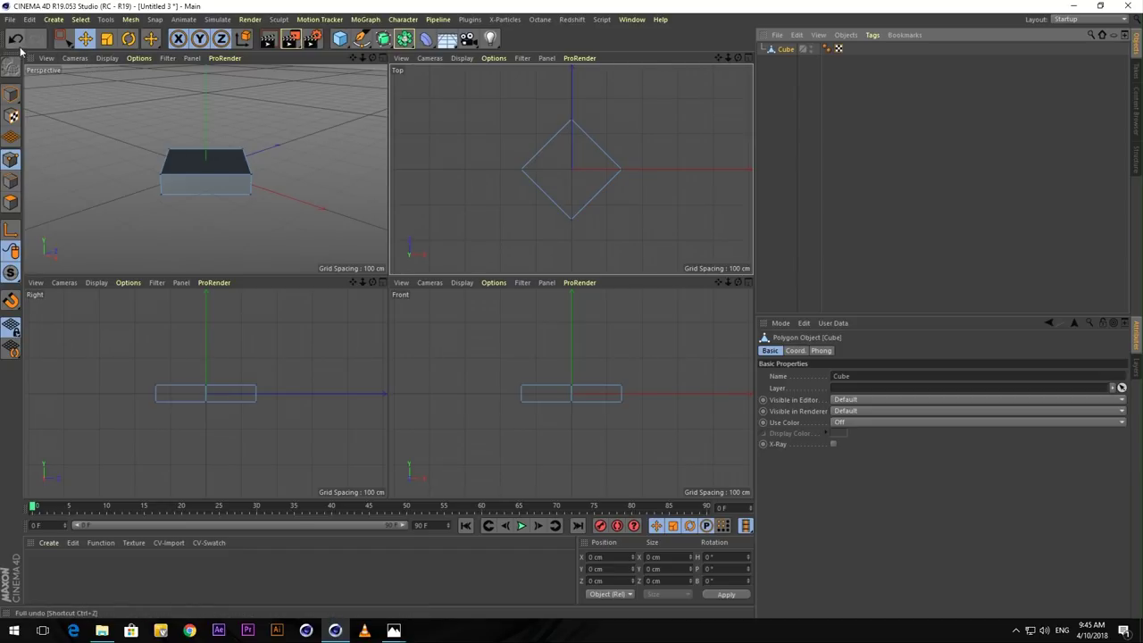
left_click_drag(61, 38, 112, 77)
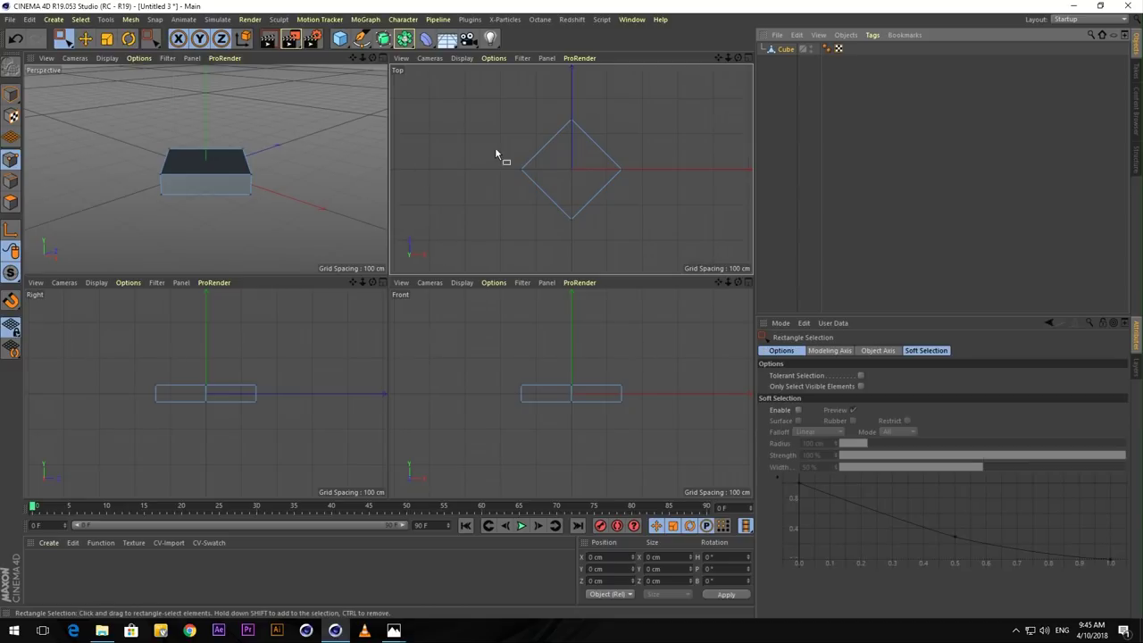
left_click_drag(496, 153, 646, 192)
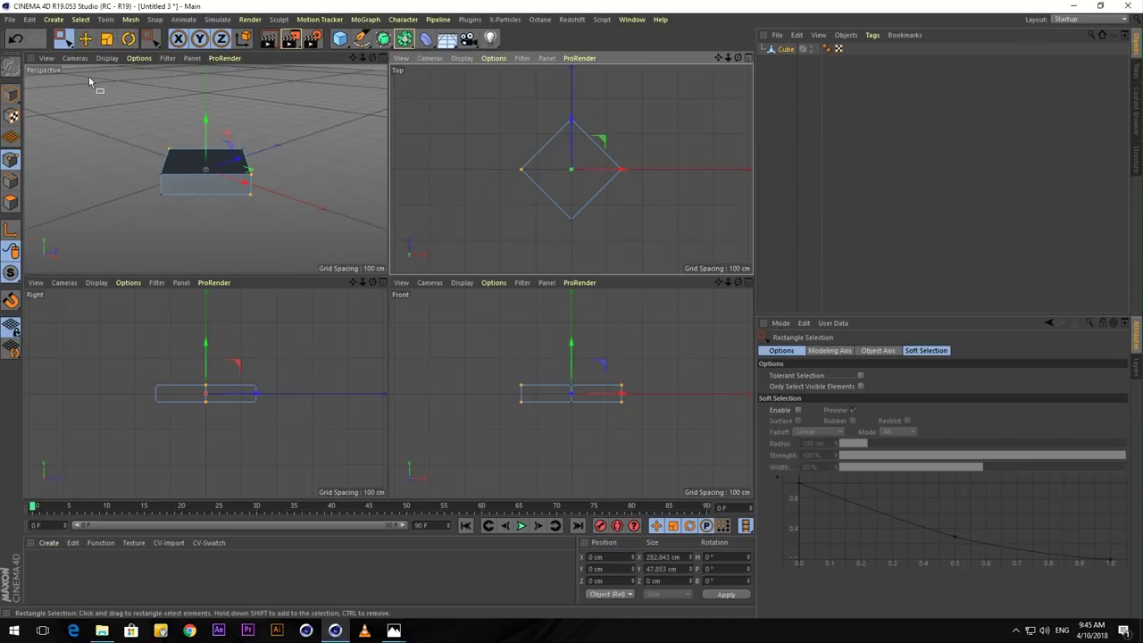
Scale the selected points along X until the slab is about 122 cm wide.
left_click(106, 39)
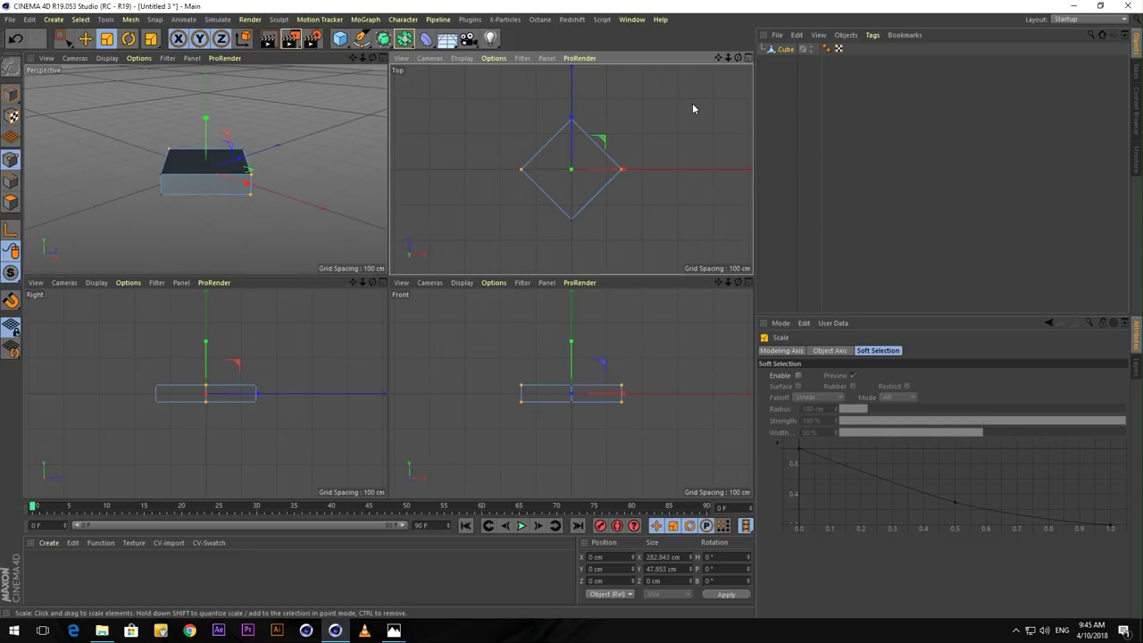
left_click_drag(689, 107, 378, 189)
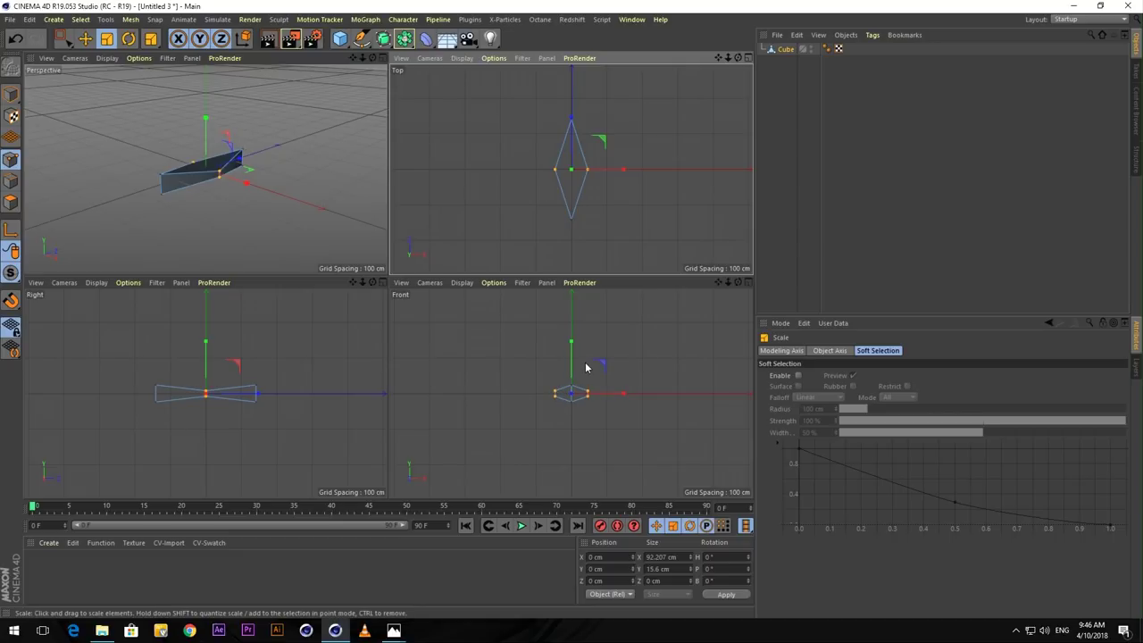
left_click_drag(577, 366, 578, 364)
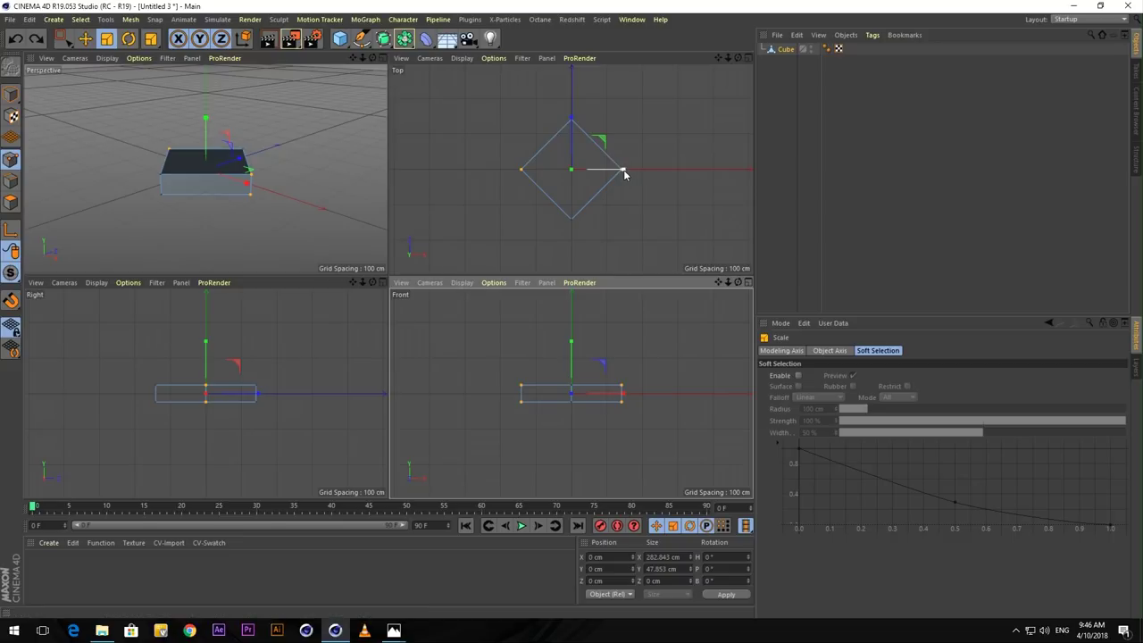
left_click_drag(625, 173, 595, 176)
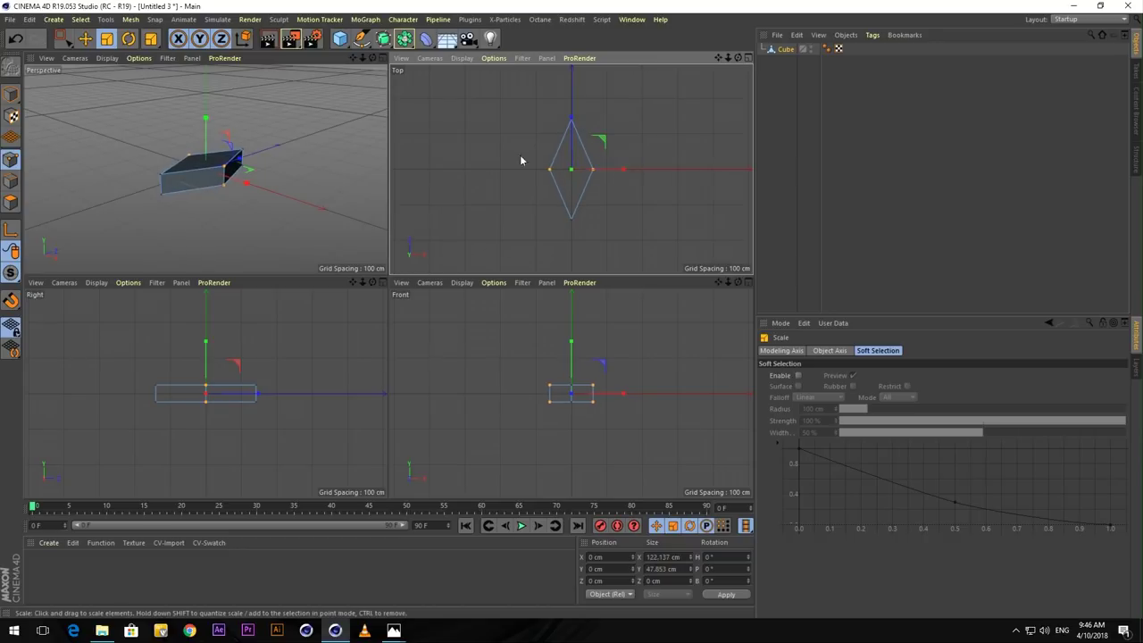
Maximize the Perspective view, return to Model mode, and render a preview of the slab.
left_click(382, 57)
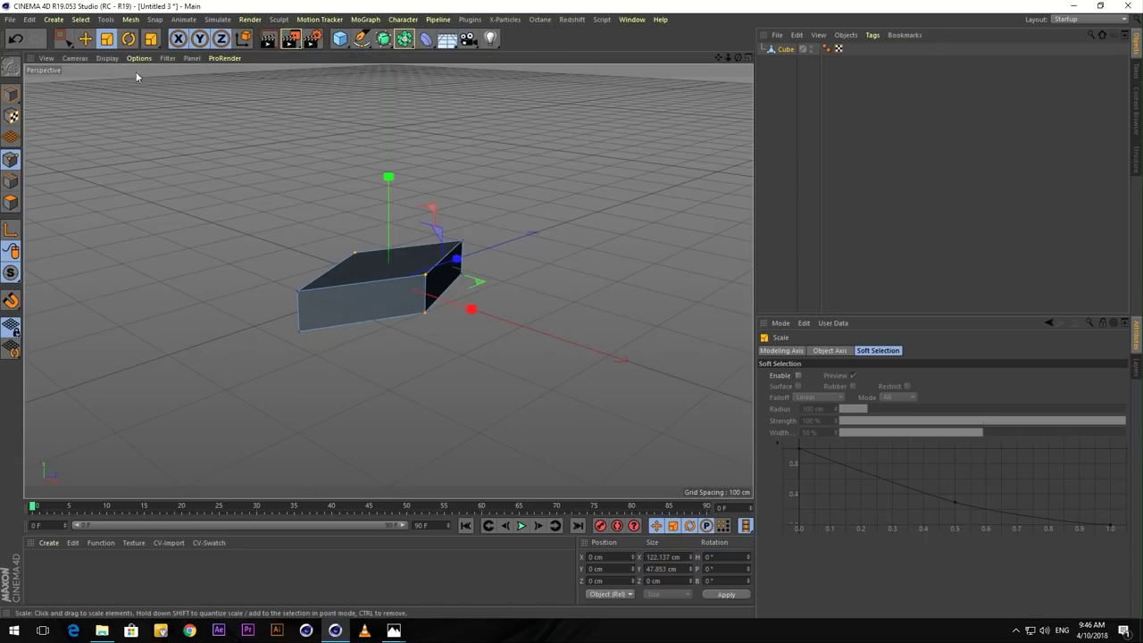
left_click(11, 94)
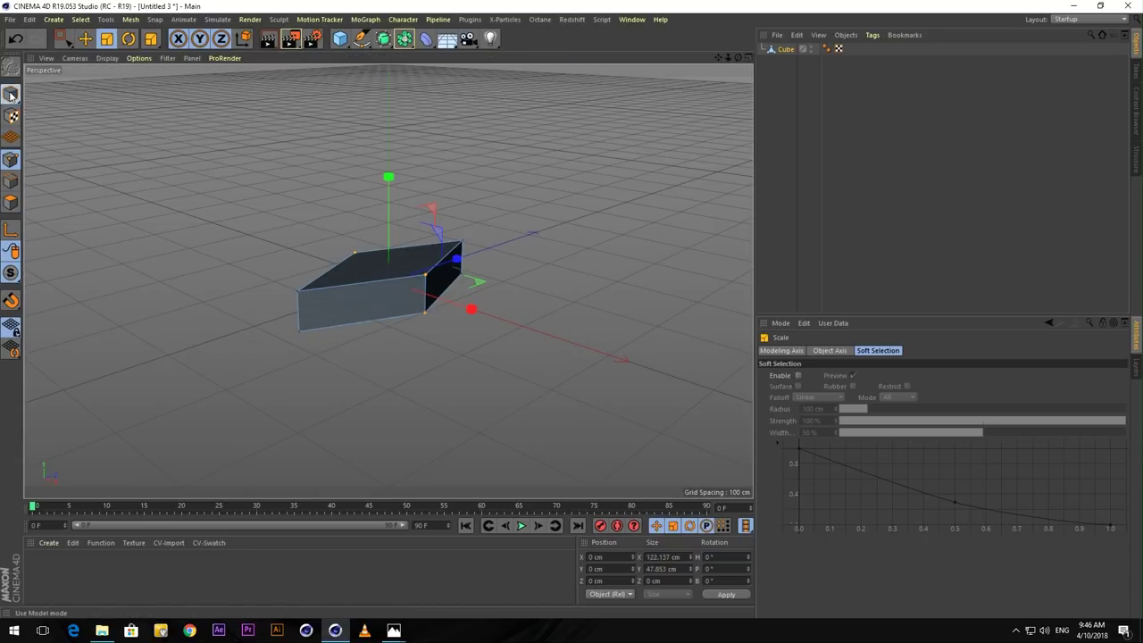
left_click(269, 39)
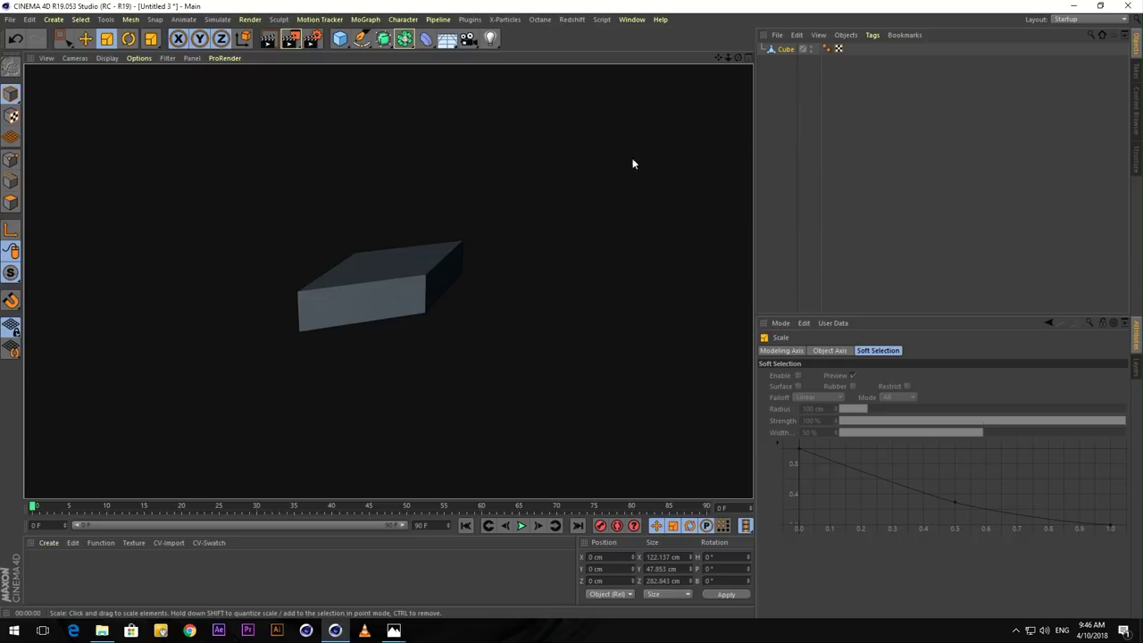
left_click(784, 49)
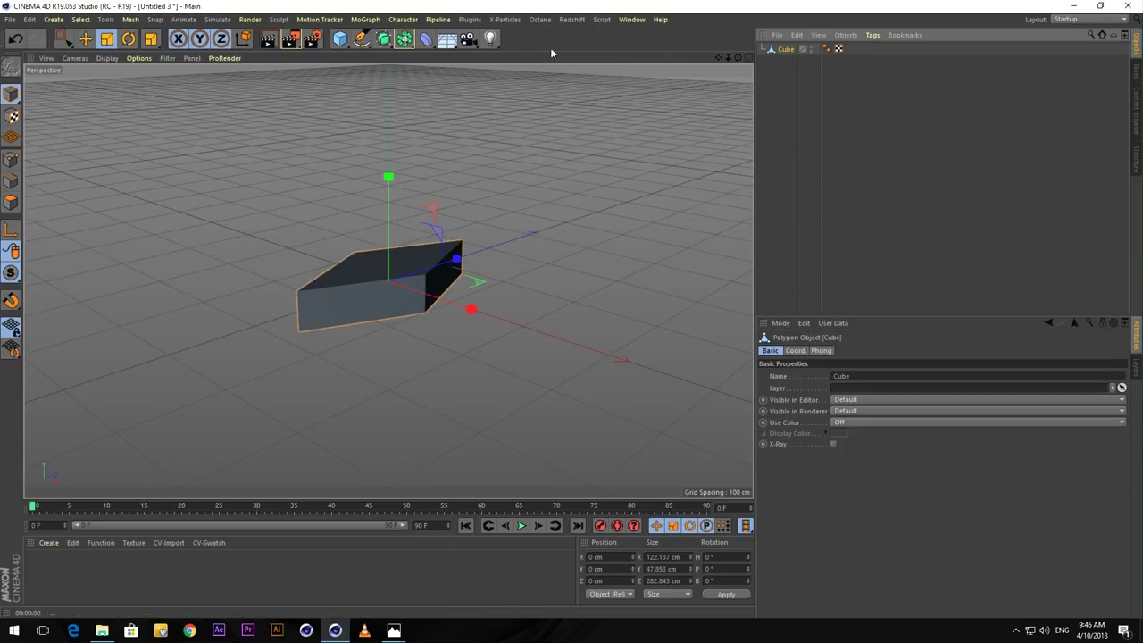
Add a Bevel deformer, nest it under the Cube, and select it for editing.
left_click(425, 41)
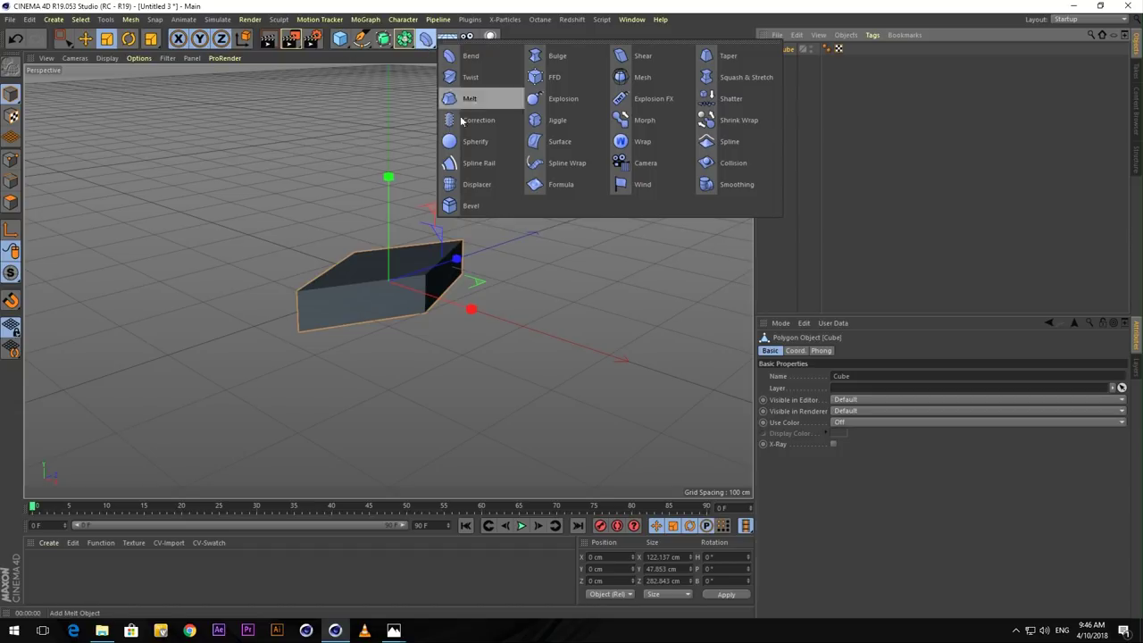
left_click(471, 206)
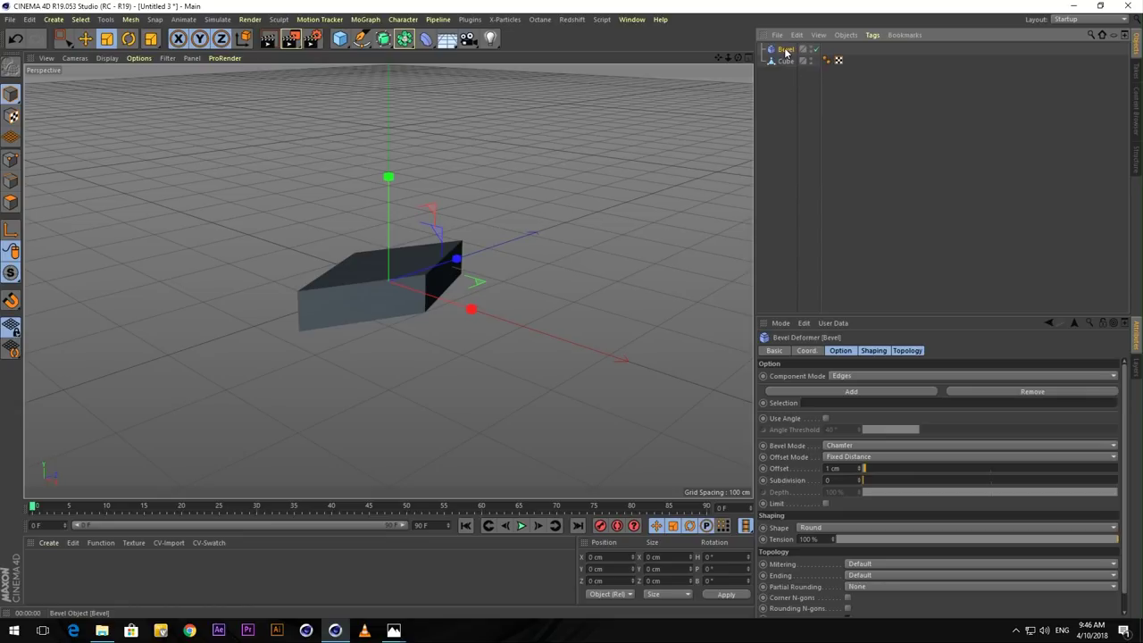
left_click_drag(785, 50, 786, 65)
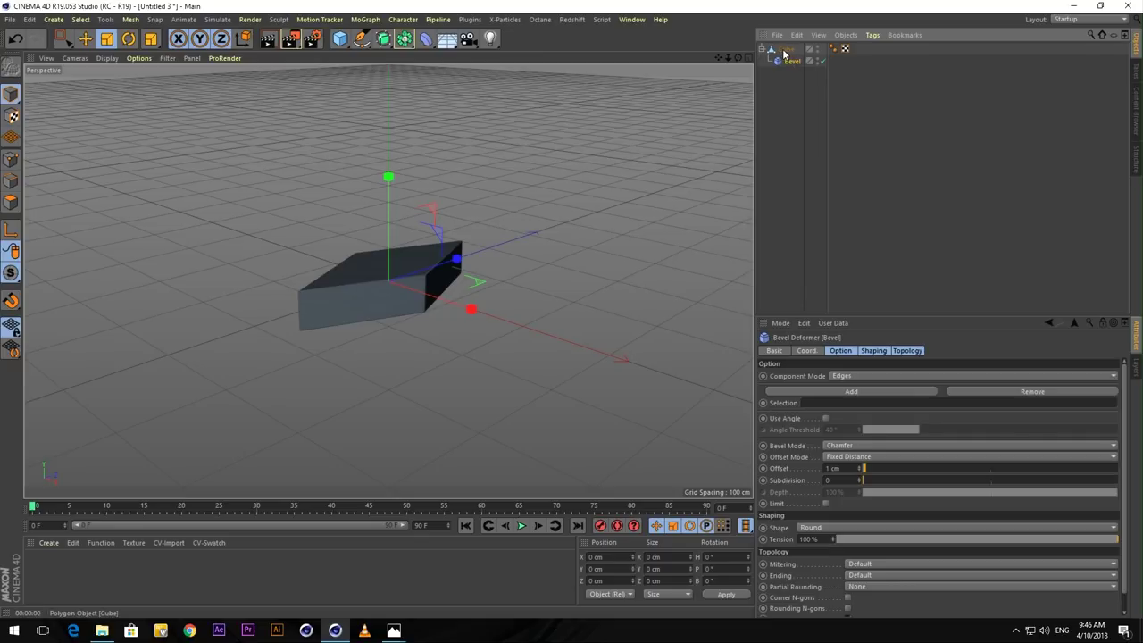
left_click(785, 51)
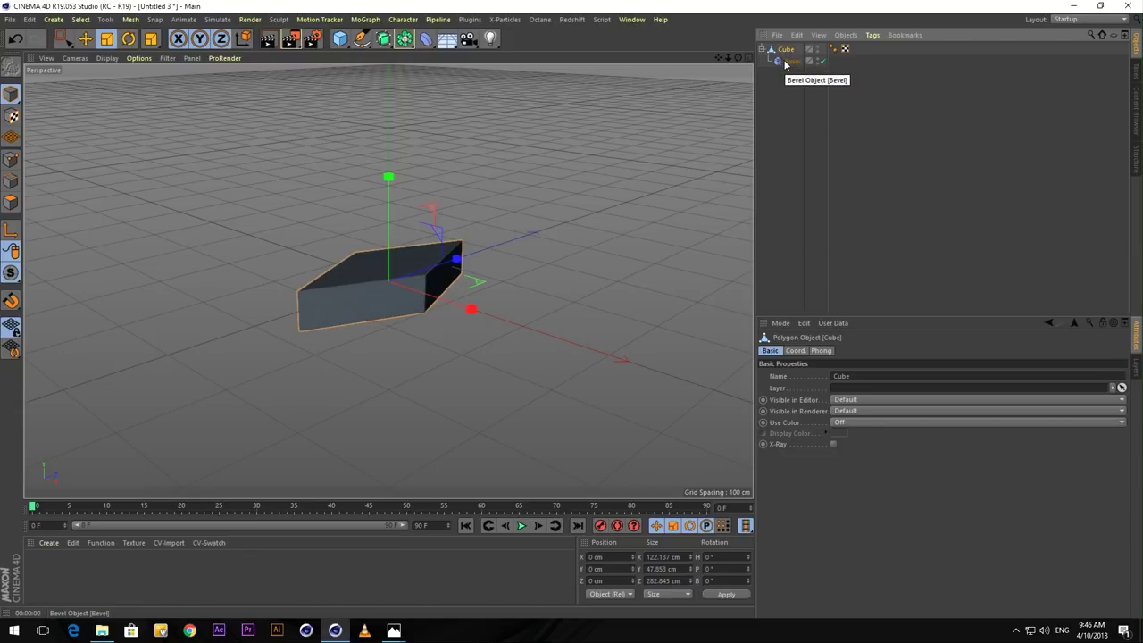
left_click(788, 61)
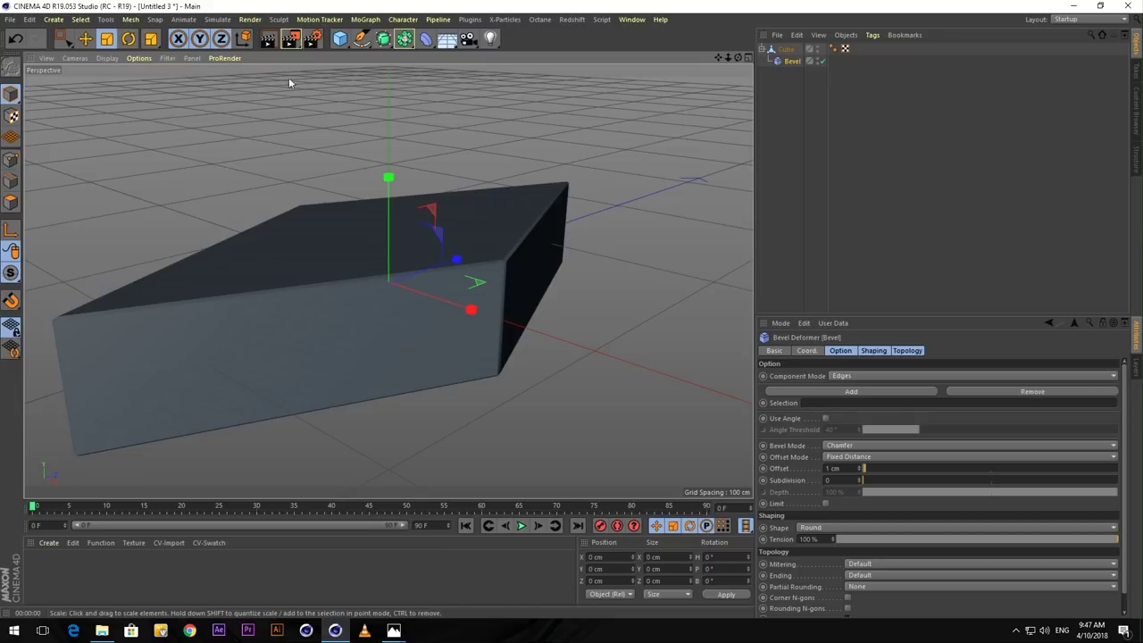
Set the bevel Subdivision to 3 and preview-render the bevelled box.
left_click(267, 39)
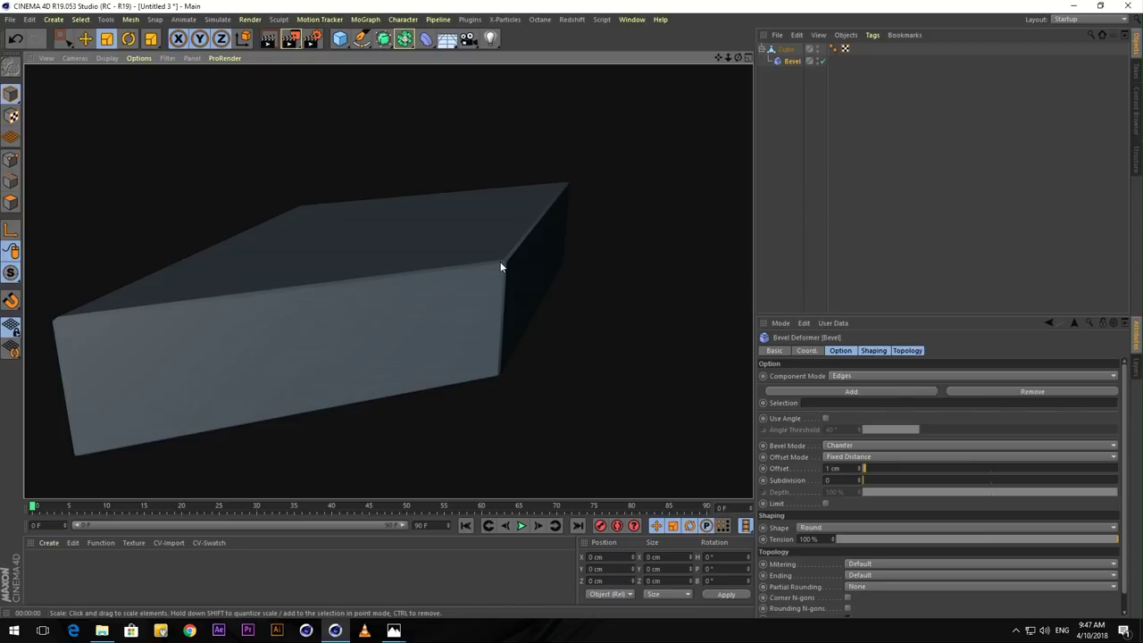
left_click(844, 480)
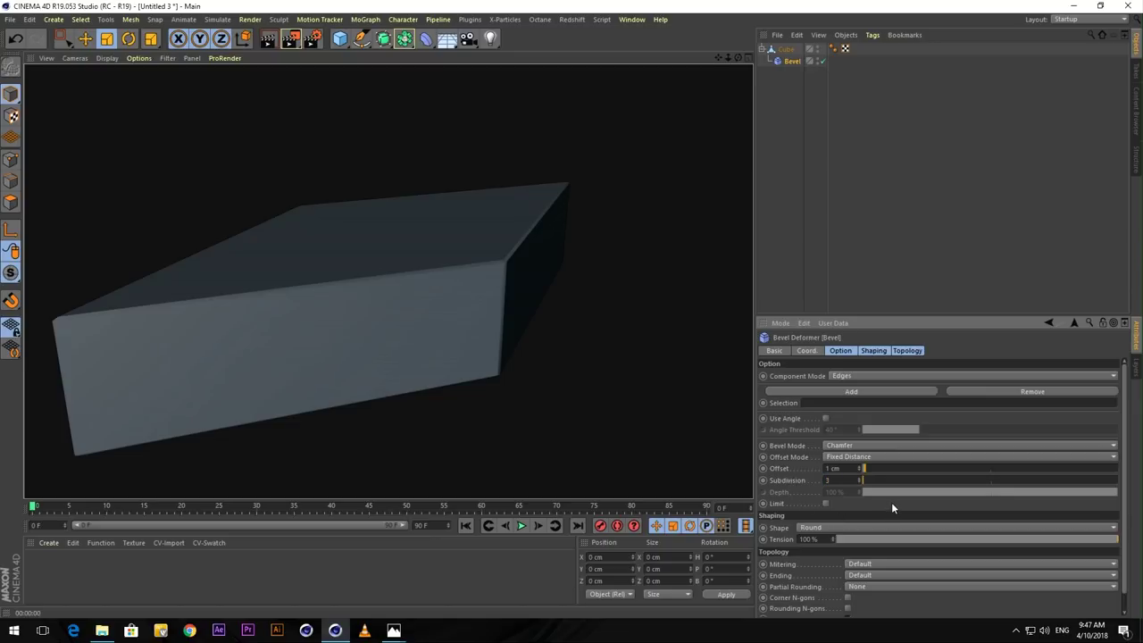
key("Return")
left_click(268, 38)
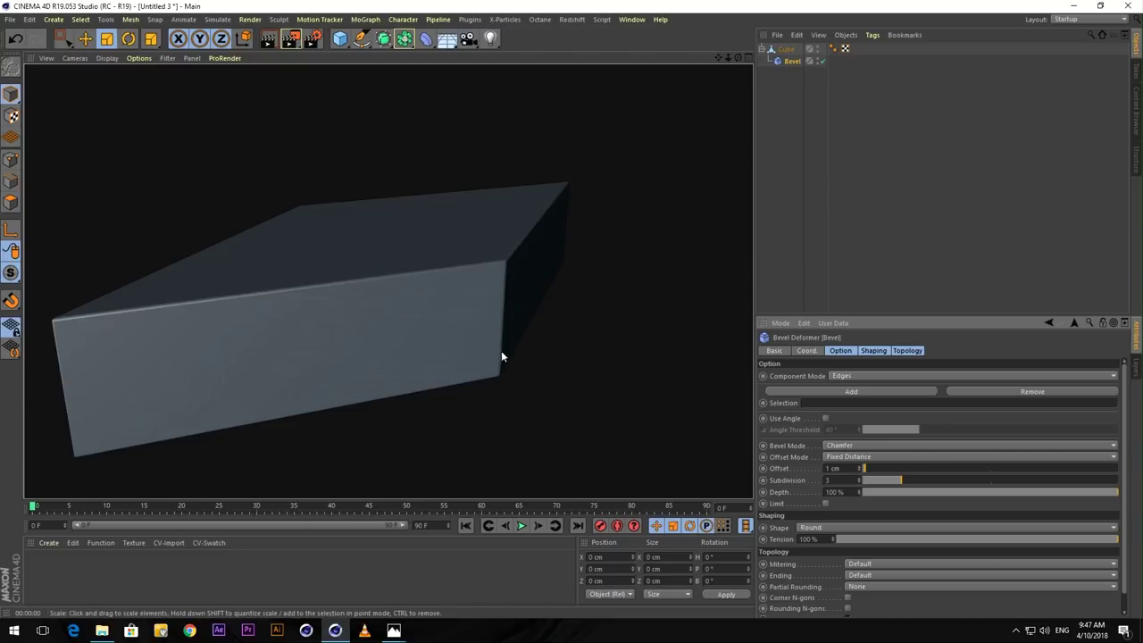
Try a 5 cm bevel Offset, preview it, and set Subdivision to 1.
left_click_drag(850, 467, 824, 468)
type("5")
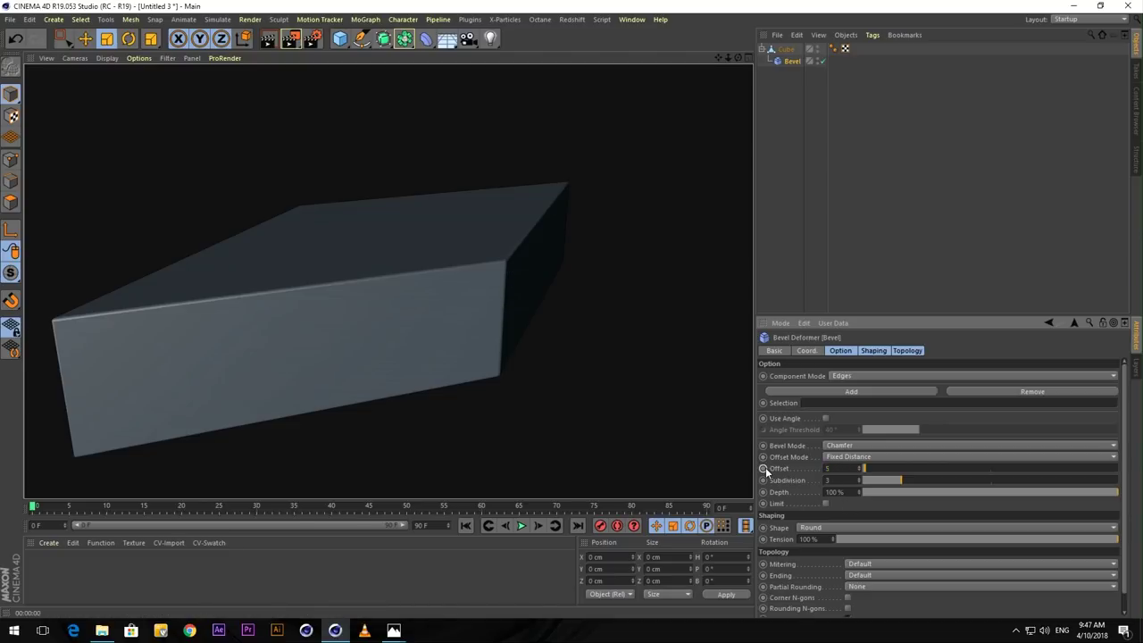
key("Return")
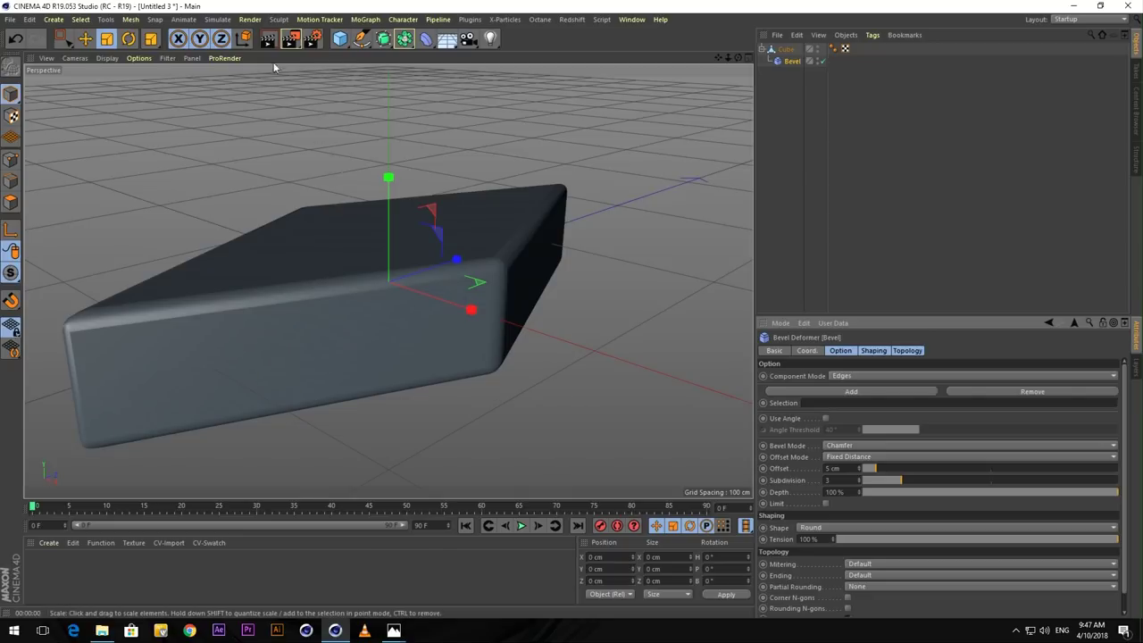
left_click(267, 39)
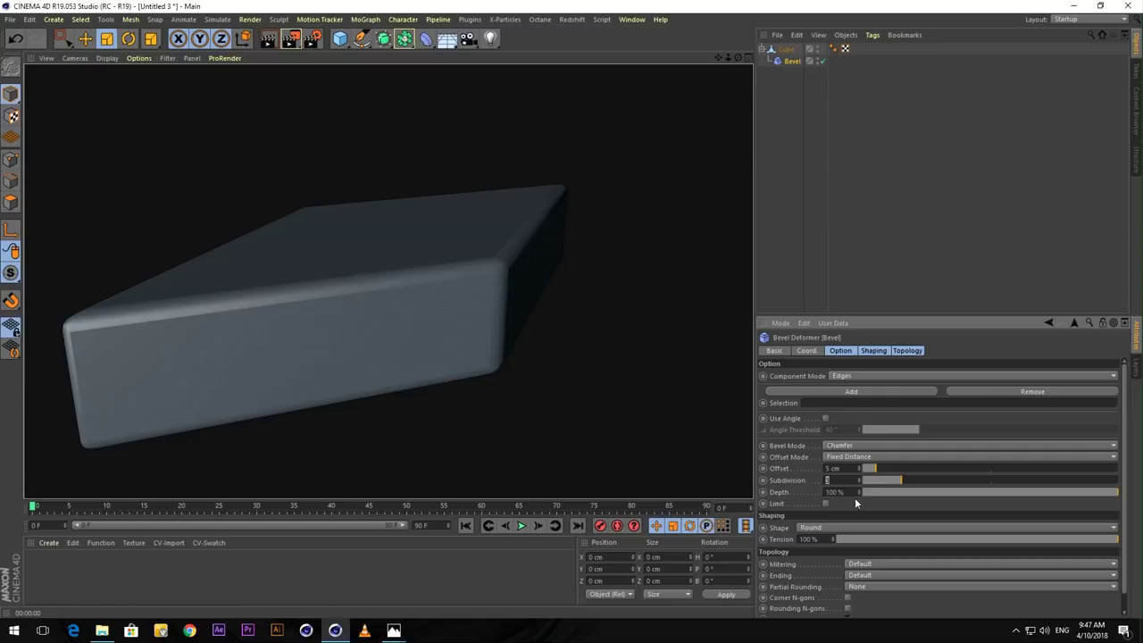
key("Return")
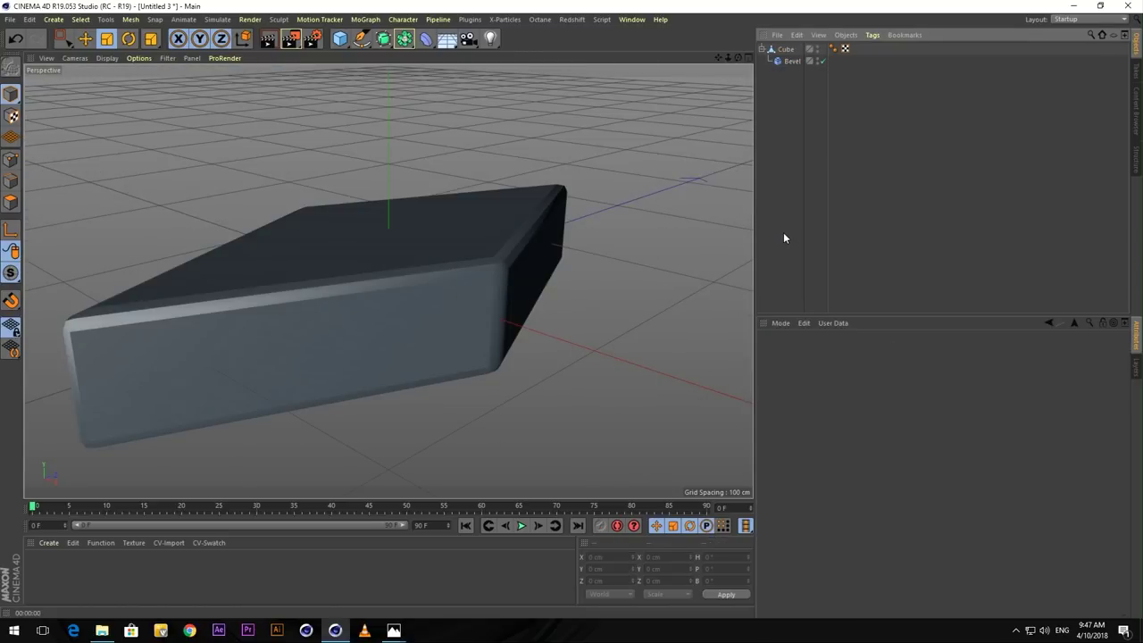
Set the Bevel deformer's Offset back to 1 cm.
left_click(787, 64)
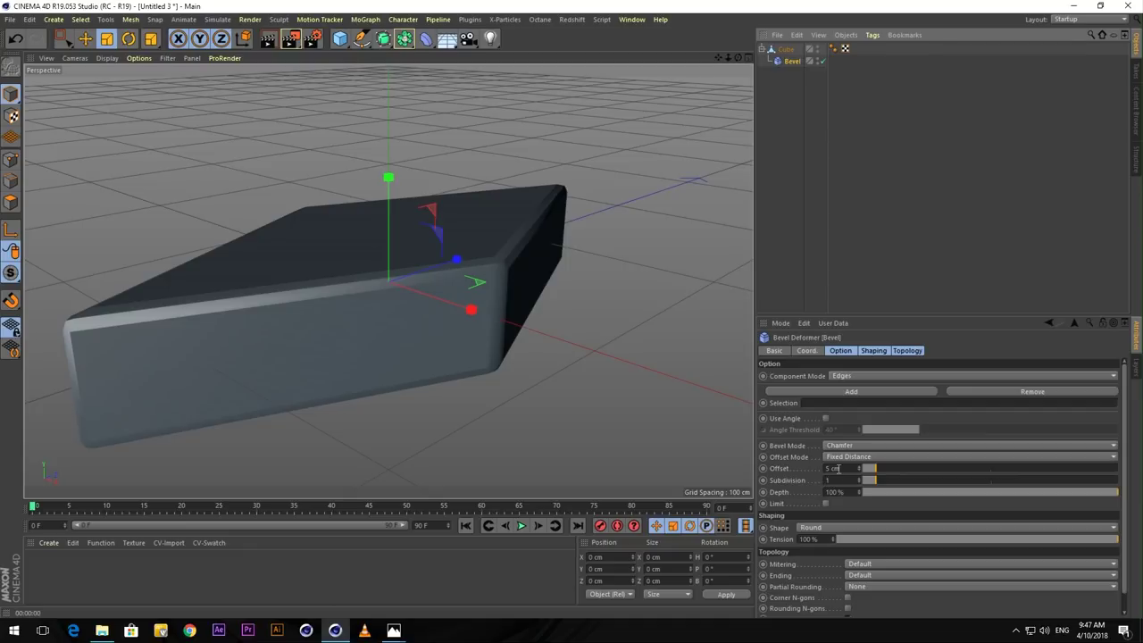
left_click(837, 468)
double_click(837, 467)
type("1")
left_click(811, 107)
Show four views, put the Cube in Points mode with Polygon Selection, and pick 2- Hero.png.
left_click(785, 50)
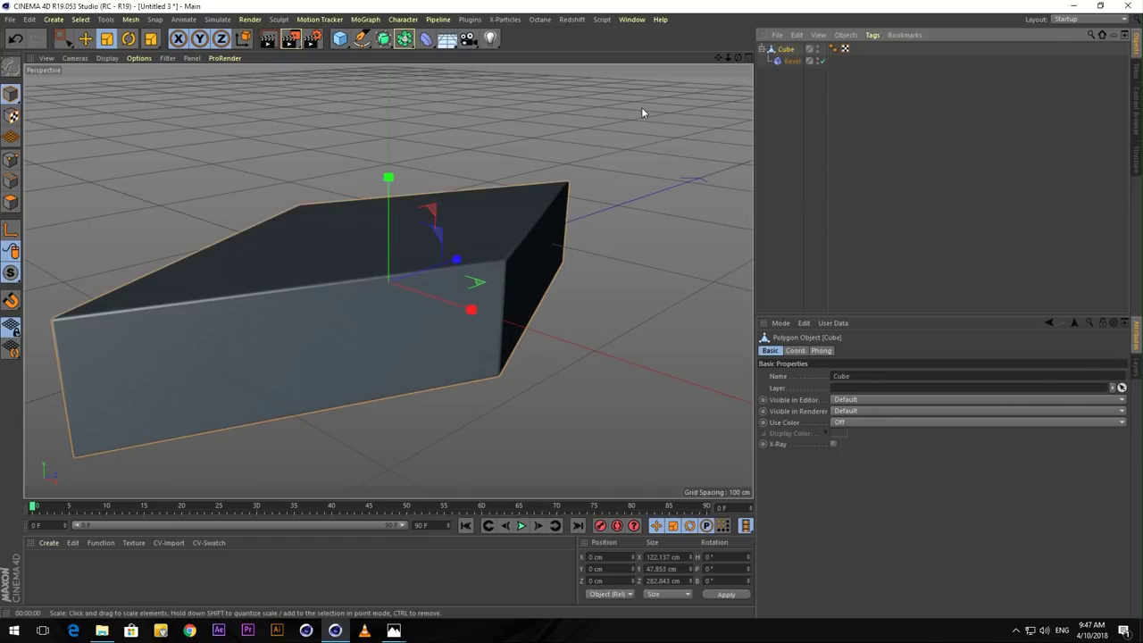
left_click(746, 59)
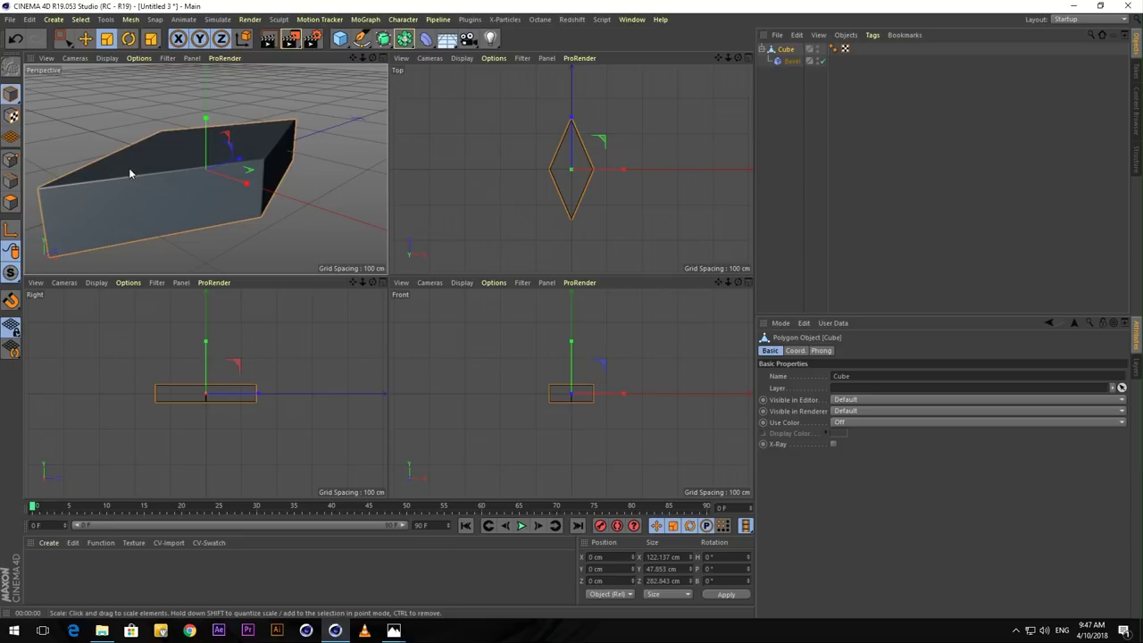
left_click(10, 159)
left_click(59, 41)
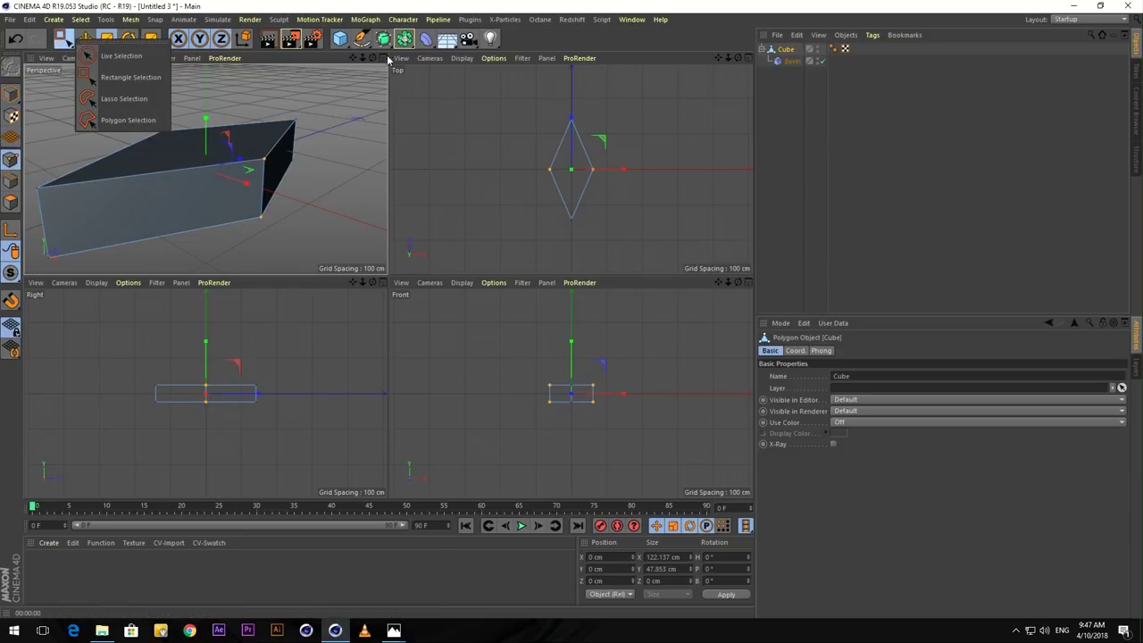
left_click(97, 122)
left_click(102, 630)
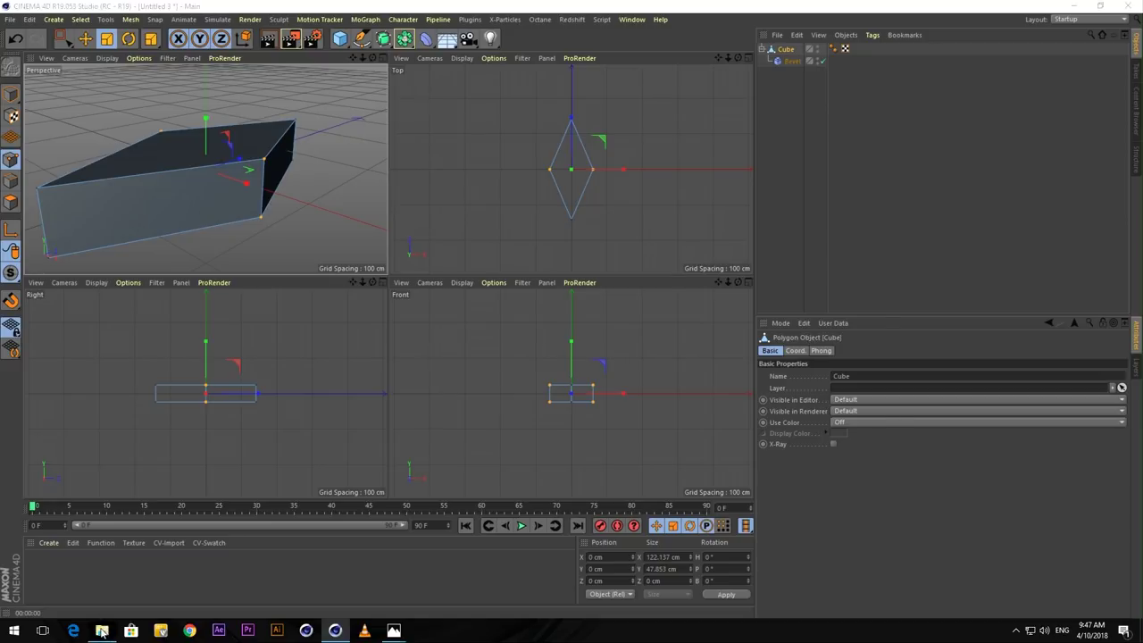
left_click(418, 293)
Open 2- Hero.png in Photos and move the viewer aside.
double_click(411, 292)
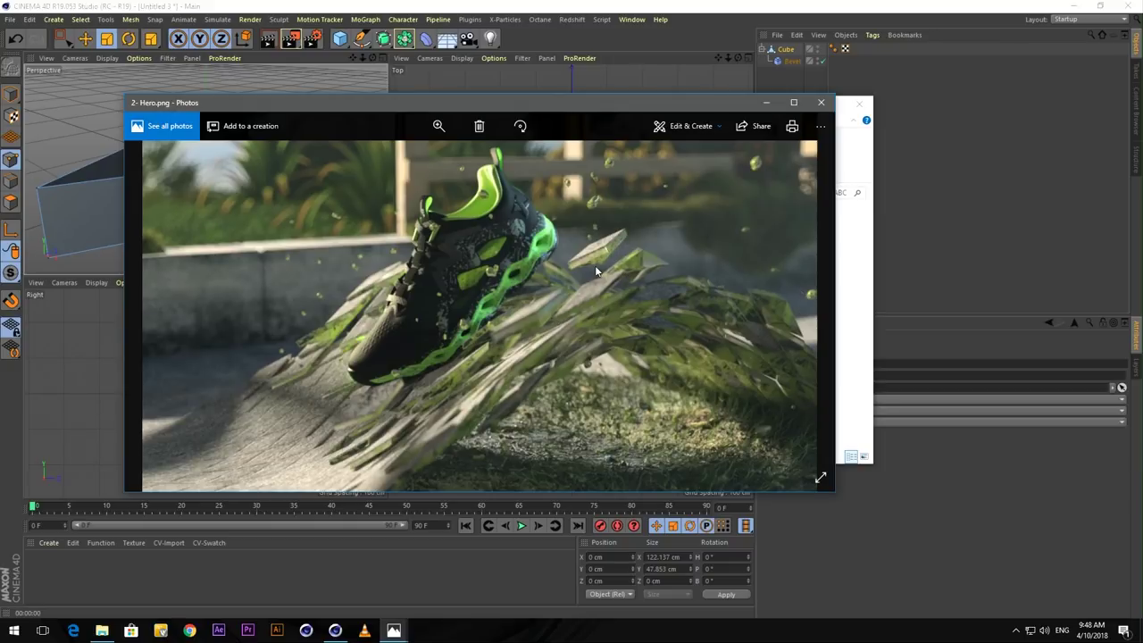
left_click_drag(402, 100, 765, 114)
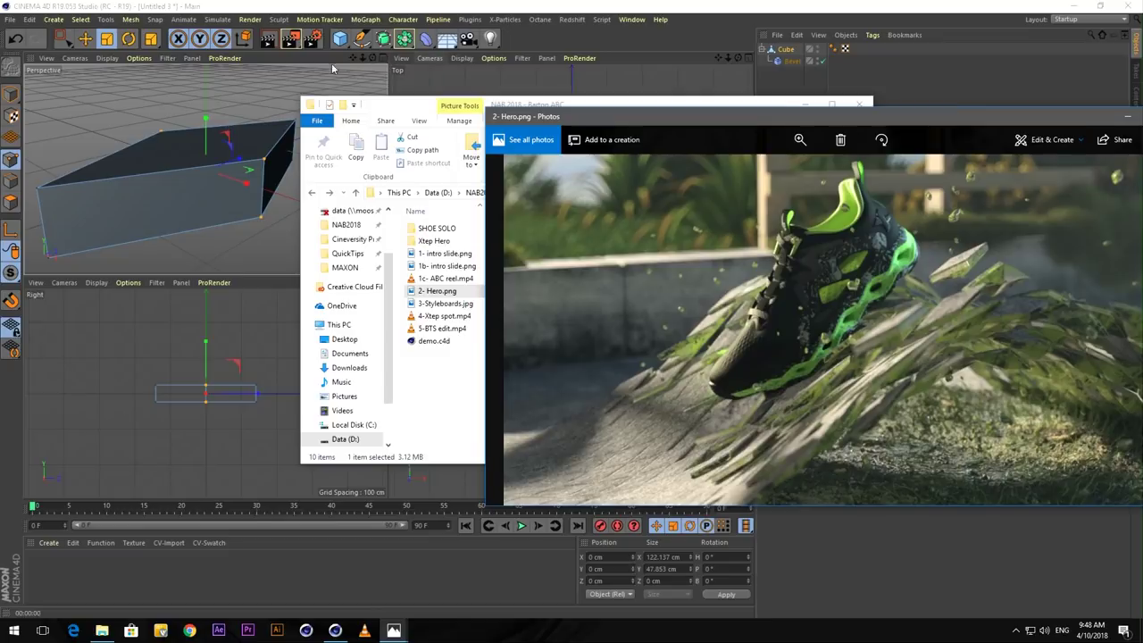
Back in Cinema 4D, switch the Top viewport to the Bottom camera.
left_click(301, 56)
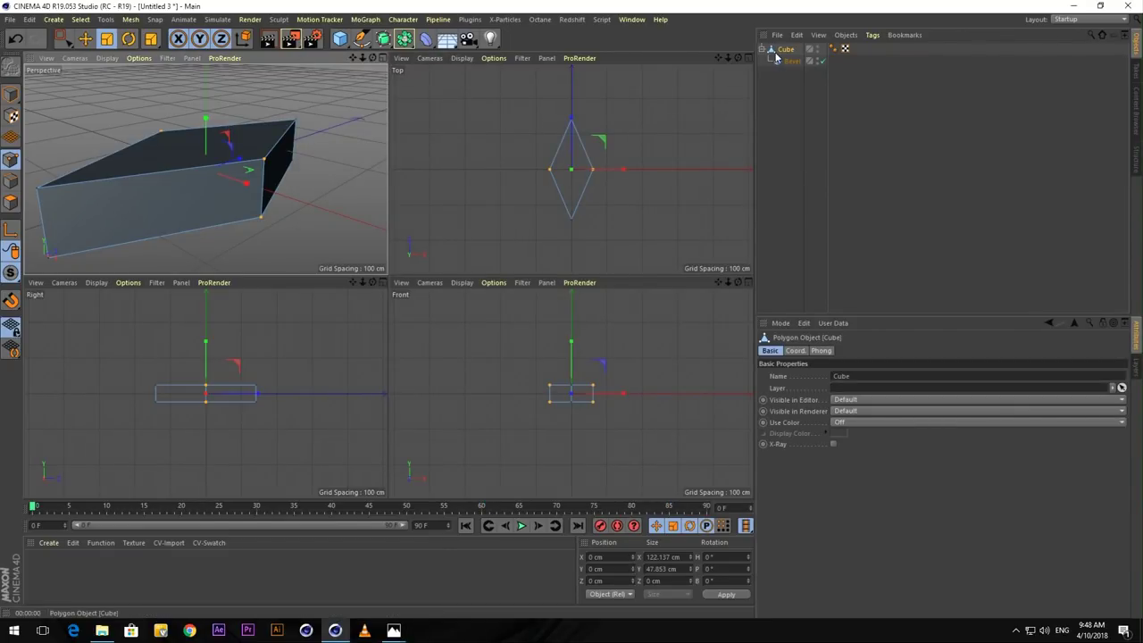
left_click(438, 65)
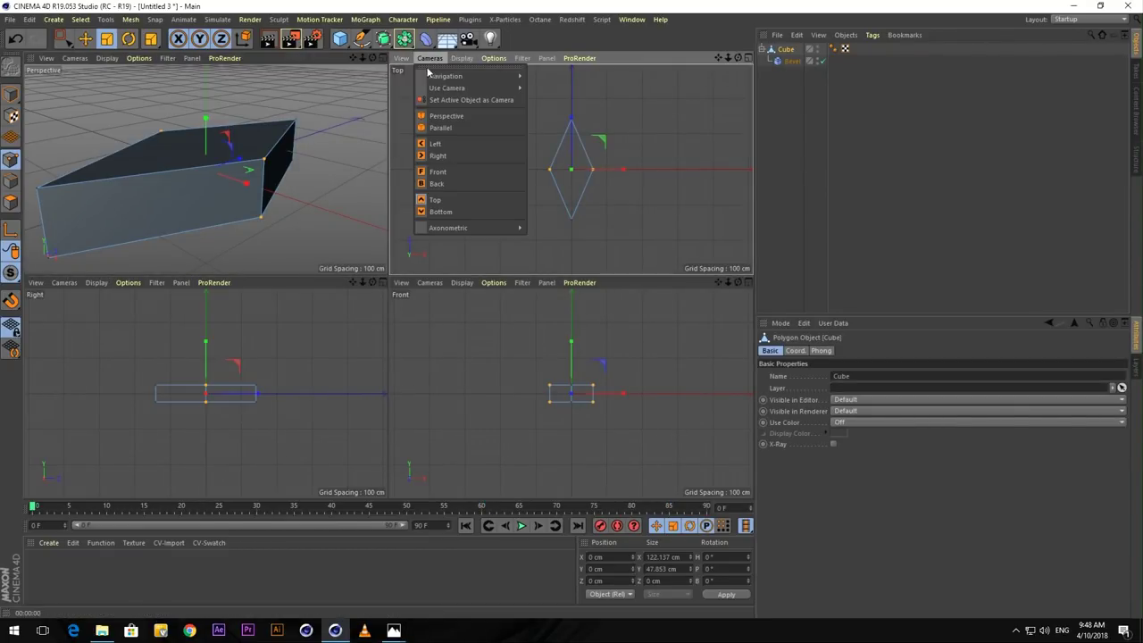
left_click(431, 214)
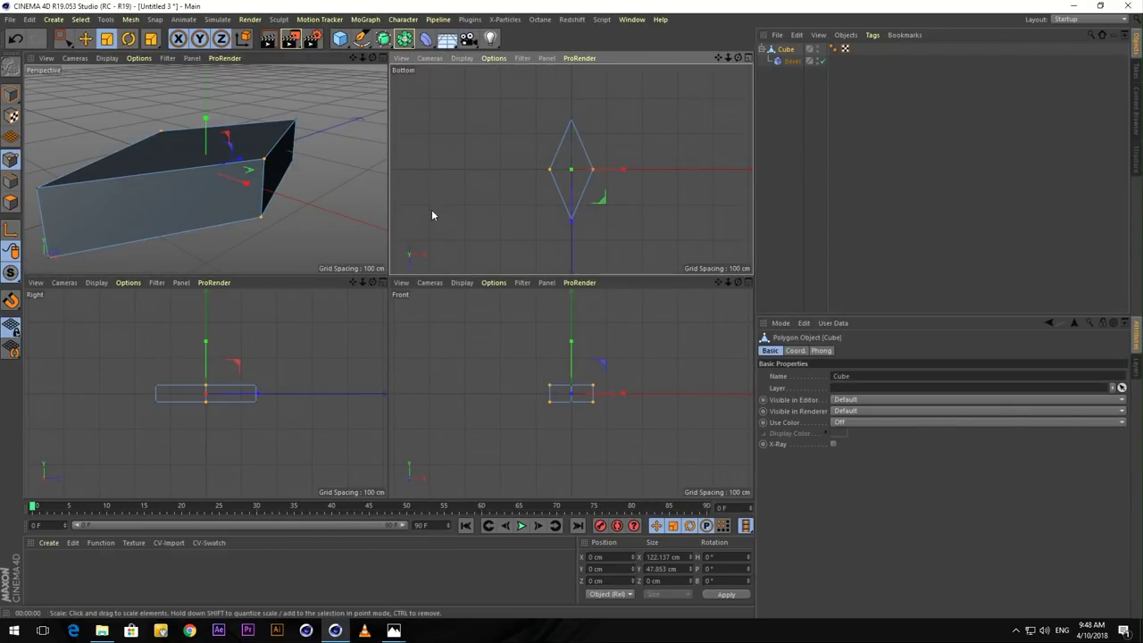
Rectangle-select only the visible bottom points of the slab, with Only Select Visible Elements on.
left_click(62, 38)
left_click(11, 160)
left_click_drag(510, 103, 629, 240)
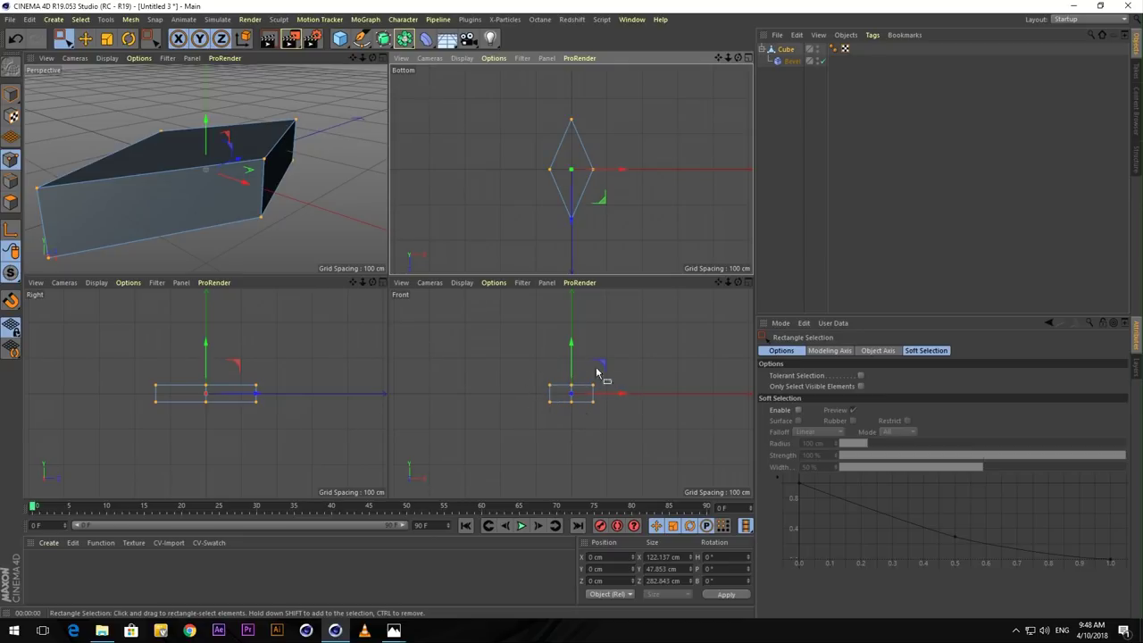
left_click(860, 386)
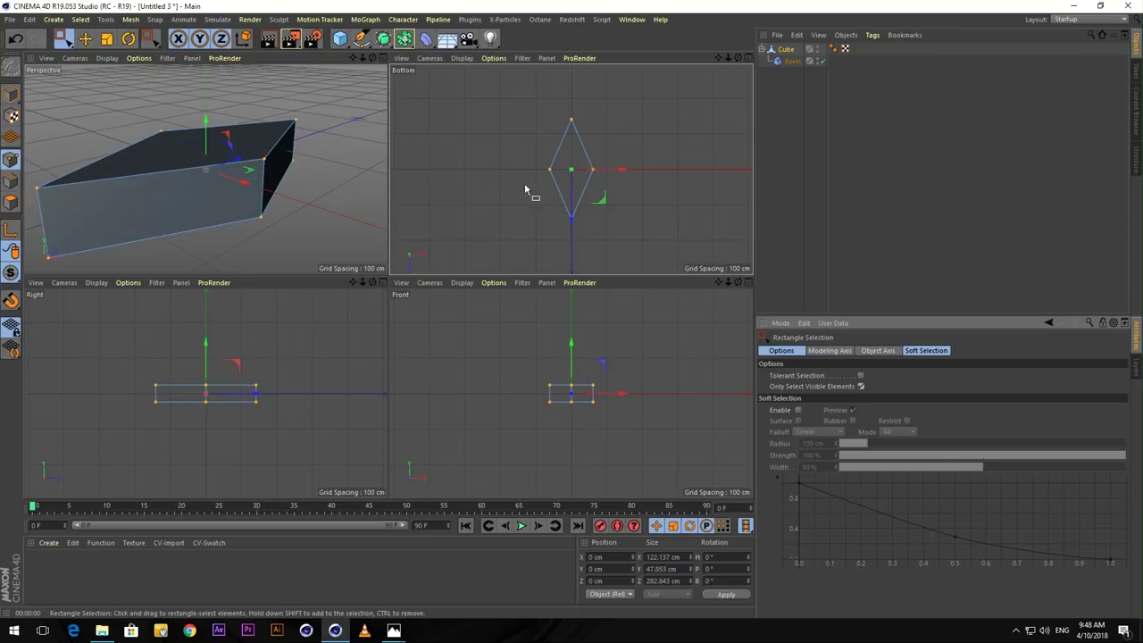
left_click_drag(503, 105, 668, 248)
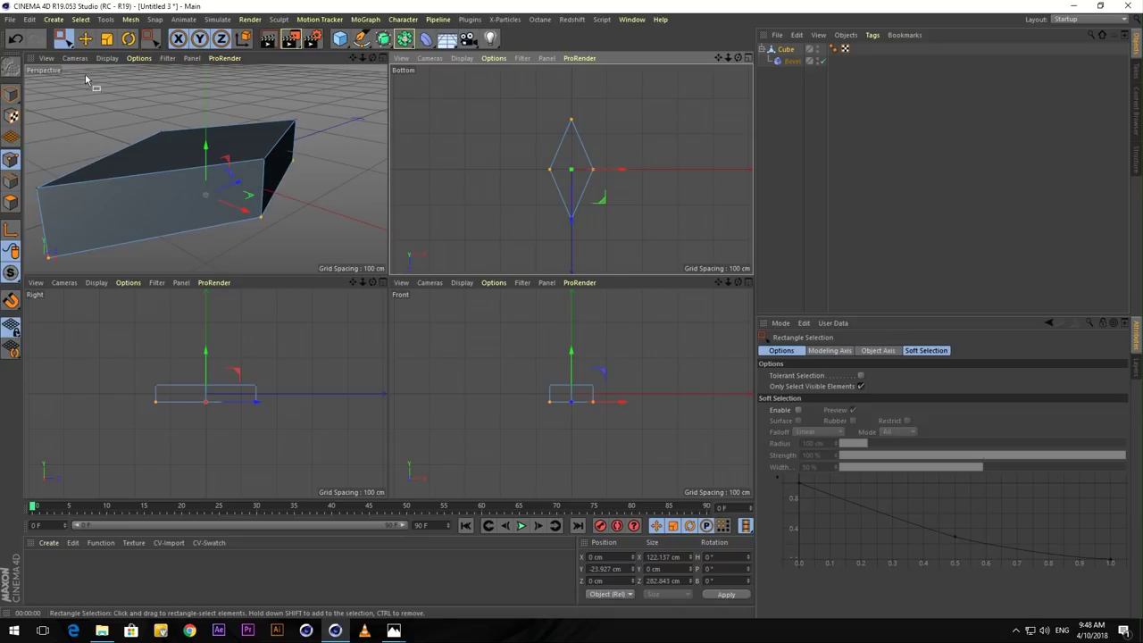
left_click(106, 40)
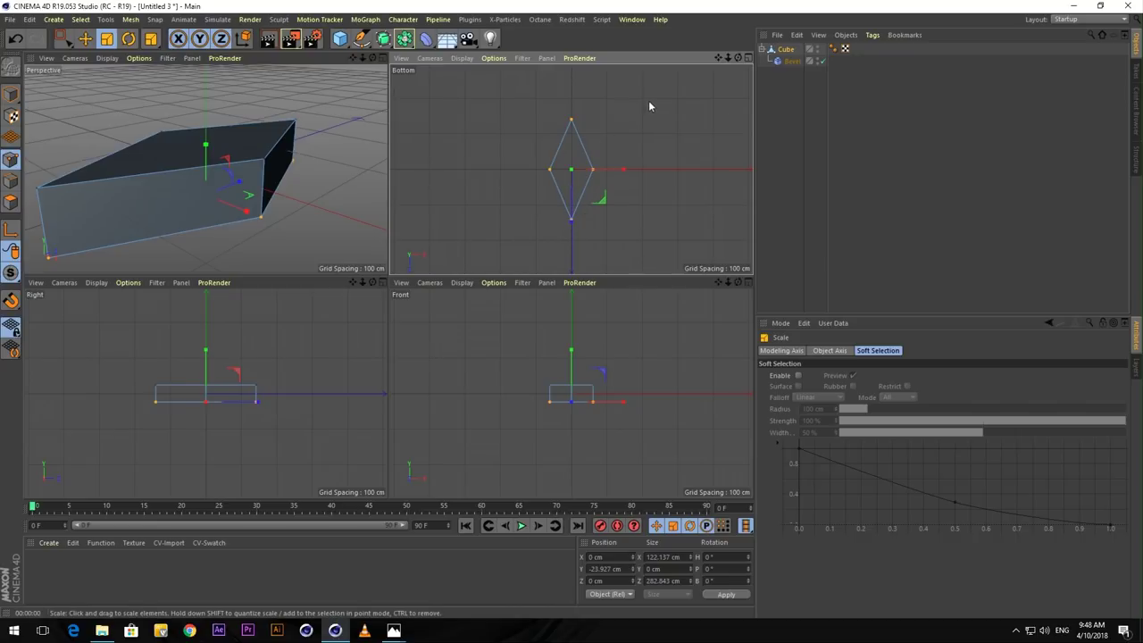
Scale the bottom points to about 27% to flatten the tile, then return to Model mode.
left_click_drag(657, 104, 209, 236)
left_click(10, 94)
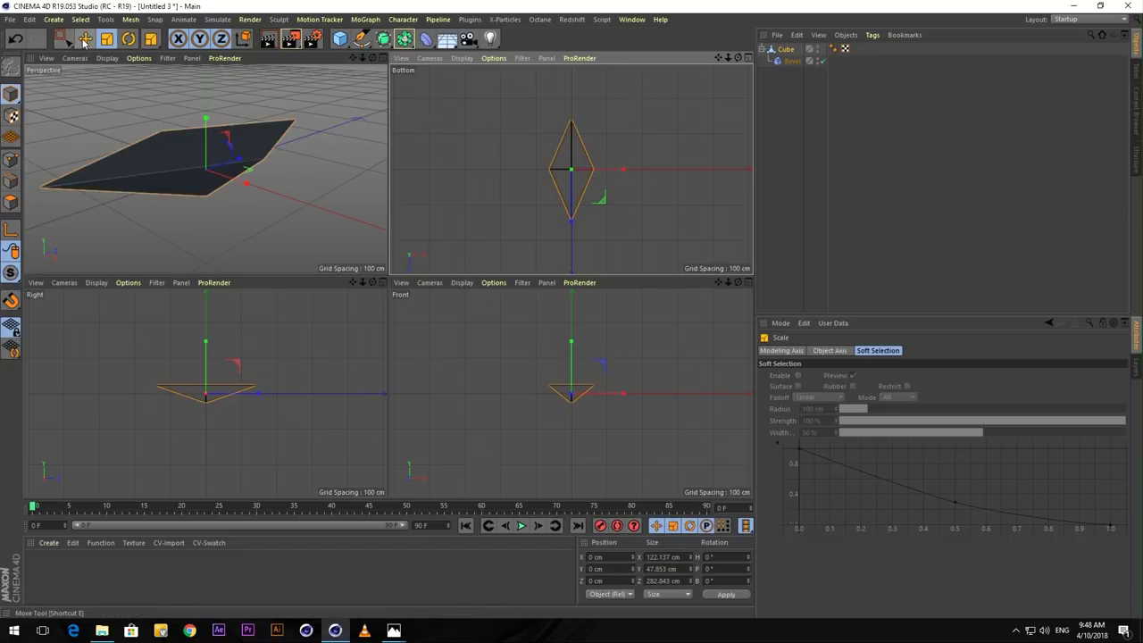
left_click(85, 39)
Maximize the Perspective view, orbit around the tile, and render a preview.
left_click(381, 57)
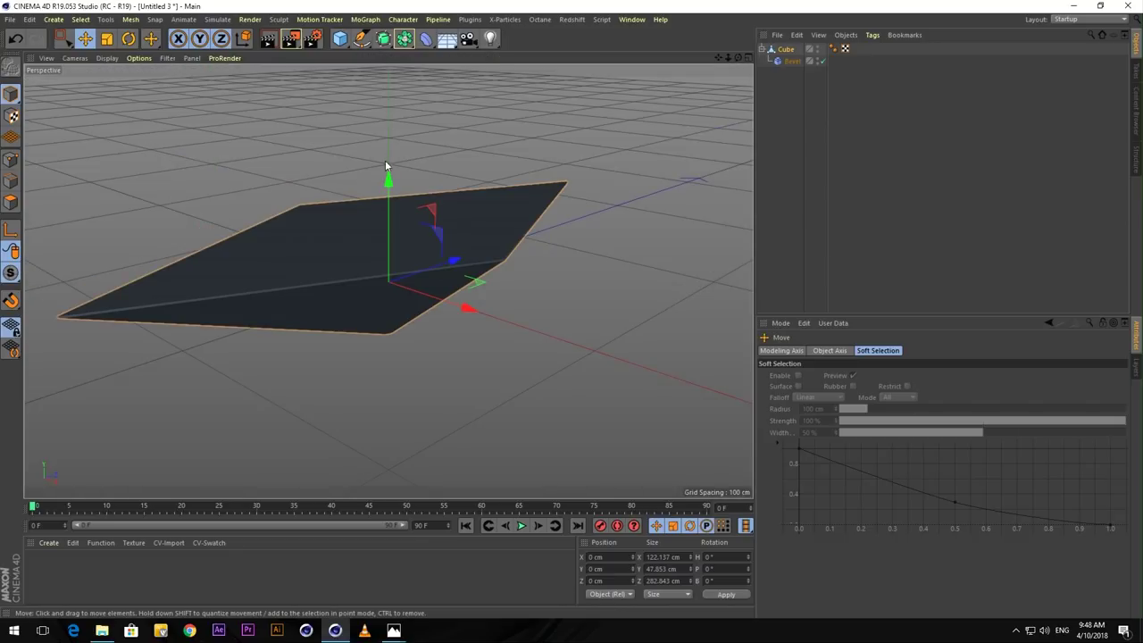
mouse_move(360, 238)
left_mouse_down("alt")
mouse_move(349, 173)
mouse_move(518, 204)
mouse_move(504, 239)
mouse_move(358, 237)
left_mouse_up("alt")
mouse_move(360, 260)
left_mouse_down("alt")
mouse_move(358, 220)
mouse_move(429, 169)
mouse_move(375, 242)
mouse_move(348, 243)
left_mouse_up("alt")
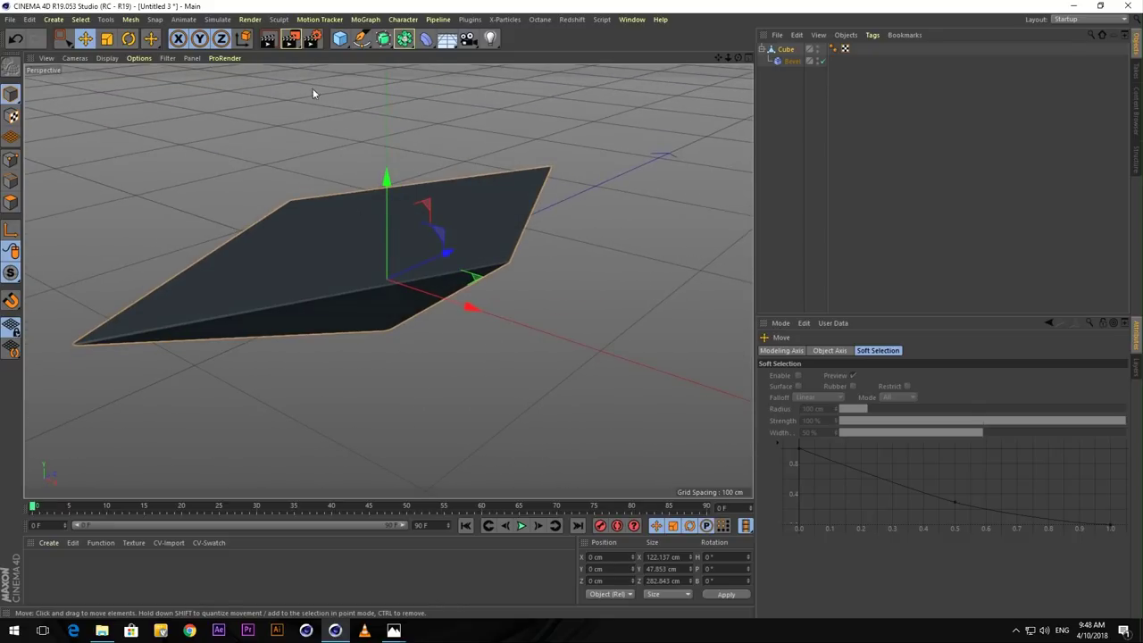
left_click(268, 38)
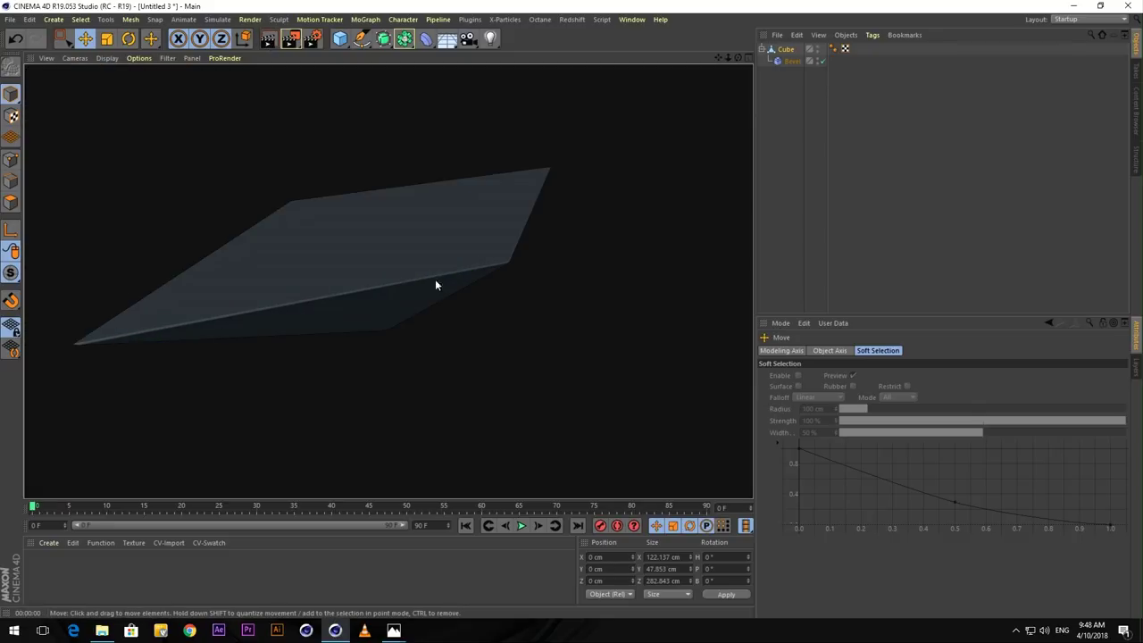
left_click(102, 630)
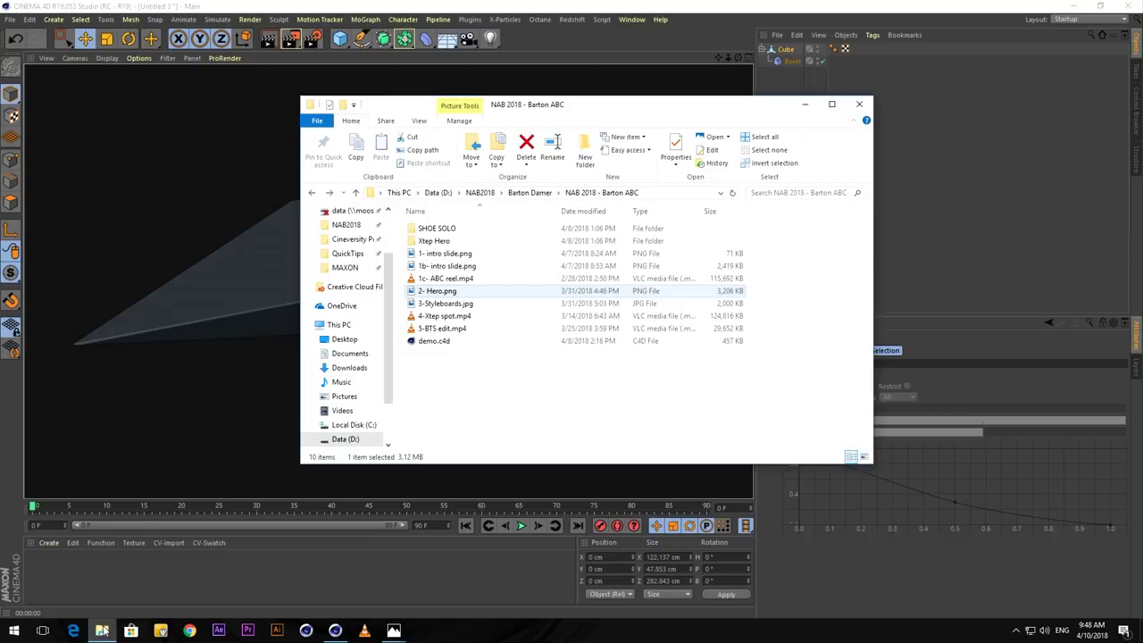
Open 2- Hero.png from the NAB 2018 - Barton ABC folder in Photos.
double_click(411, 297)
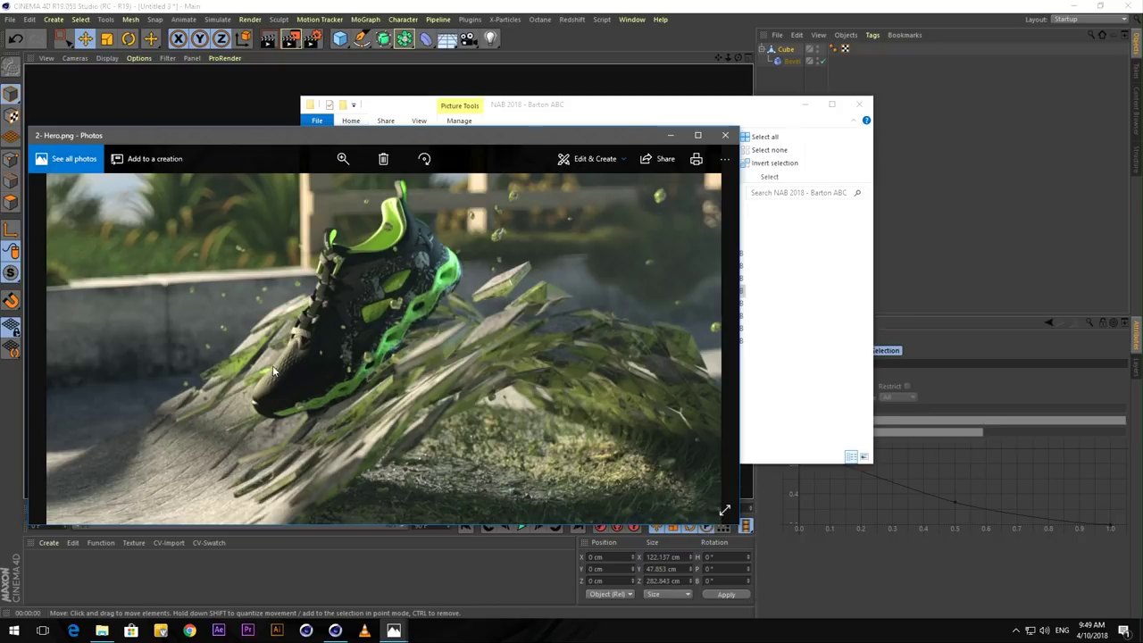
Add a MoGraph Cloner, parent the flattened Cube under it, and show the Cloner's Object properties.
left_click(493, 9)
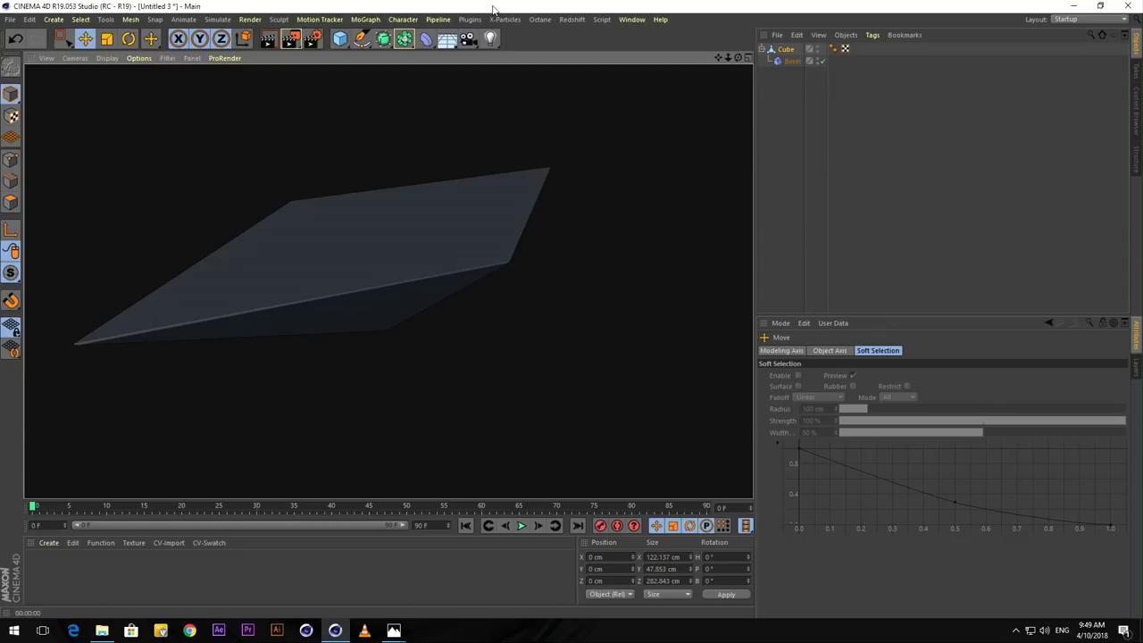
left_click_drag(729, 57, 589, 98)
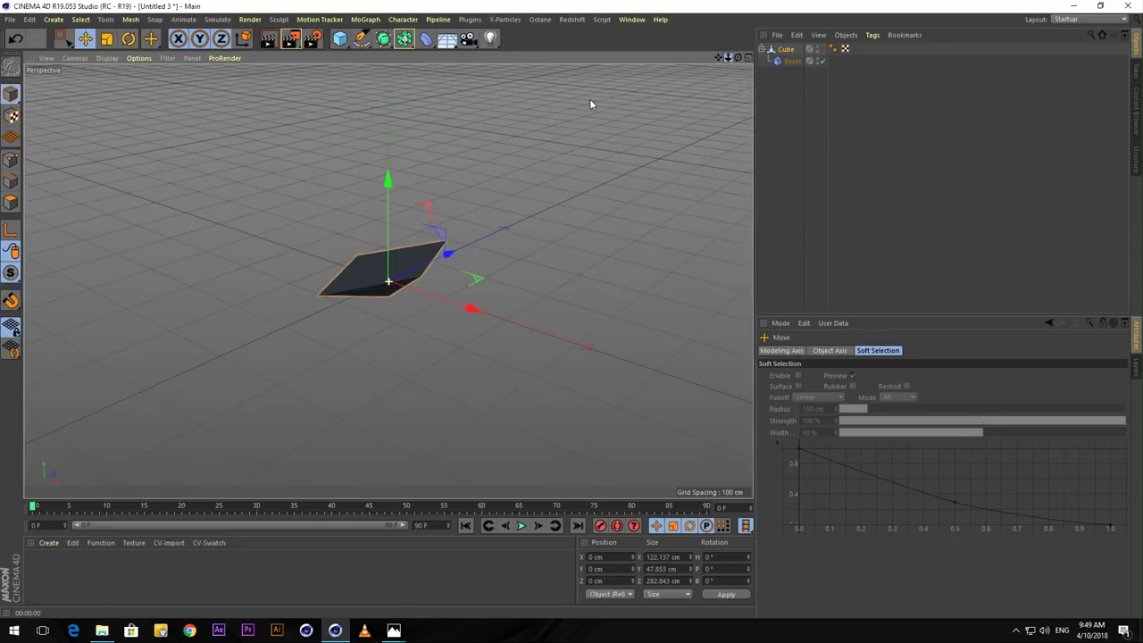
left_click(761, 50)
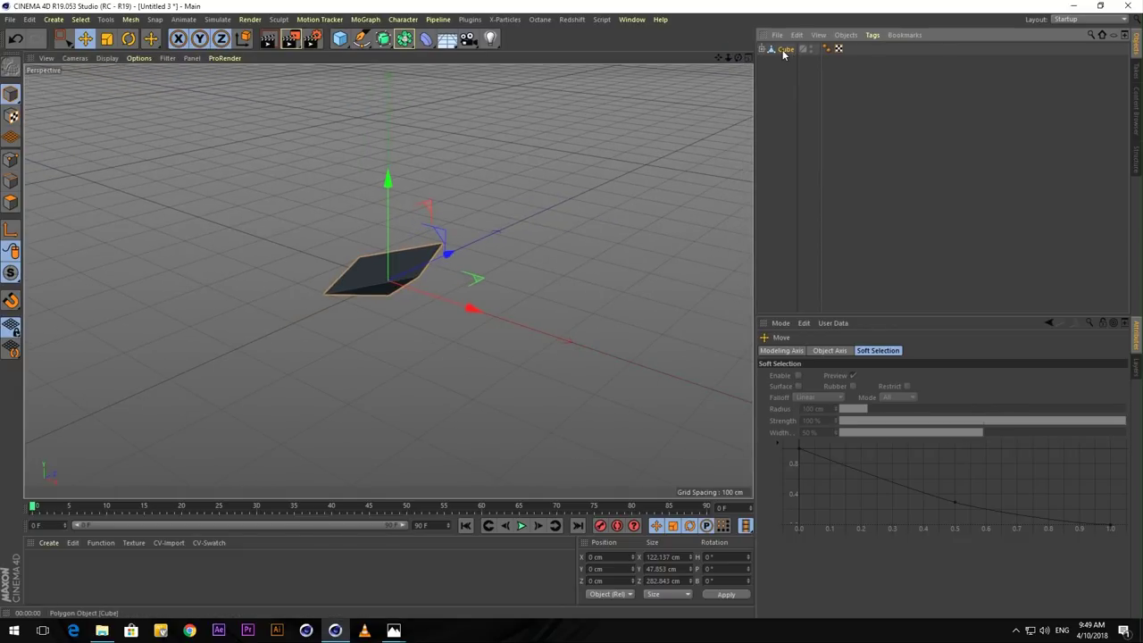
left_click(784, 50)
left_click(366, 20)
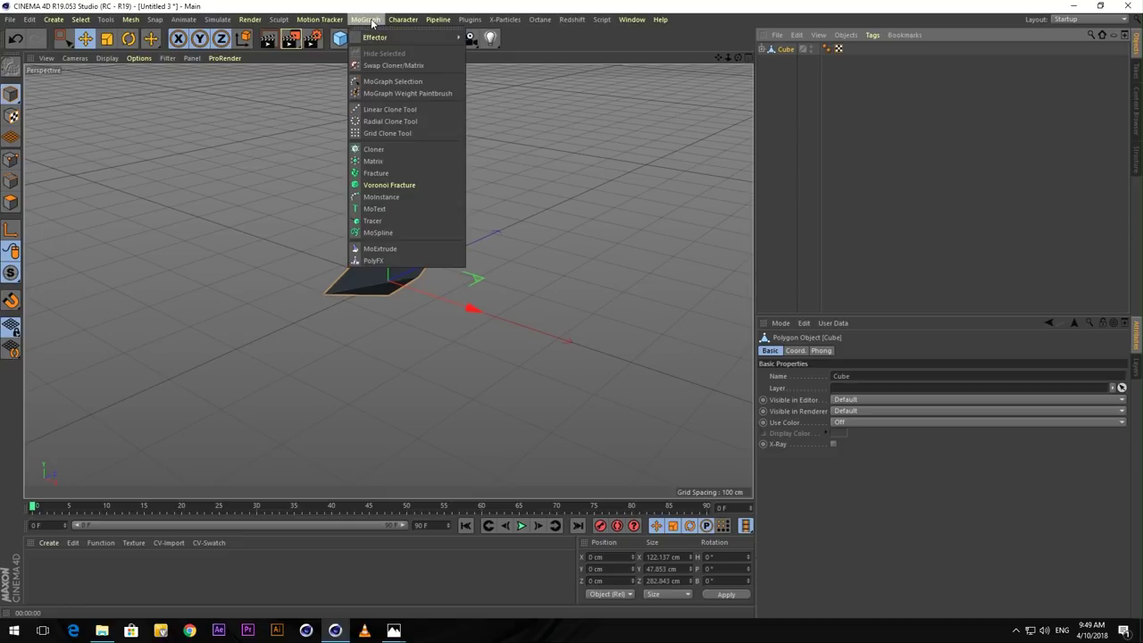
left_click(379, 149)
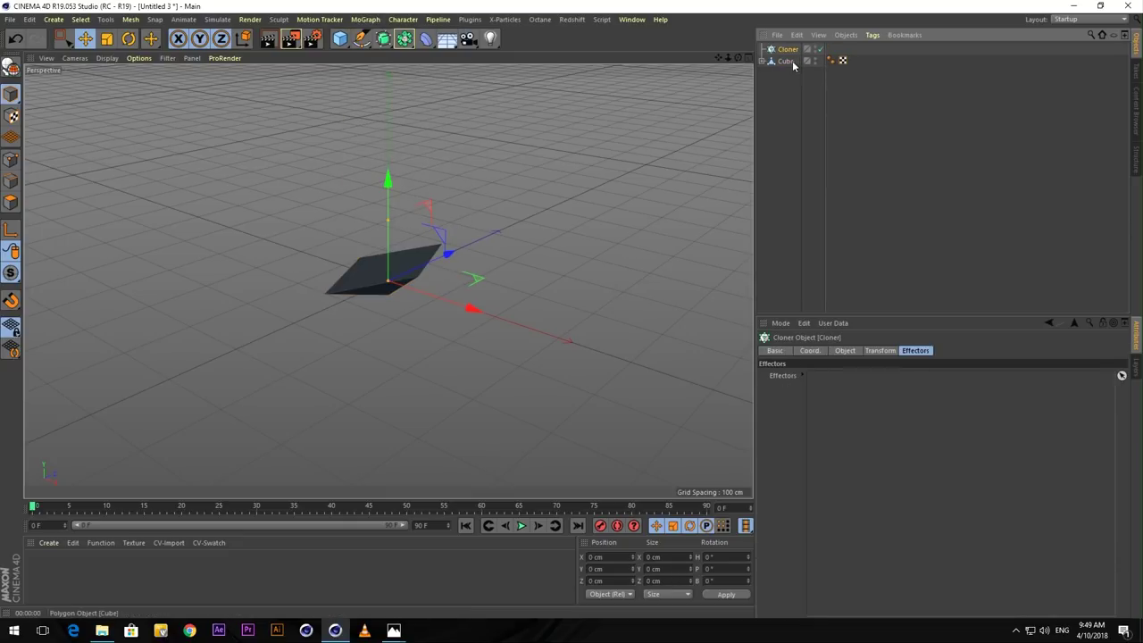
left_click_drag(786, 61, 787, 53)
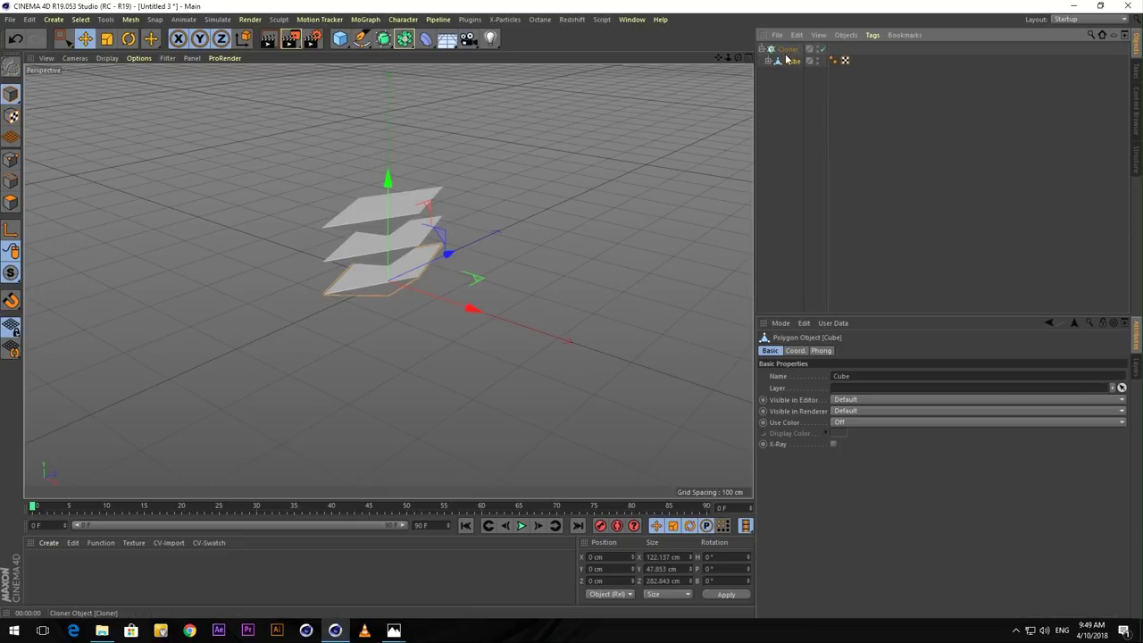
left_click(788, 50)
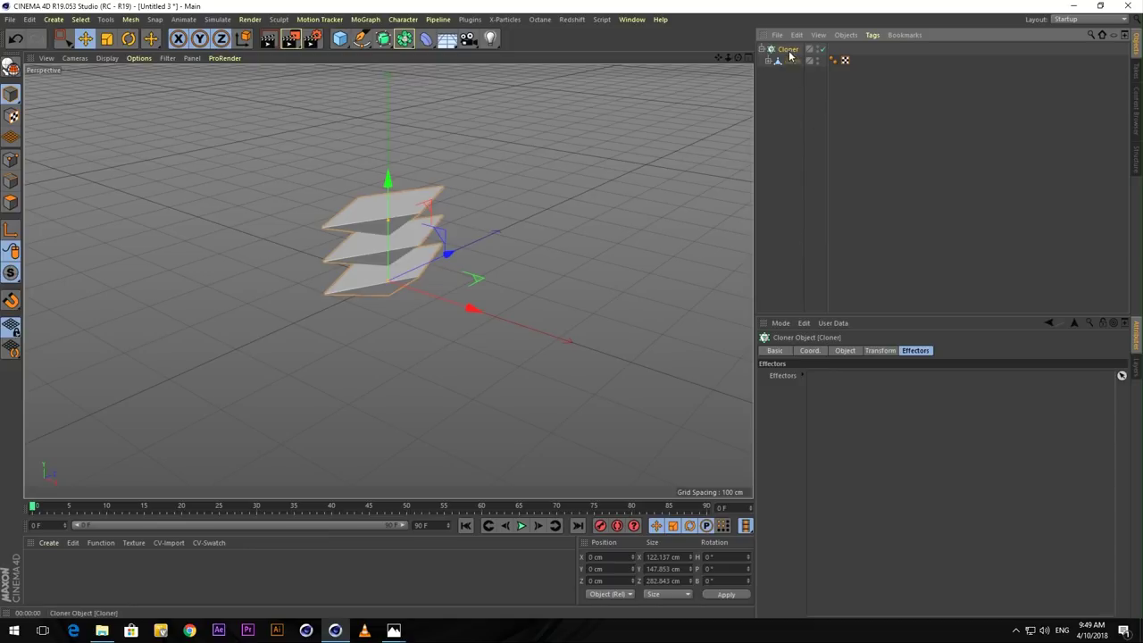
left_click(847, 351)
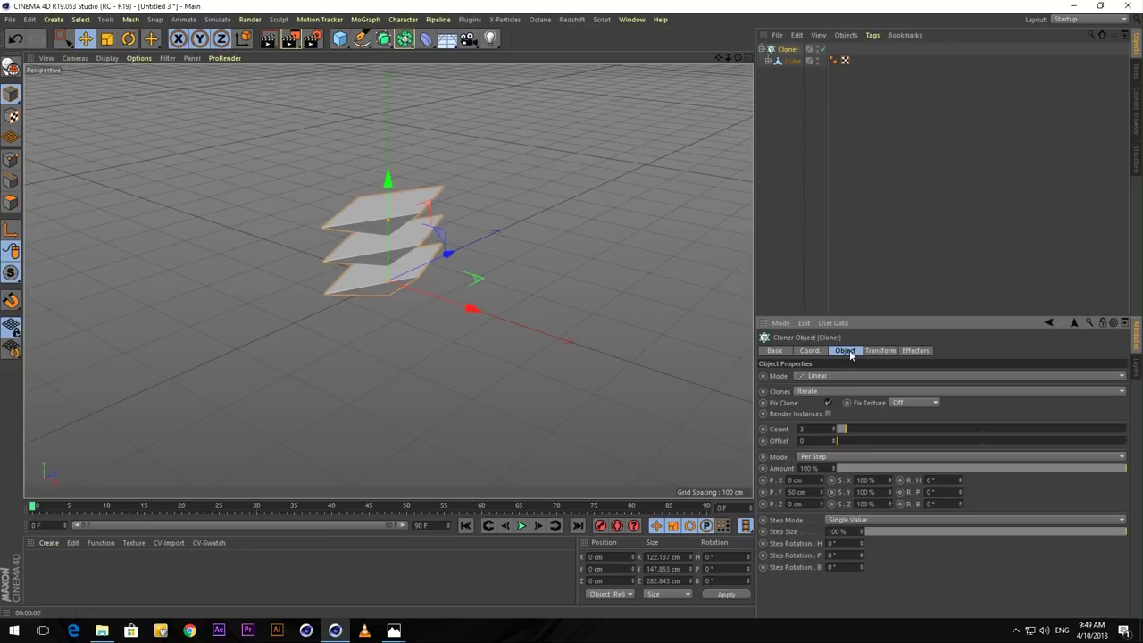
Set the Cloner Mode to Honeycomb Array and Orientation to Y (XZ), orbiting to check the grid.
left_click(808, 377)
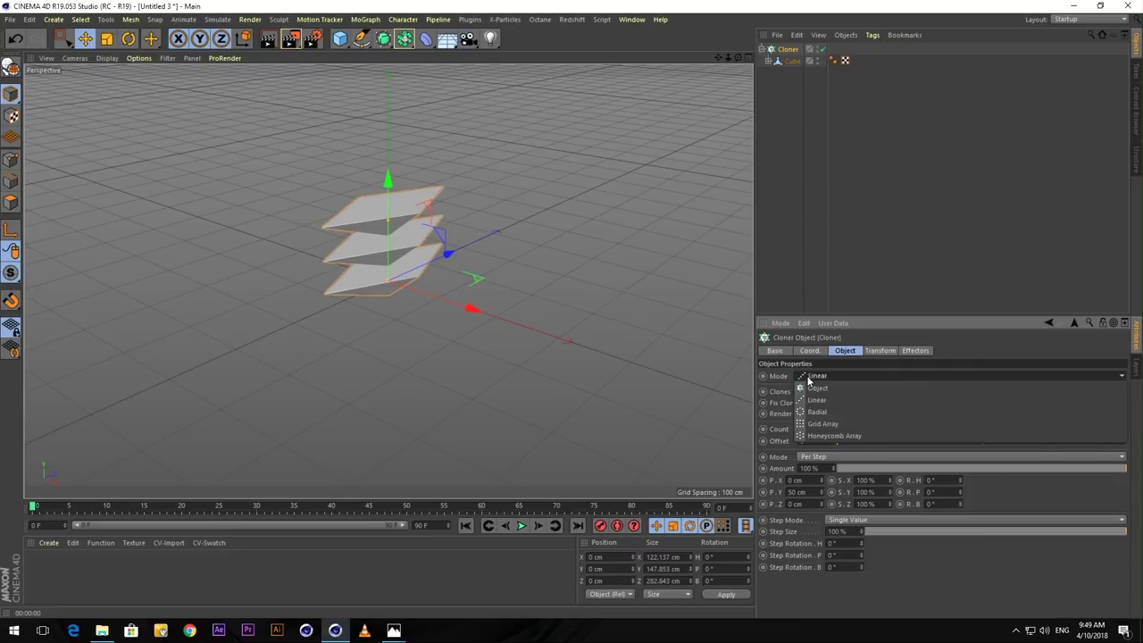
left_click(818, 436)
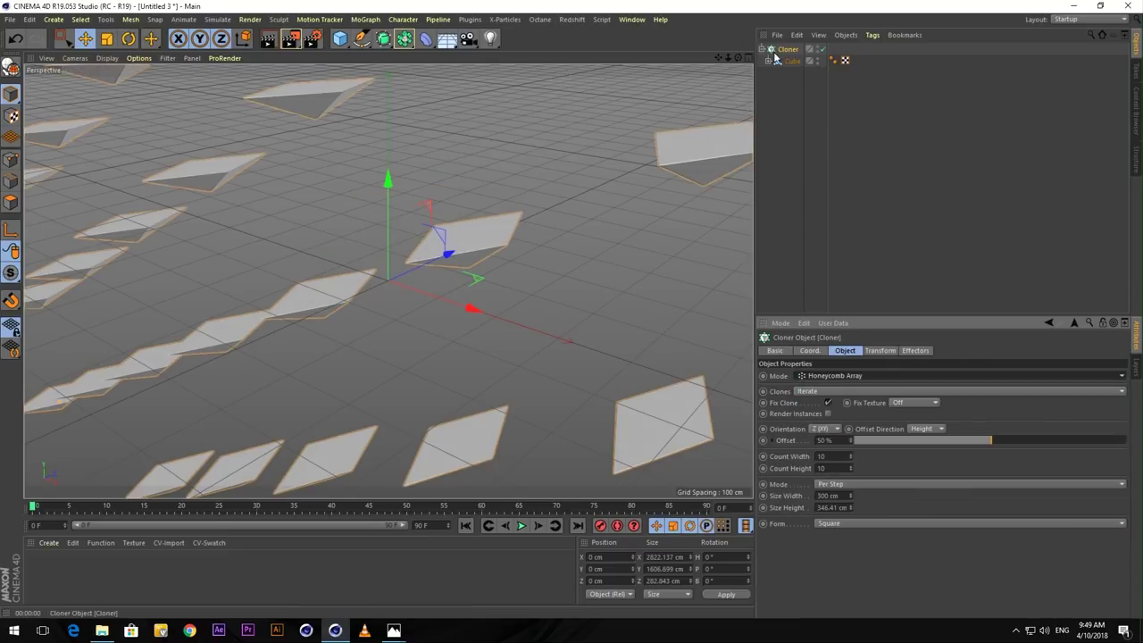
left_click_drag(728, 57, 523, 130)
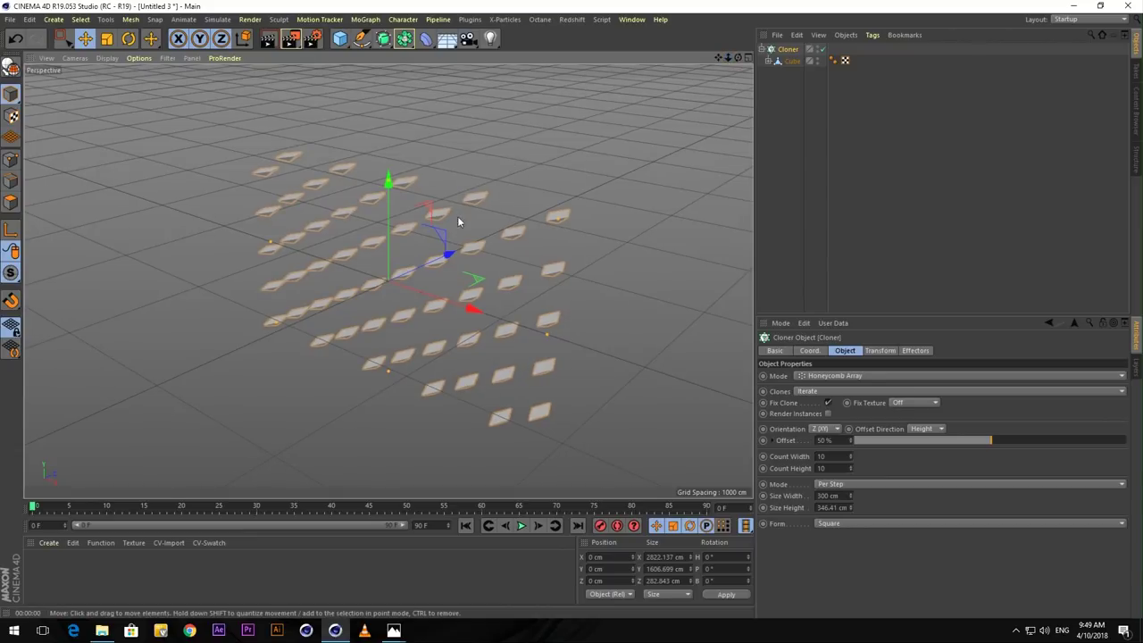
mouse_move(457, 216)
left_mouse_down("alt")
mouse_move(516, 200)
mouse_move(499, 209)
left_mouse_up("alt")
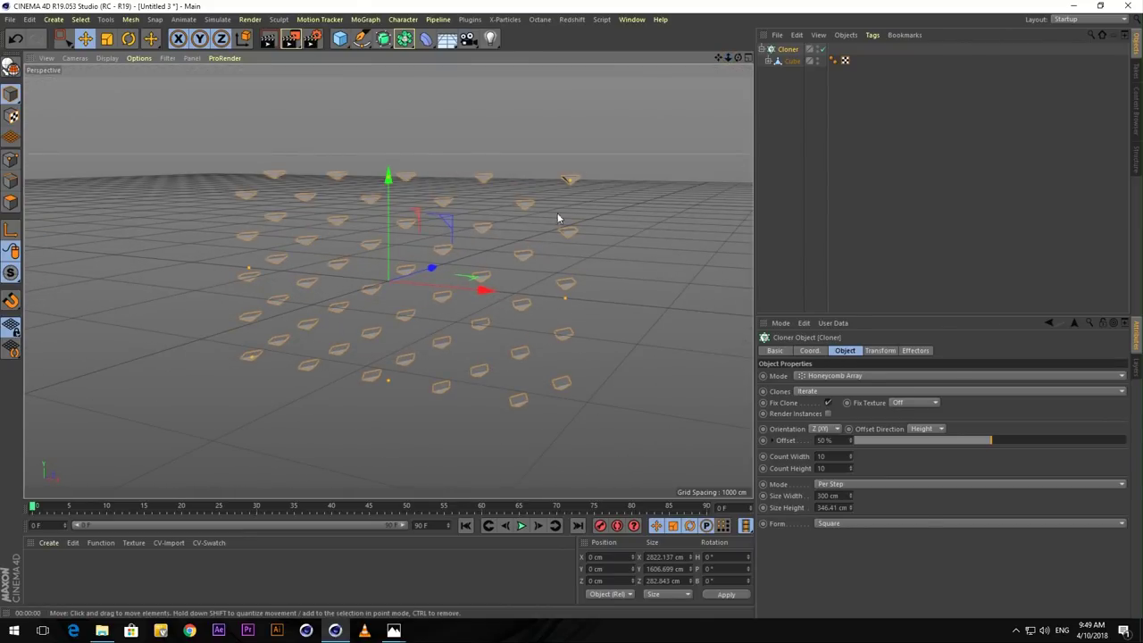
left_click(819, 430)
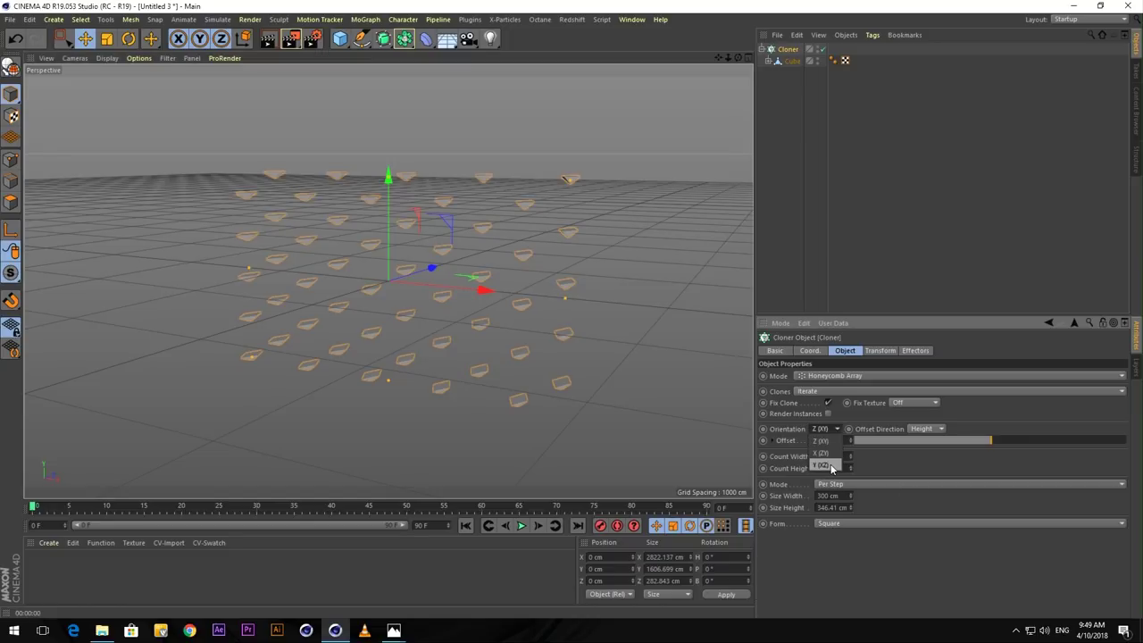
left_click(830, 465)
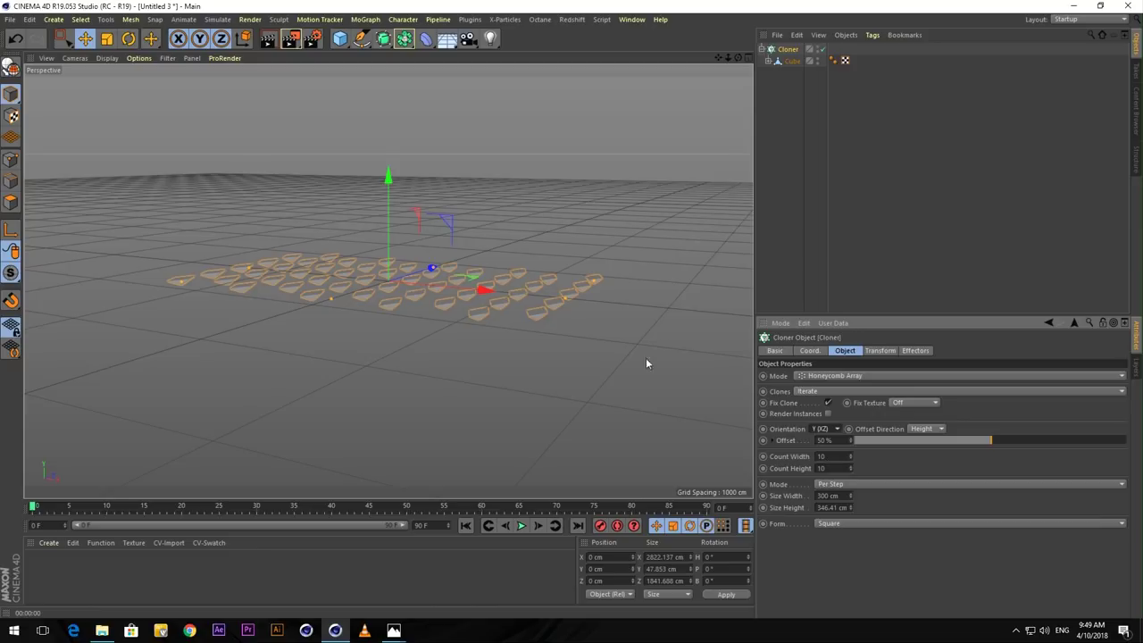
mouse_move(397, 259)
left_mouse_down("alt")
mouse_move(399, 334)
mouse_move(408, 331)
left_mouse_up("alt")
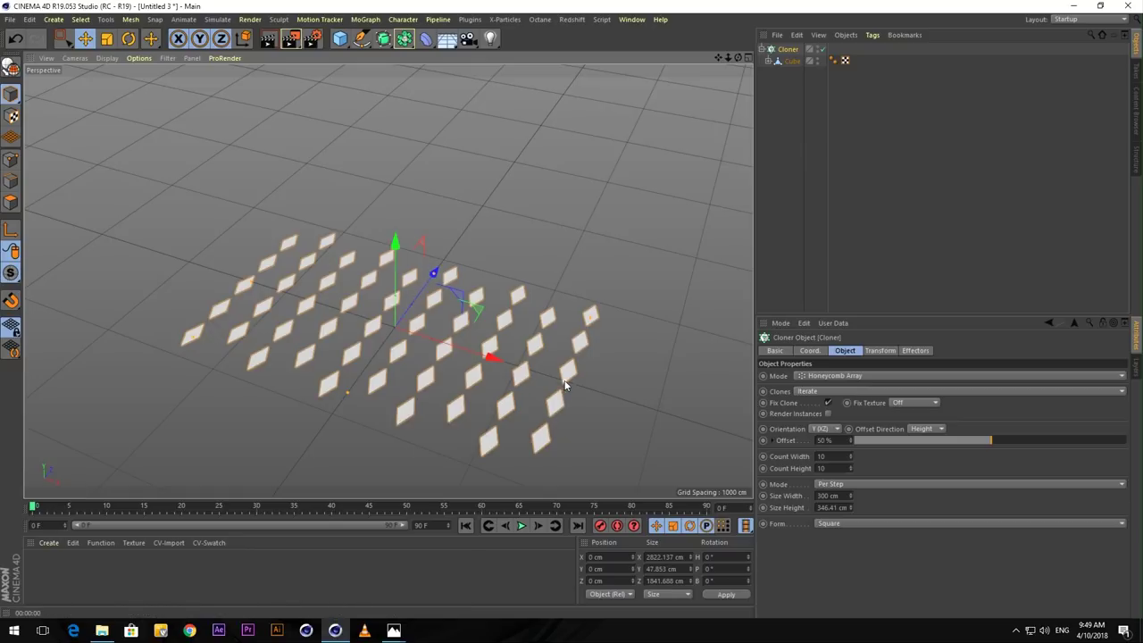
Tighten the honeycomb cell spacing until Size Height is 276.3 cm and the diamonds overlap.
left_click_drag(563, 380, 429, 344)
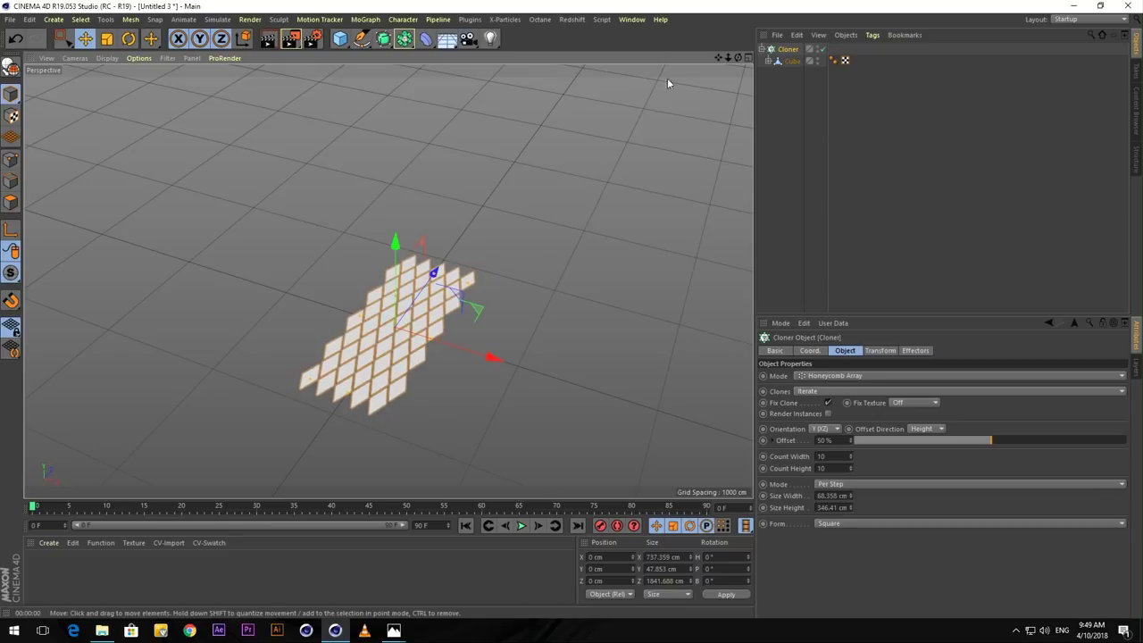
left_click_drag(727, 57, 830, 60)
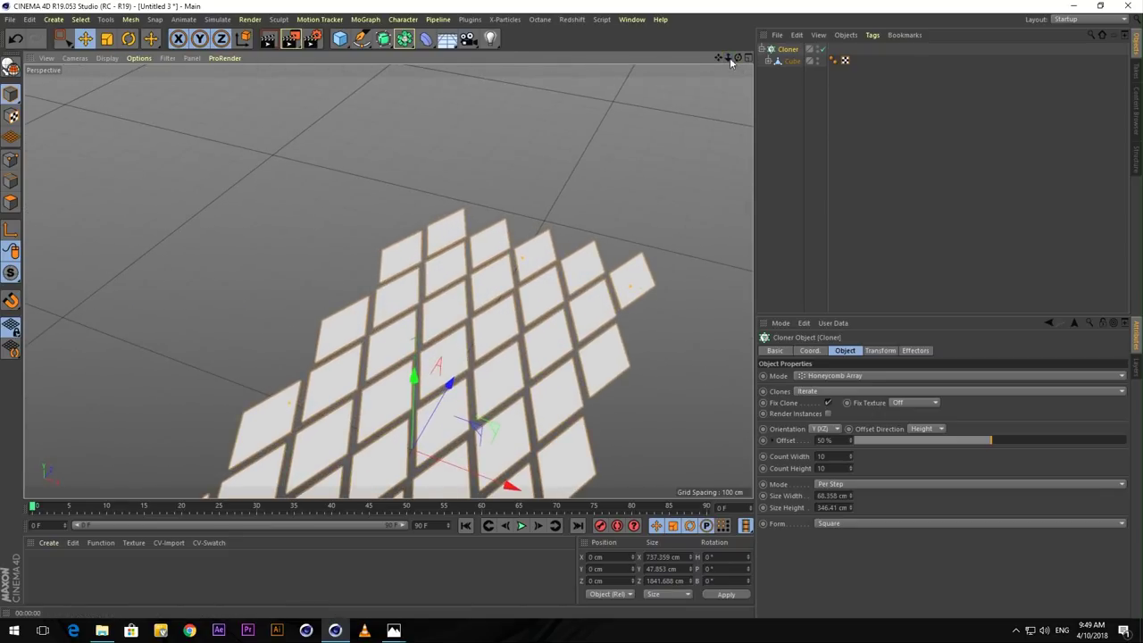
left_click_drag(720, 57, 680, 16)
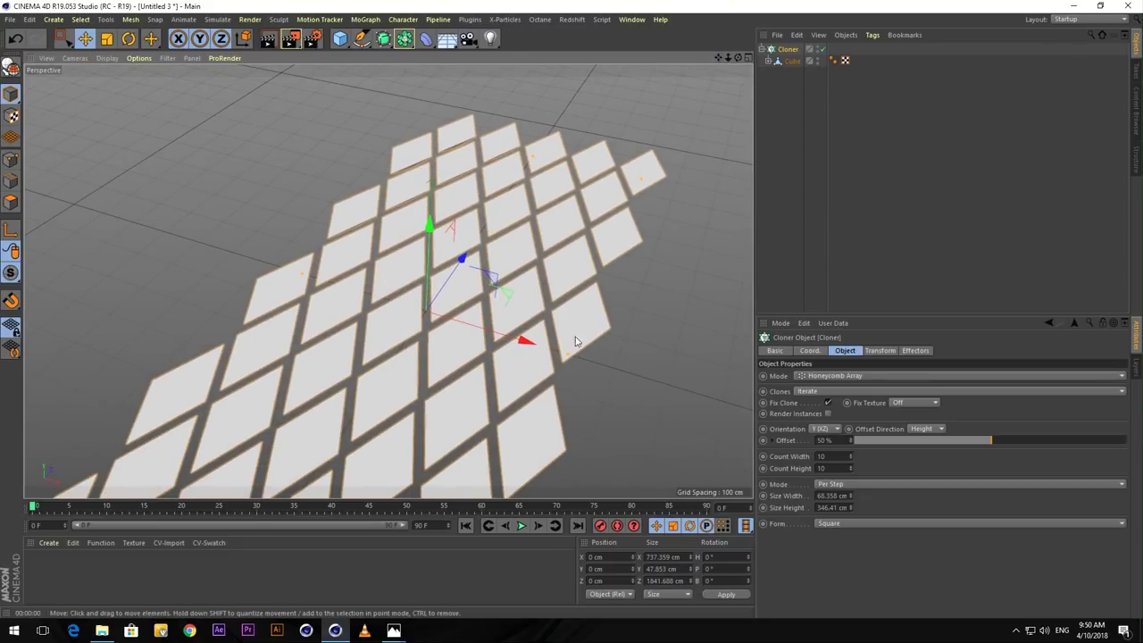
left_click_drag(568, 355, 551, 354)
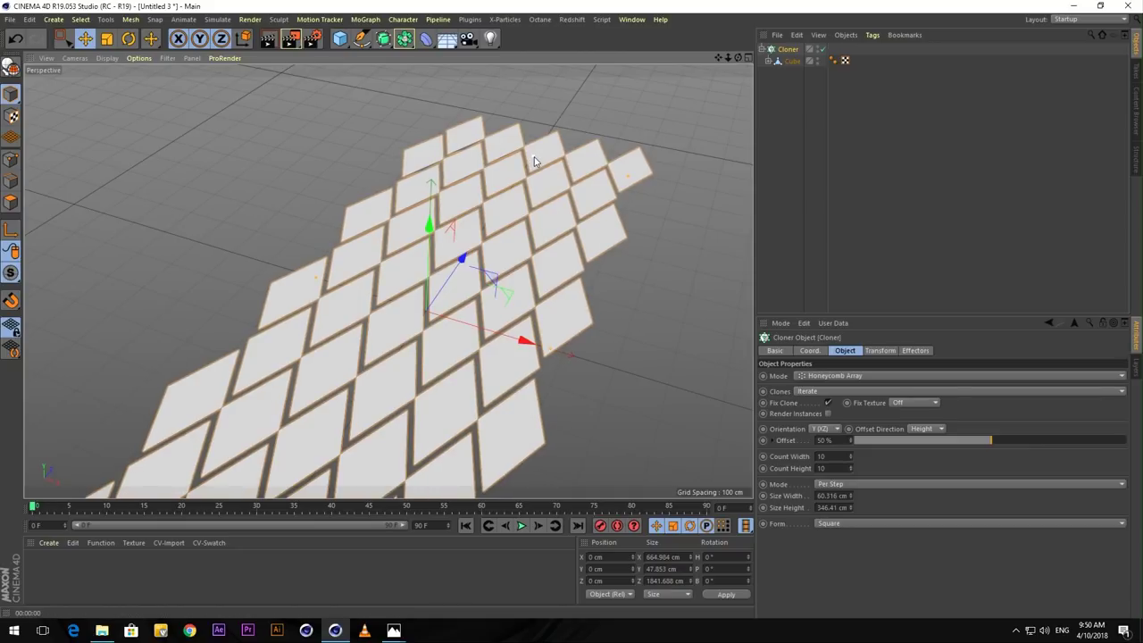
left_click_drag(534, 160, 521, 184)
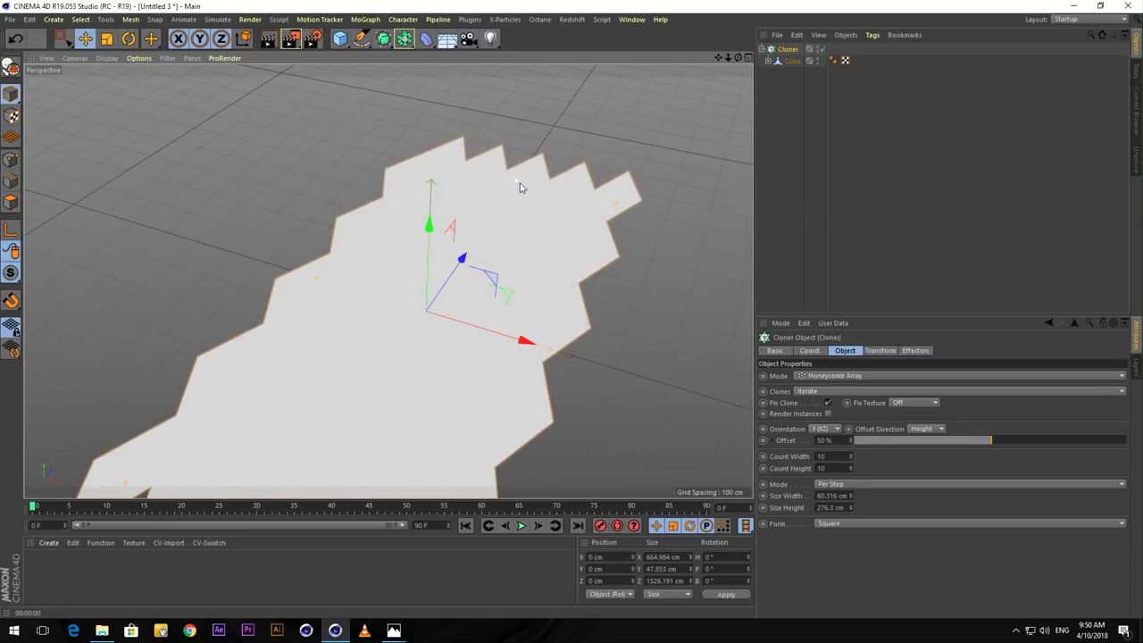
Orbit around the merged tile surface and render a preview of it.
left_click_drag(464, 223, 368, 281, "alt")
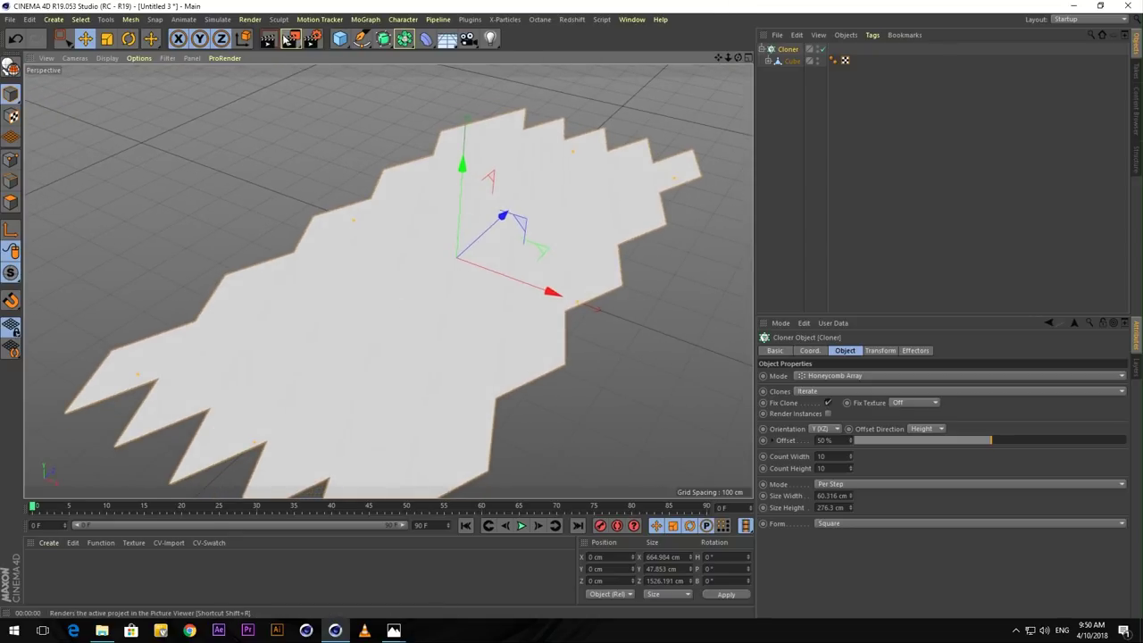
left_click(268, 39)
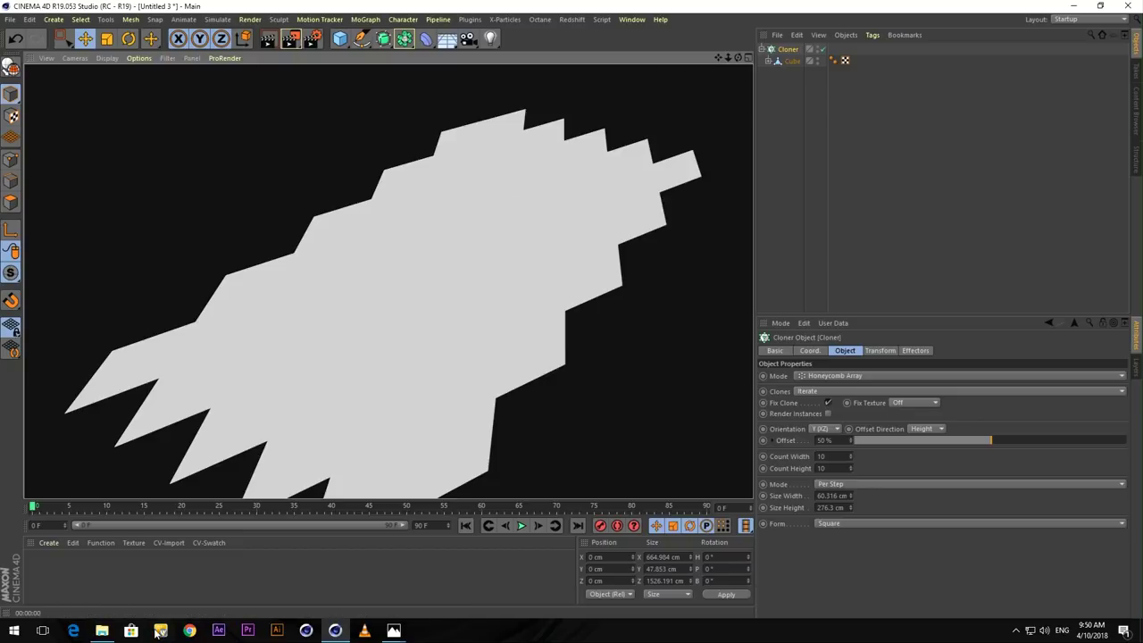
left_click(104, 631)
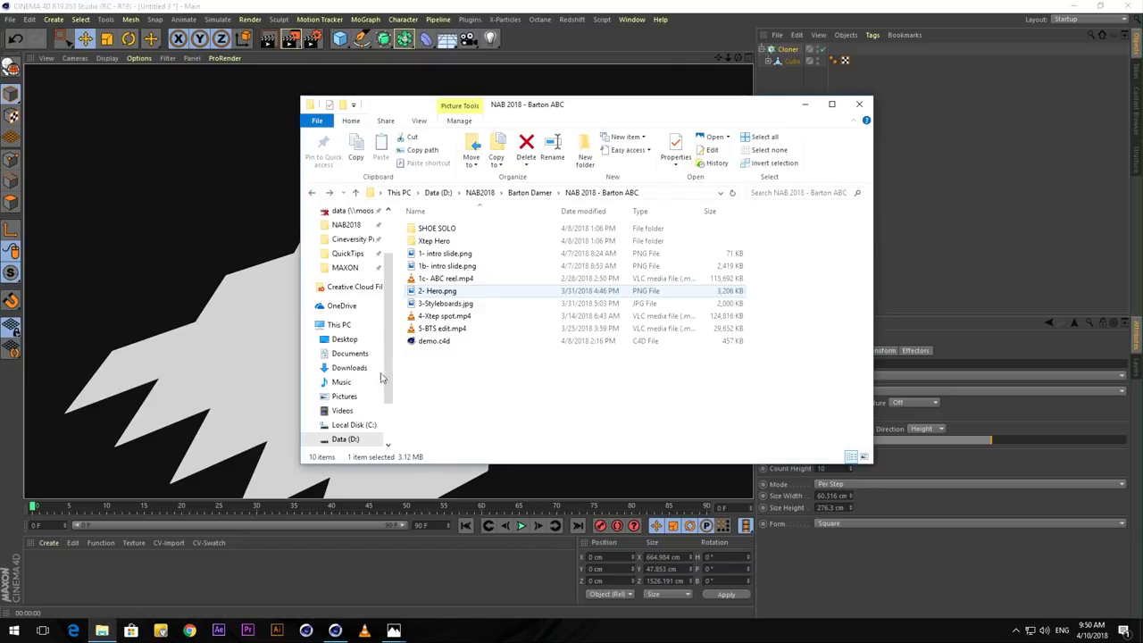
Open the 2- Hero.png shoe reference in Photos and move its window around the project folder.
double_click(414, 292)
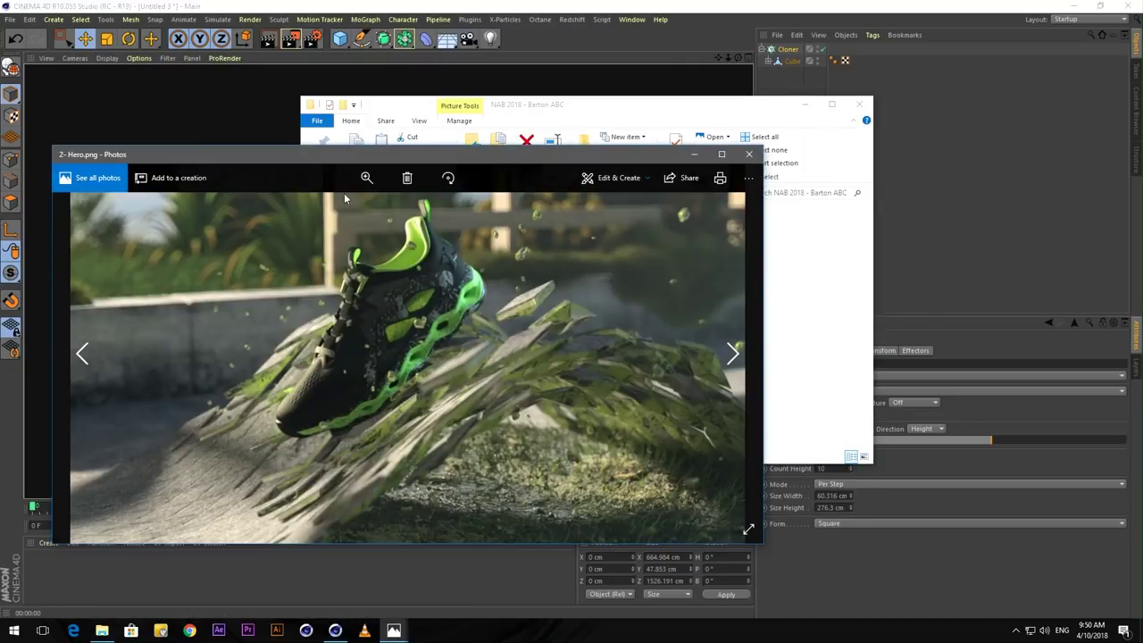
left_click_drag(345, 156, 395, 80)
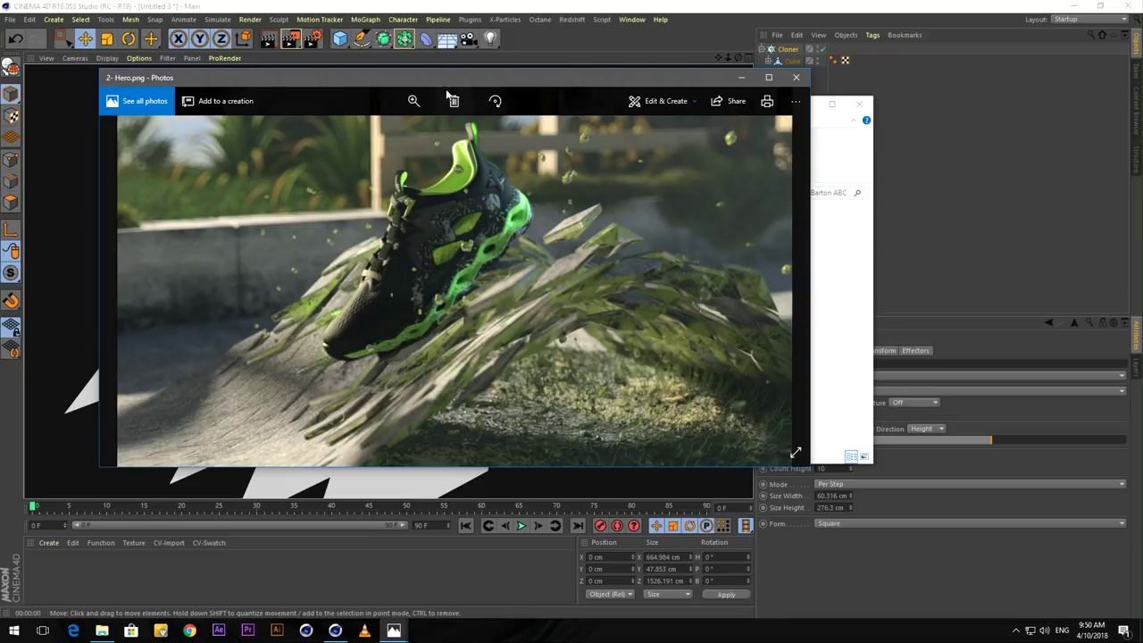
left_click_drag(444, 75, 855, 106)
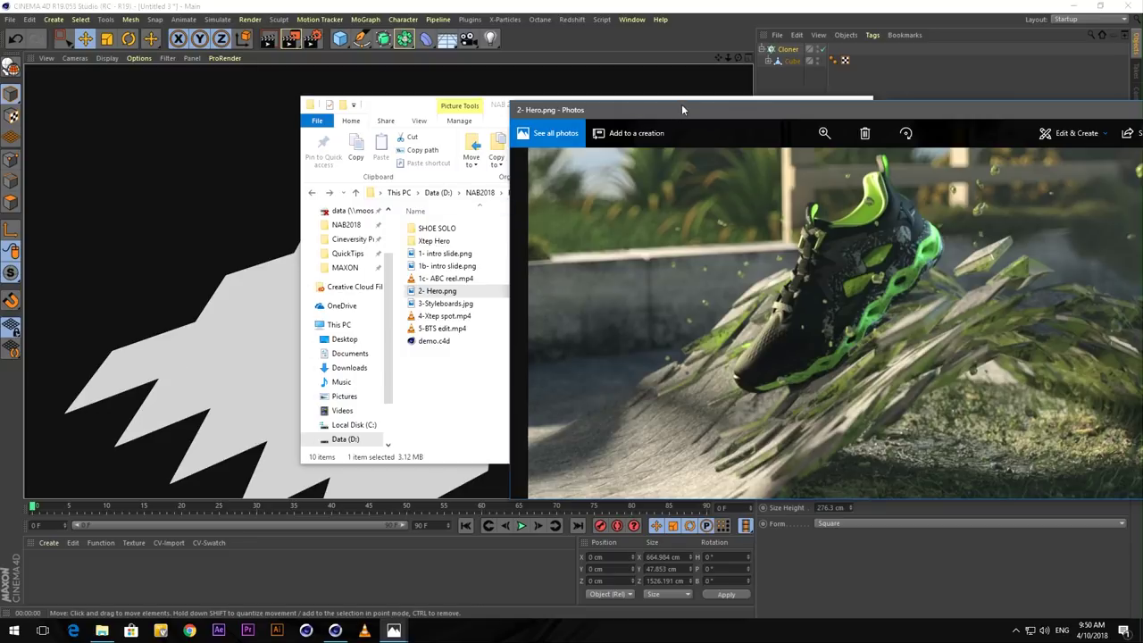
left_click_drag(682, 103, 509, 96)
Back in Cinema 4D, pull back to a low view and set the display to Quick Shading (Lines).
left_click(536, 71)
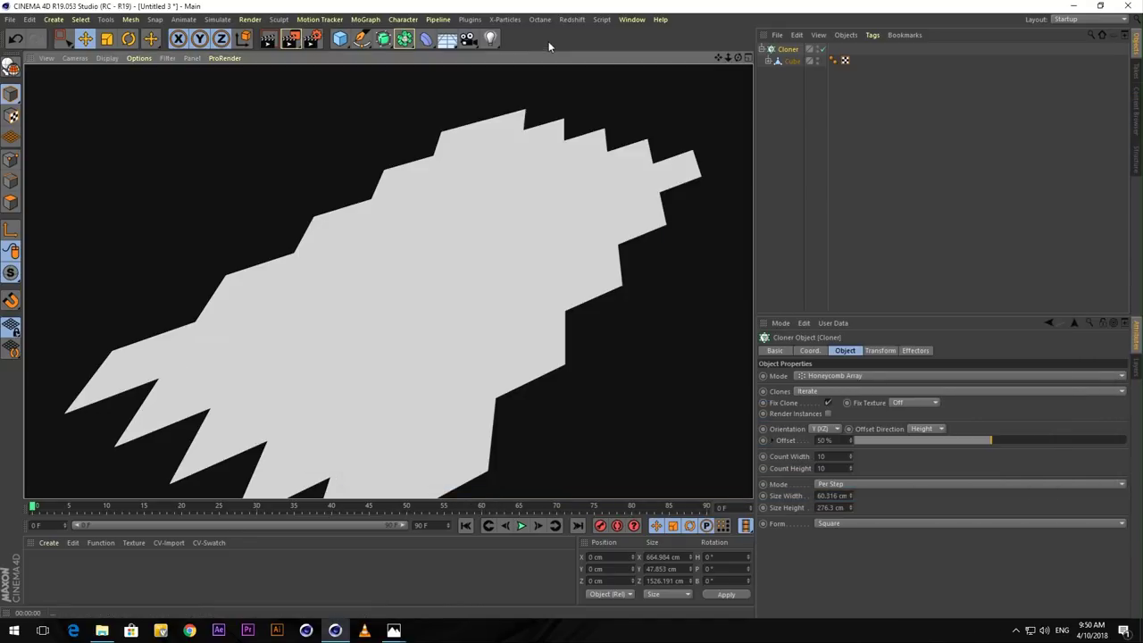
scroll(616, 88, "down", 3)
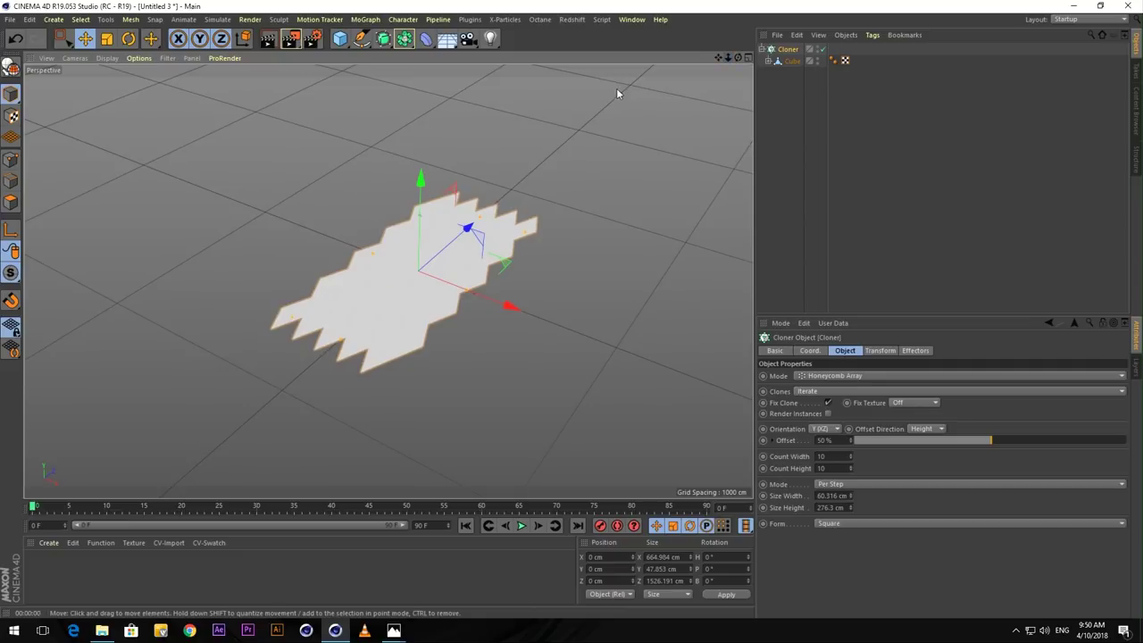
left_click_drag(402, 299, 360, 298, "alt")
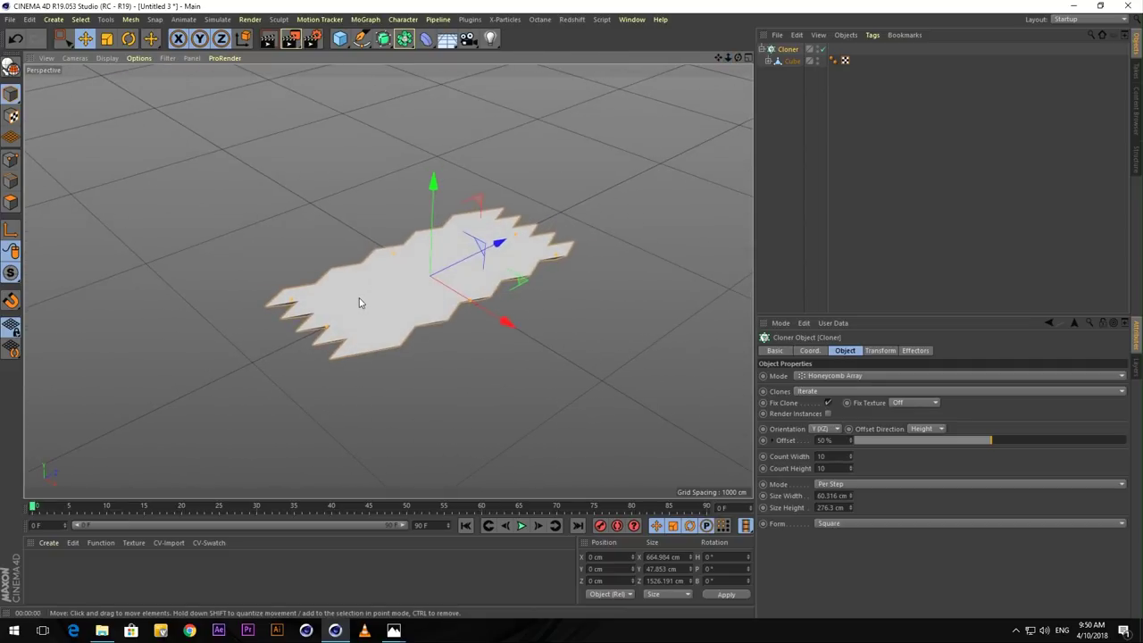
left_click(108, 59)
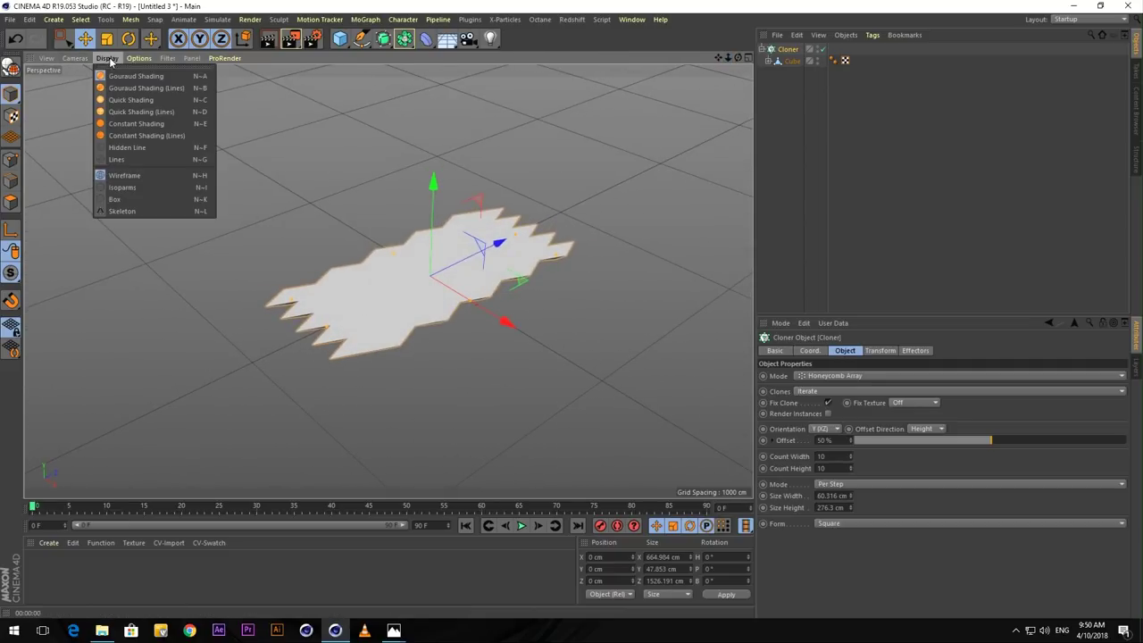
left_click(119, 112)
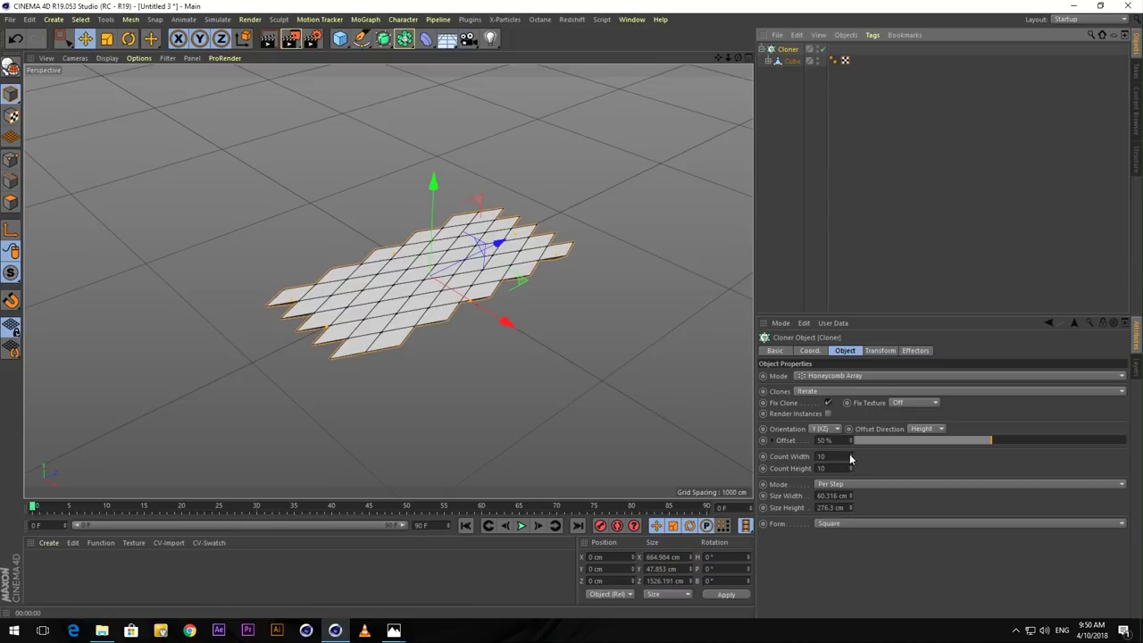
Raise the Cloner's Count Width to 14 and Count Height to 19, orbiting to check the strip.
left_click_drag(850, 458, 851, 467)
mouse_move(414, 352)
left_mouse_down("alt")
mouse_move(498, 360)
mouse_move(430, 348)
left_mouse_up("alt")
left_click_drag(718, 57, 714, 33)
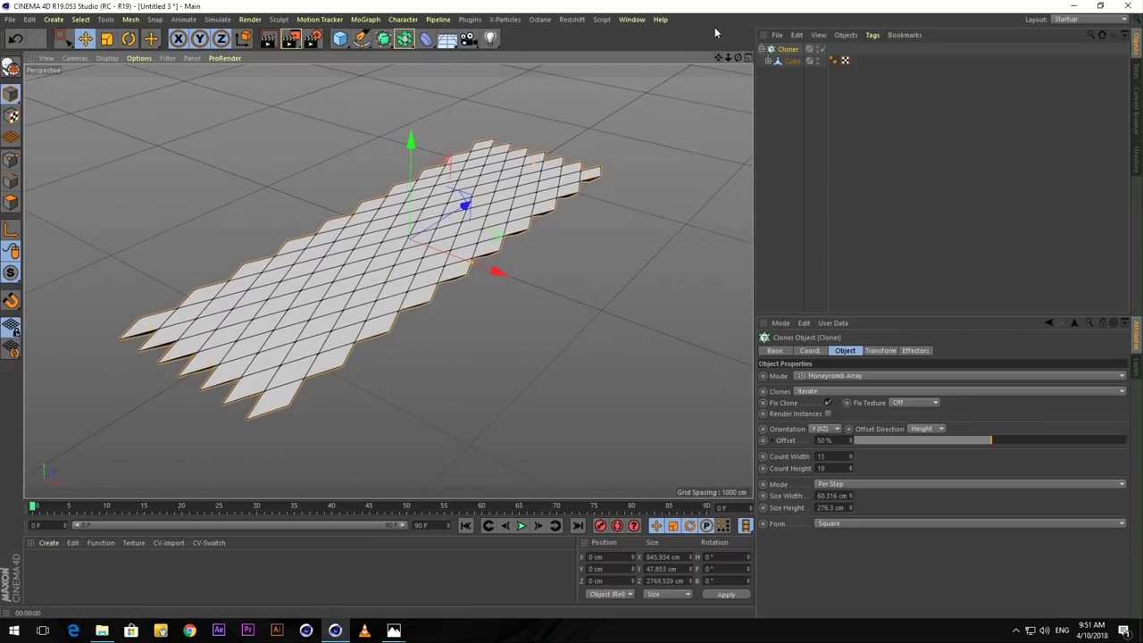
left_click(850, 454)
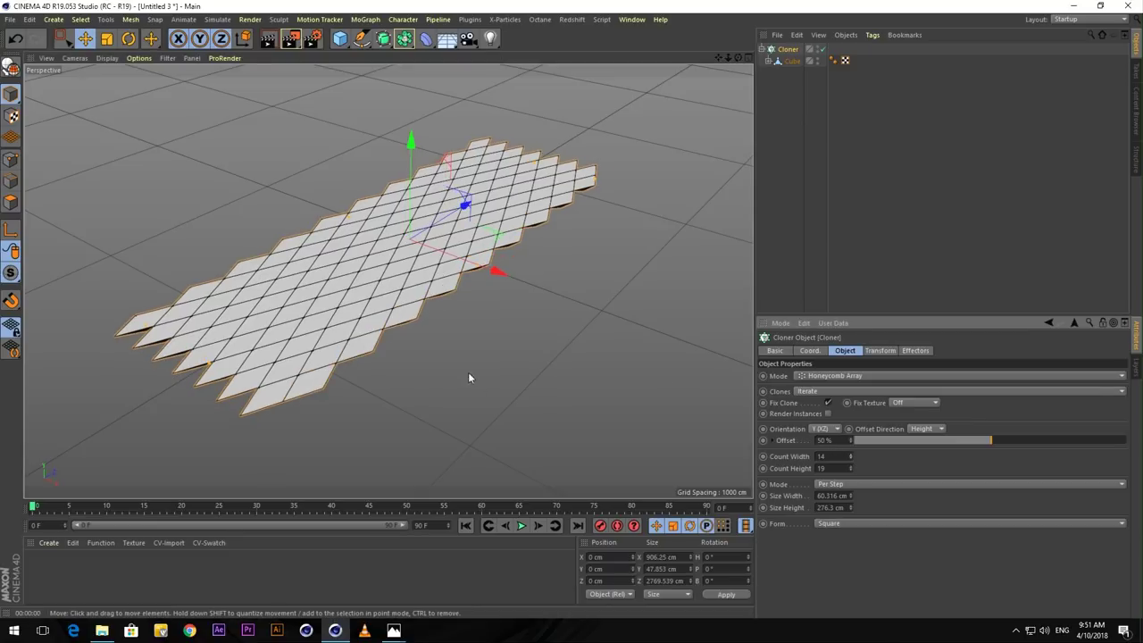
left_click_drag(468, 371, 319, 330, "alt")
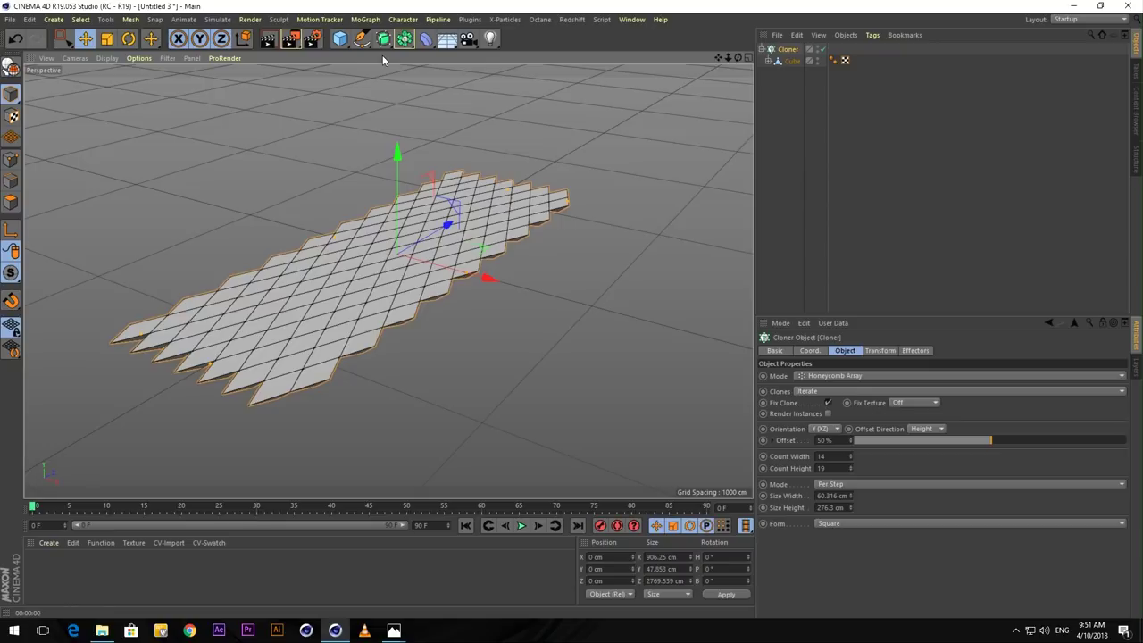
left_click(426, 41)
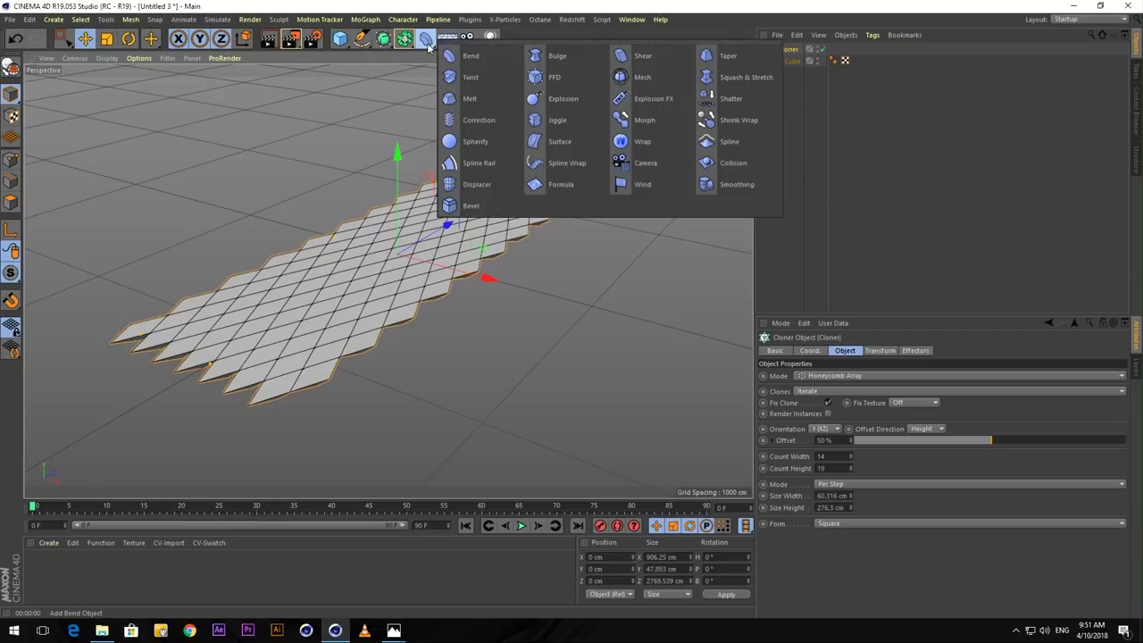
left_click(539, 77)
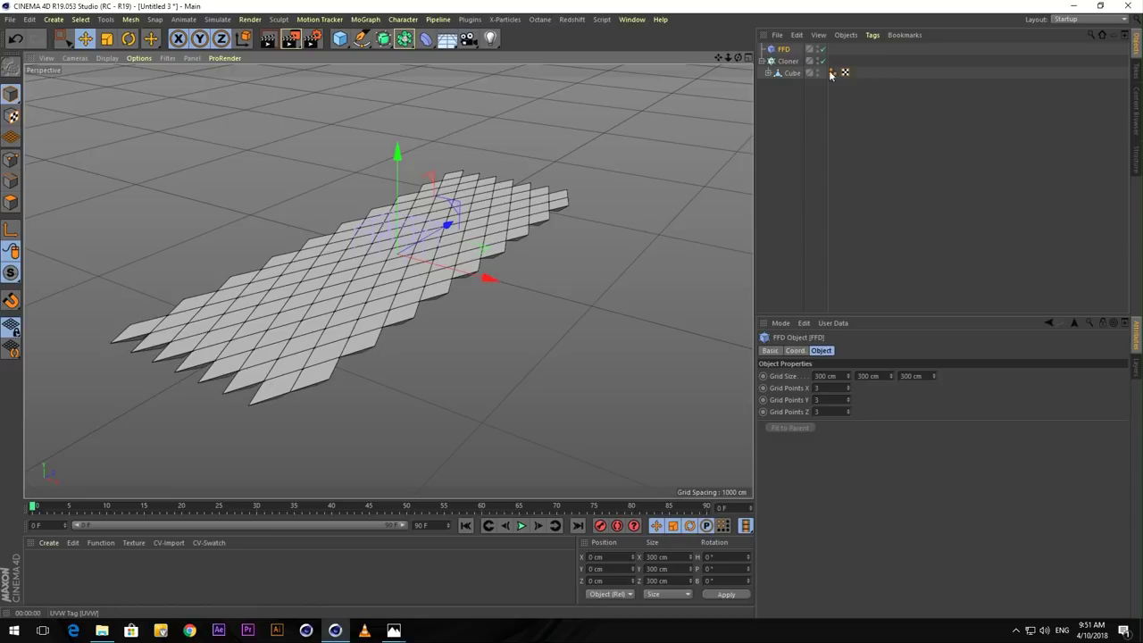
left_click(761, 60)
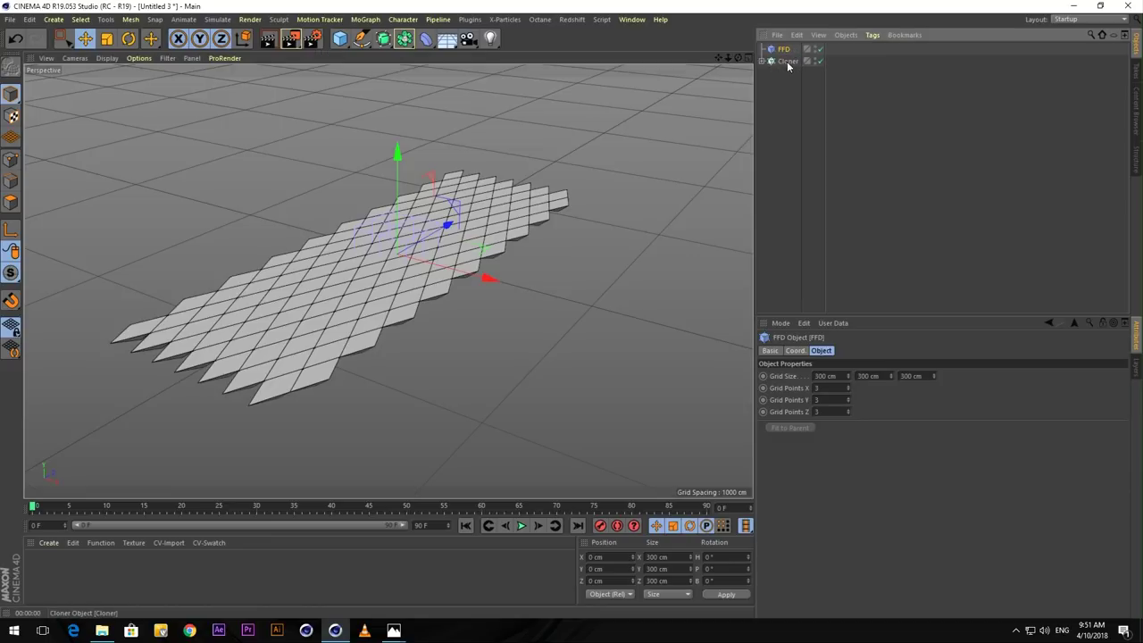
left_click(788, 61, "shift")
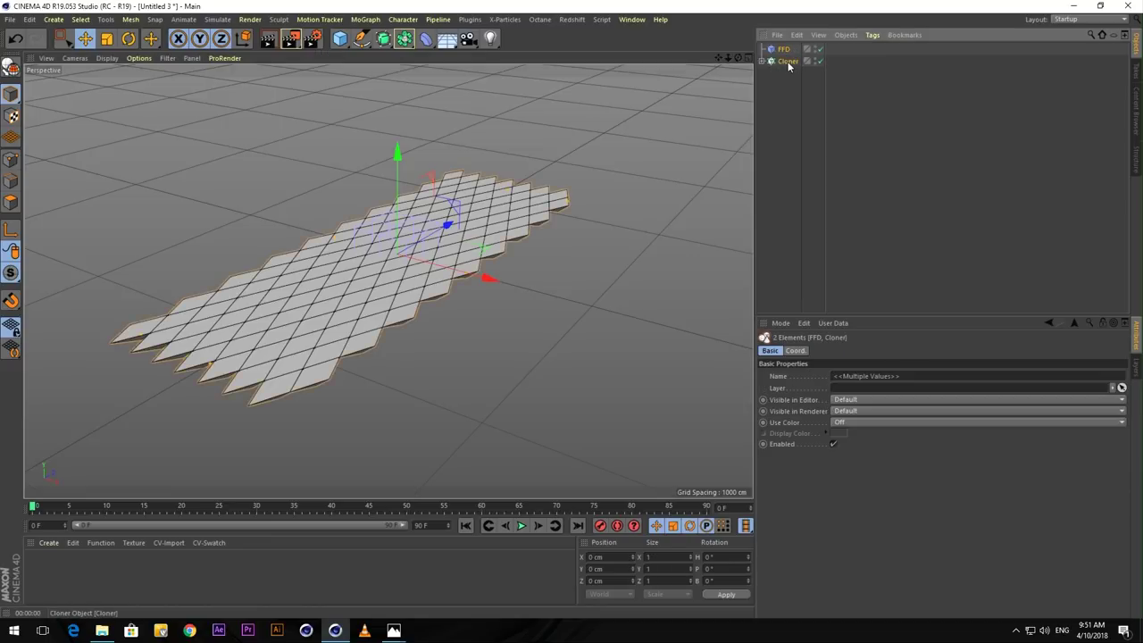
left_click(844, 36)
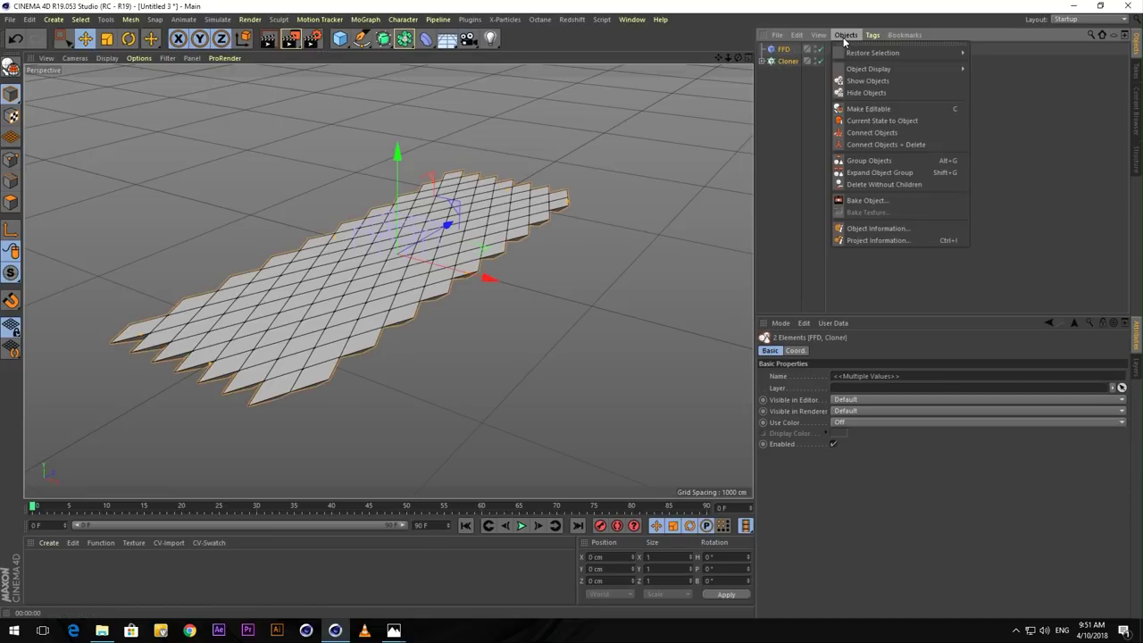
left_click(874, 160)
left_click(760, 49)
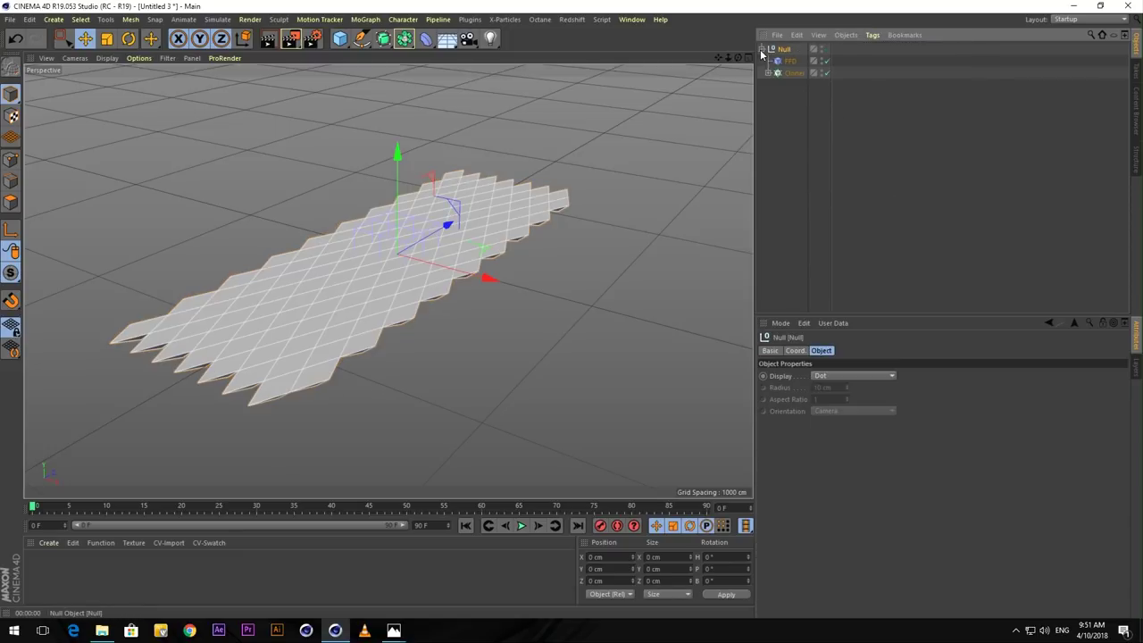
left_click(790, 62)
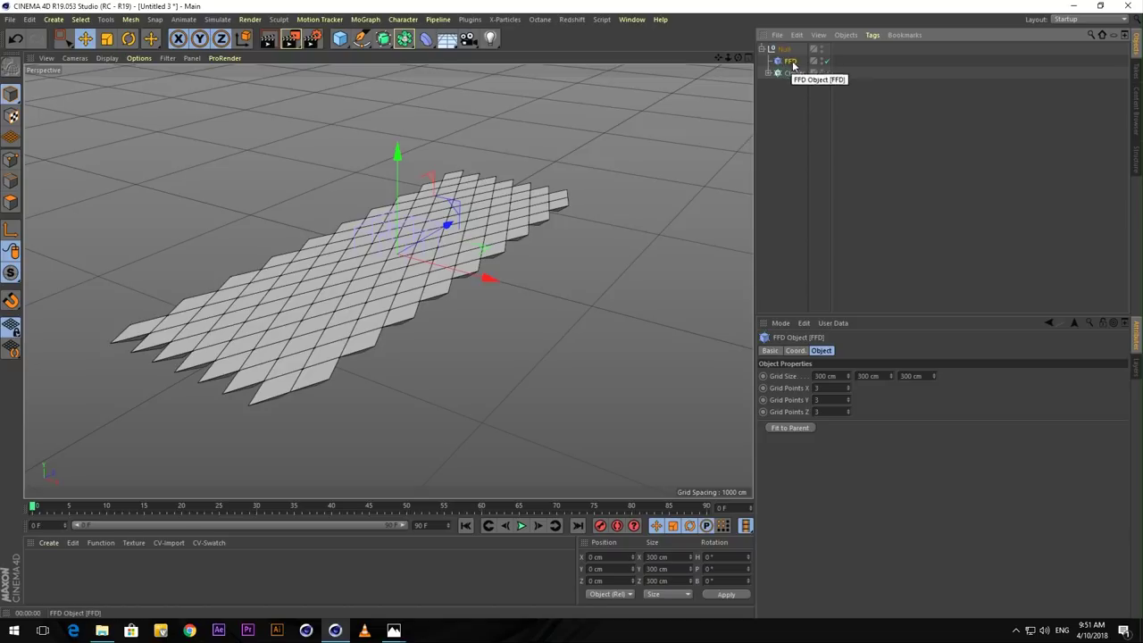
left_click(769, 73)
mouse_move(787, 62)
left_mouse_down()
mouse_move(801, 86)
mouse_move(790, 81)
left_mouse_up()
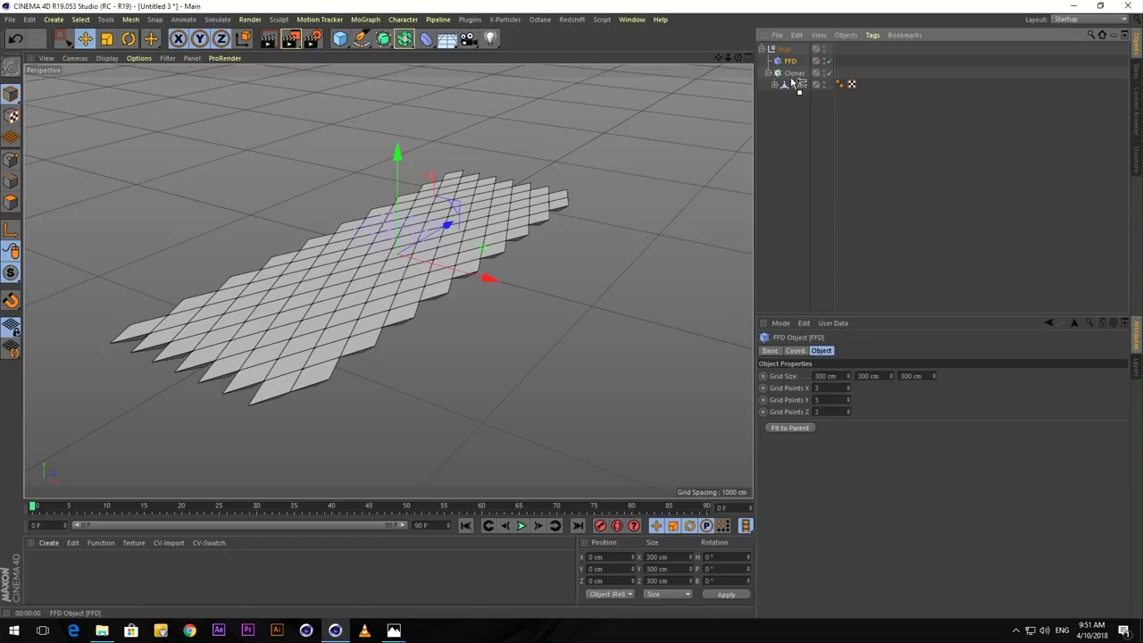
left_click_drag(791, 79, 784, 52)
left_click(784, 50)
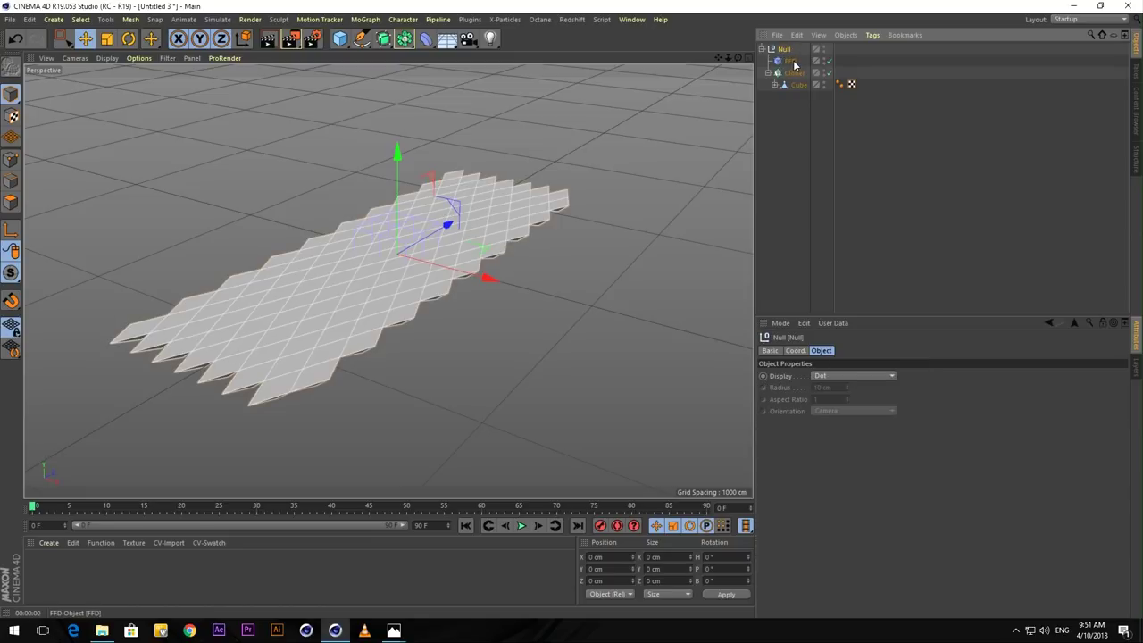
left_click(793, 62)
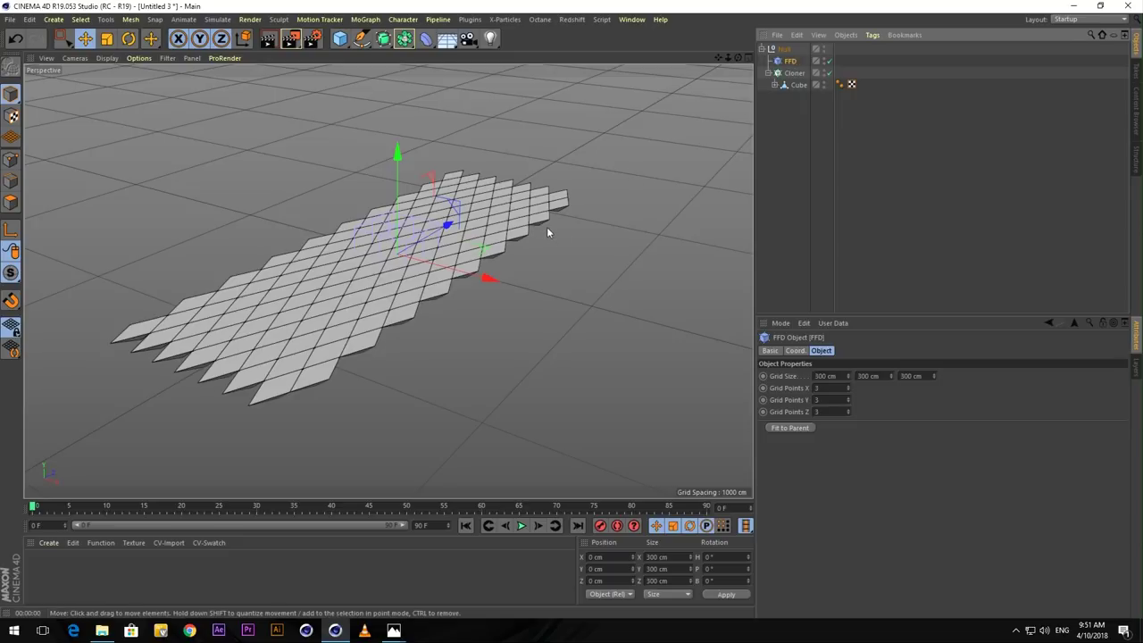
scroll(580, 125, "up", 10)
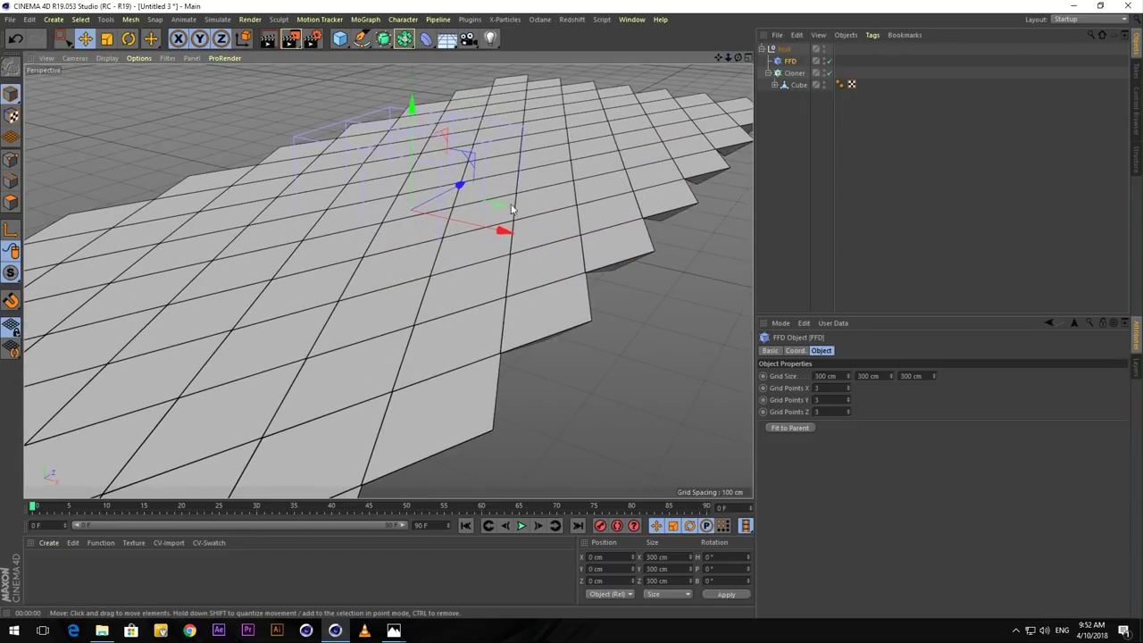
mouse_move(387, 223)
left_mouse_down("alt")
mouse_move(388, 187)
mouse_move(402, 207)
left_mouse_up("alt")
left_click_drag(728, 57, 621, 125)
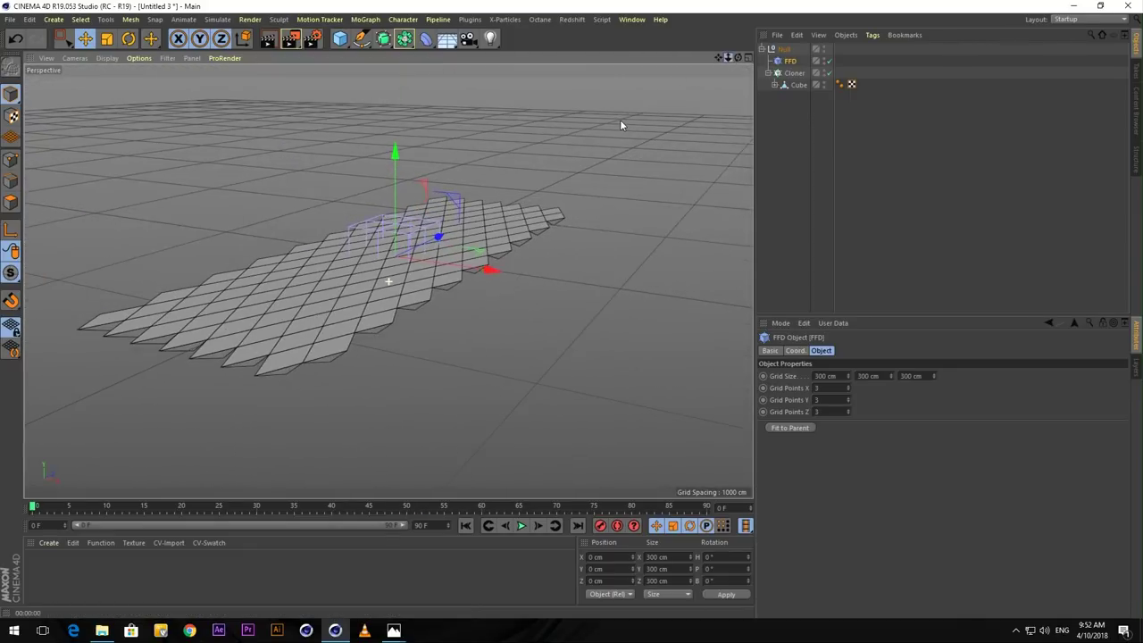
scroll(362, 236, "up", 4)
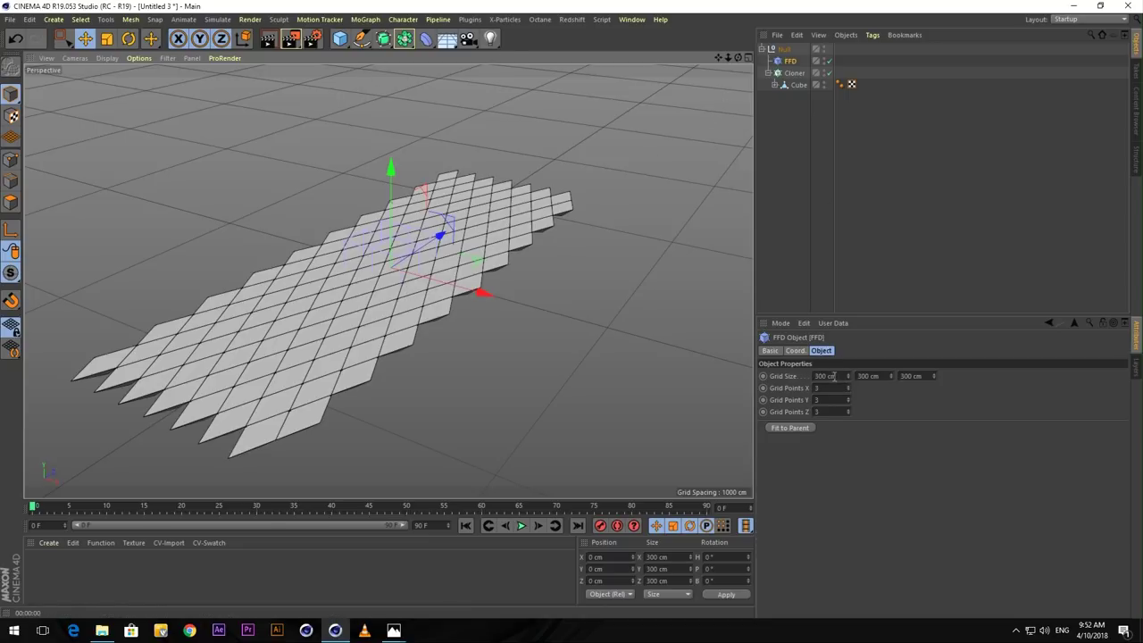
Add a helper Cube and scale it into a long box around the tile strip.
left_click(345, 44)
left_click(429, 55)
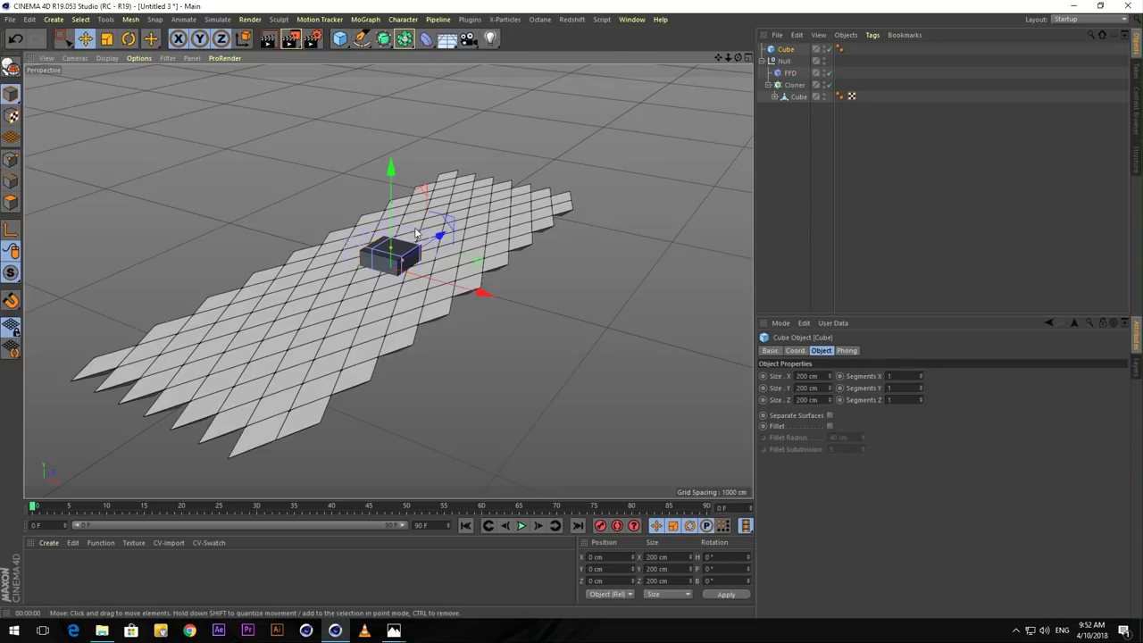
left_click_drag(391, 253, 499, 321)
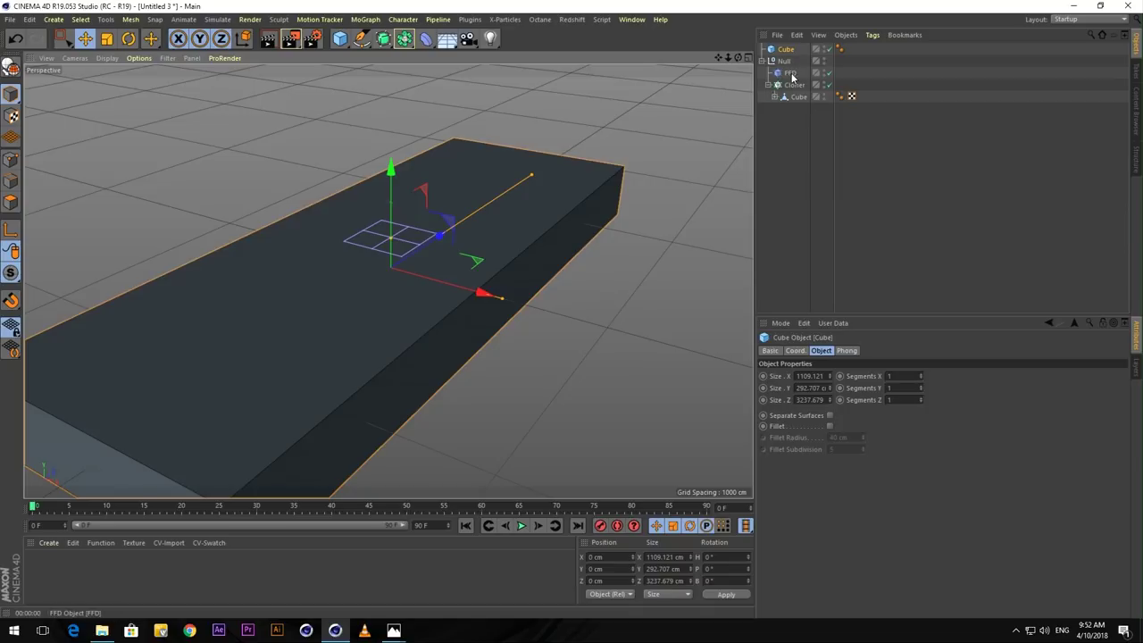
Fit the FFD to the Cube (1109.121 × 292.707 × 3237.679 cm), return it under Null, and delete the Cube.
left_click_drag(801, 67, 790, 58)
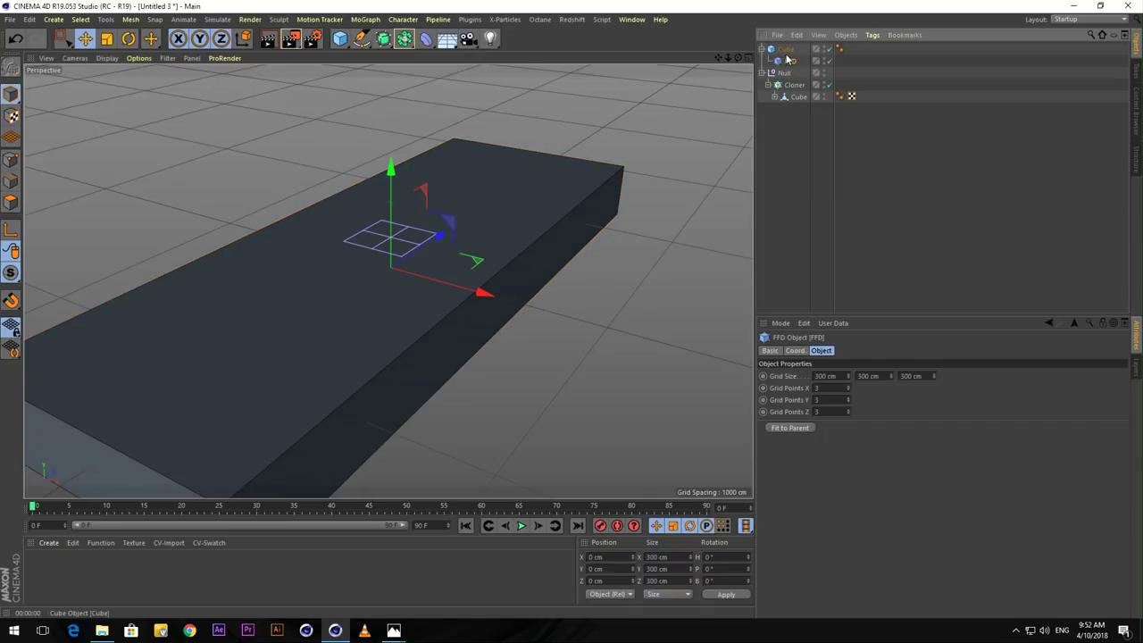
left_click(789, 428)
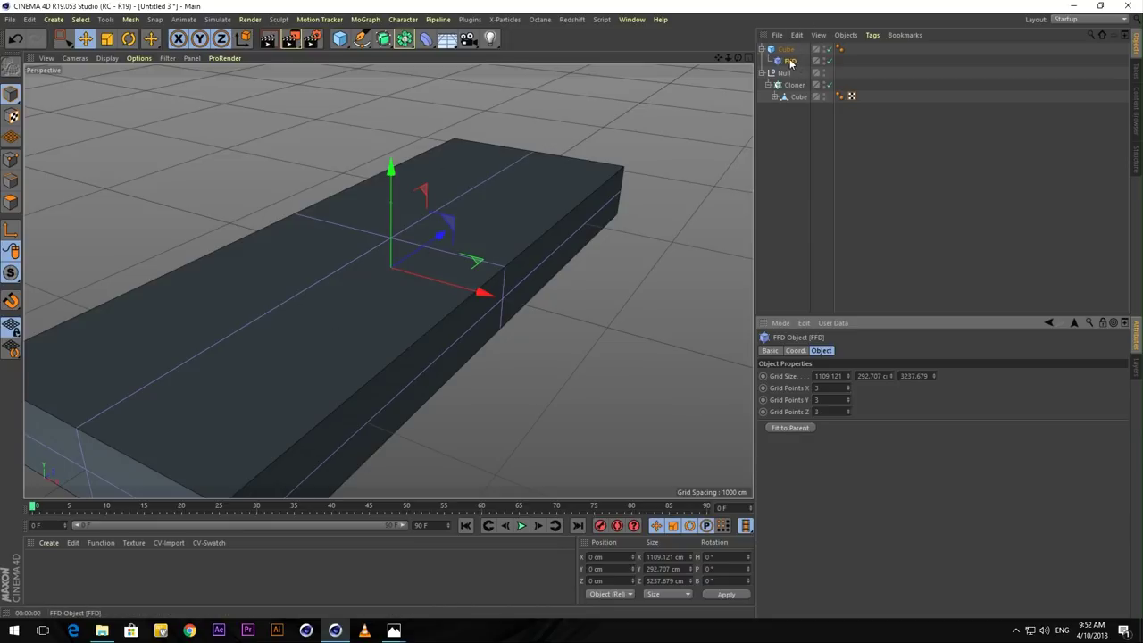
left_click_drag(790, 61, 784, 73)
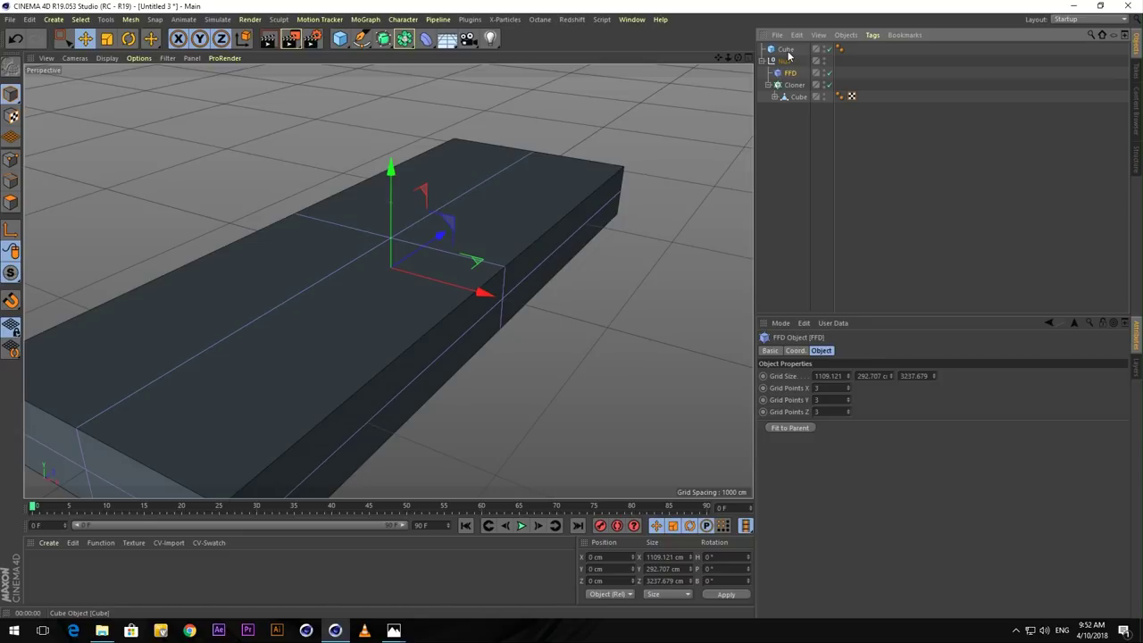
left_click(788, 53)
key("Delete")
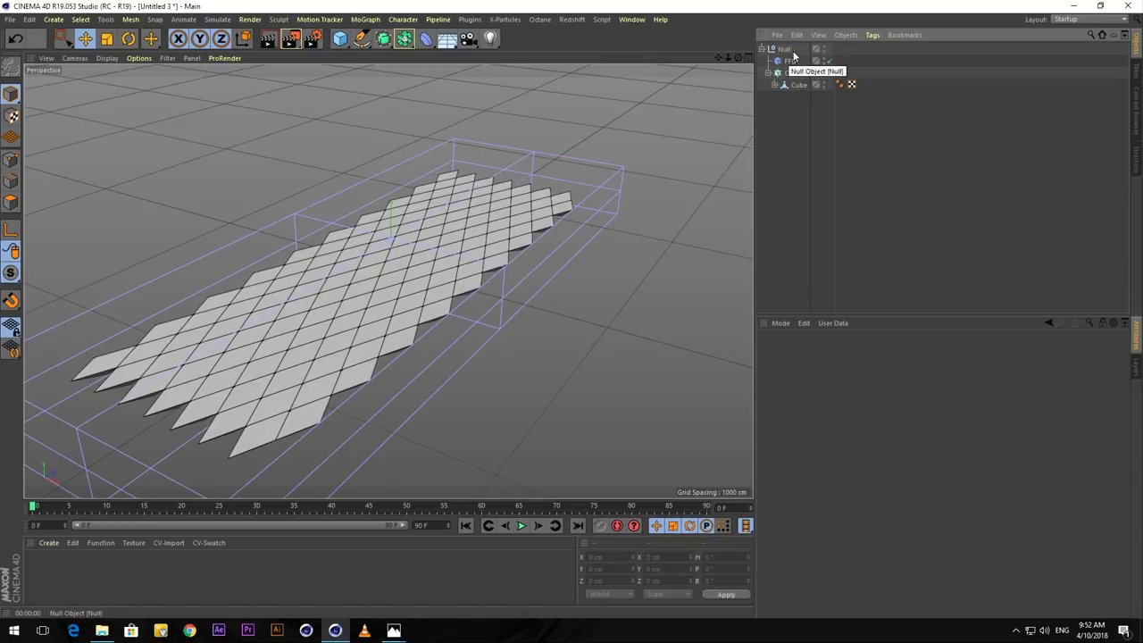
Raise the FFD's Grid Points X from 3 to 5 and orbit to inspect the denser lattice.
left_click(790, 61)
left_click(820, 350)
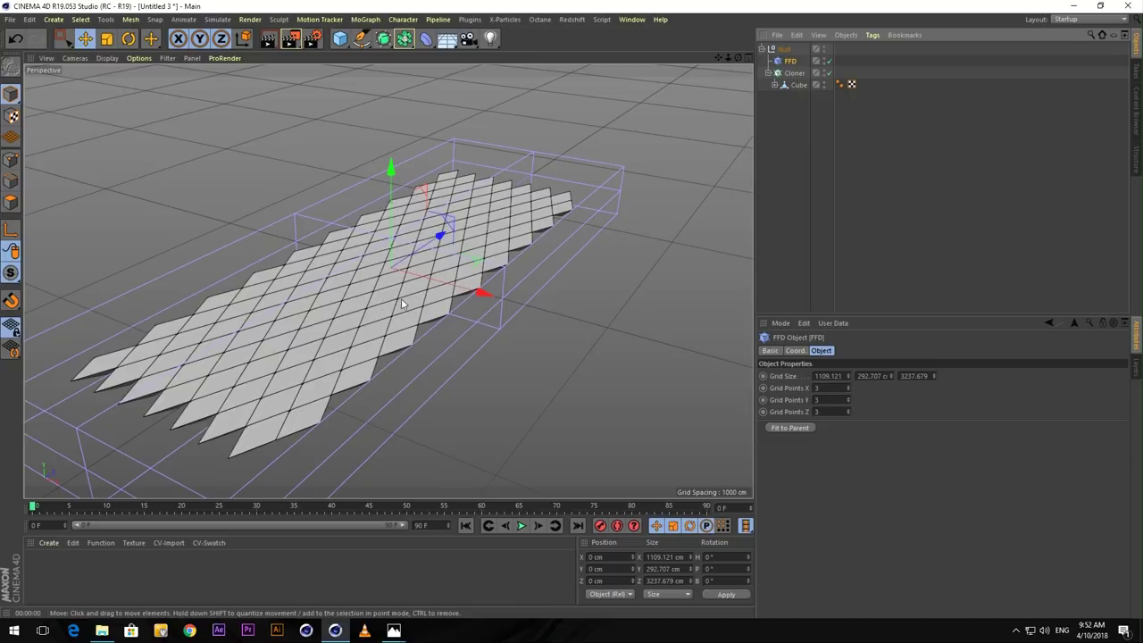
left_click(848, 386)
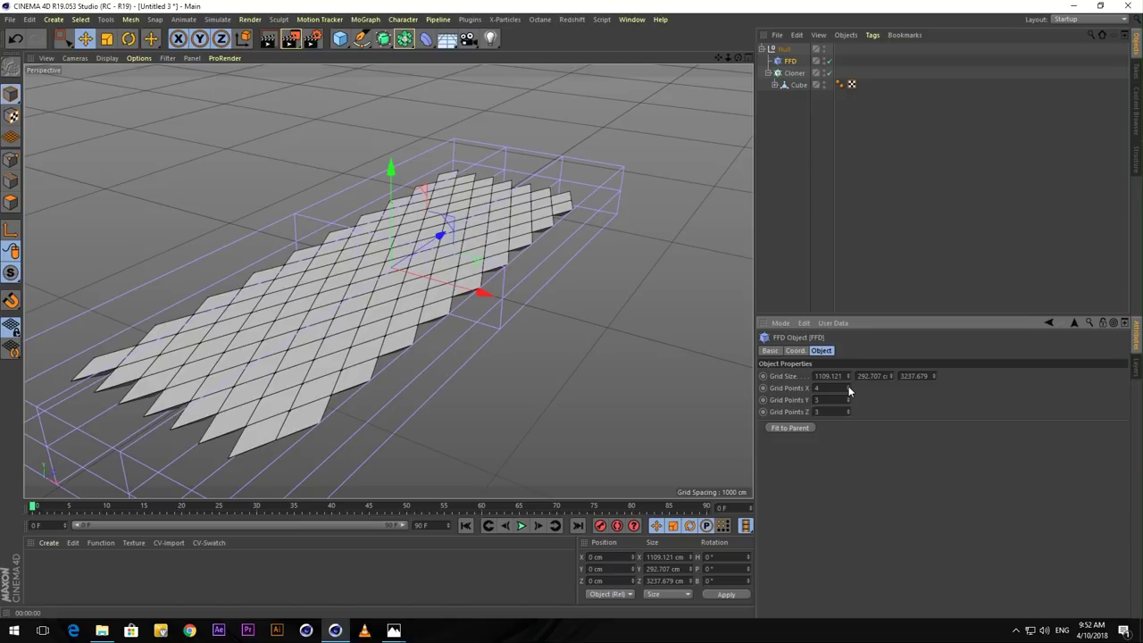
left_click(848, 388)
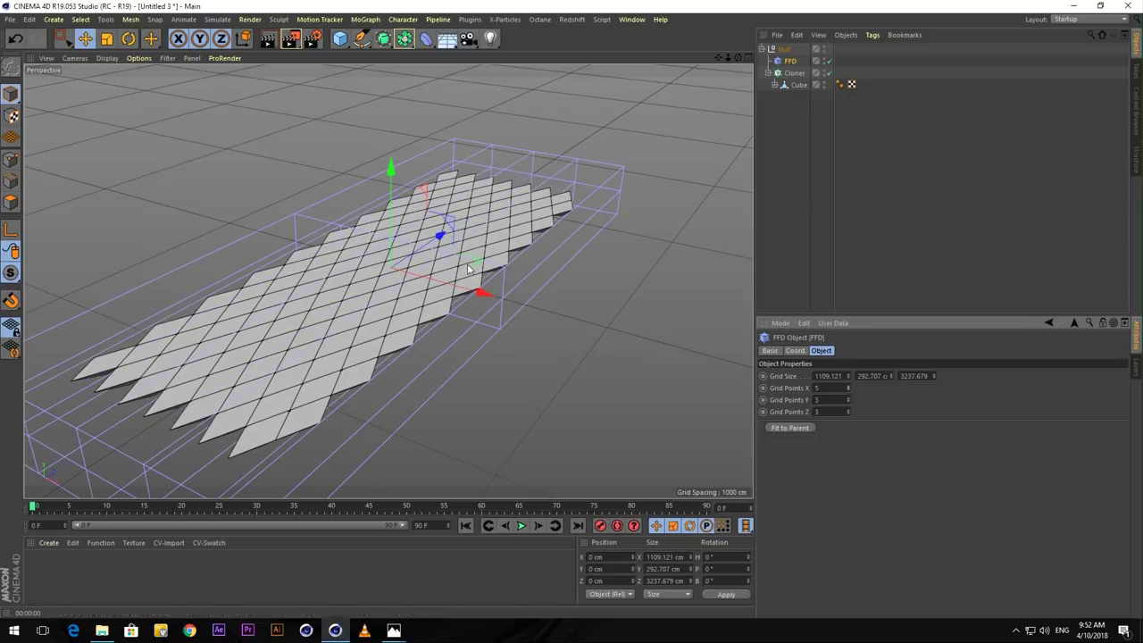
left_click_drag(468, 267, 342, 143, "alt")
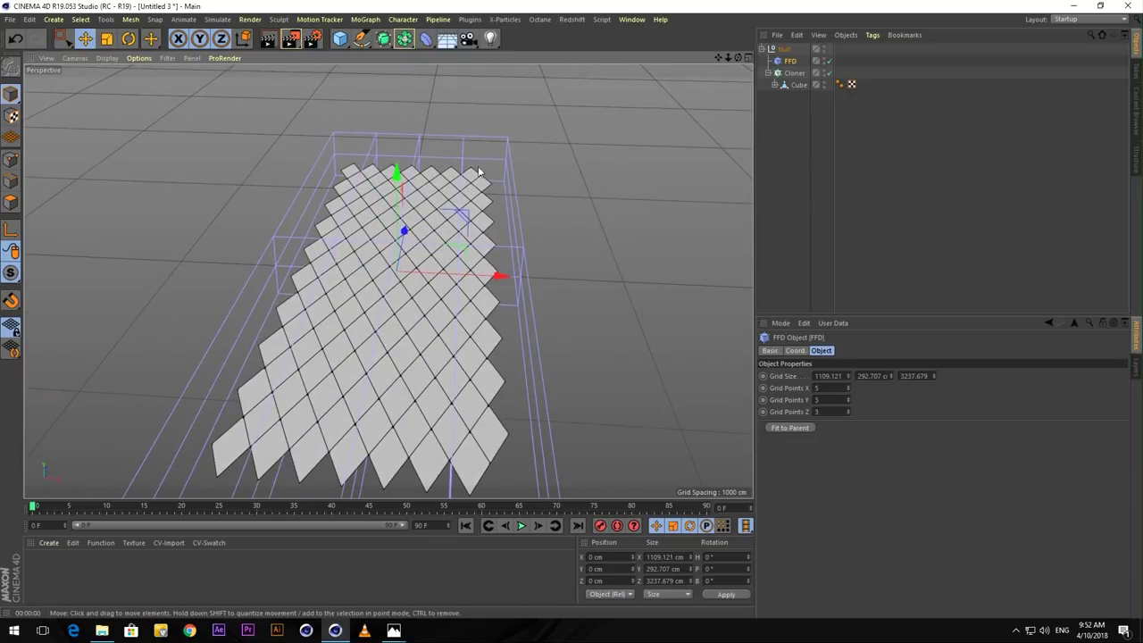
left_click_drag(402, 184, 366, 218, "alt")
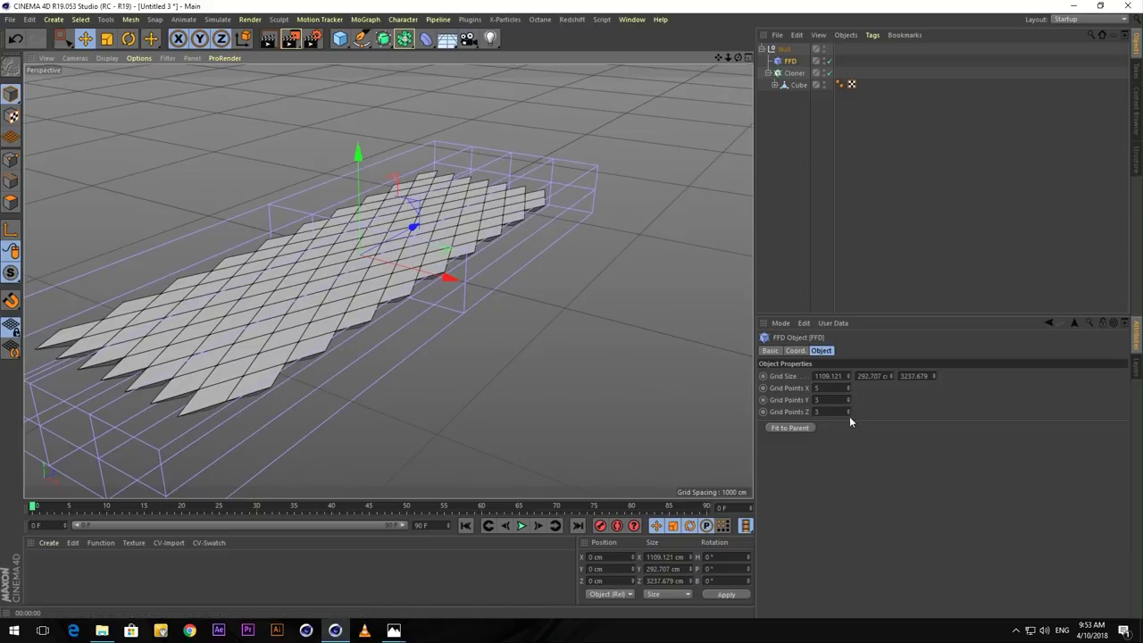
left_click_drag(304, 313, 348, 328, "alt")
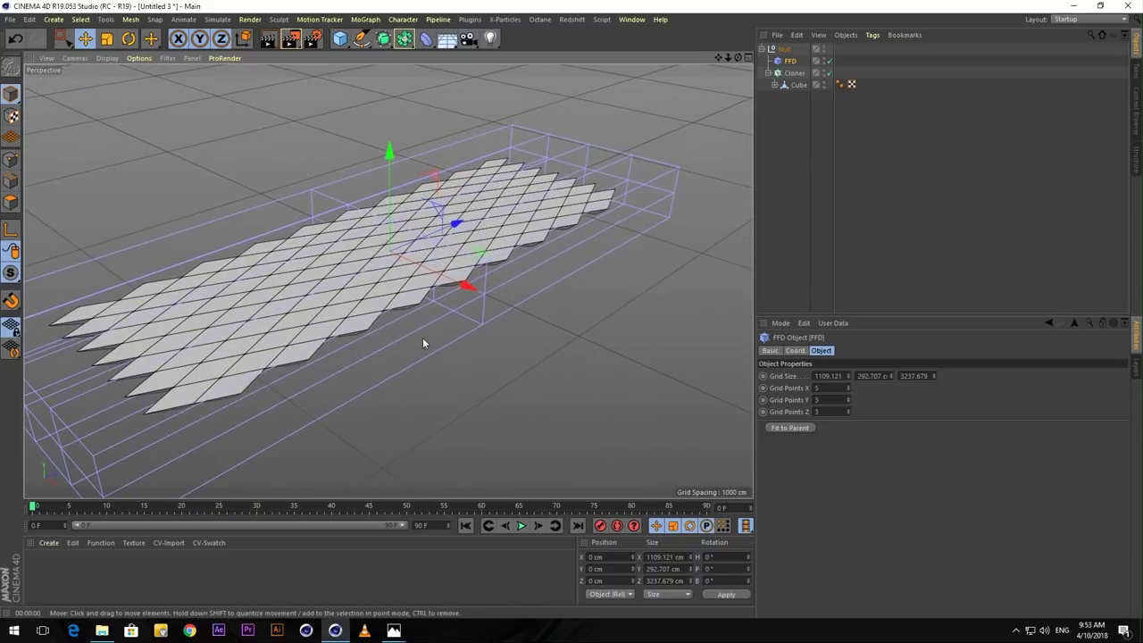
Raise Grid Points Z from 3 to 7 and zoom out to see the whole cage.
left_click(848, 411)
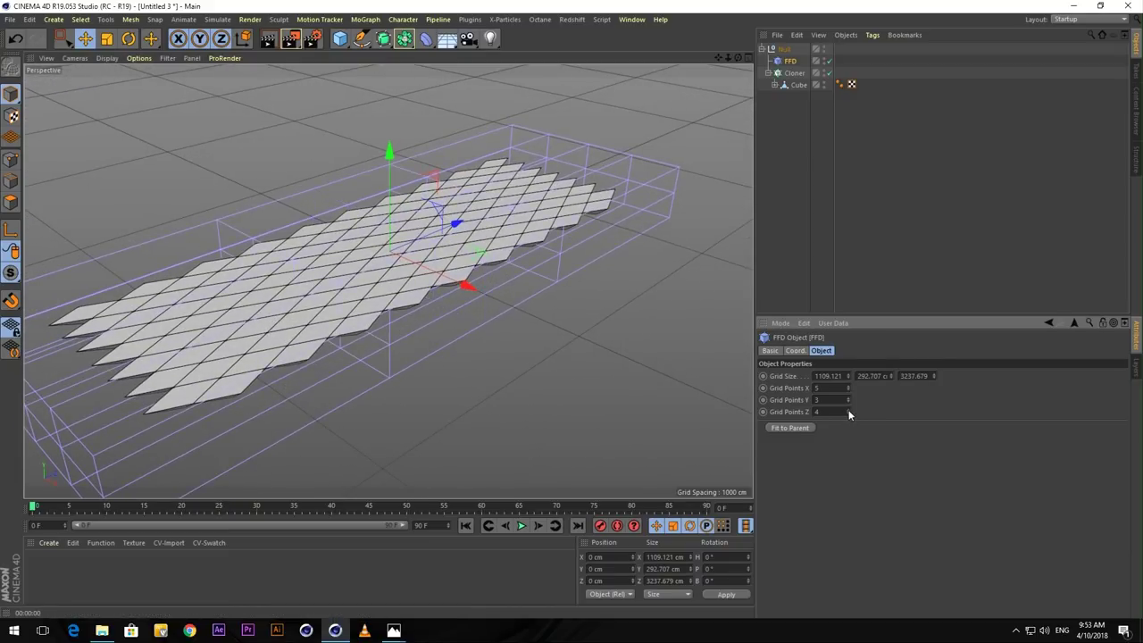
left_click(848, 411)
left_click(848, 412)
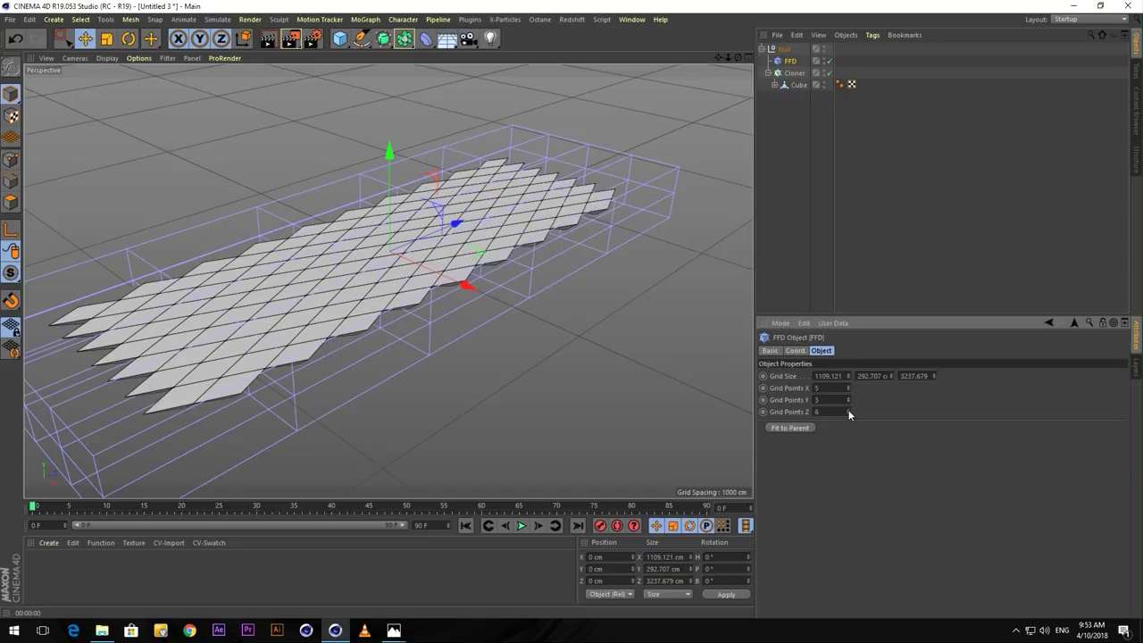
left_click(848, 412)
mouse_move(264, 276)
left_mouse_down("alt")
mouse_move(172, 210)
mouse_move(610, 107)
left_mouse_up("alt")
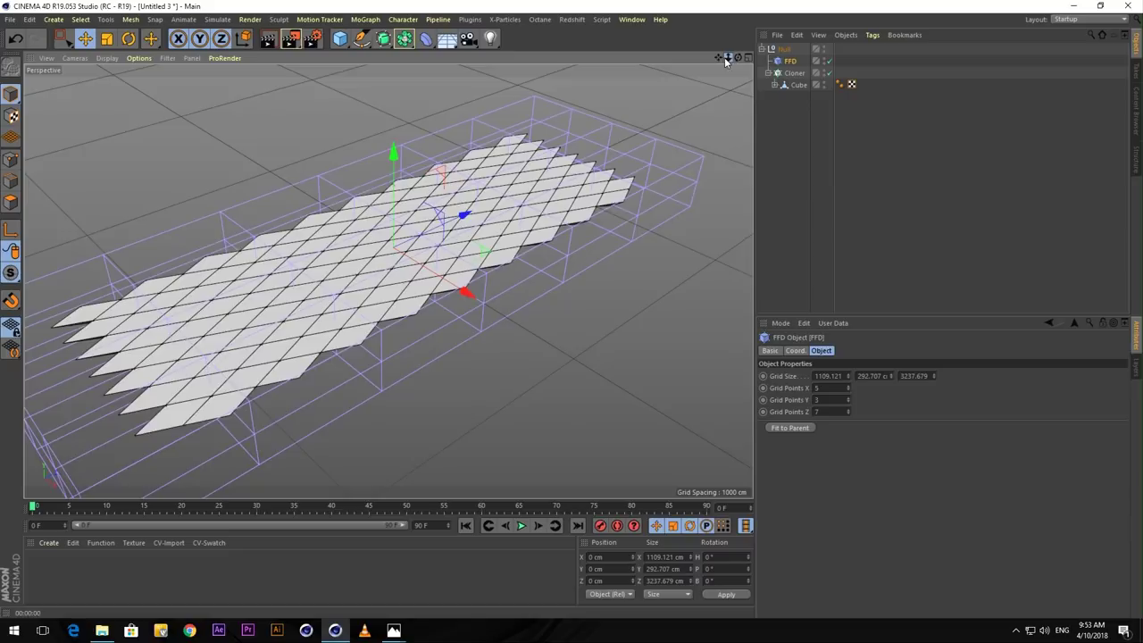
mouse_move(724, 57)
left_mouse_down()
mouse_move(342, 200)
mouse_move(332, 176)
left_mouse_up()
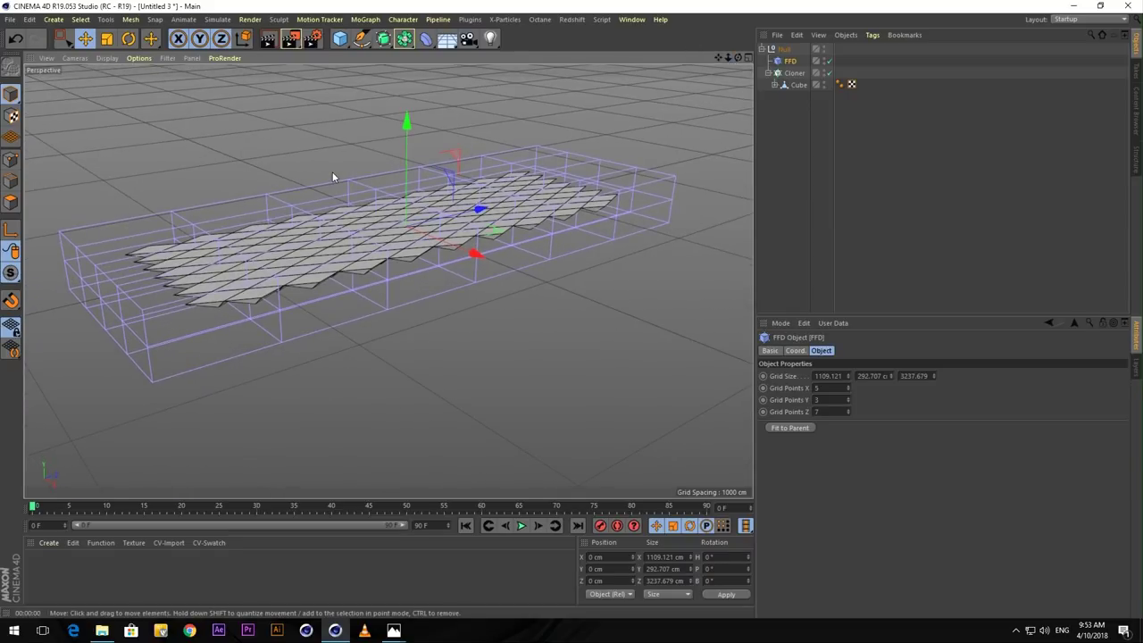
Switch to Points mode, enable Point Level Animation, and move the playhead to frame 30.
left_click(10, 159)
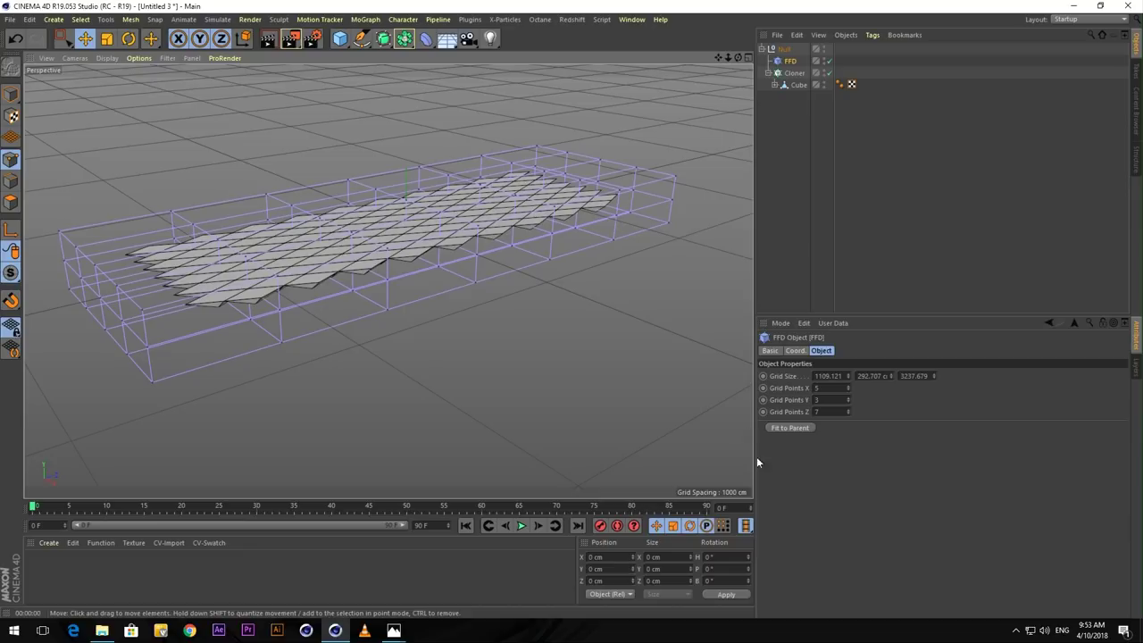
left_click(723, 526)
left_click(258, 502)
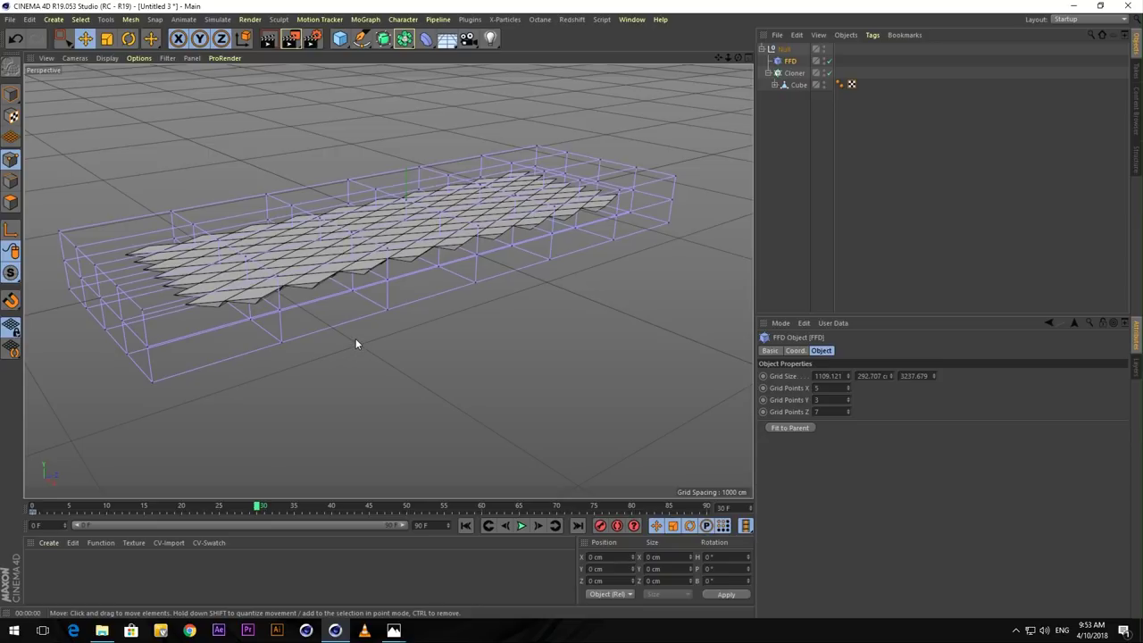
left_click_drag(406, 360, 327, 330, "alt")
With Rectangle Selection, including hidden points, box-select a column of FFD points right of centre.
left_click(60, 38)
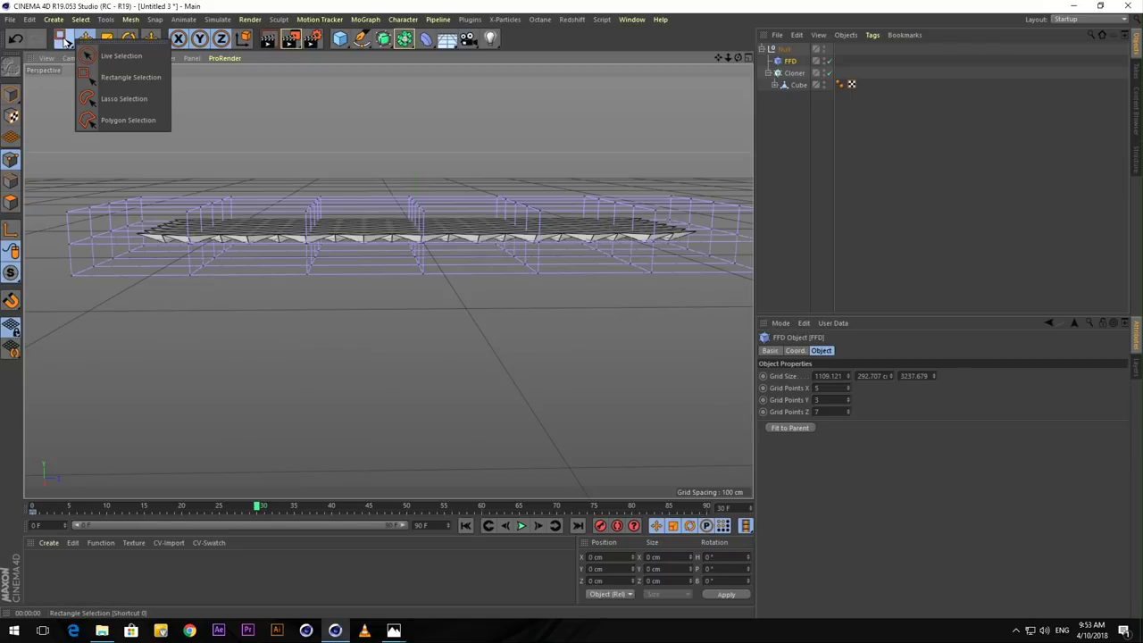
left_click(125, 77)
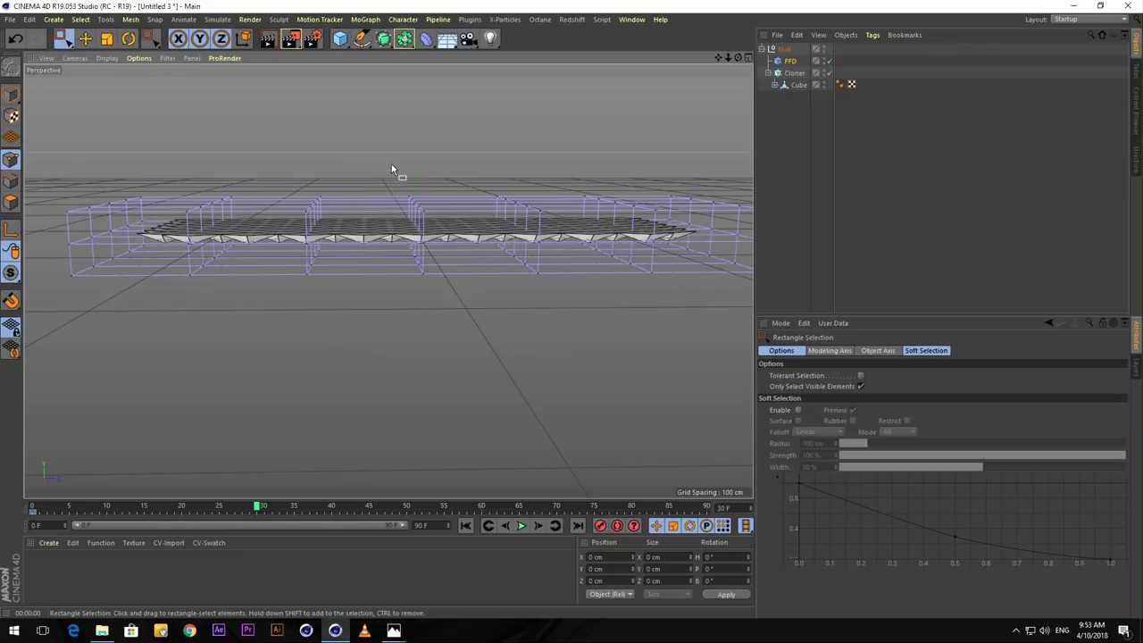
left_click_drag(391, 169, 459, 327, "alt")
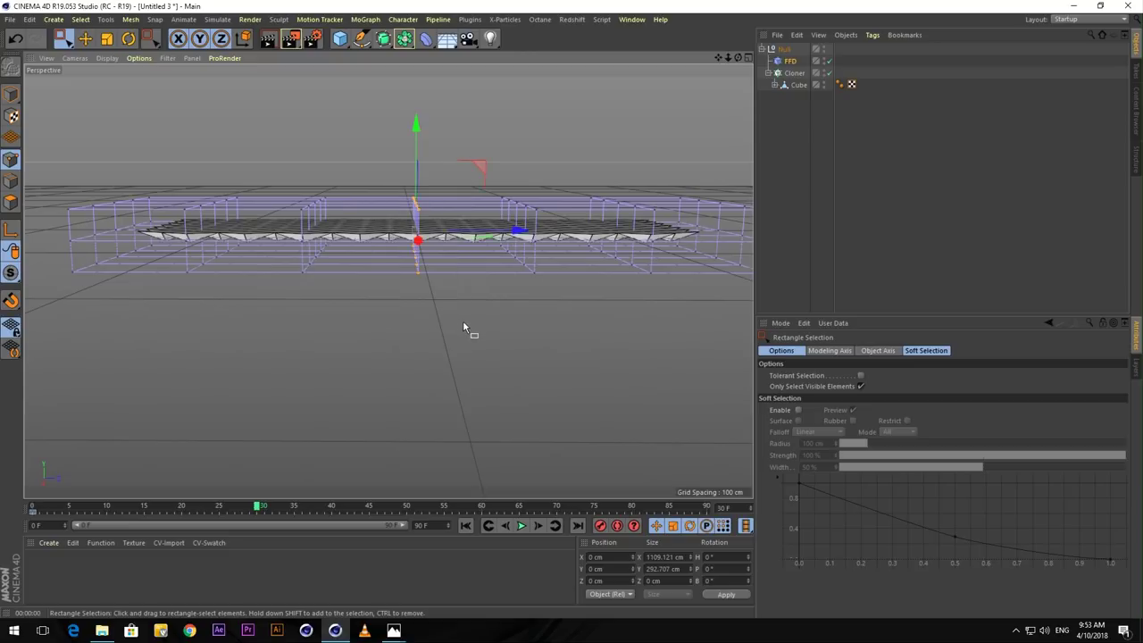
left_click(860, 386)
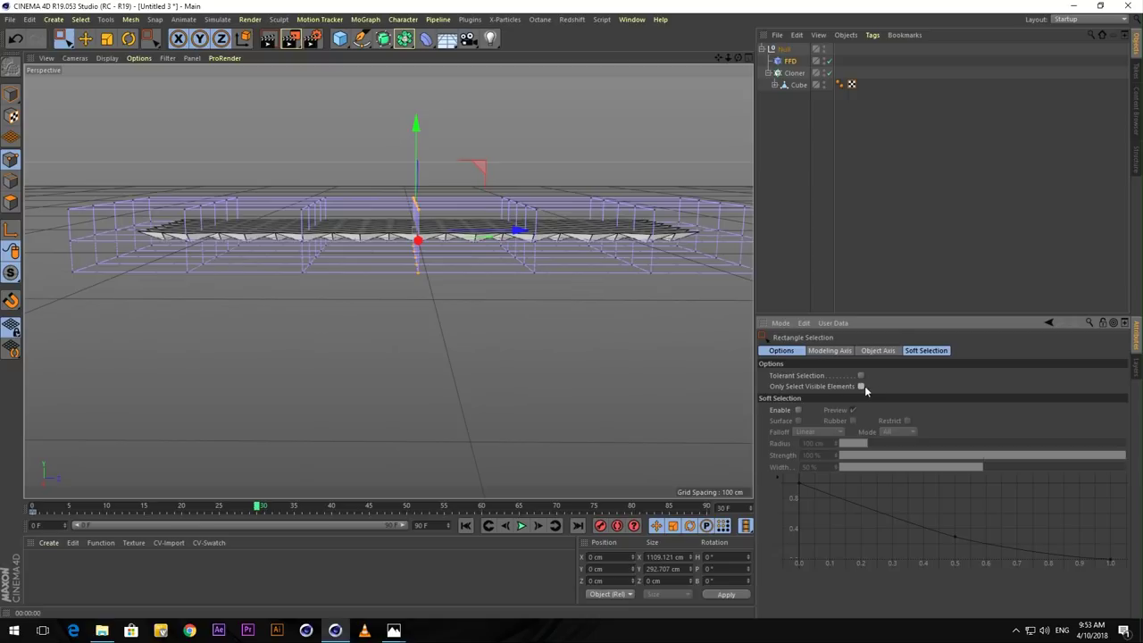
left_click_drag(378, 153, 461, 270)
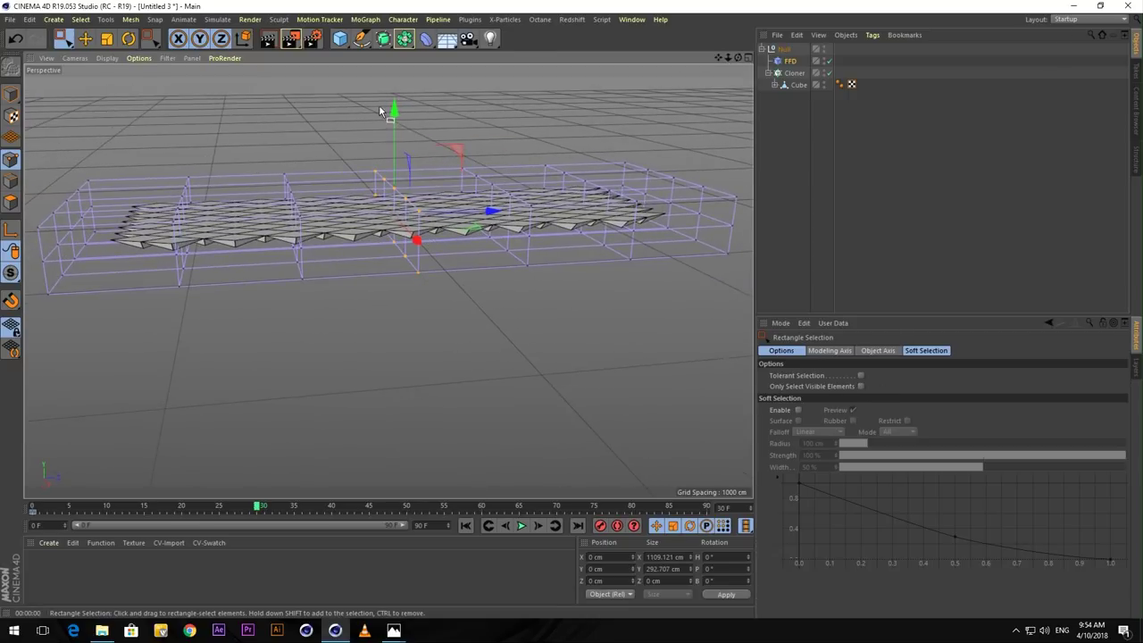
Drag the selected cage points up along Y into a tall peak, arching the tile sheet.
left_click_drag(392, 109, 387, 5)
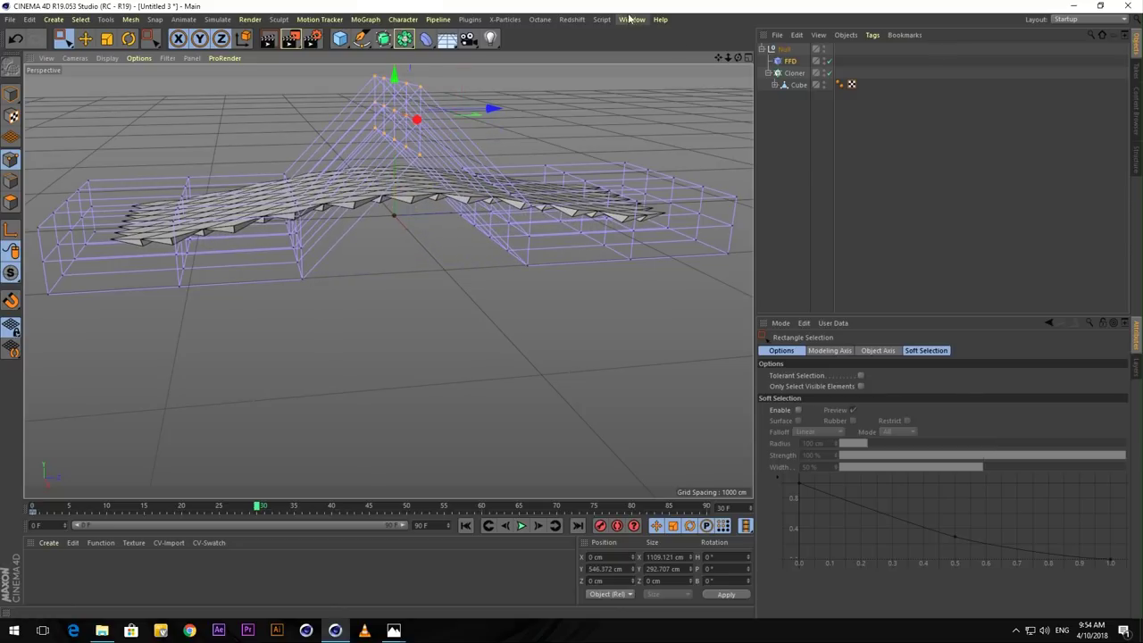
left_click_drag(727, 58, 757, 119)
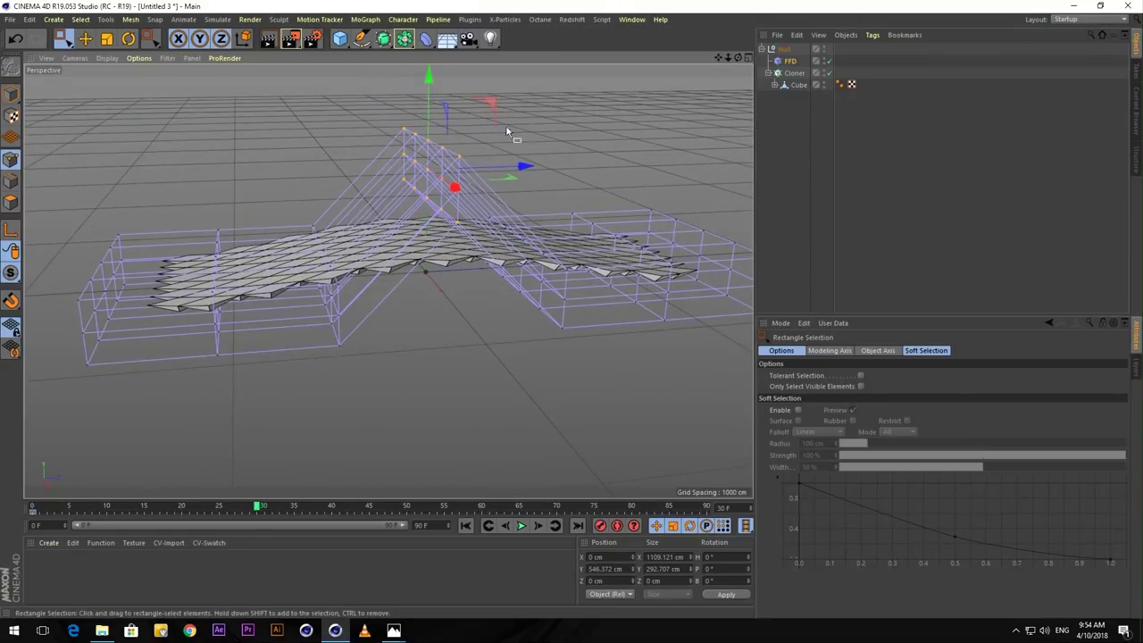
left_click_drag(430, 79, 430, 27)
left_click_drag(391, 165, 554, 429, "alt")
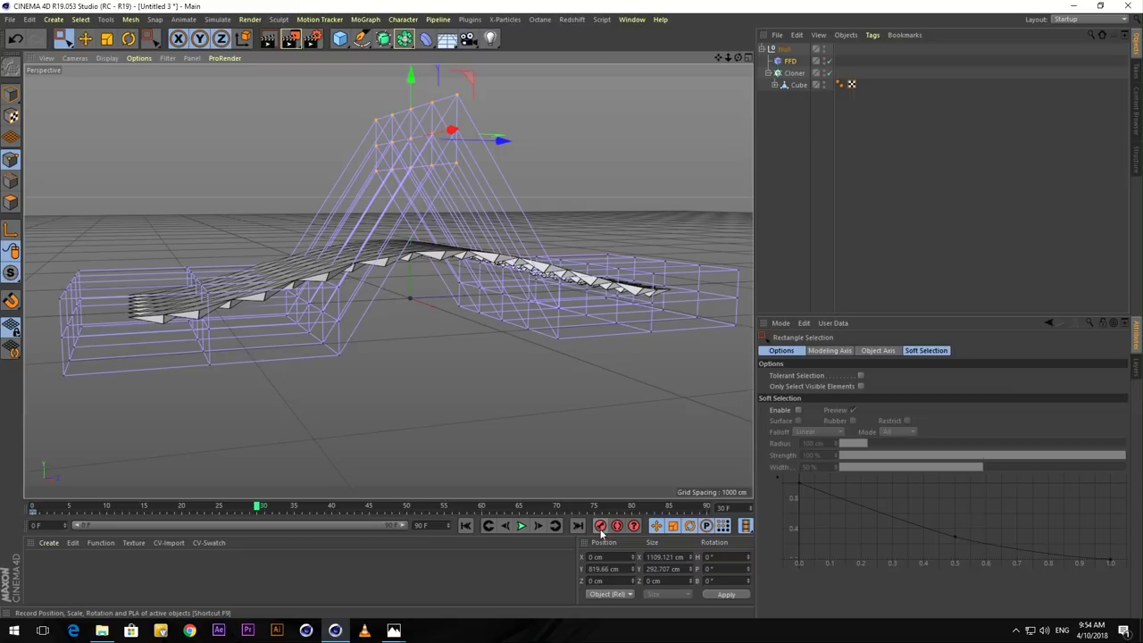
left_click_drag(395, 327, 252, 433, "alt")
Open 2- Hero.png in Photos twice to compare against the arched sheet, returning to Cinema 4D each time.
left_click(102, 631)
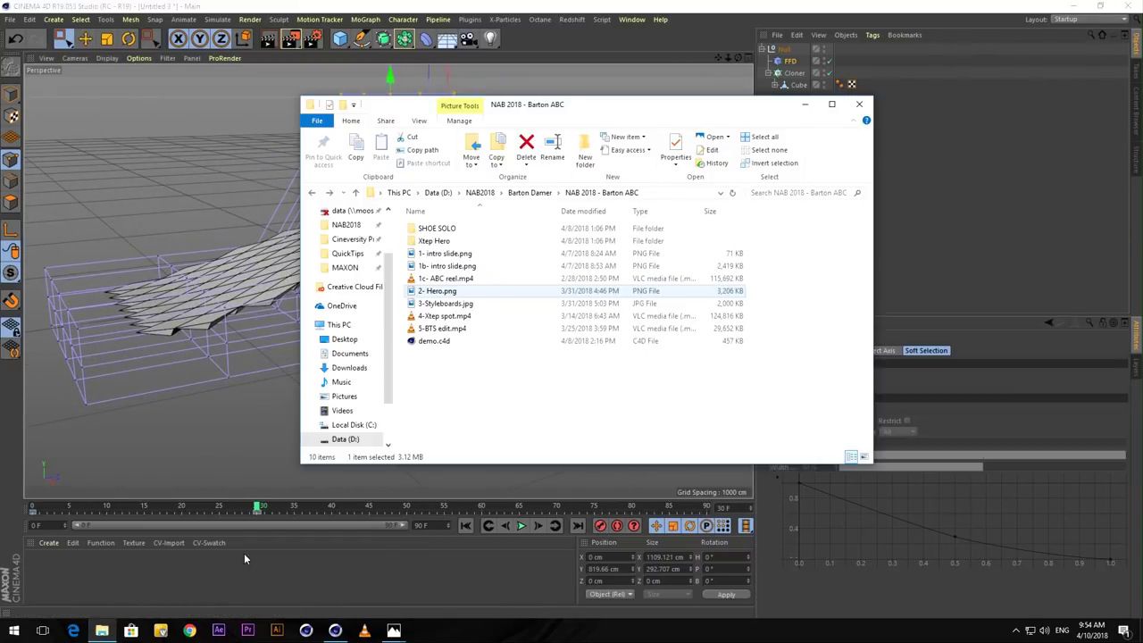
double_click(413, 291)
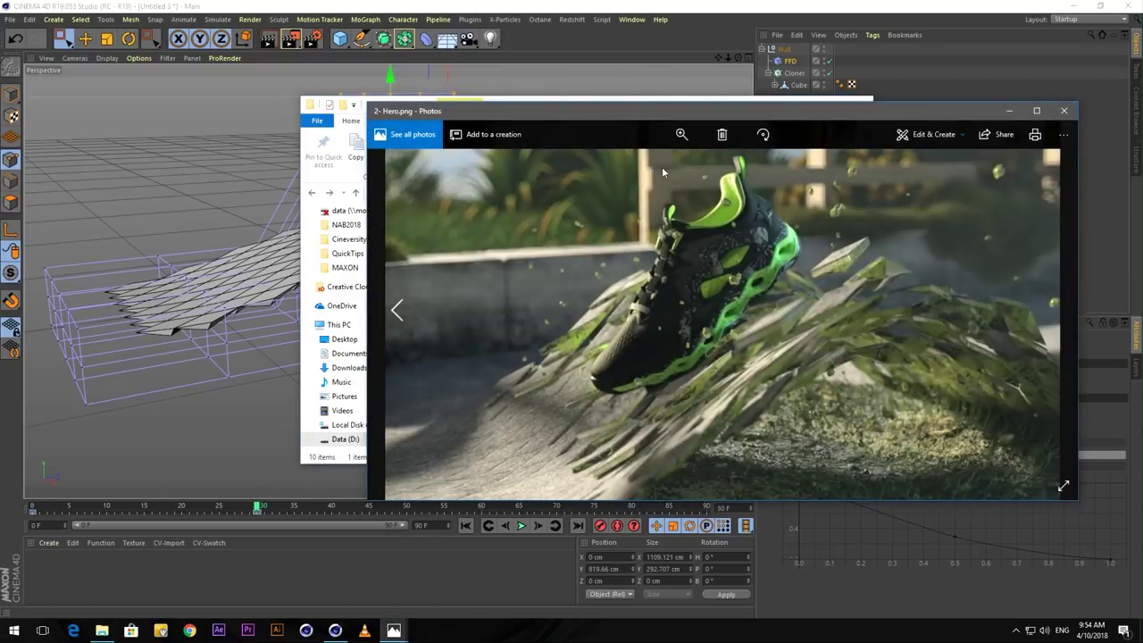
left_click_drag(626, 109, 485, 175)
left_click(497, 22)
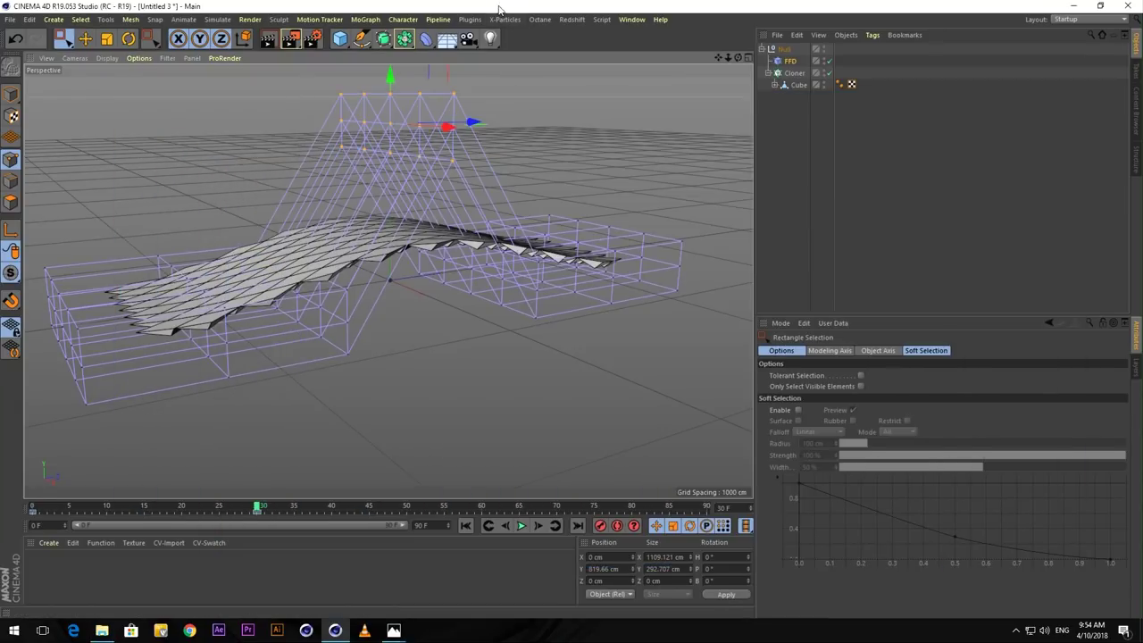
mouse_move(359, 227)
left_mouse_down("alt")
mouse_move(482, 236)
mouse_move(525, 222)
mouse_move(441, 253)
left_mouse_up("alt")
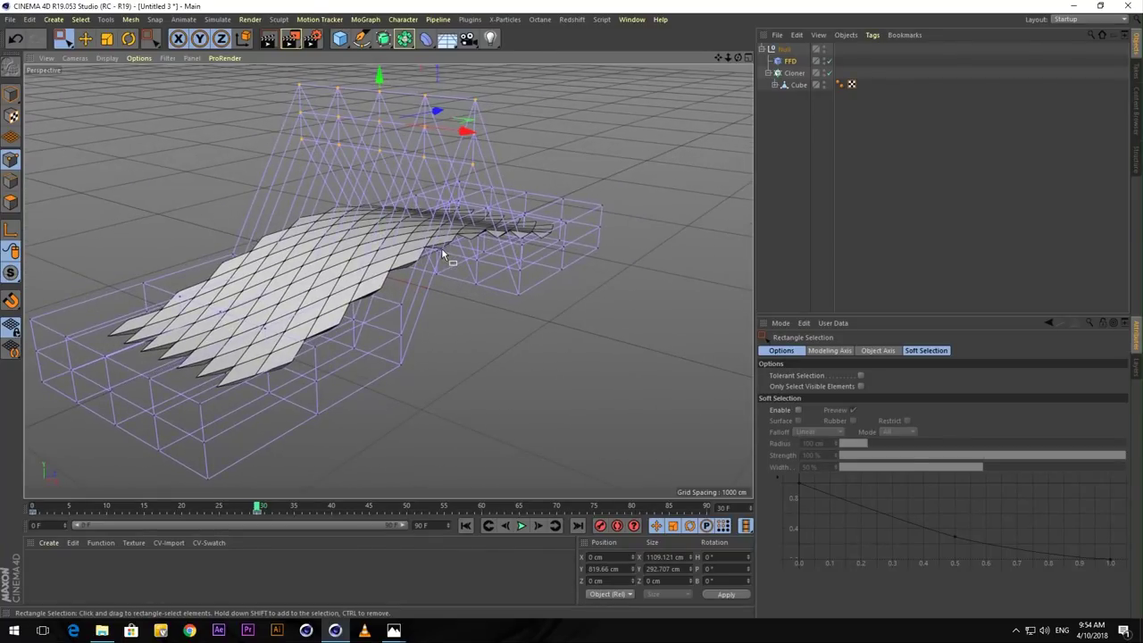
left_click(106, 630)
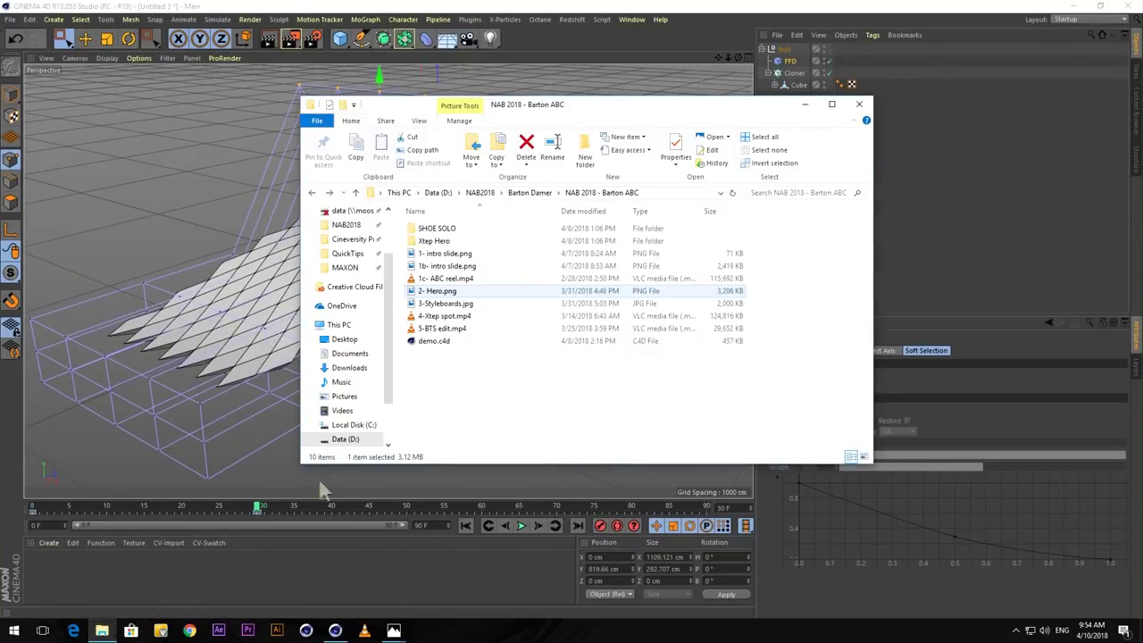
double_click(415, 293)
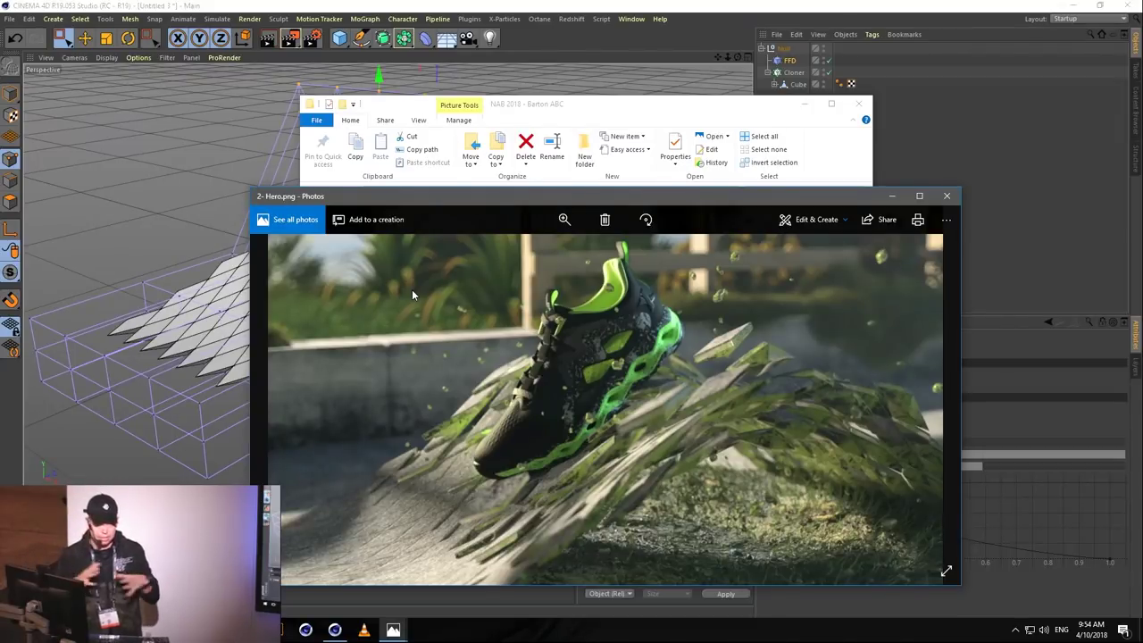
left_click(329, 24)
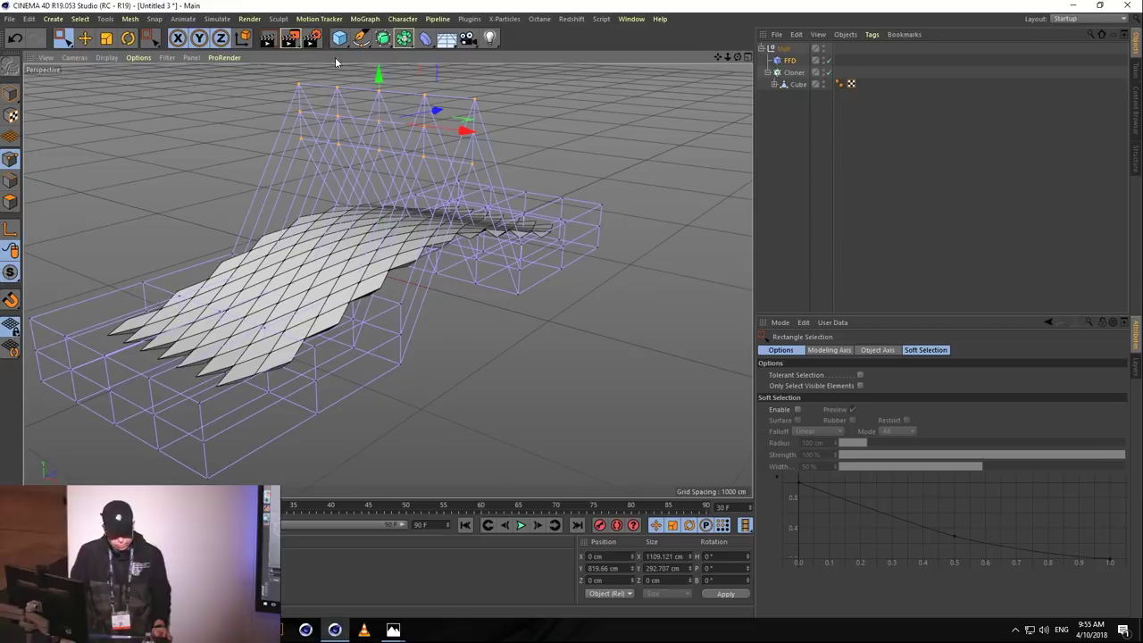
Raise the cage's upper rows of points, then lower the upper middle points.
left_click_drag(423, 209, 492, 199, "alt")
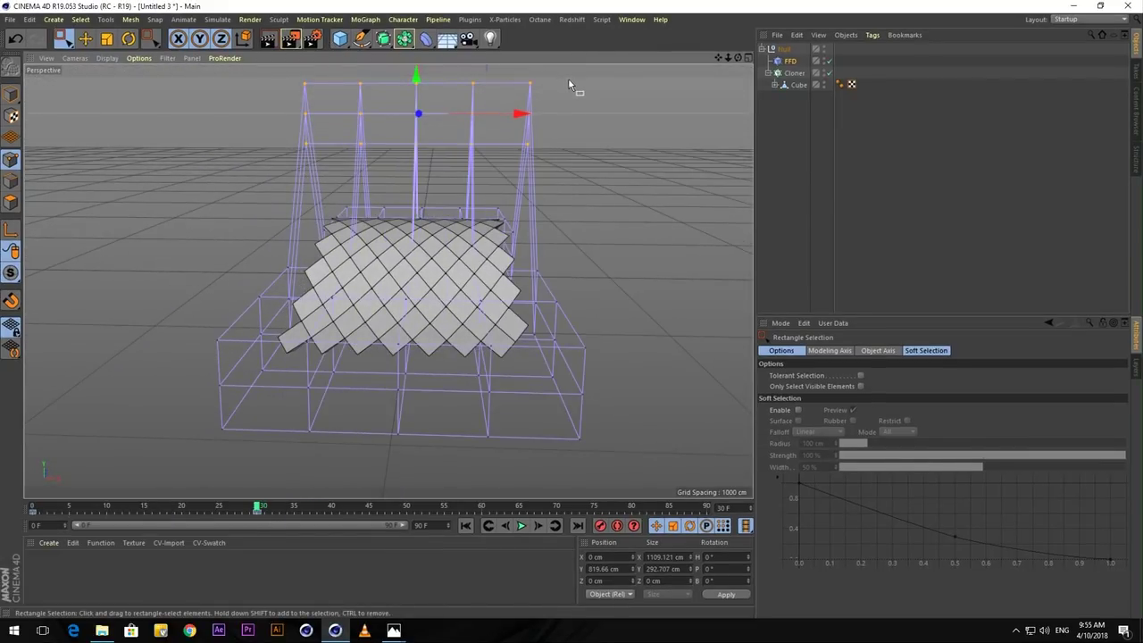
left_click_drag(570, 79, 451, 166)
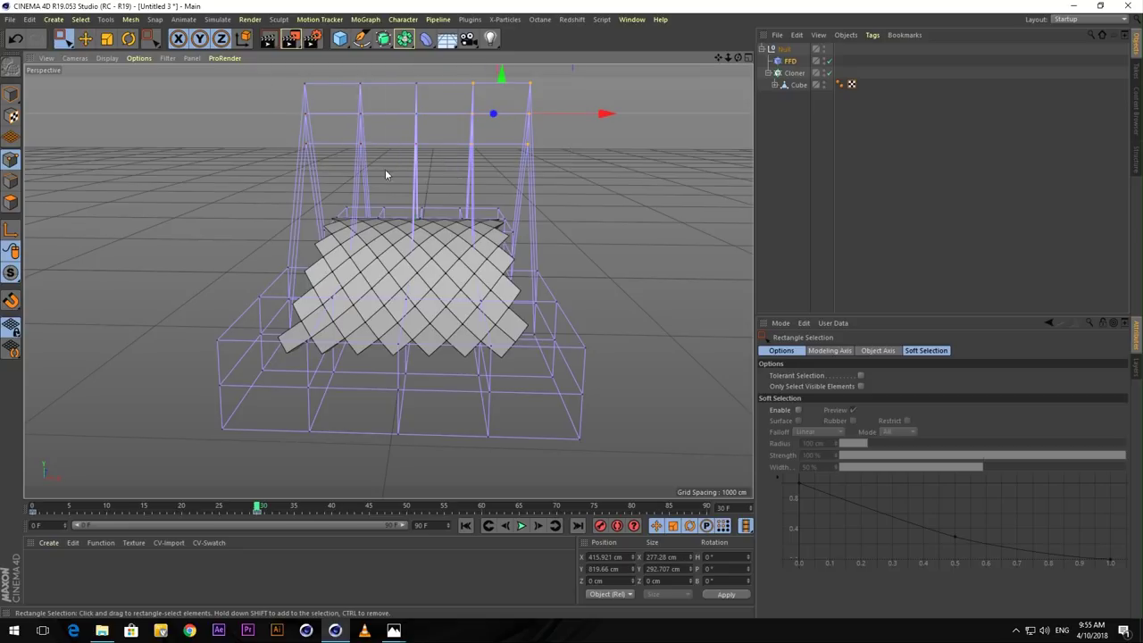
mouse_move(417, 79)
left_mouse_down()
mouse_move(407, 6)
mouse_move(399, 69)
left_mouse_up()
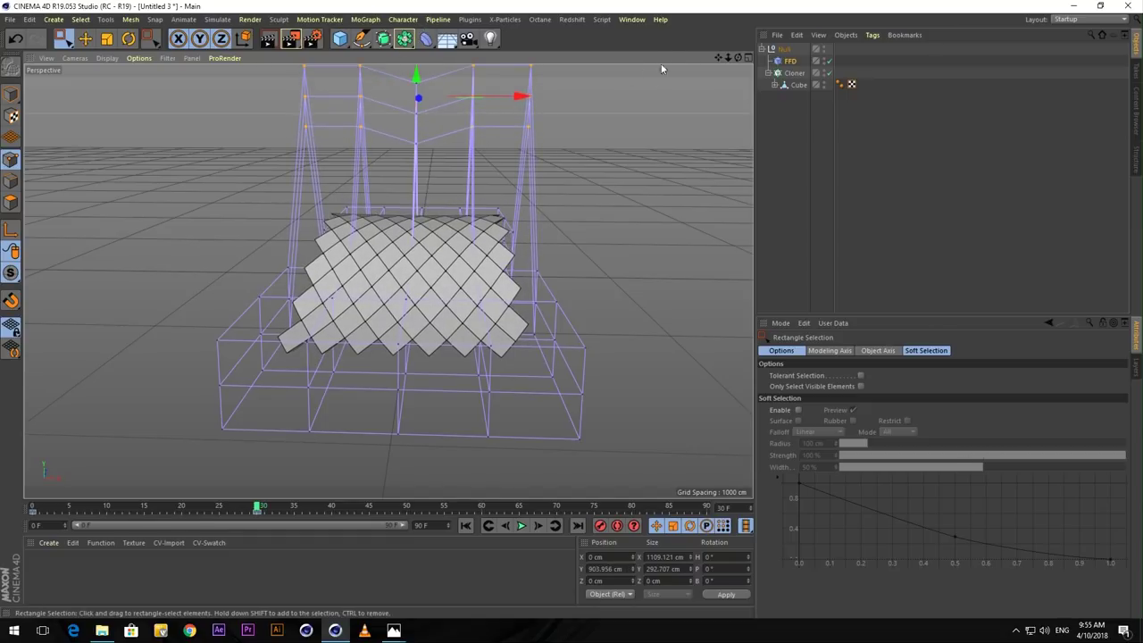
left_click_drag(718, 57, 704, 112)
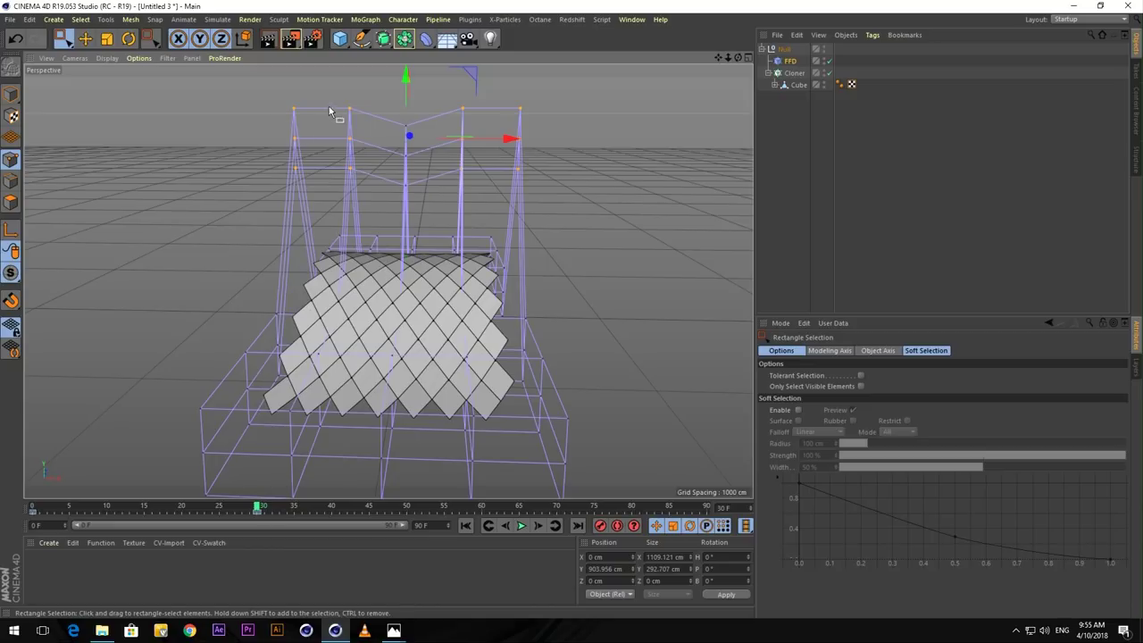
left_click_drag(334, 92, 453, 161)
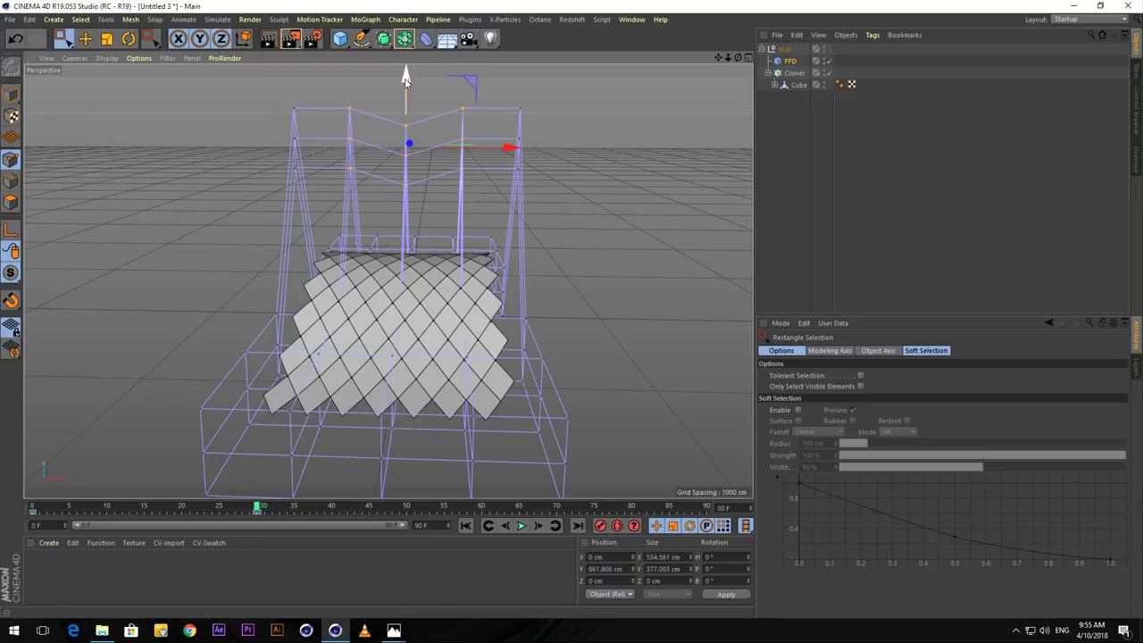
left_click_drag(406, 78, 419, 141)
Select the upper-left and upper-right points and lift them into two tall peaks.
left_click_drag(268, 91, 316, 207)
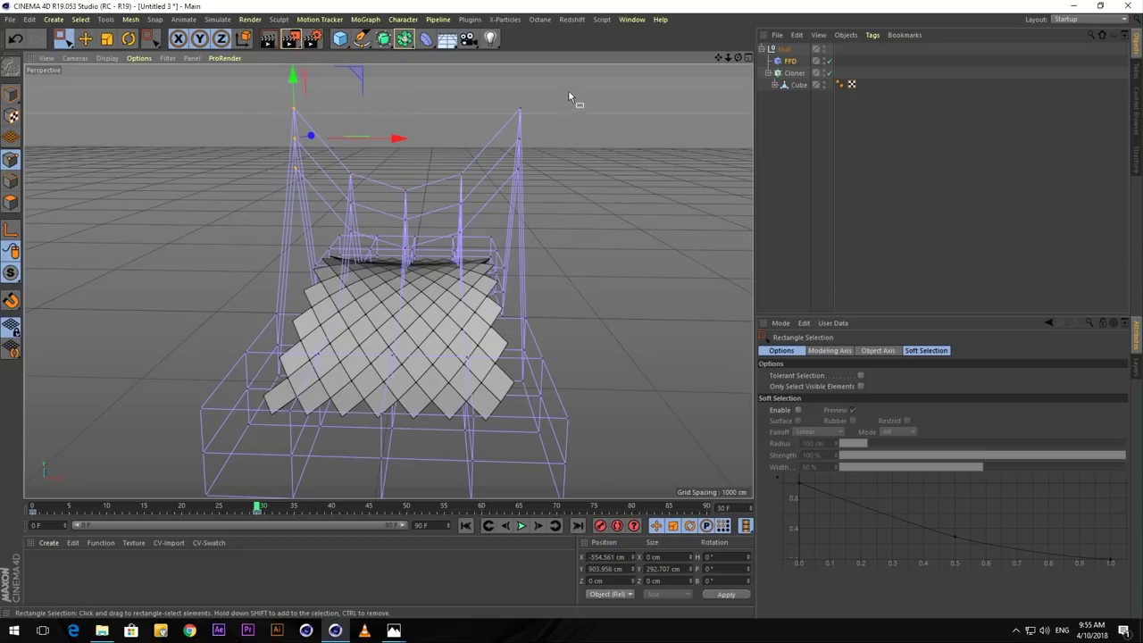
left_click_drag(570, 93, 501, 193, "shift")
left_click_drag(403, 78, 394, 5)
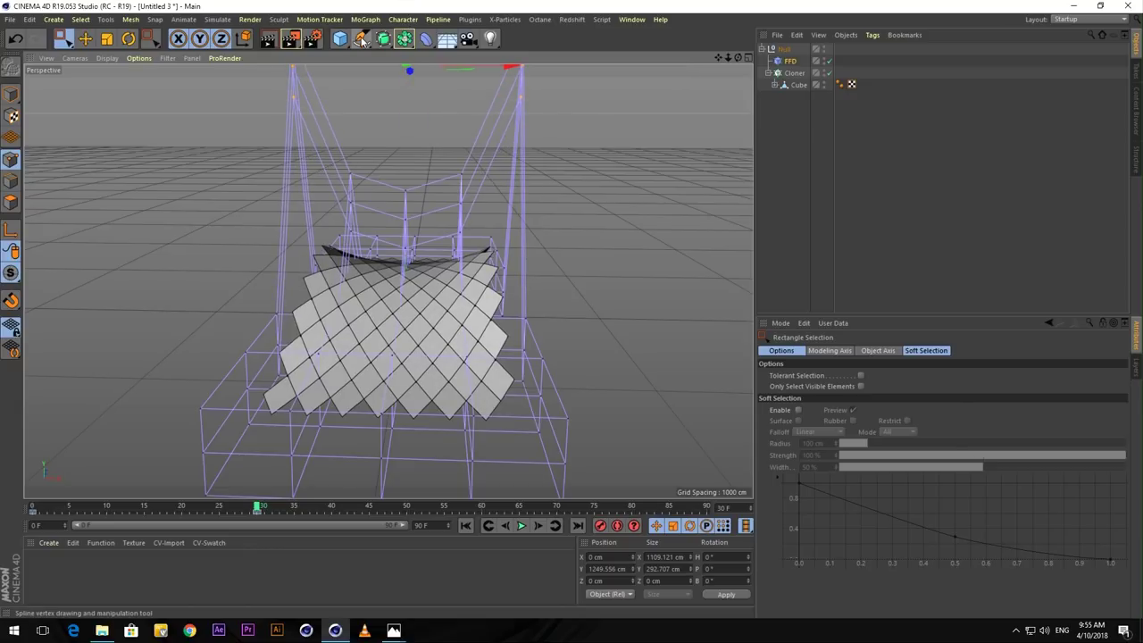
left_click_drag(718, 57, 713, 83)
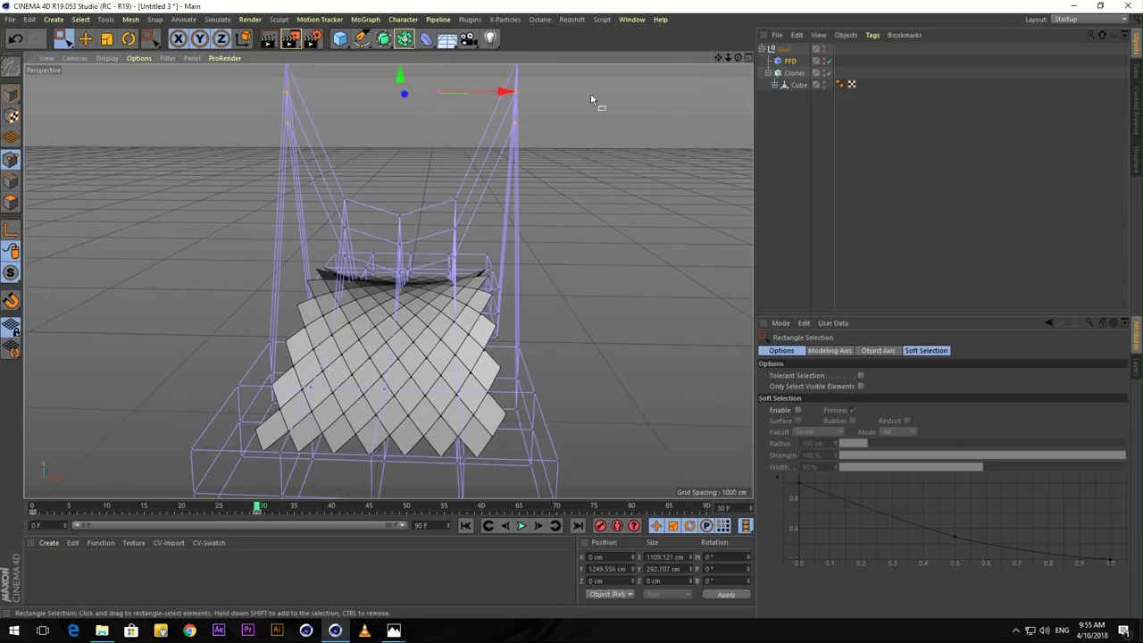
left_click_drag(394, 295, 341, 269, "alt")
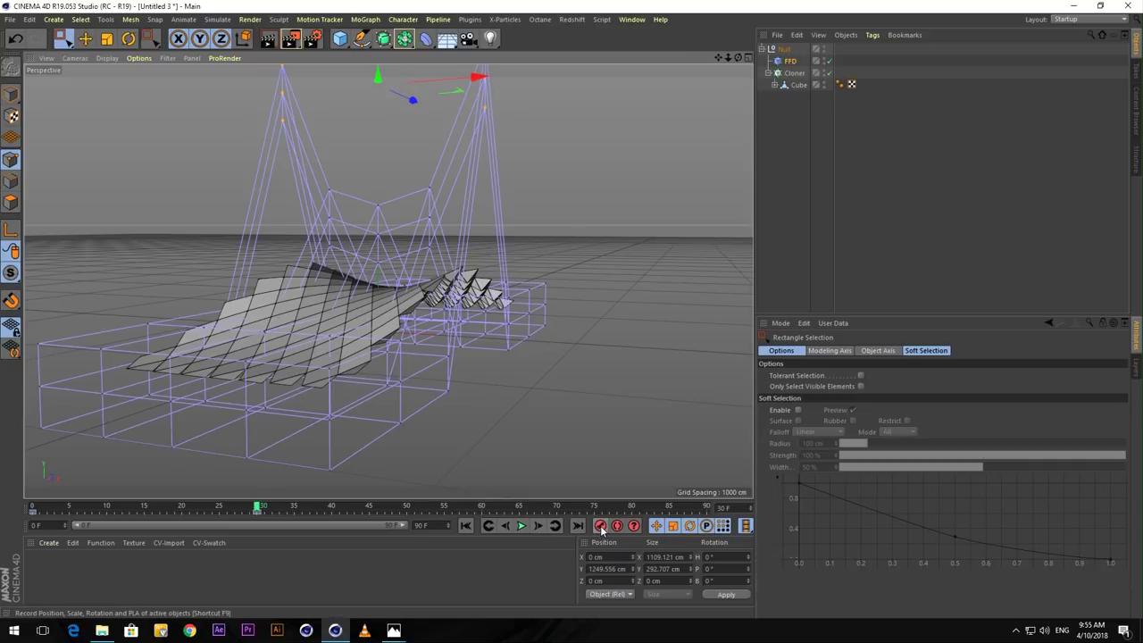
left_click_drag(362, 276, 328, 289, "alt")
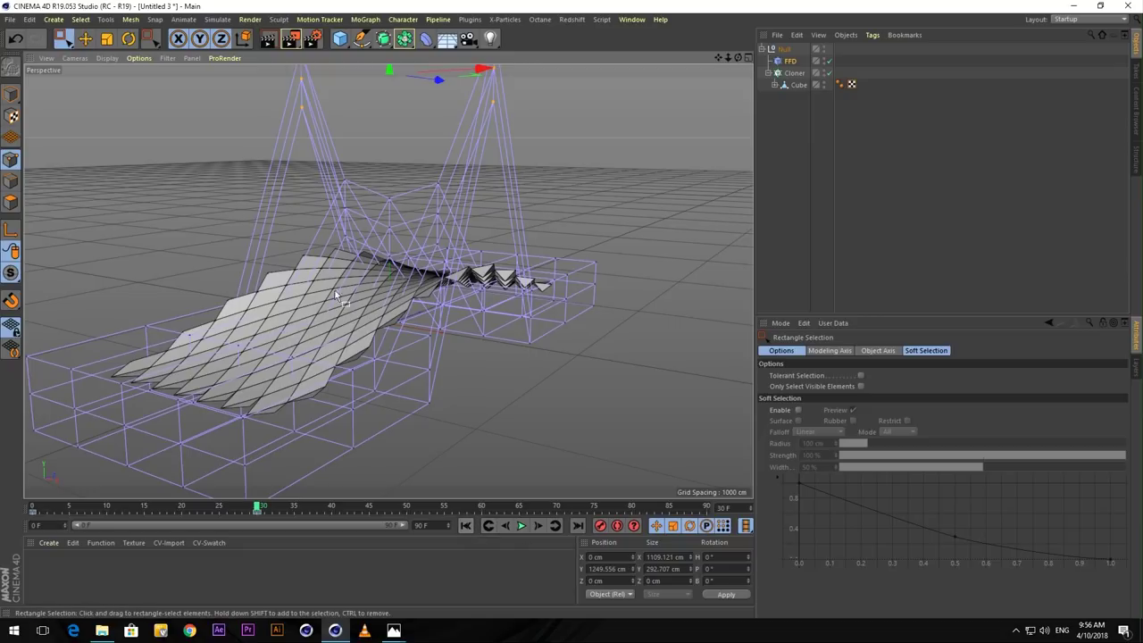
Replay the mesh deformation animation from frame 0, then return to frame 30.
left_click(465, 526)
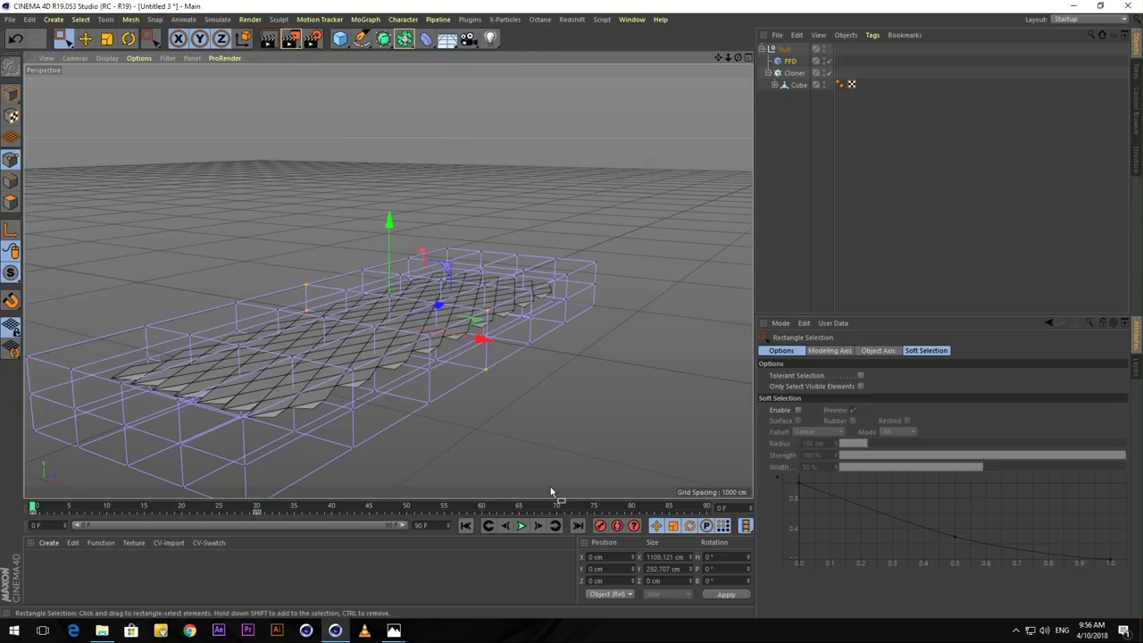
left_click(522, 526)
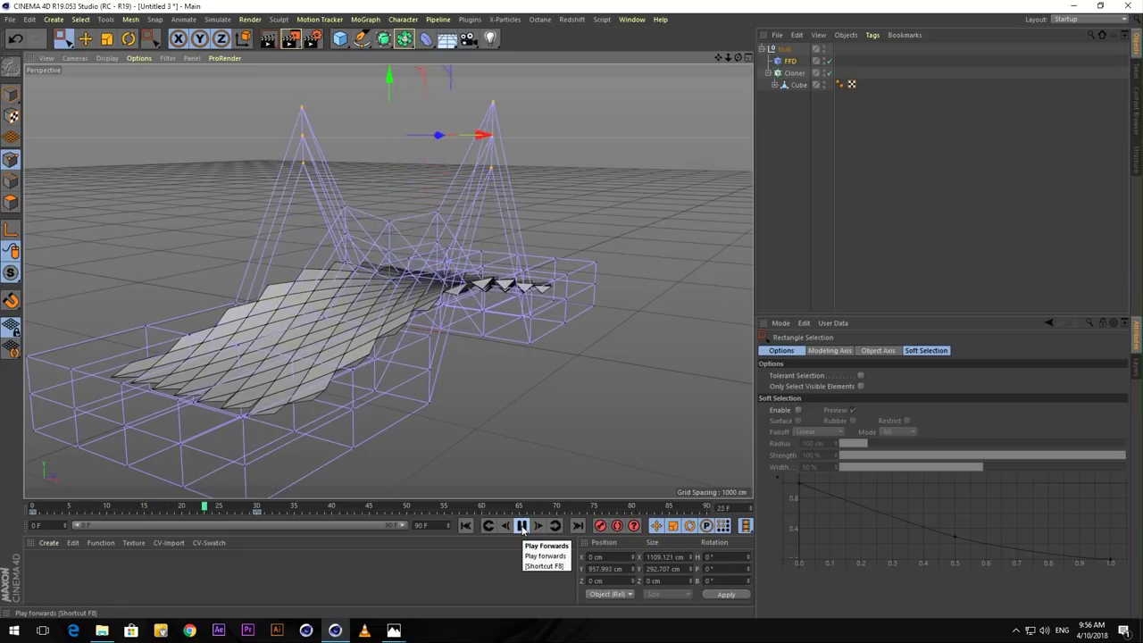
left_click(523, 526)
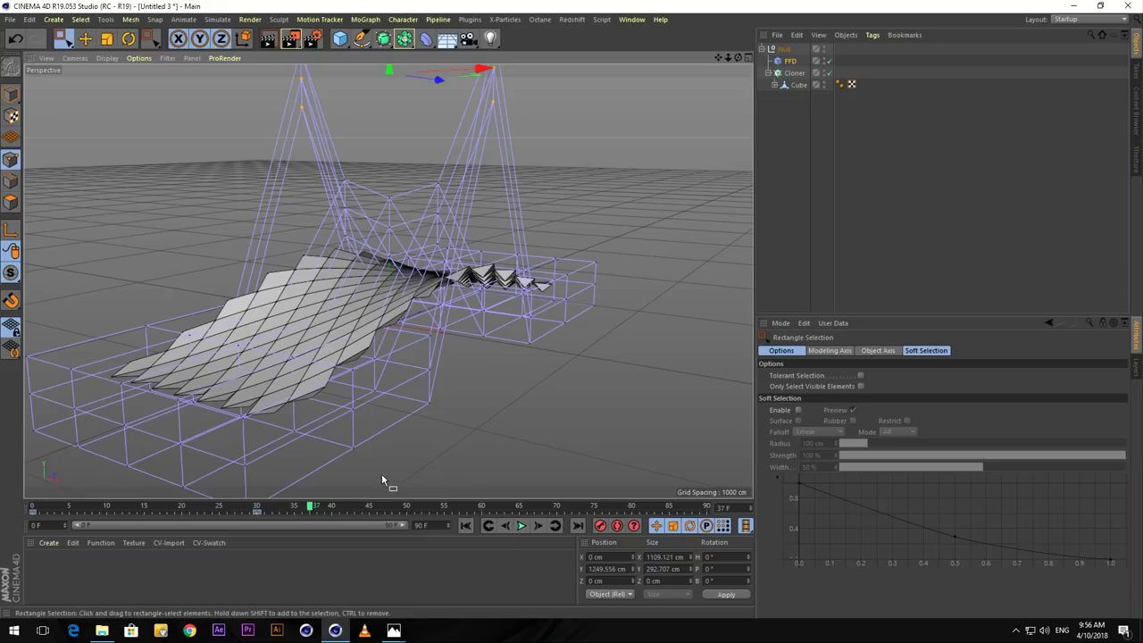
left_click(257, 509)
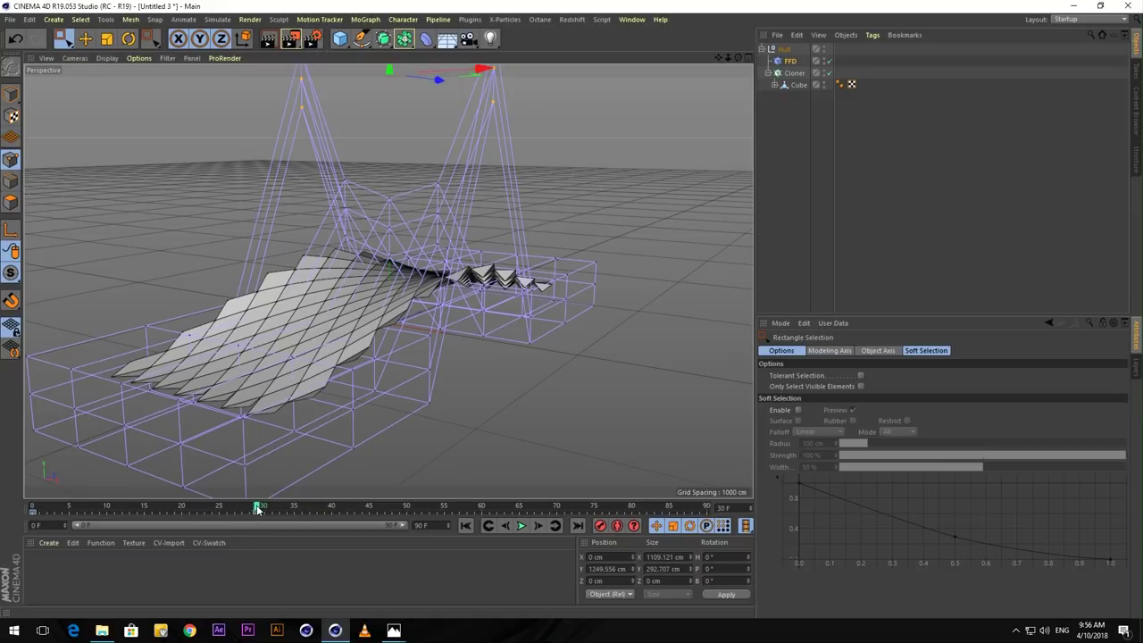
left_click(33, 515)
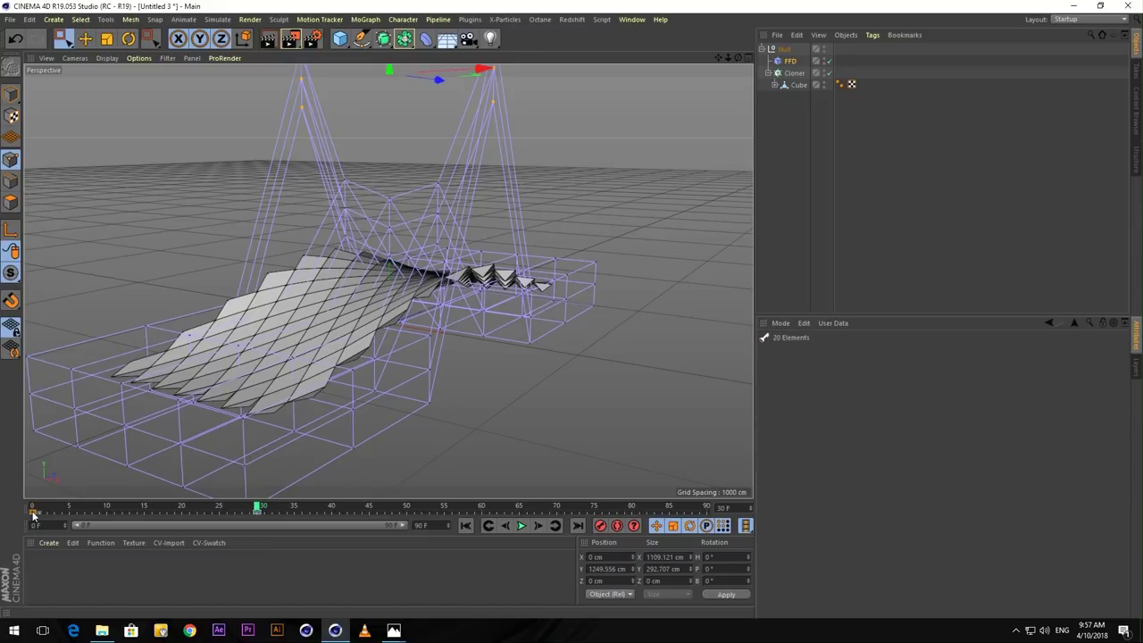
left_click(33, 515)
left_click_drag(317, 486, 357, 369, "alt")
View the 2- Hero.png reference render beside Cinema 4D.
left_click(102, 631)
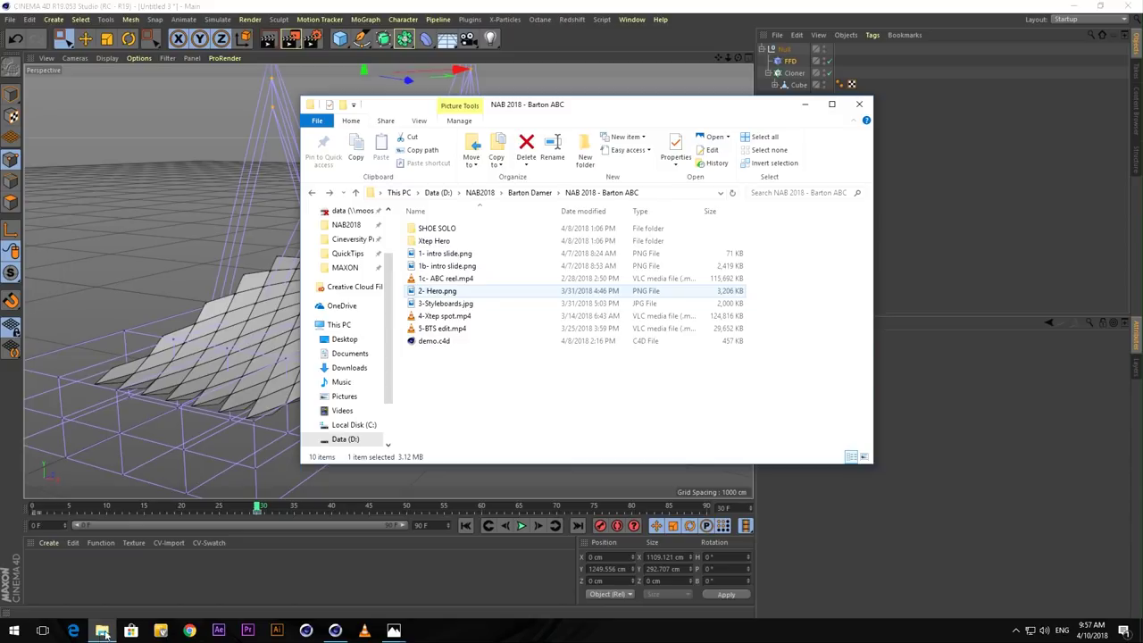
double_click(411, 292)
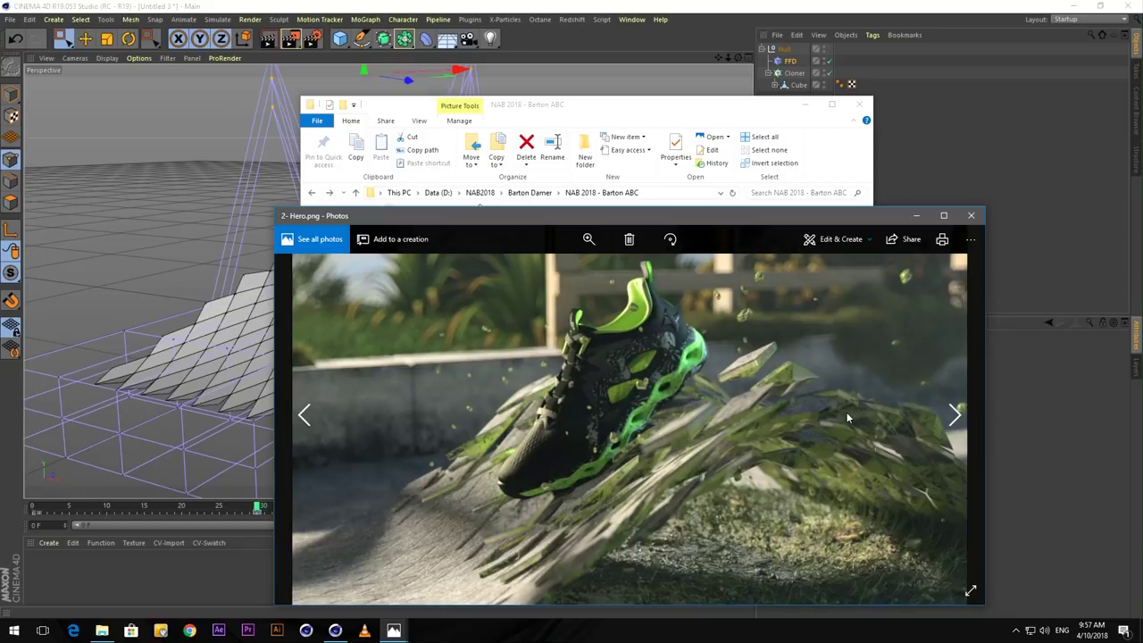
left_click_drag(728, 229, 755, 127)
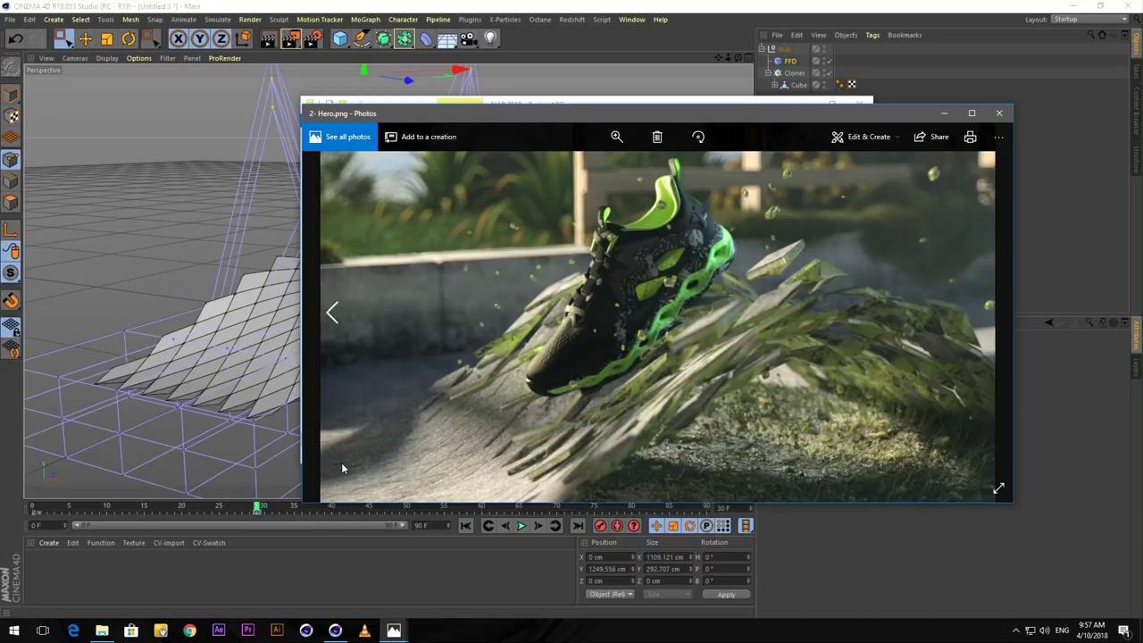
left_click(332, 88)
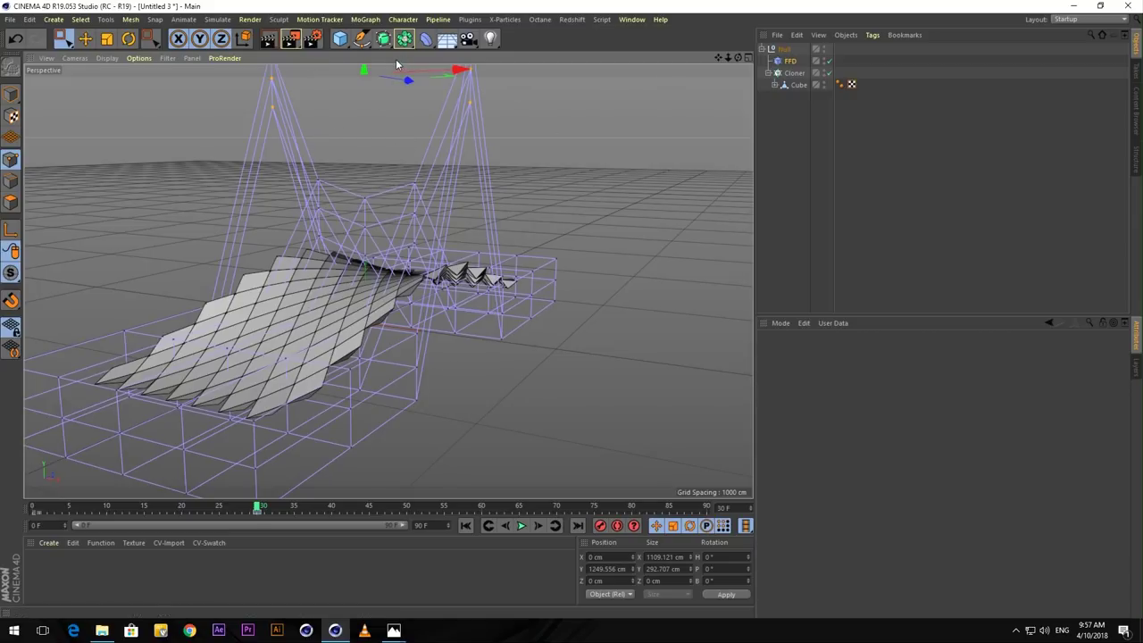
Add a Random effector and link it into the Cloner's Effectors list.
left_click(368, 20)
mouse_move(379, 38)
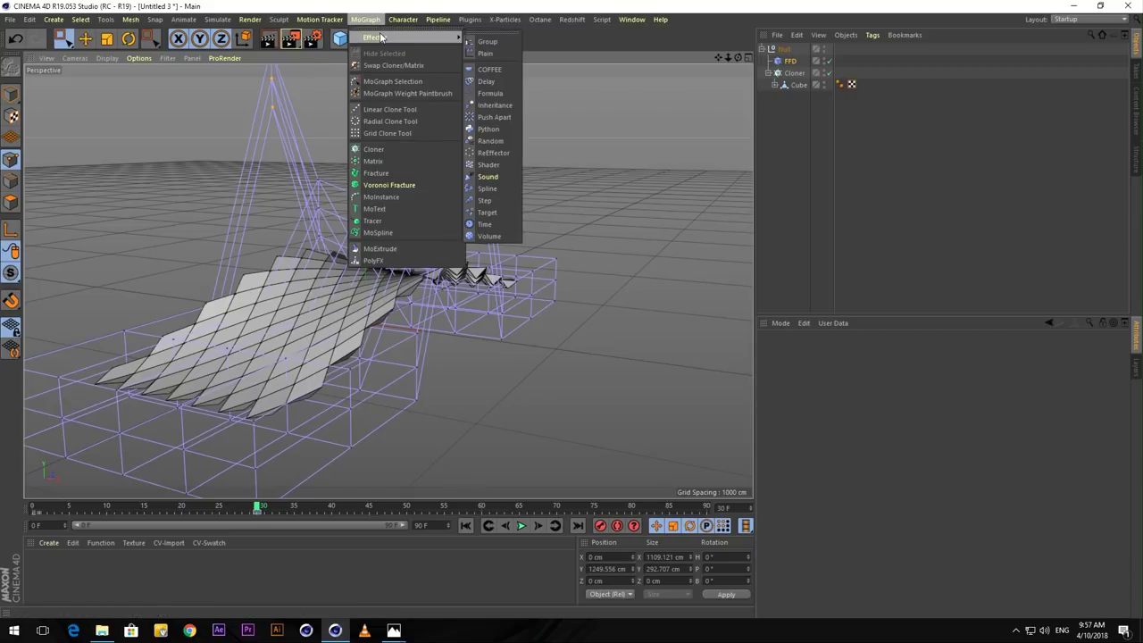
left_click(496, 141)
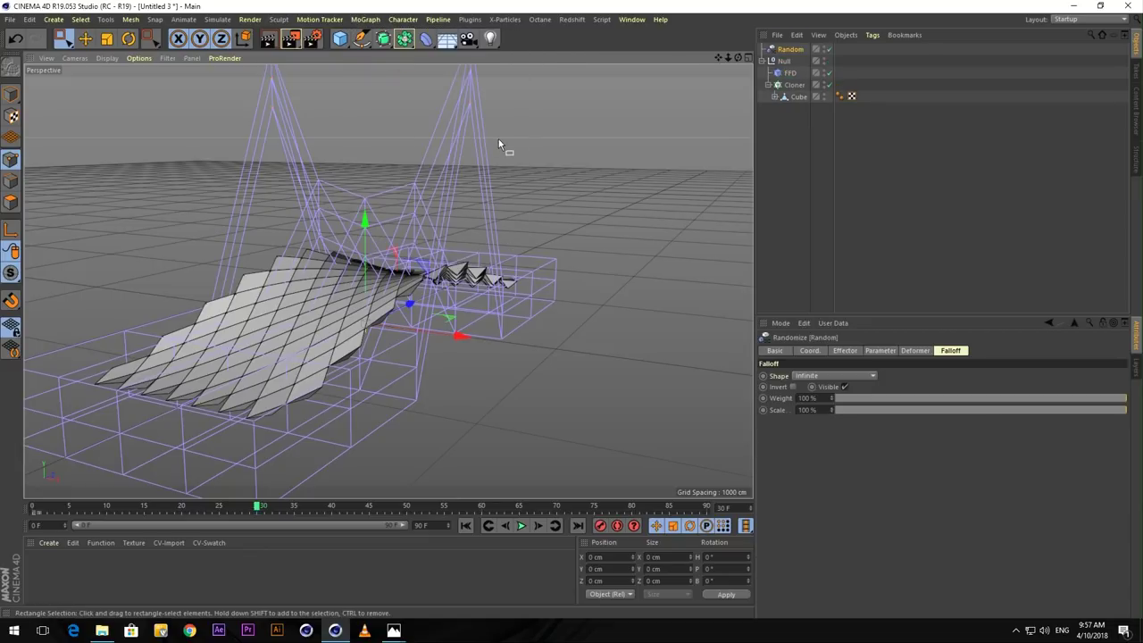
left_click(793, 85)
left_click(916, 350)
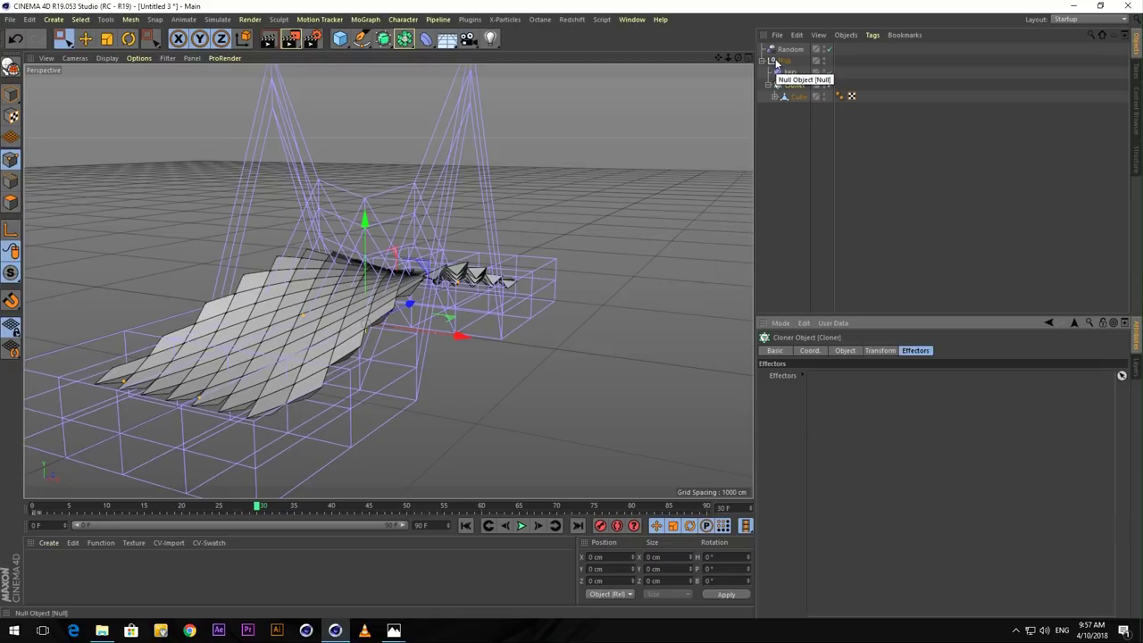
left_click_drag(789, 49, 827, 378)
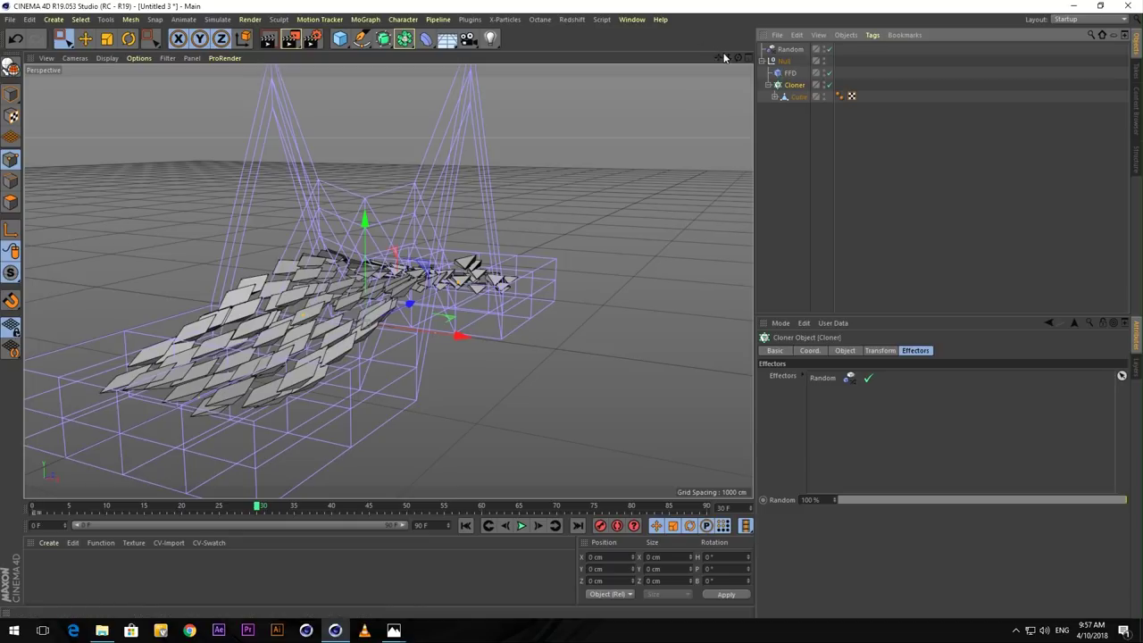
Render a close-up preview of the scattered tiles and show Random's Falloff settings.
left_click_drag(727, 57, 679, 86)
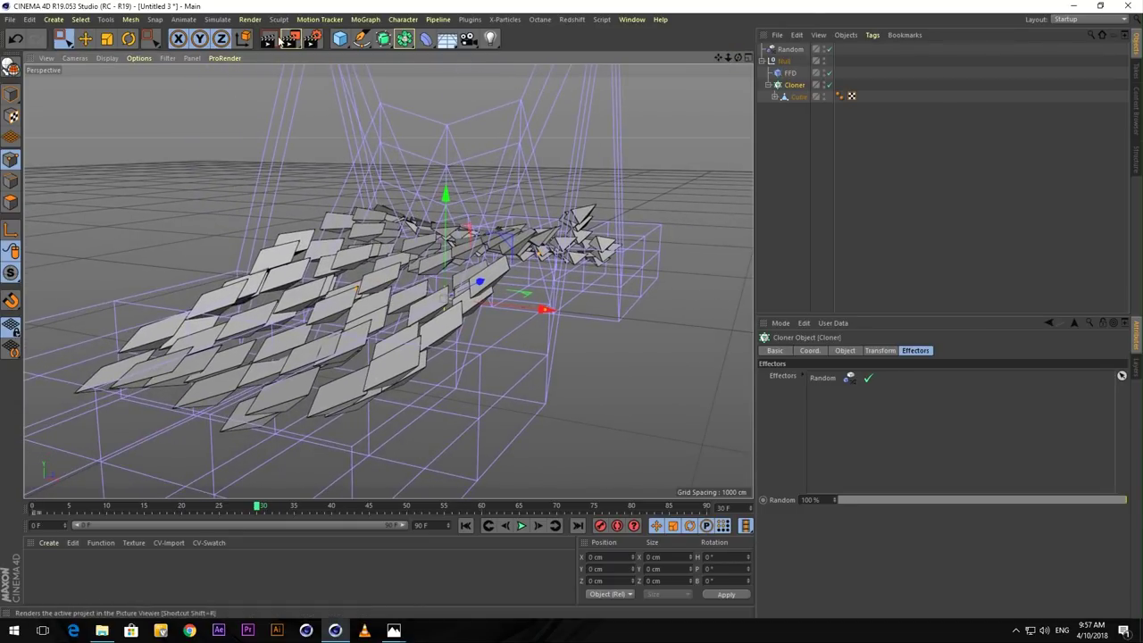
key("ctrl+r")
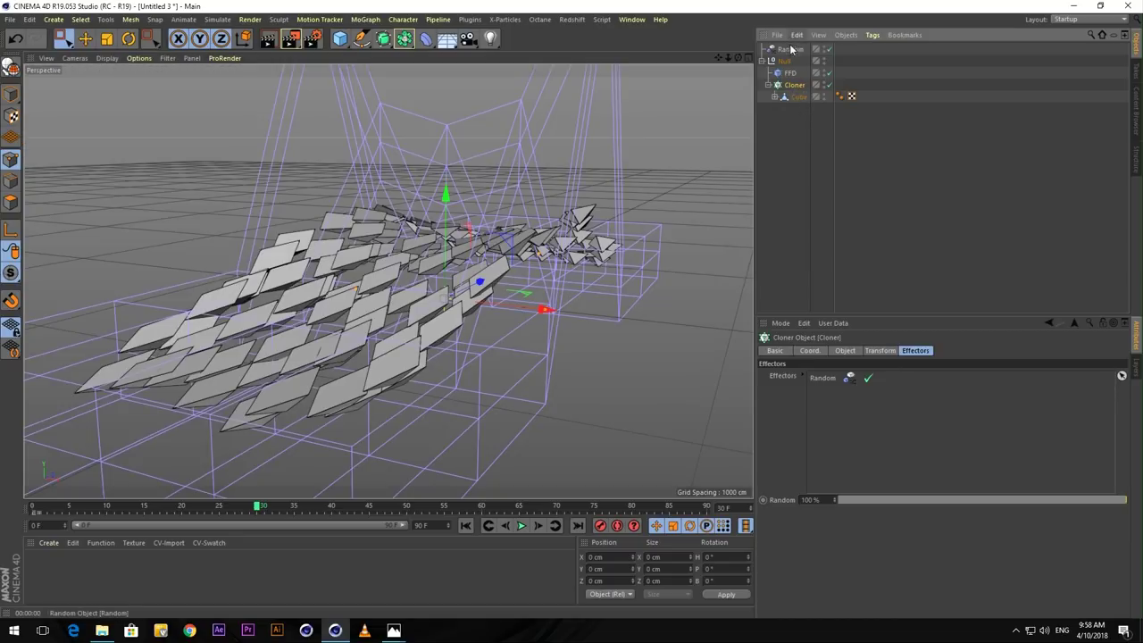
left_click(791, 50)
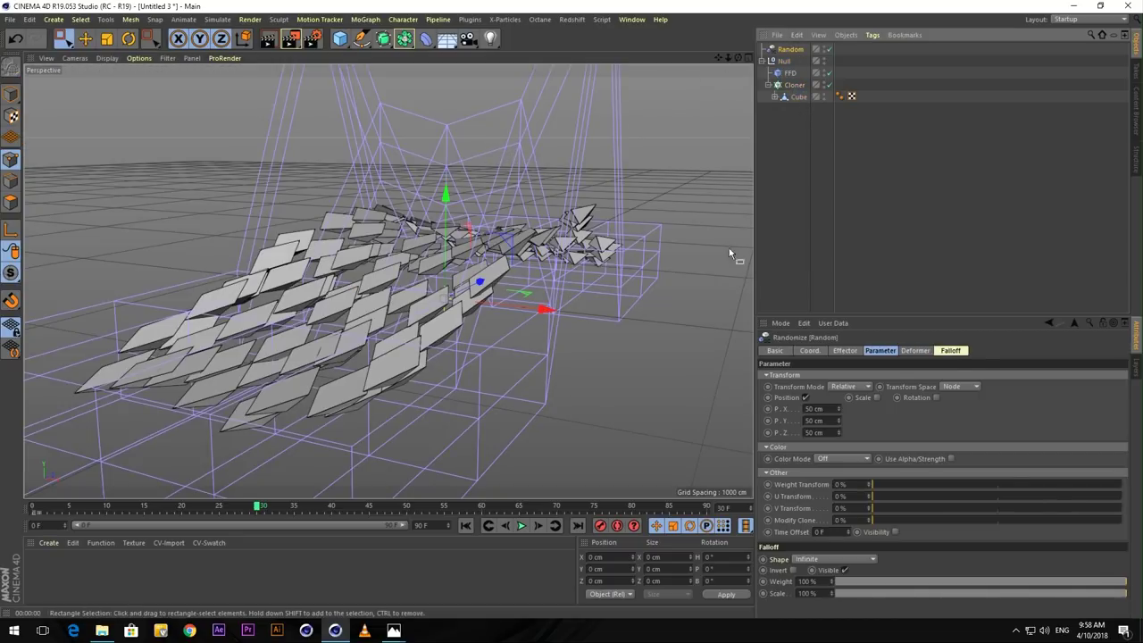
left_click(952, 352)
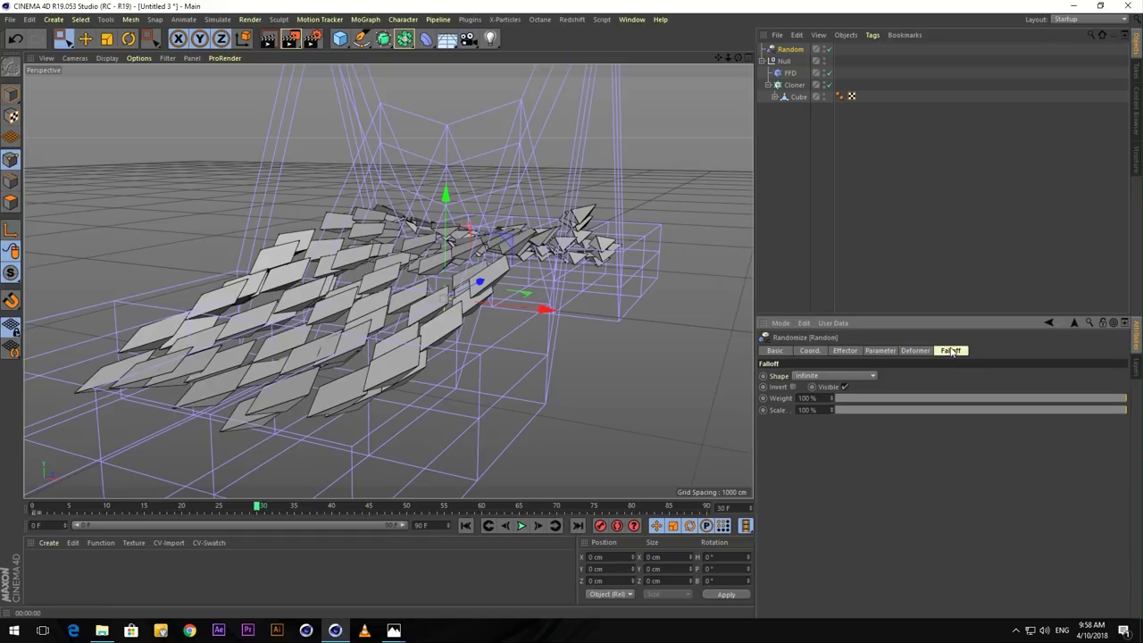
Set the Random effector's falloff shape to Box.
left_click(823, 375)
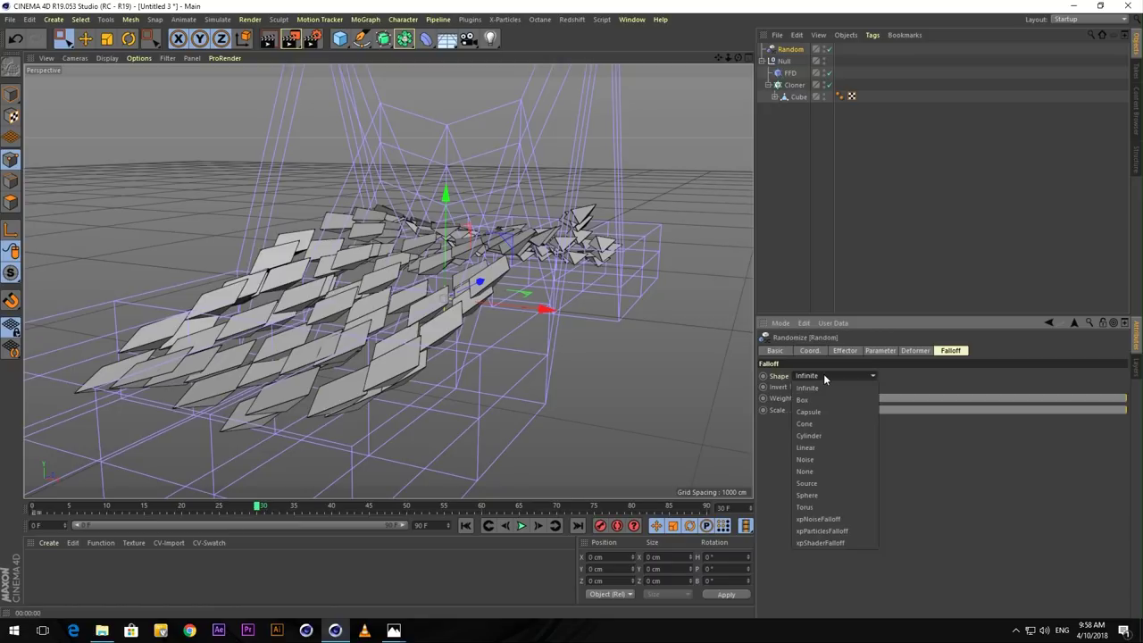
left_click(820, 400)
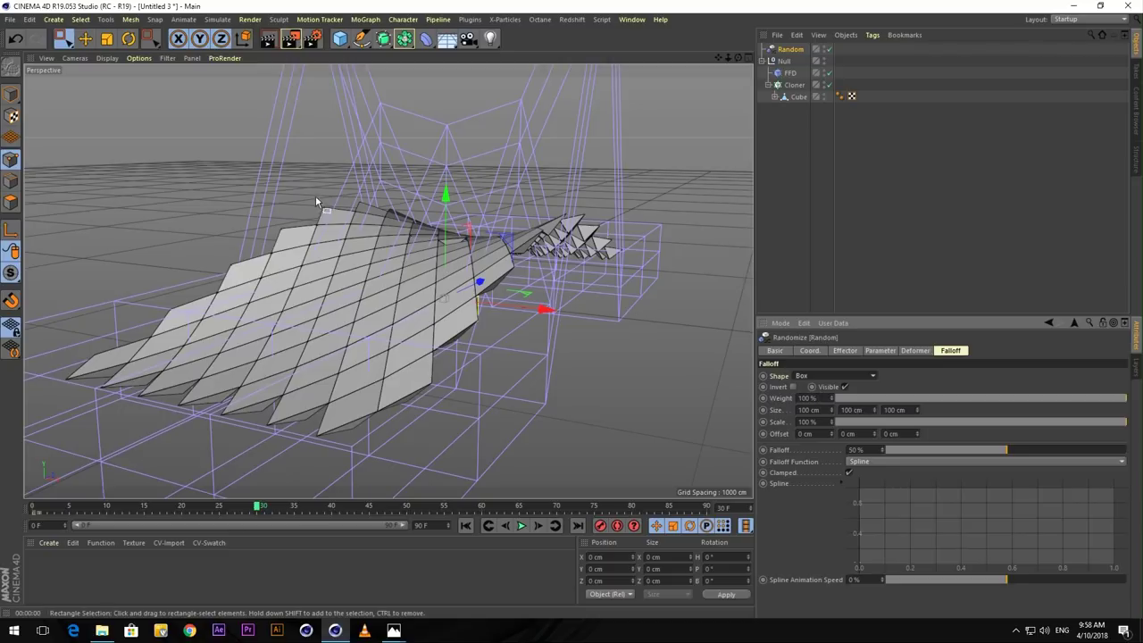
left_click_drag(315, 195, 497, 370, "alt")
scroll(512, 387, "up", 5)
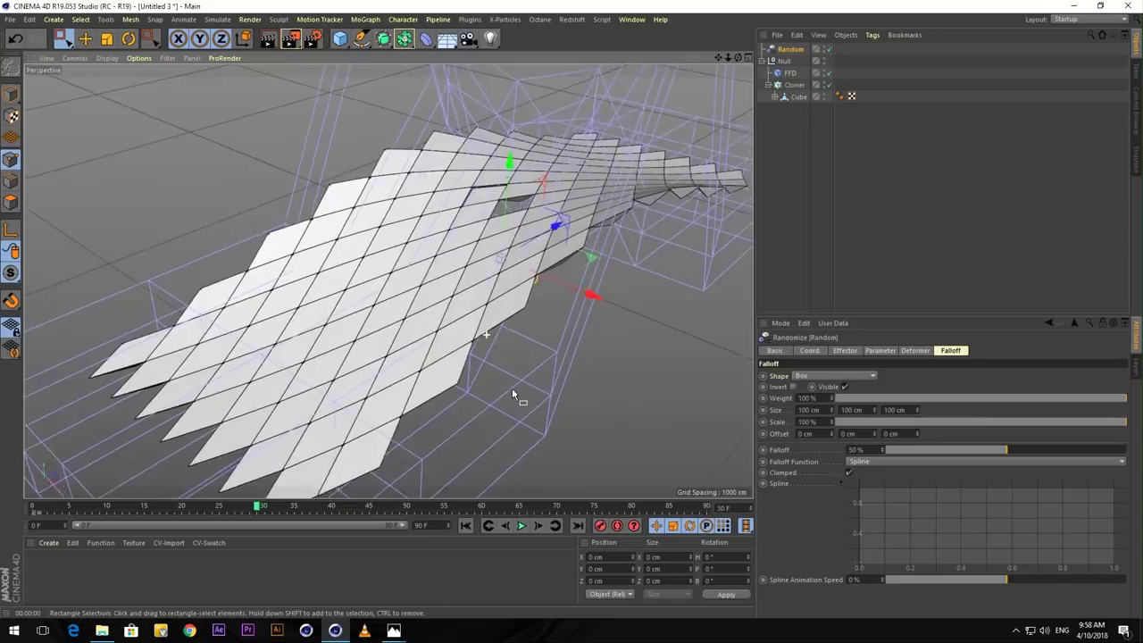
scroll(517, 396, "down", 2)
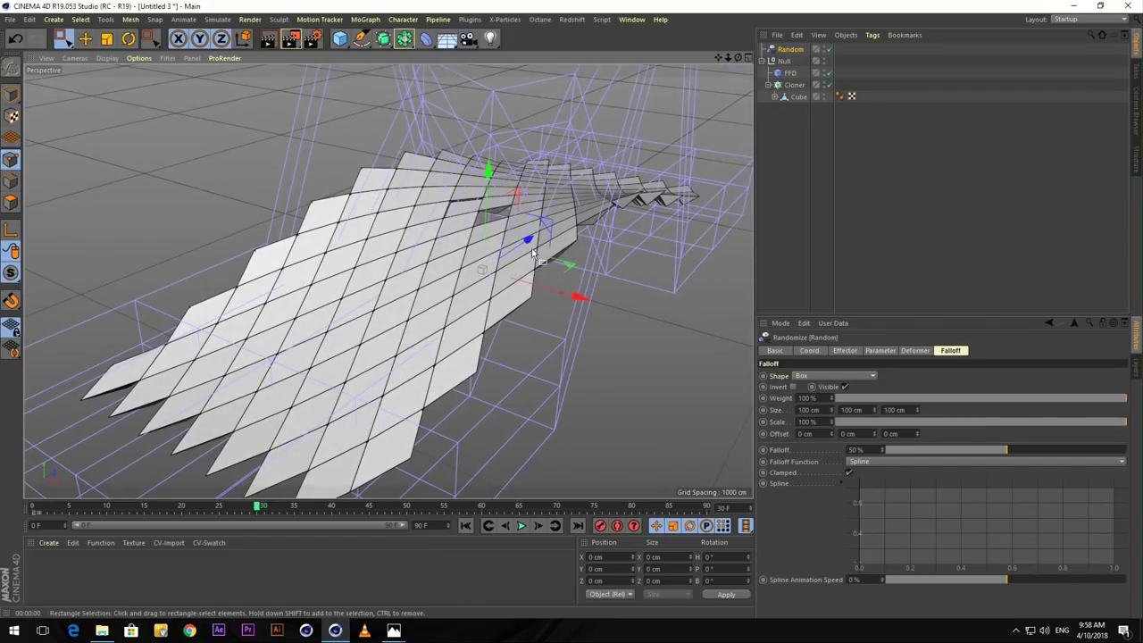
Set the box falloff size to 600 cm on X, Y and Z.
left_click(800, 410)
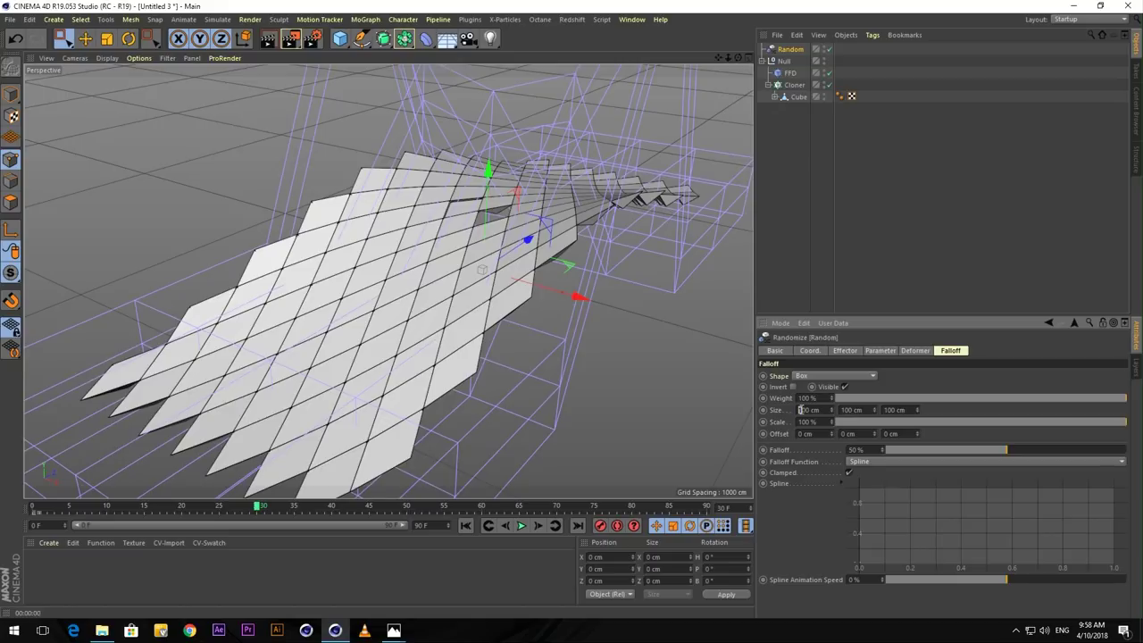
type("600")
left_click(841, 410)
type("600")
left_click(889, 410)
type("600")
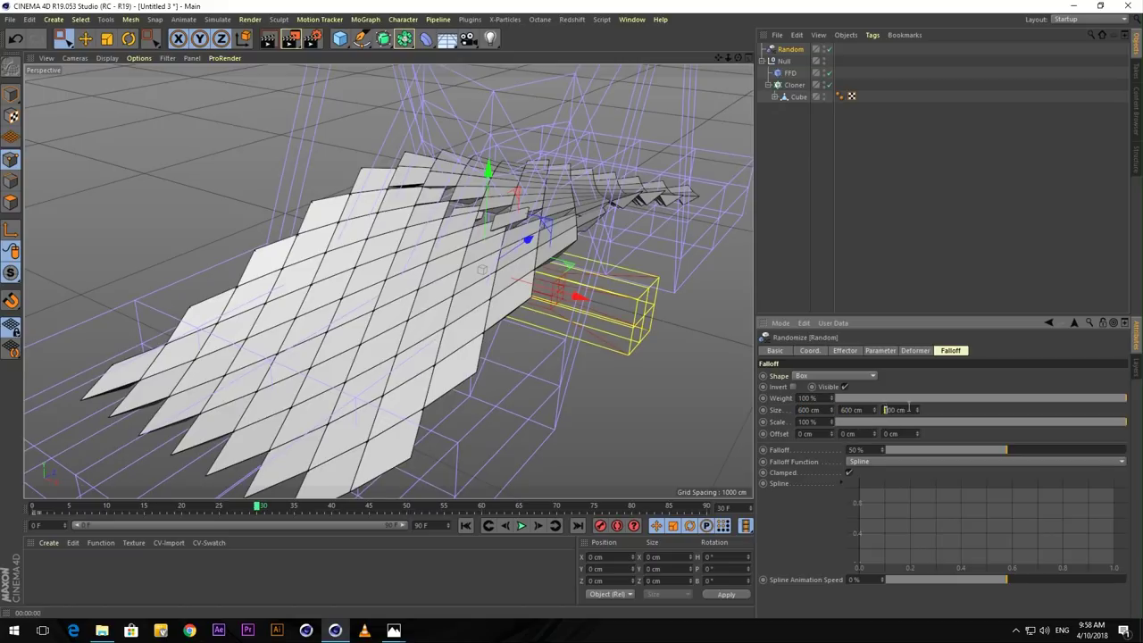
key("Return")
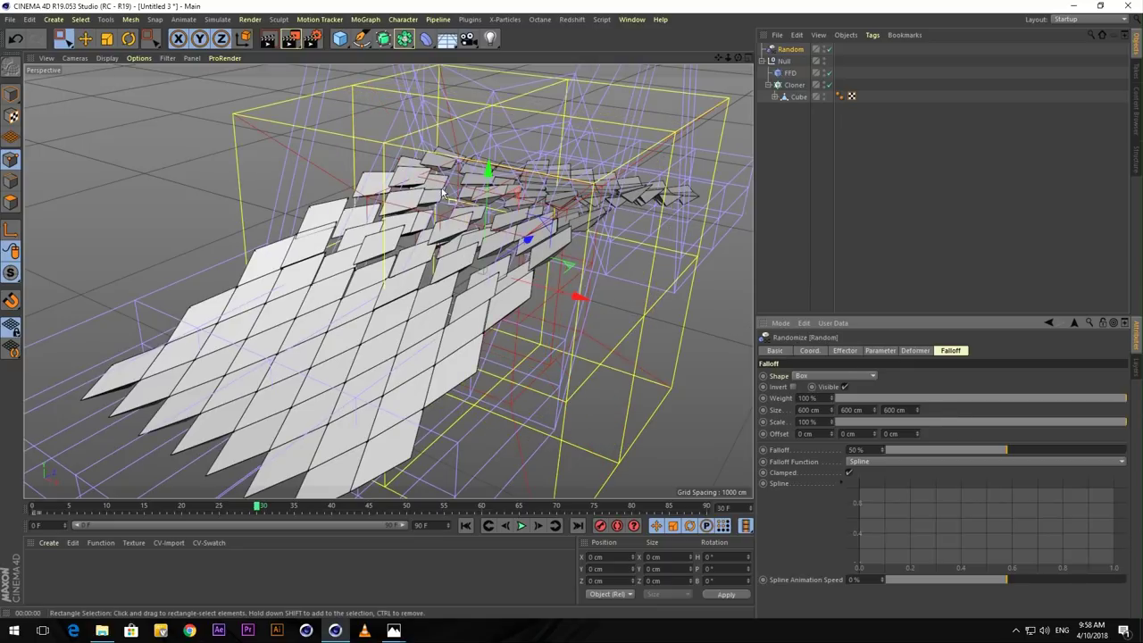
Inspect the falloff box from several angles and slide it right along X.
left_click_drag(410, 199, 545, 242, "alt")
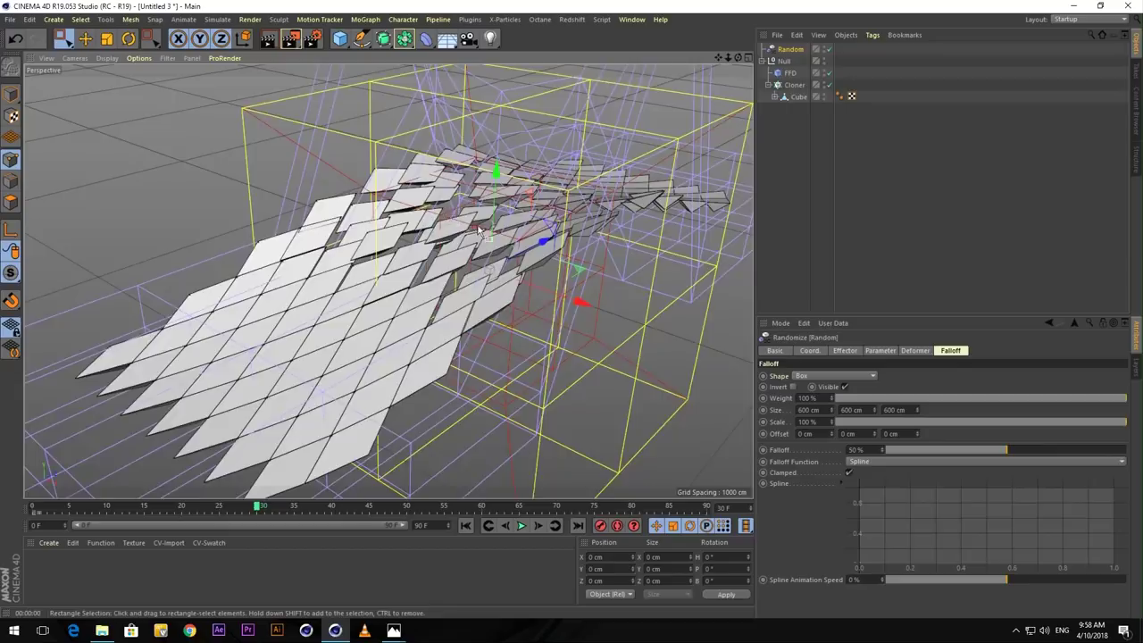
mouse_move(438, 205)
left_mouse_down("alt")
mouse_move(420, 207)
mouse_move(455, 214)
left_mouse_up("alt")
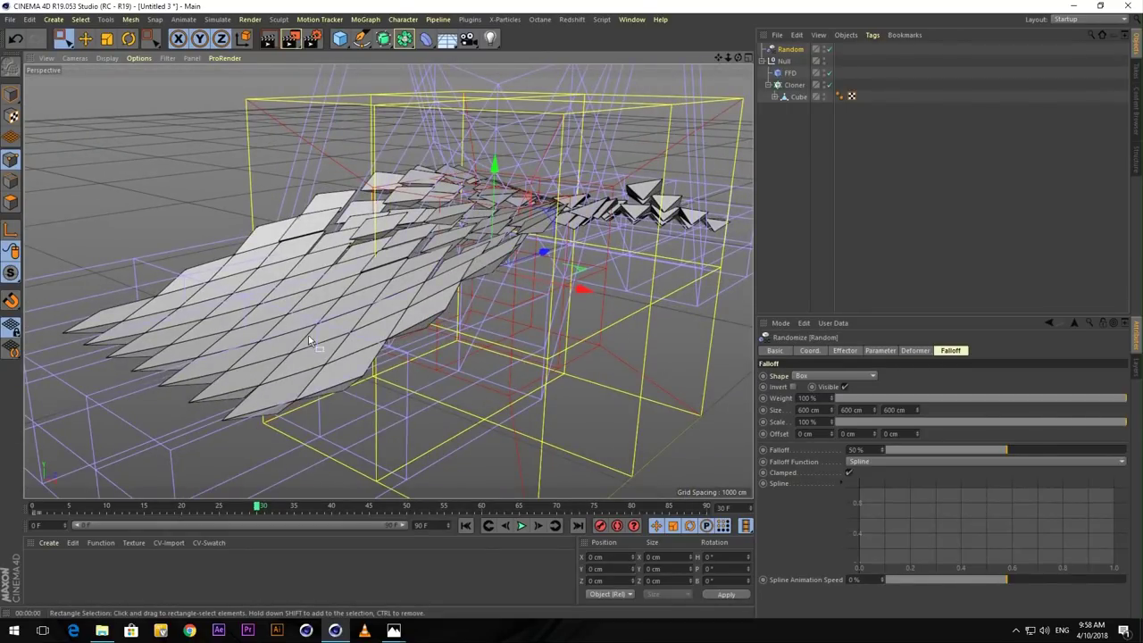
left_click_drag(296, 320, 634, 116, "alt")
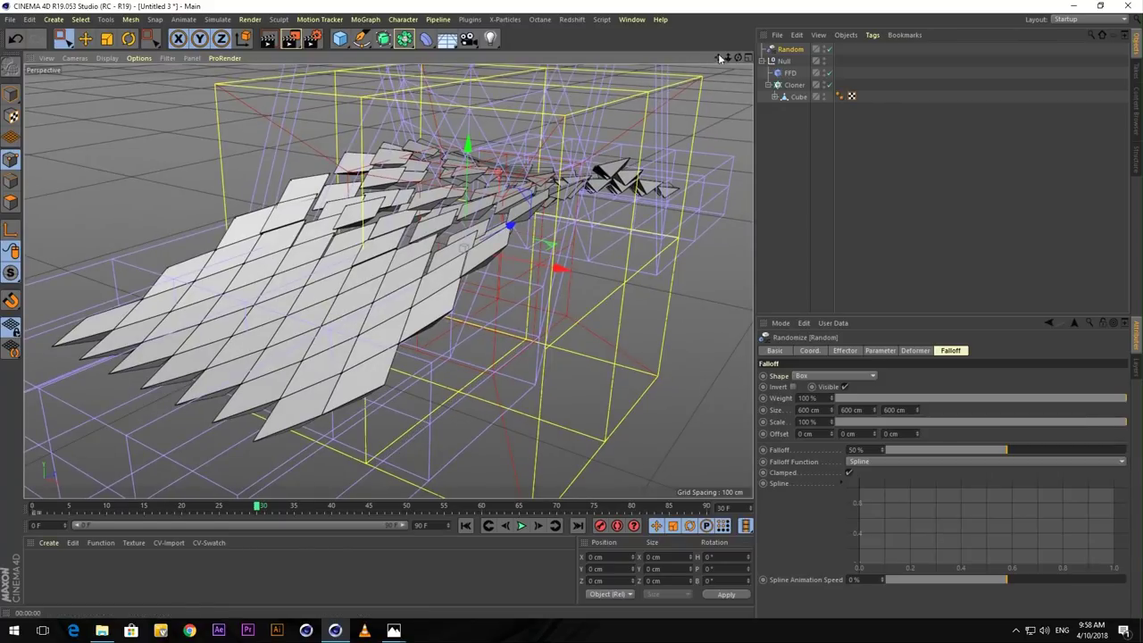
left_click_drag(730, 56, 688, 77)
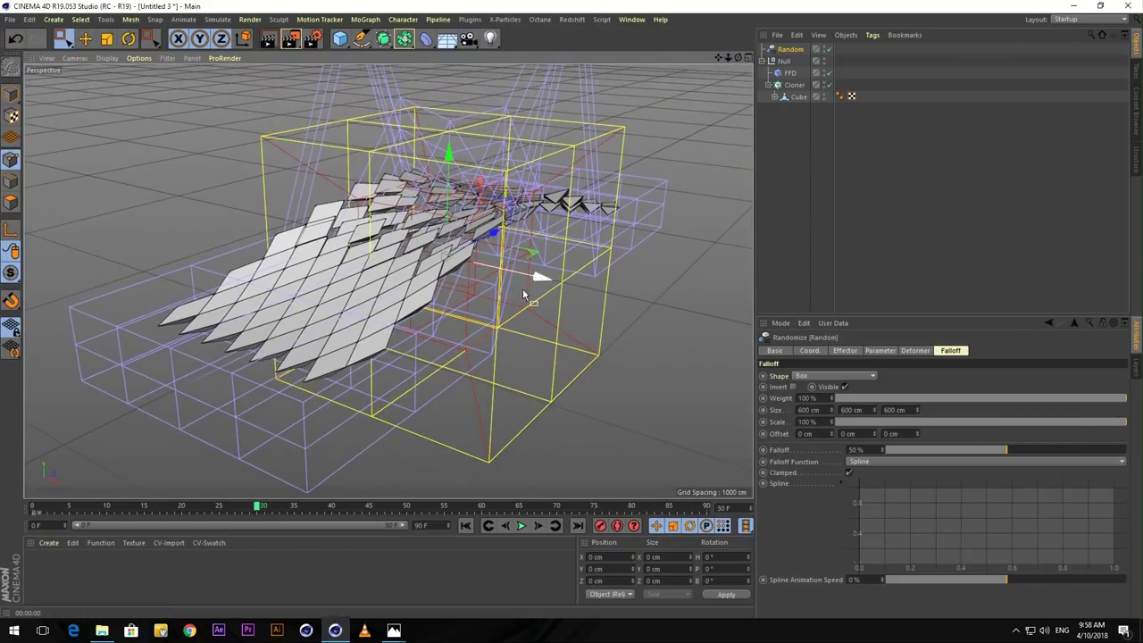
left_click_drag(541, 276, 645, 302)
left_click_drag(507, 231, 541, 206, "alt")
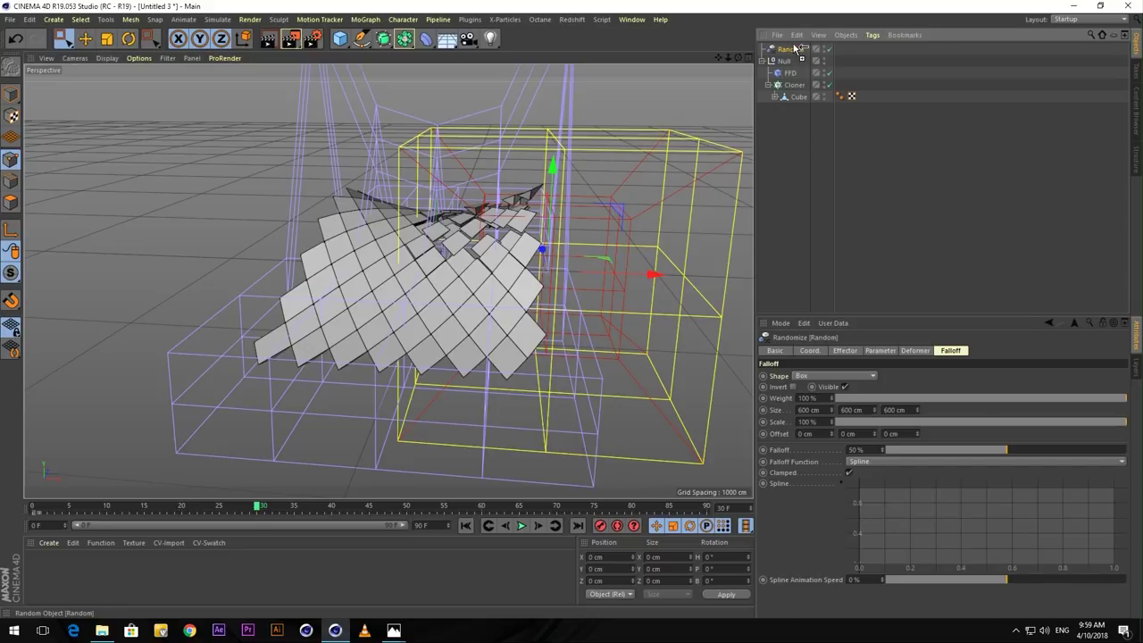
Duplicate Random as Random.1, shift its box left, and add it to the Cloner's effectors.
left_click_drag(796, 48, 795, 48)
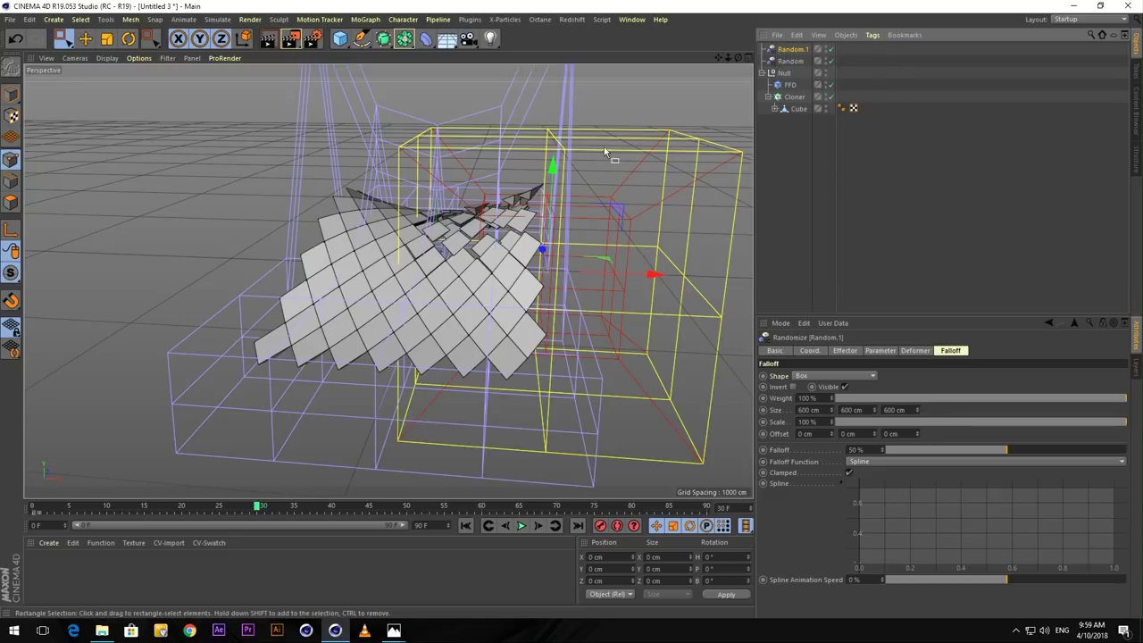
left_click_drag(654, 274, 389, 247)
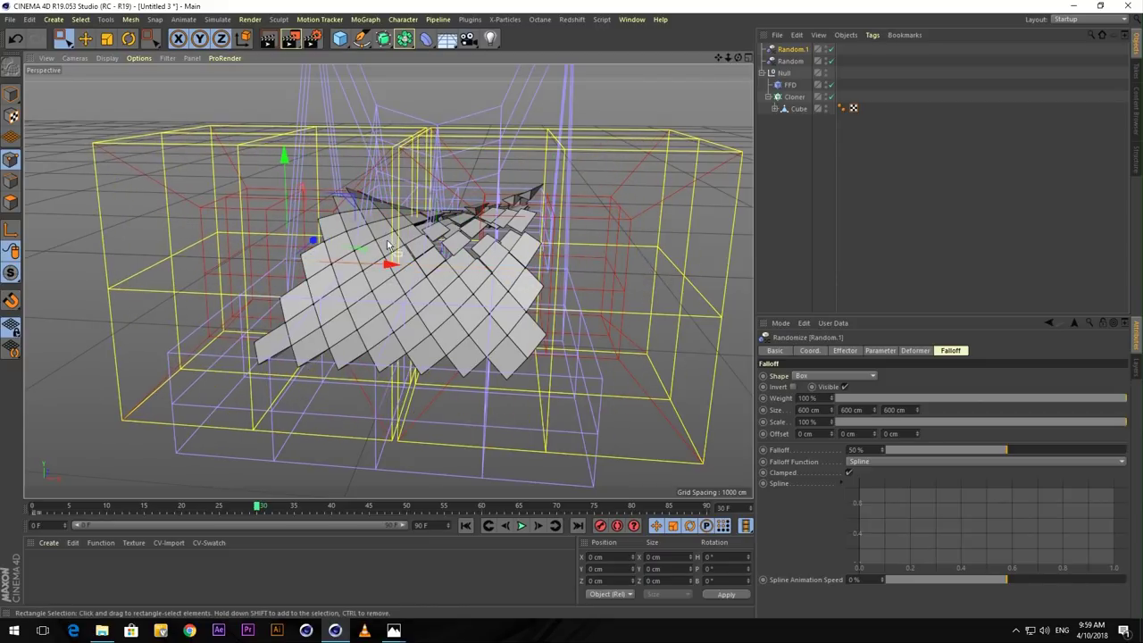
left_click(797, 98)
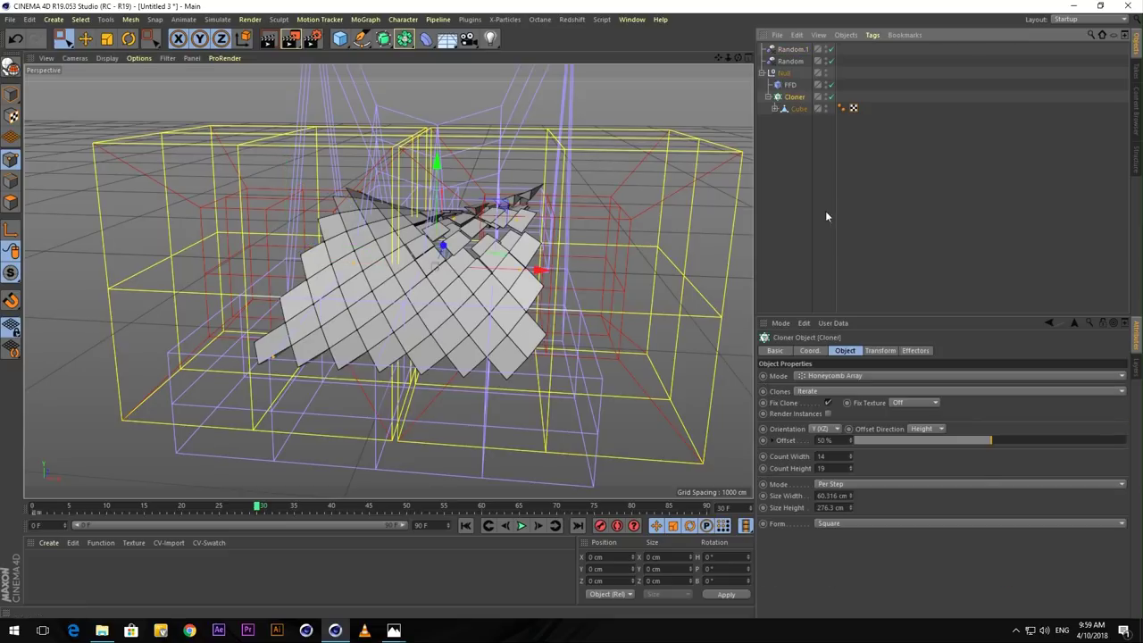
left_click(916, 351)
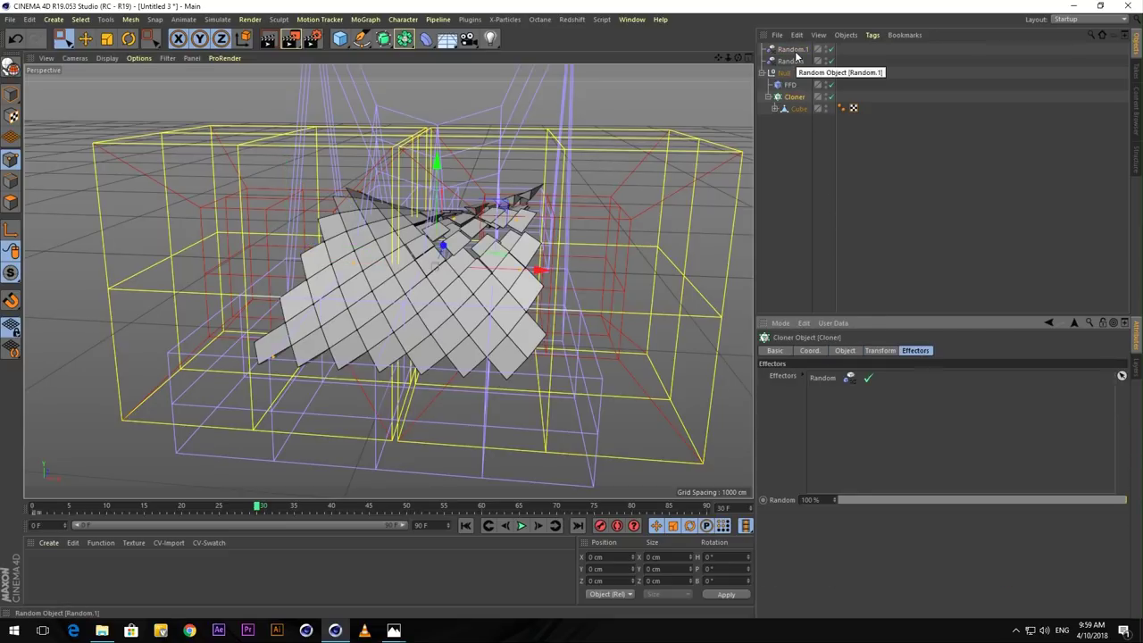
left_click_drag(795, 56, 829, 402)
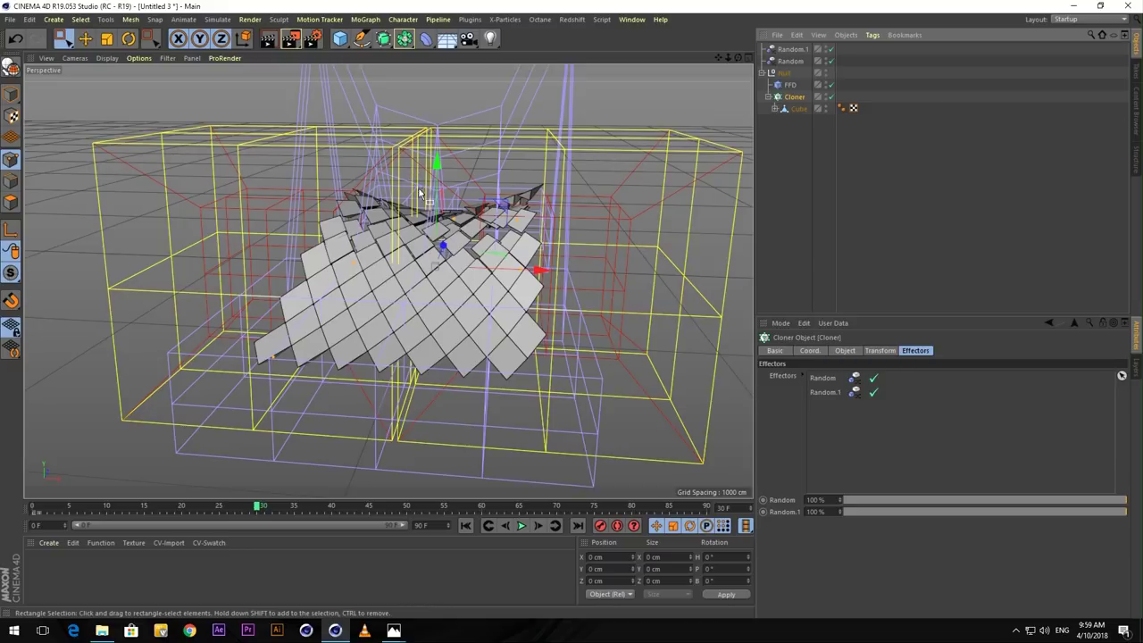
left_click_drag(534, 274, 545, 274)
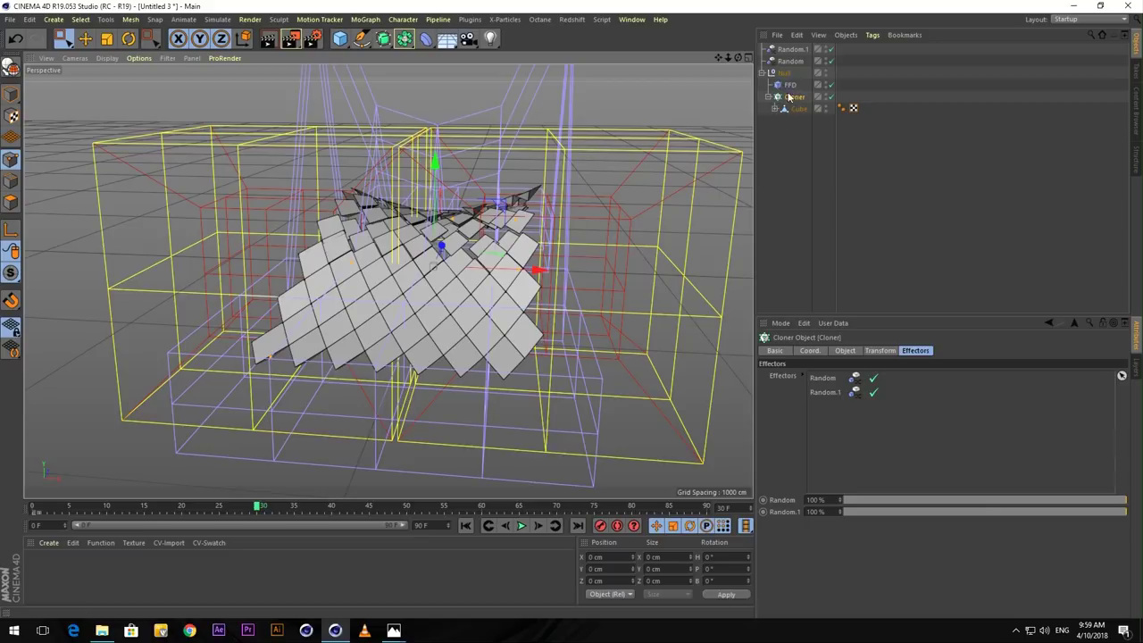
Slide the Random.1 and Random effectors and their falloff boxes along X.
left_click(789, 49)
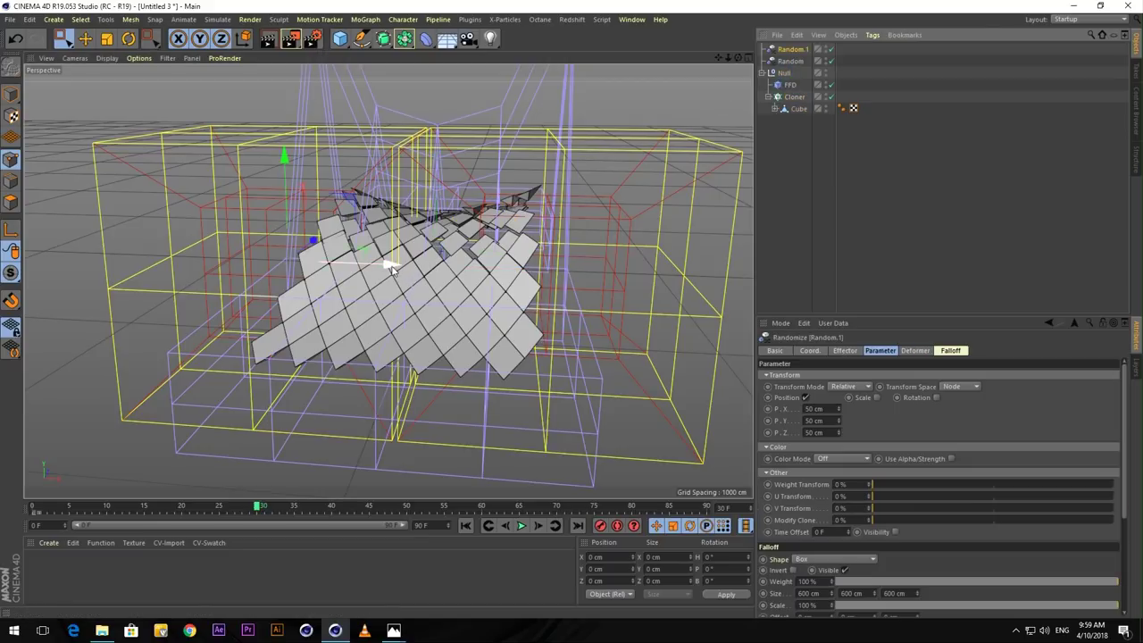
left_click_drag(409, 267, 383, 271)
left_click(790, 61)
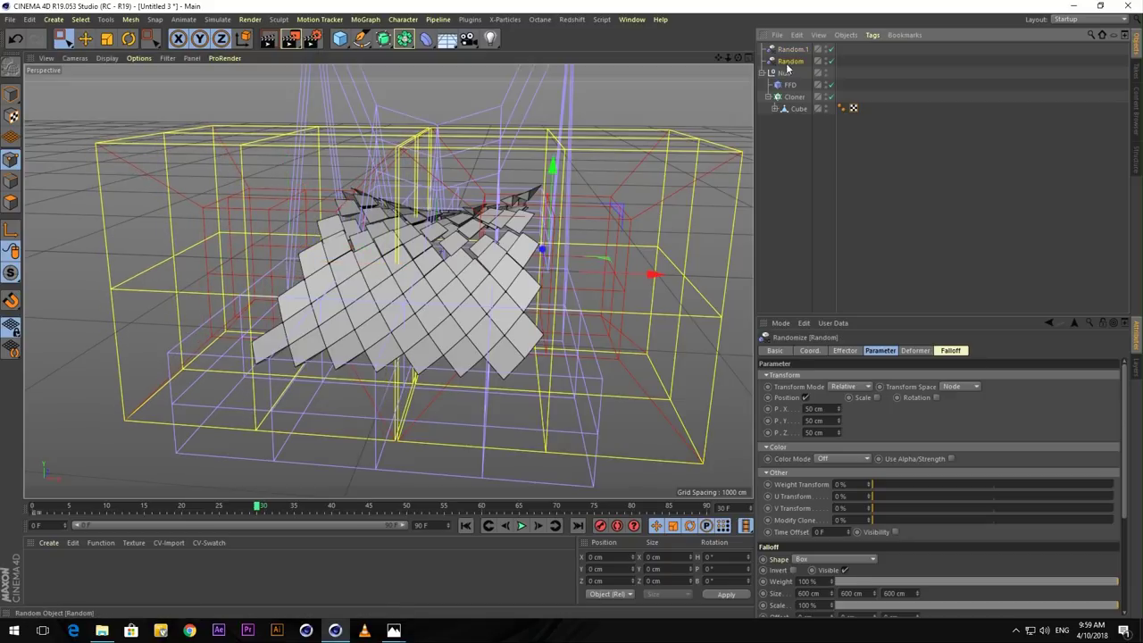
left_click_drag(655, 274, 668, 273)
Zoom in close on the cloned tiles and render a preview of the view.
left_click_drag(473, 278, 403, 300, "alt")
mouse_move(726, 59)
left_mouse_down()
mouse_move(757, 55)
mouse_move(518, 268)
mouse_move(411, 333)
mouse_move(557, 298)
left_mouse_up()
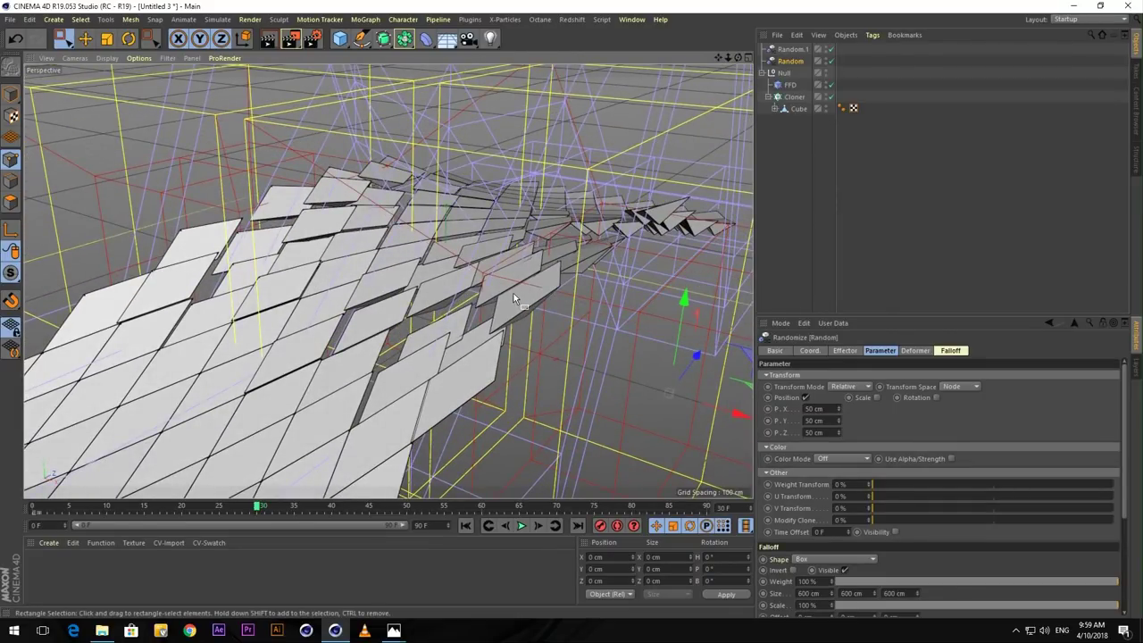
left_click(265, 45)
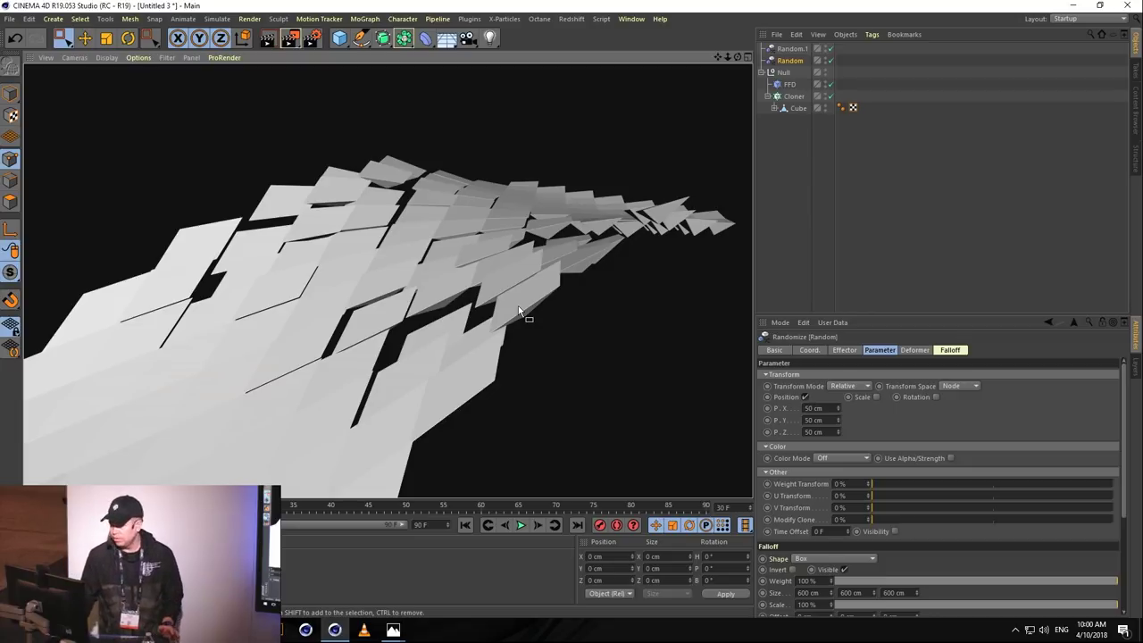
left_click(631, 19)
left_click(648, 341)
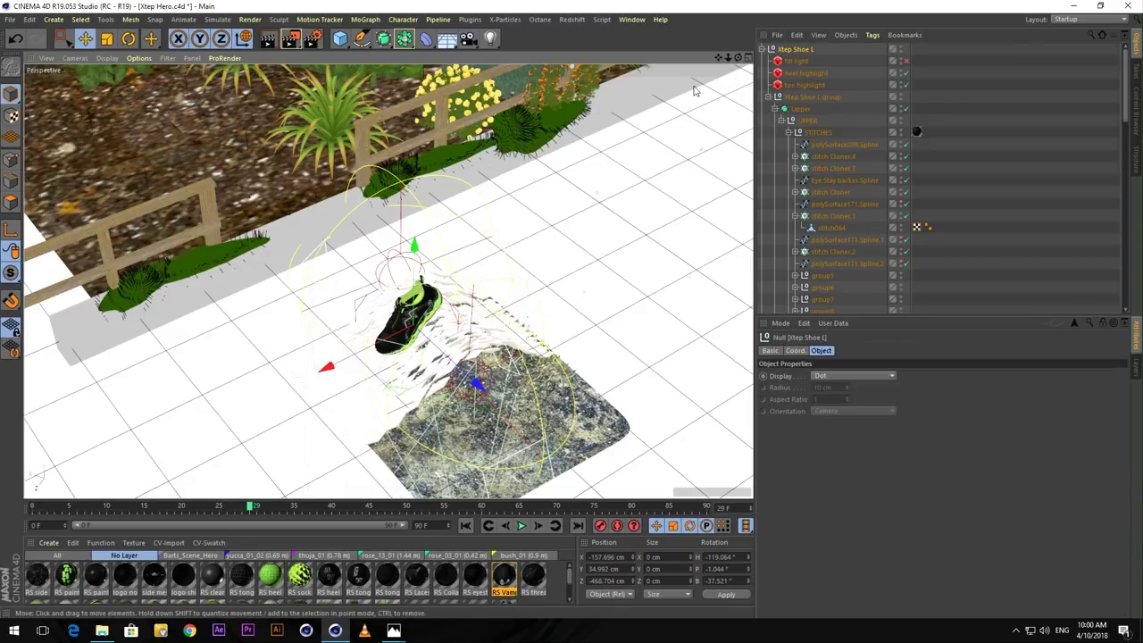
left_click_drag(719, 58, 768, 5)
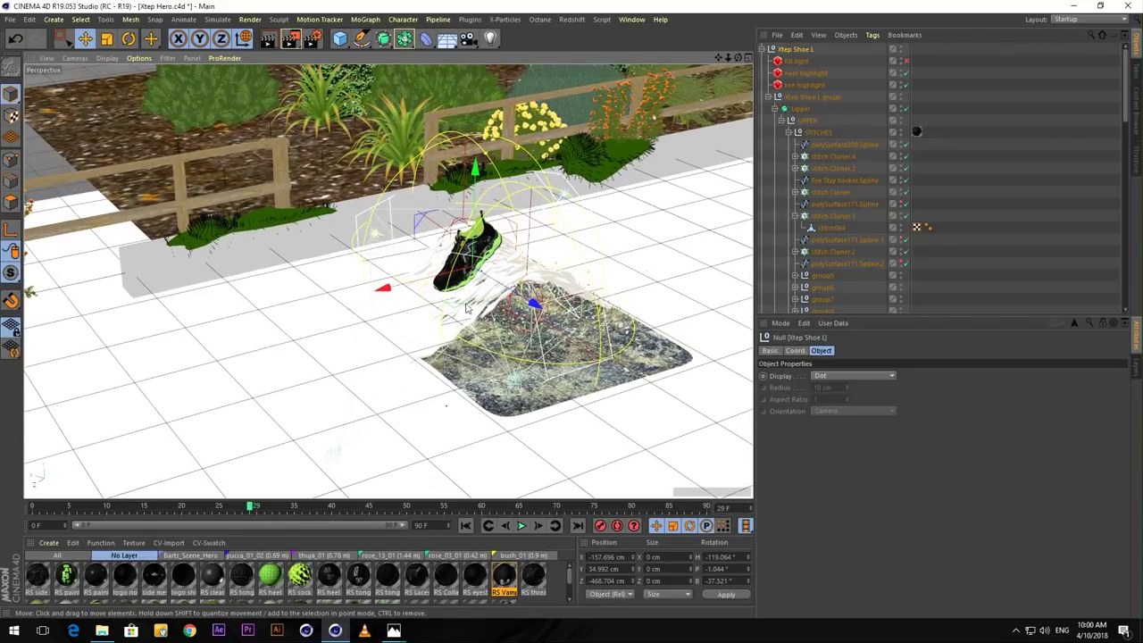
left_click_drag(730, 59, 542, 182)
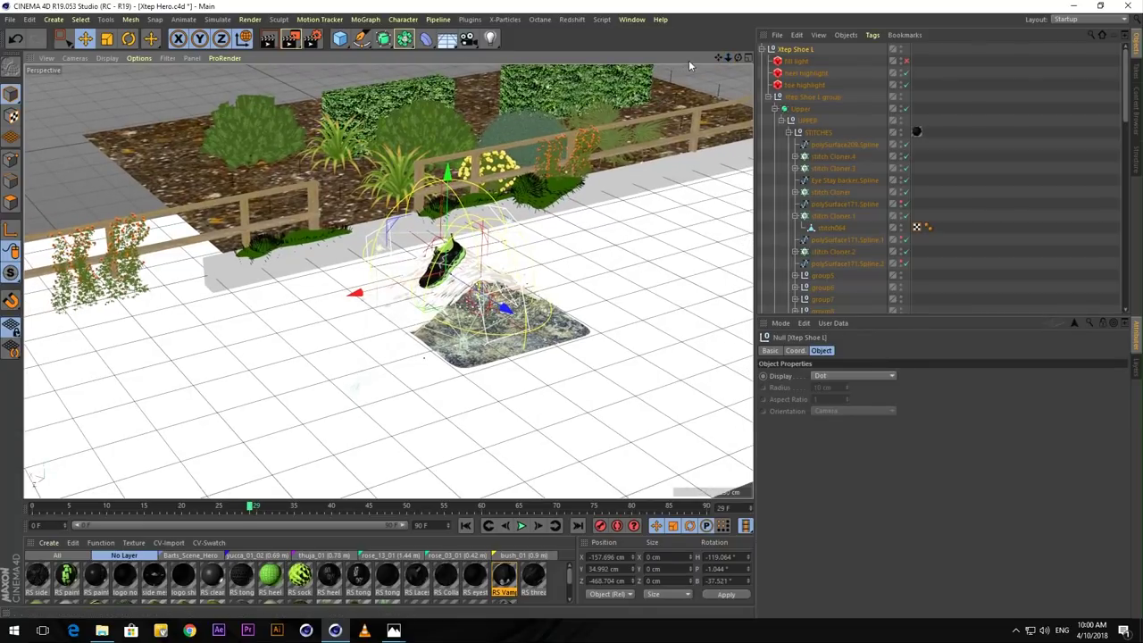
left_click_drag(717, 58, 835, 25)
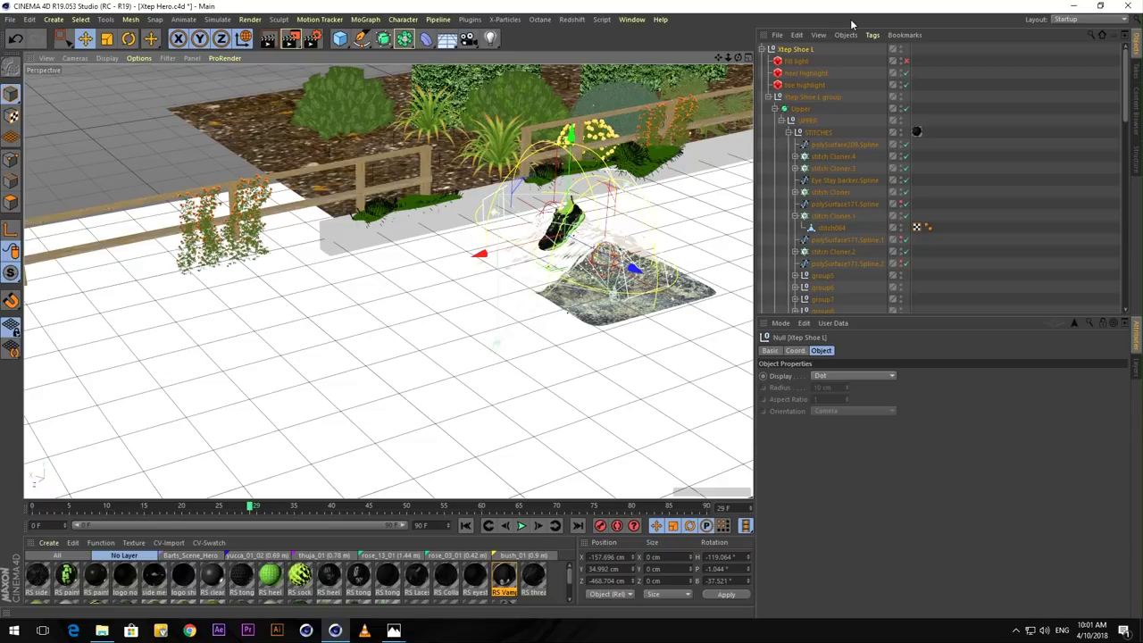
left_click_drag(728, 58, 619, 114)
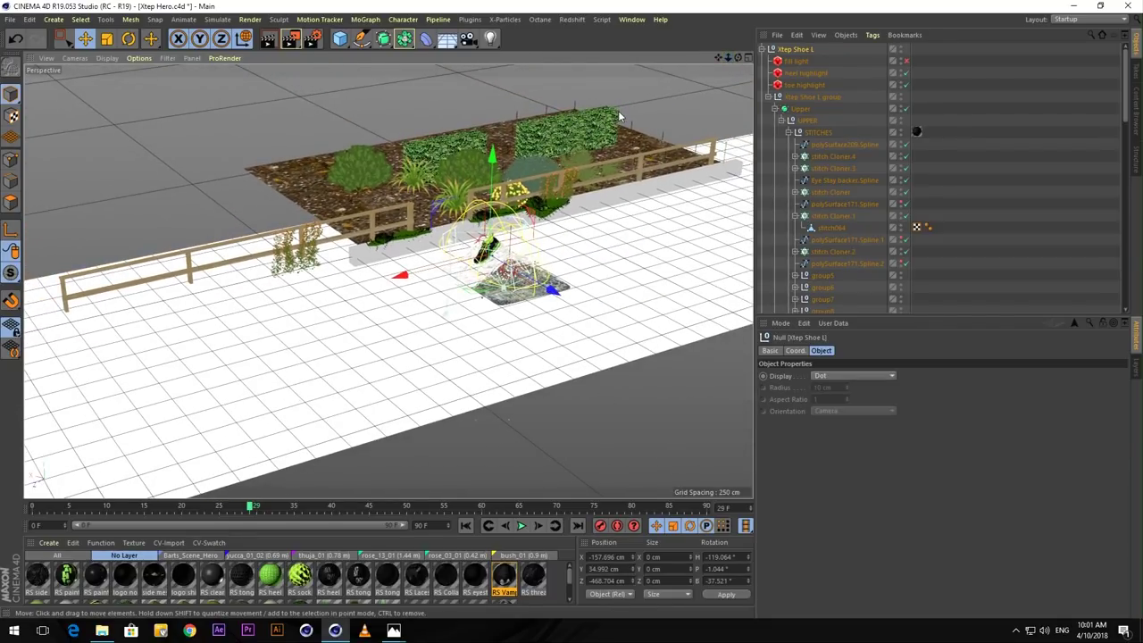
left_click(632, 19)
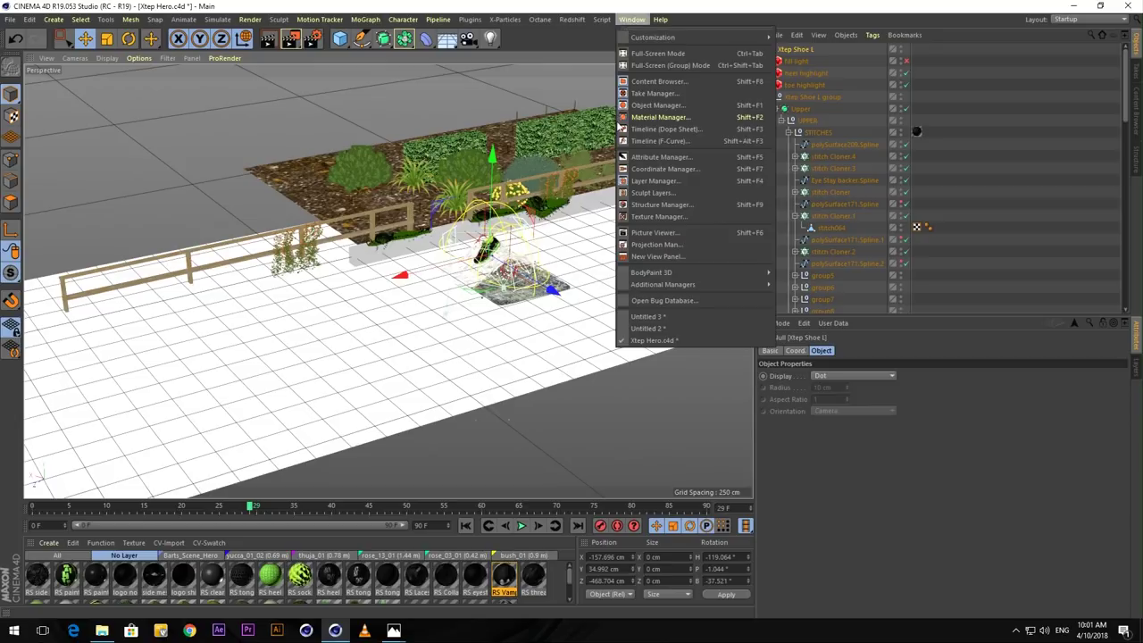
left_click(647, 318)
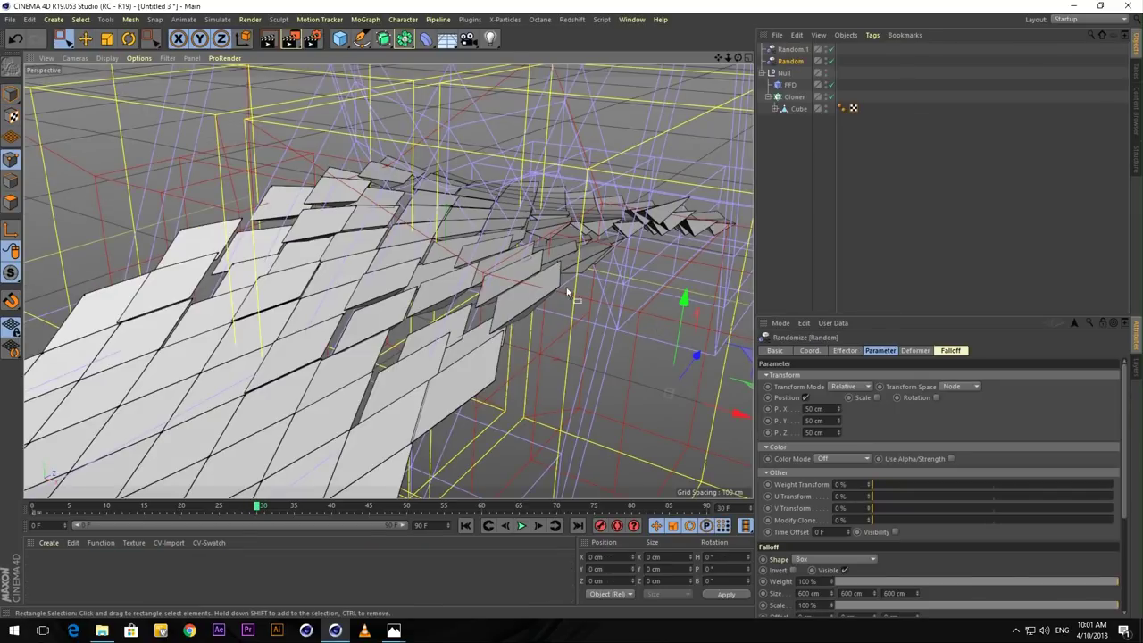
Select both Random effectors and enter 150 cm position randomness.
mouse_move(732, 60)
left_mouse_down()
mouse_move(705, 67)
mouse_move(730, 61)
left_mouse_up()
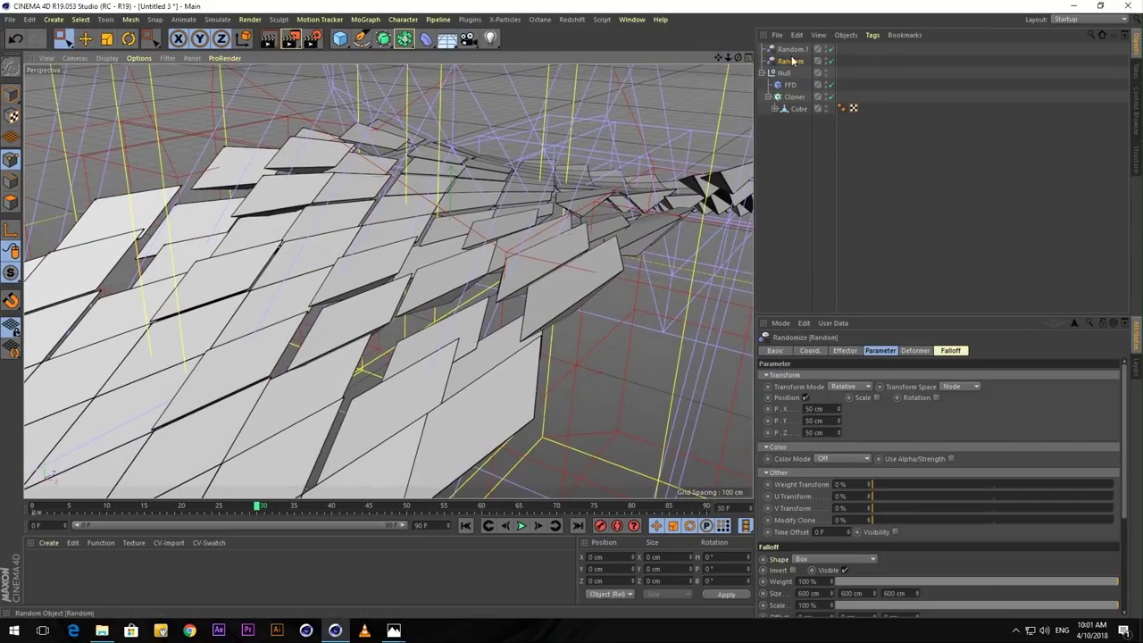
left_click(790, 61, "ctrl")
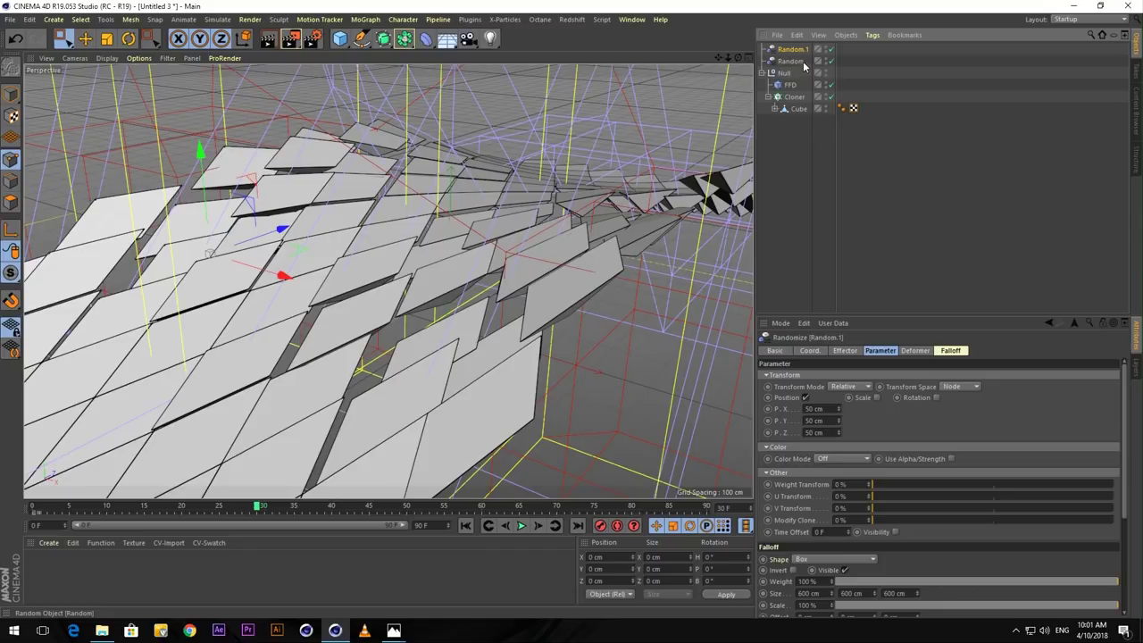
left_click(807, 408)
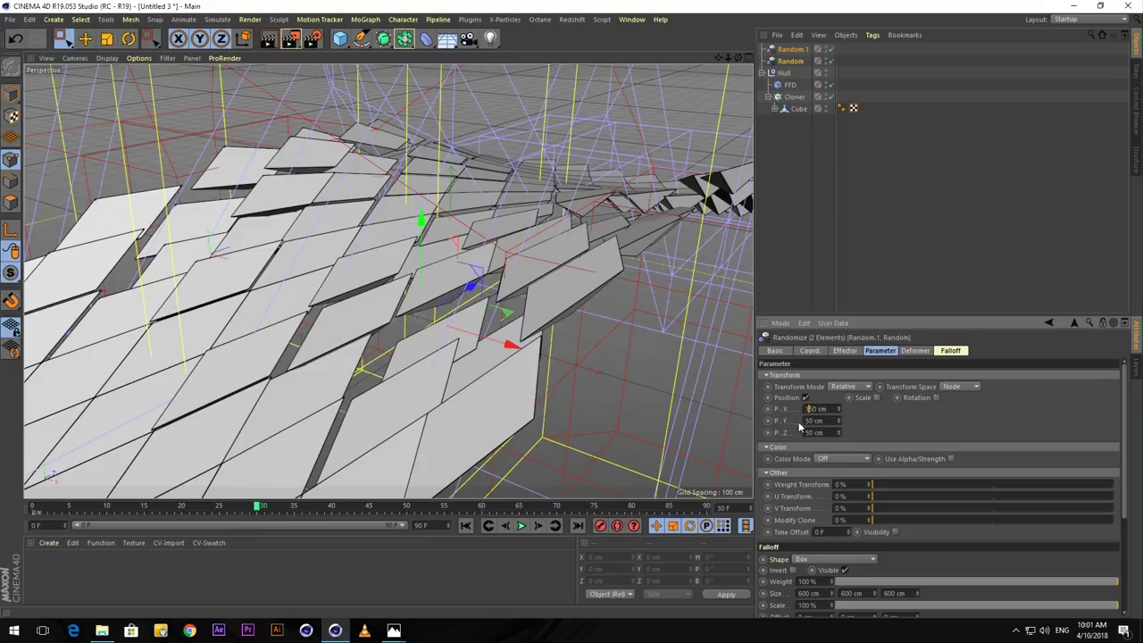
type("1")
key("Tab")
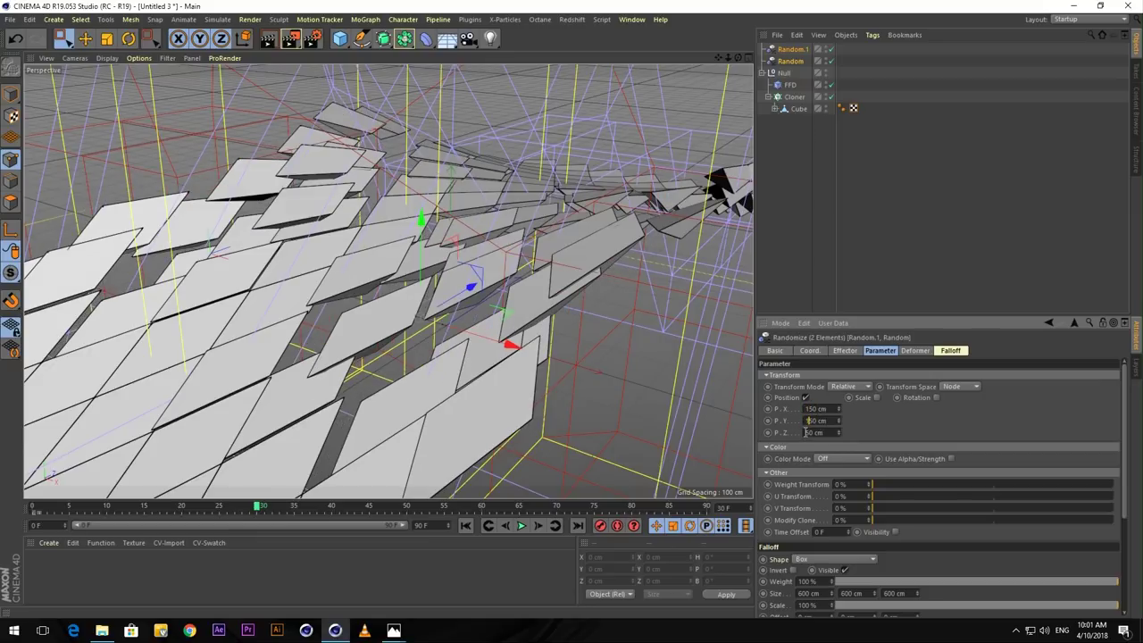
type("1")
key("Tab")
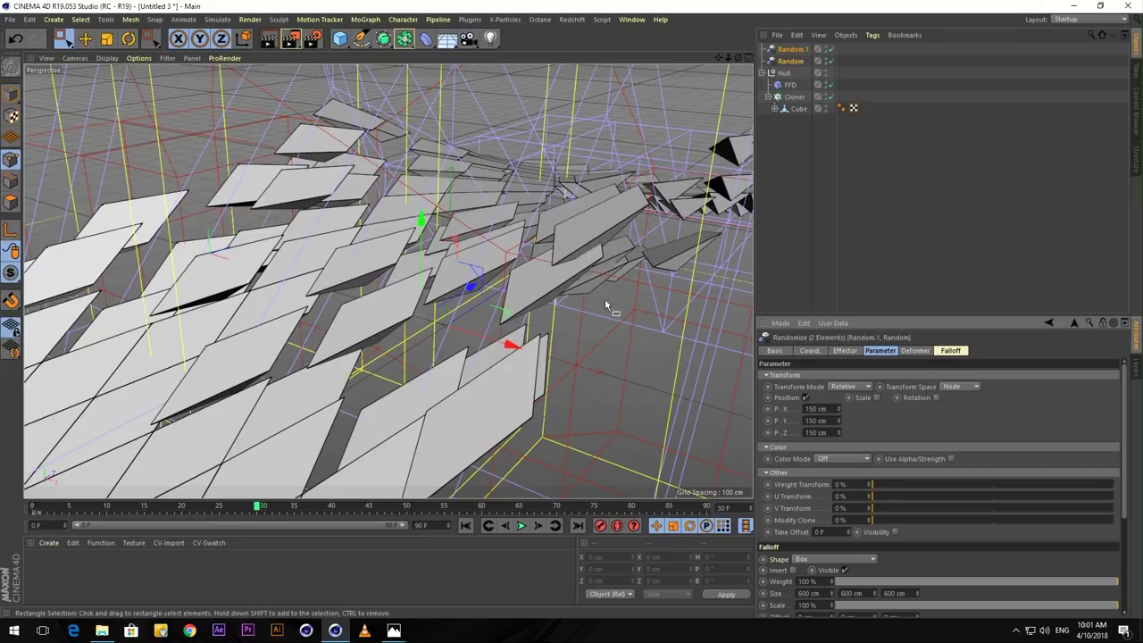
Set P.X and P.Z randomness to 0 cm, leaving P.Y at 150 cm.
left_click(808, 408)
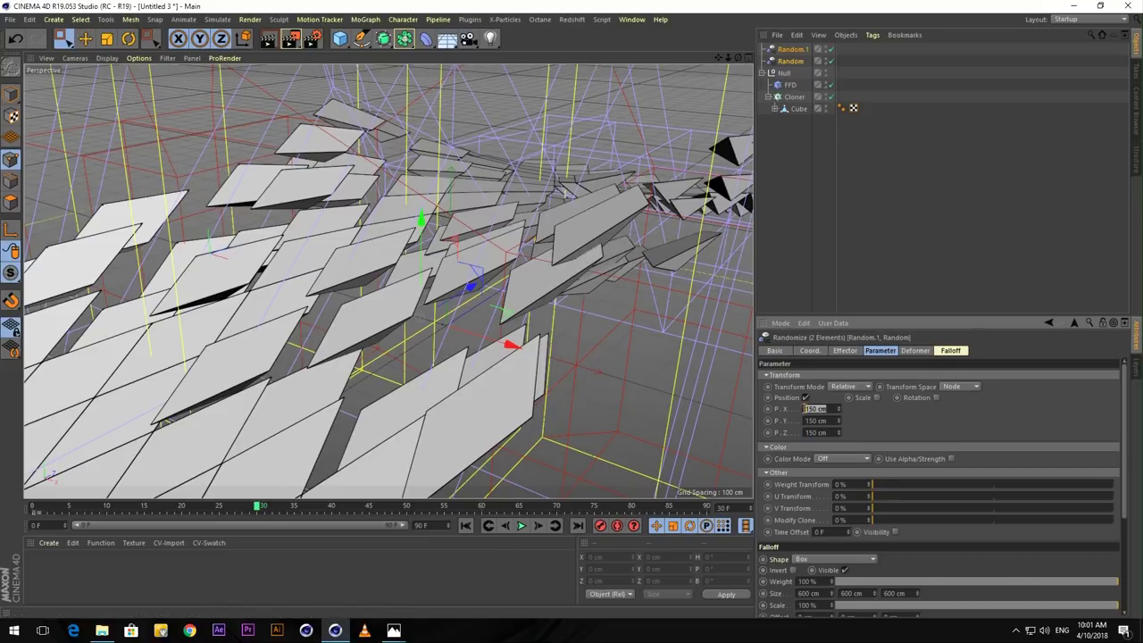
key("Return")
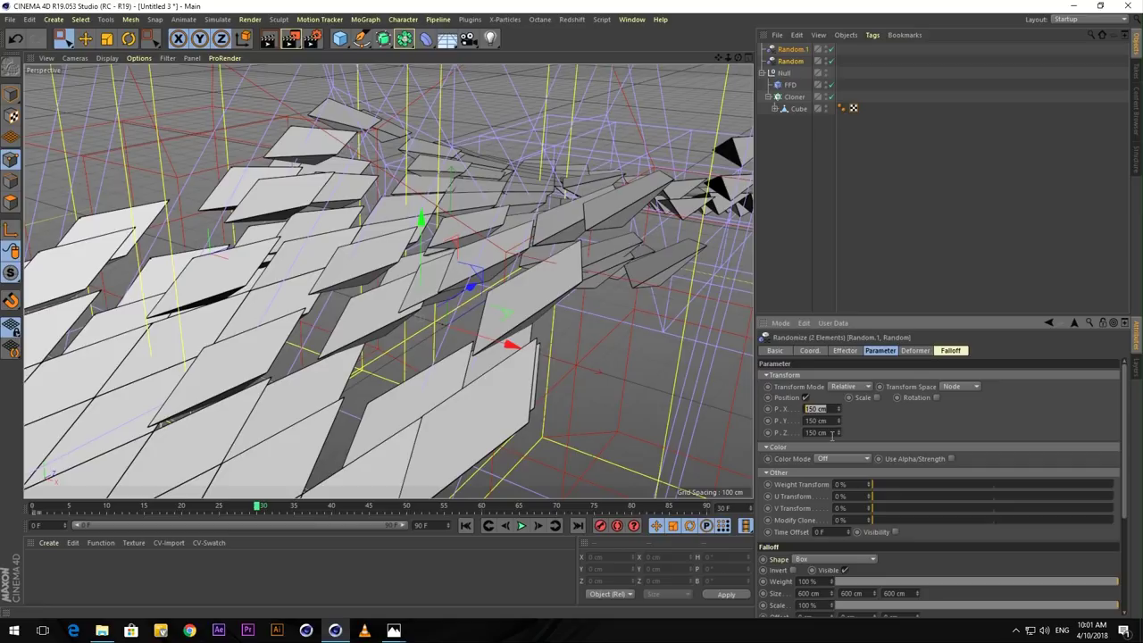
type("0")
left_click(830, 433)
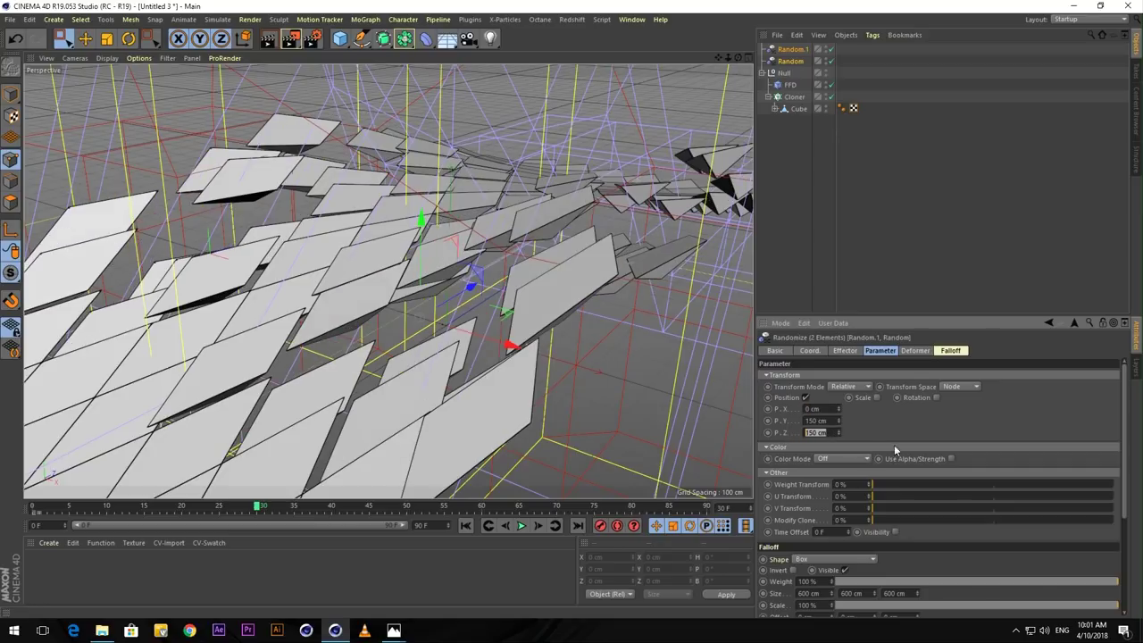
type("0")
key("Return")
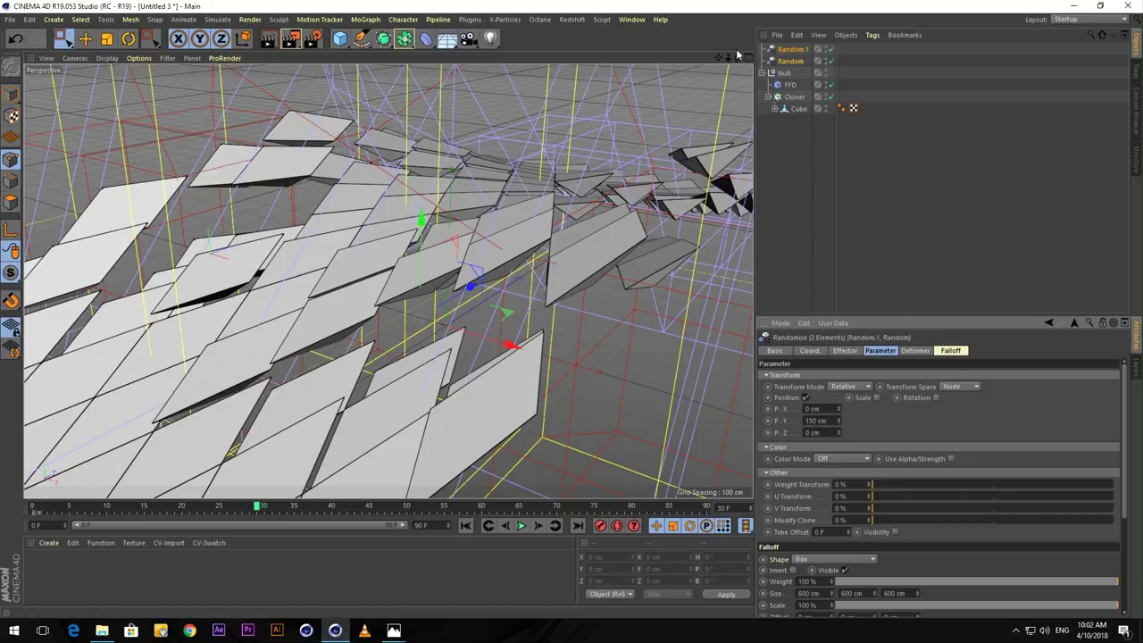
left_click_drag(737, 58, 648, 75)
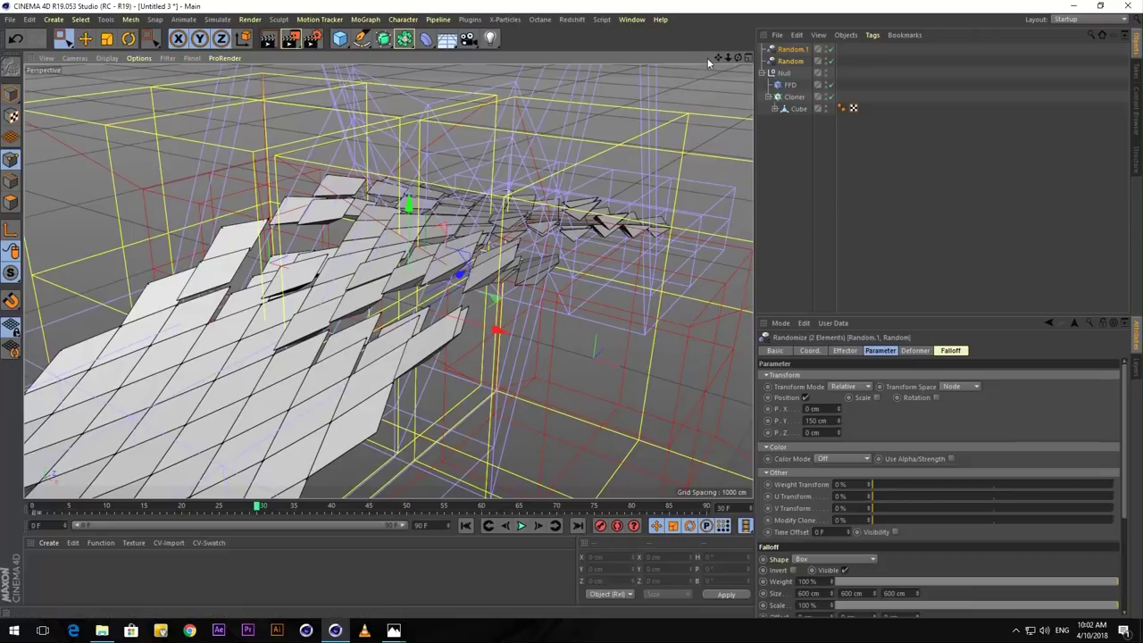
left_click_drag(727, 57, 472, 56)
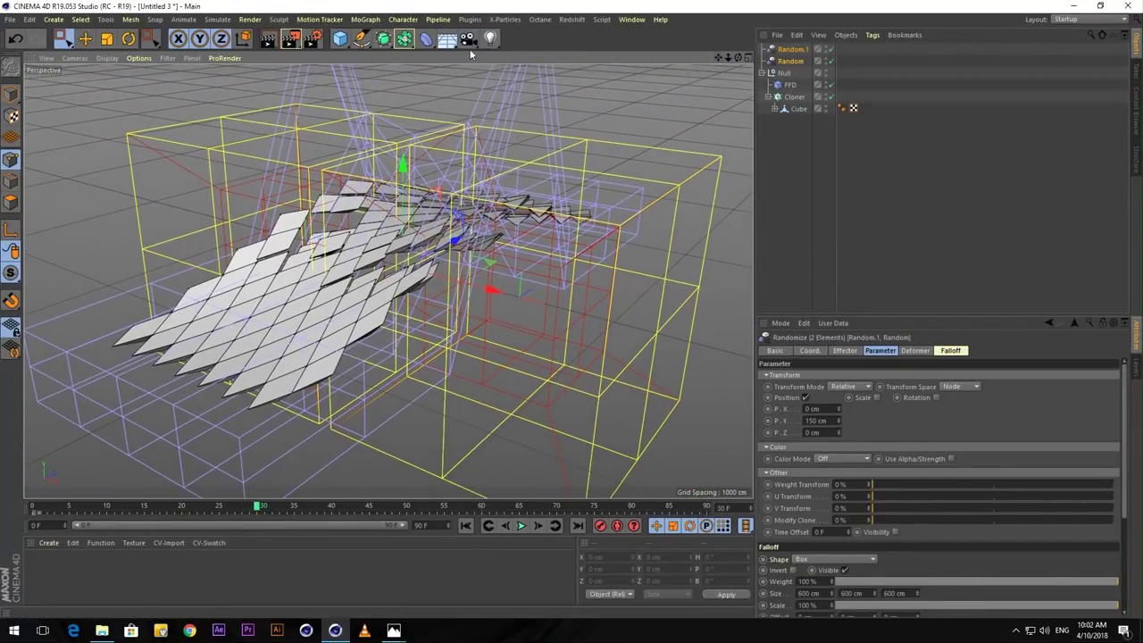
Add a Plane object sized 3400 cm wide and high.
left_click(338, 42)
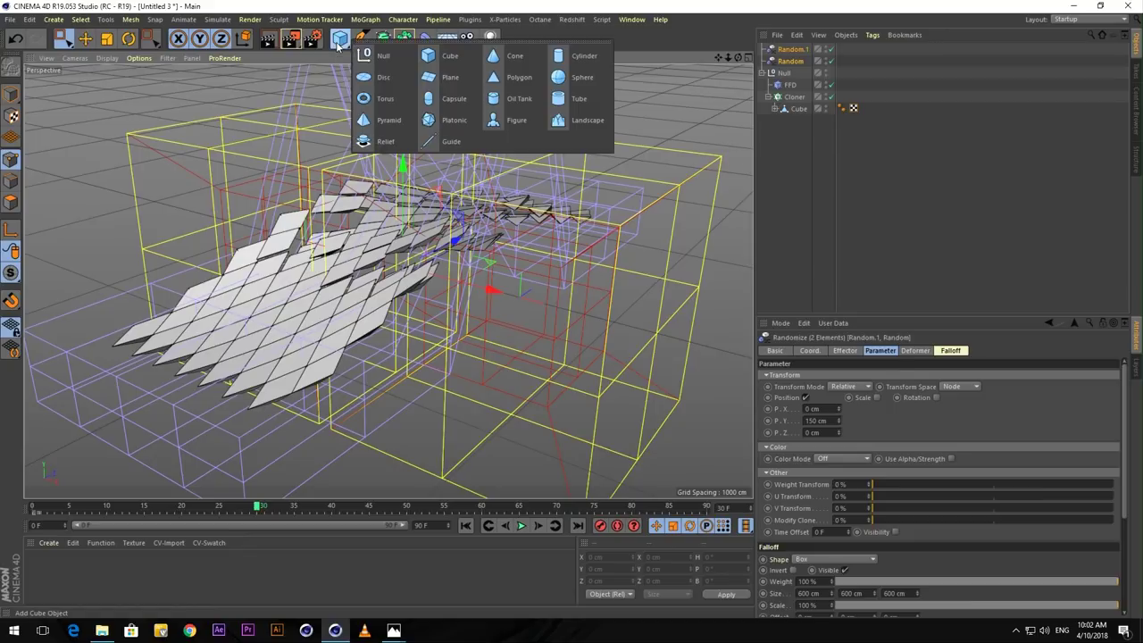
left_click(447, 77)
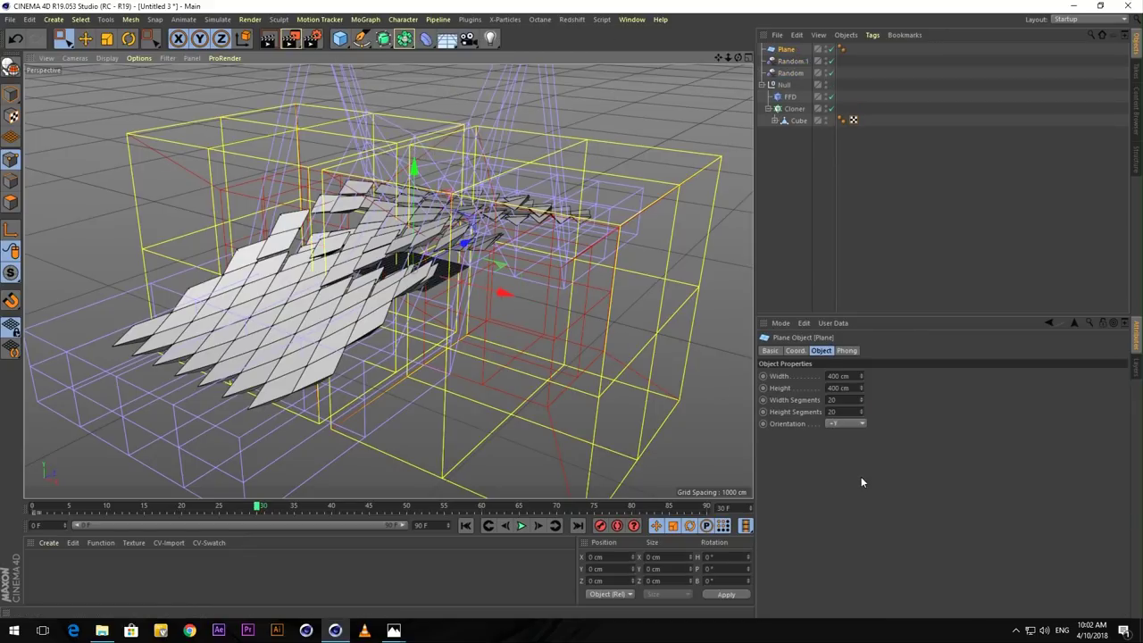
left_click(830, 376)
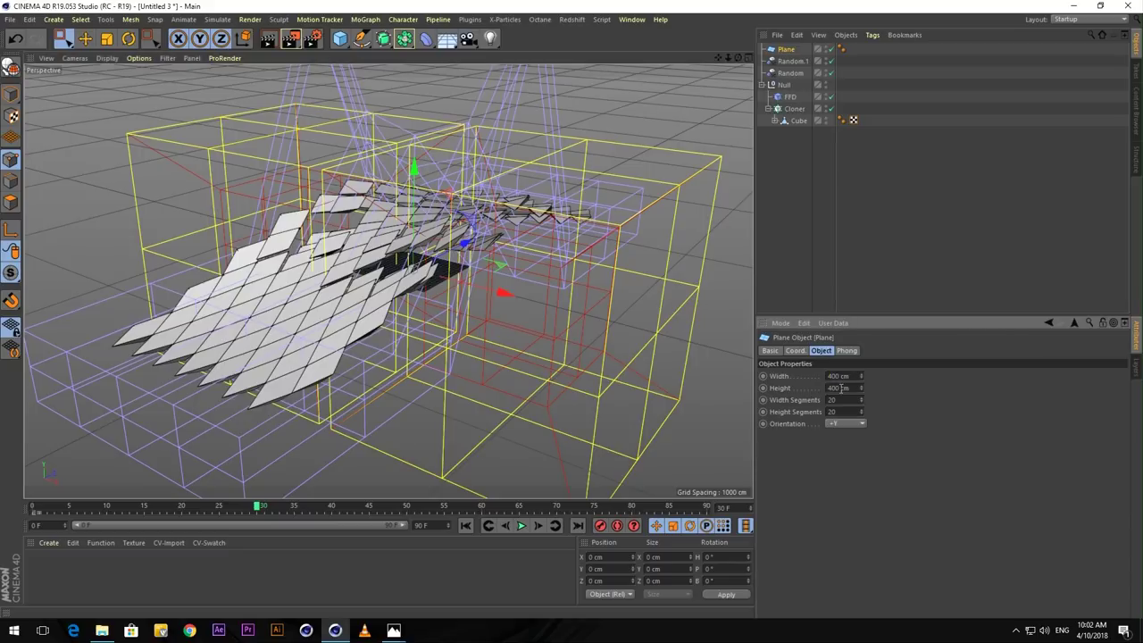
left_click(828, 389)
type("3")
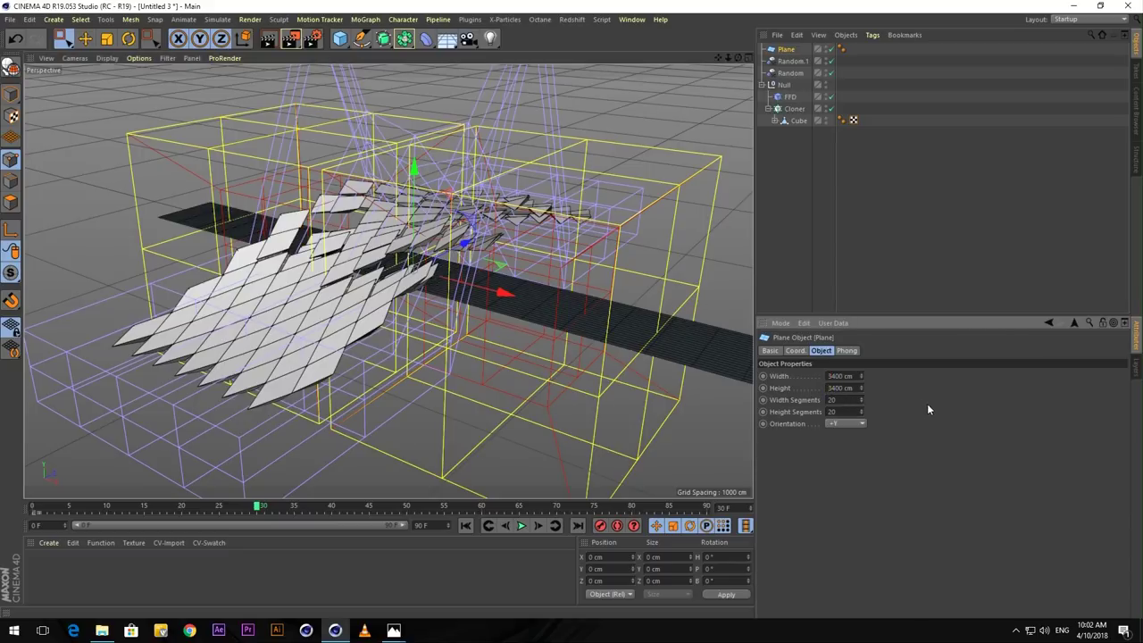
key("Return")
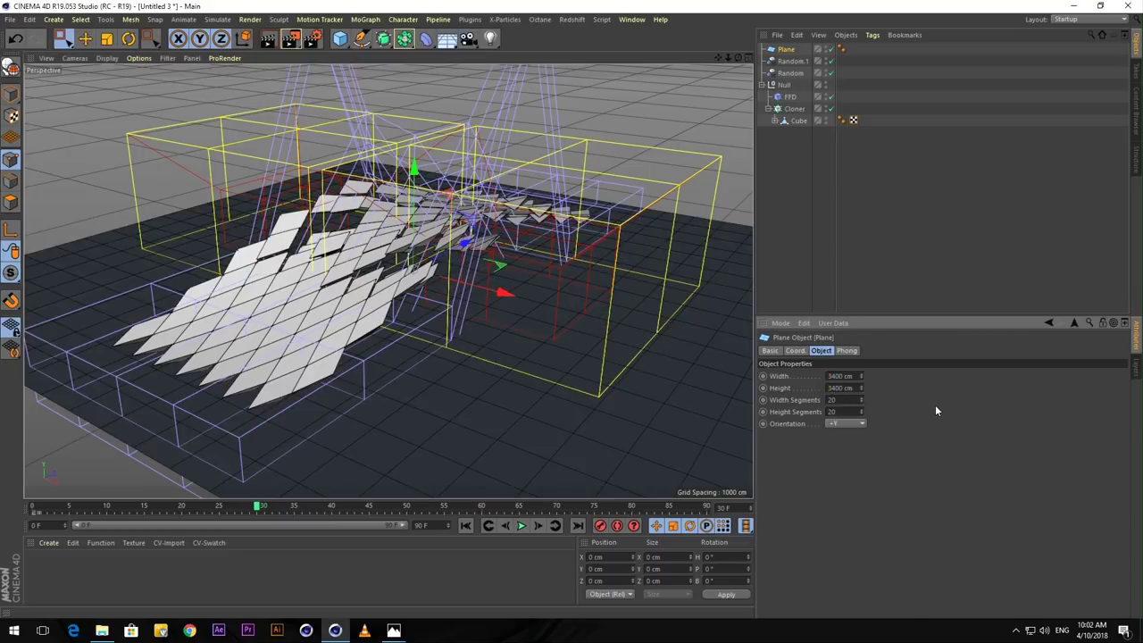
Enlarge the plane to 20400 cm and orbit the view across it.
left_click(831, 376)
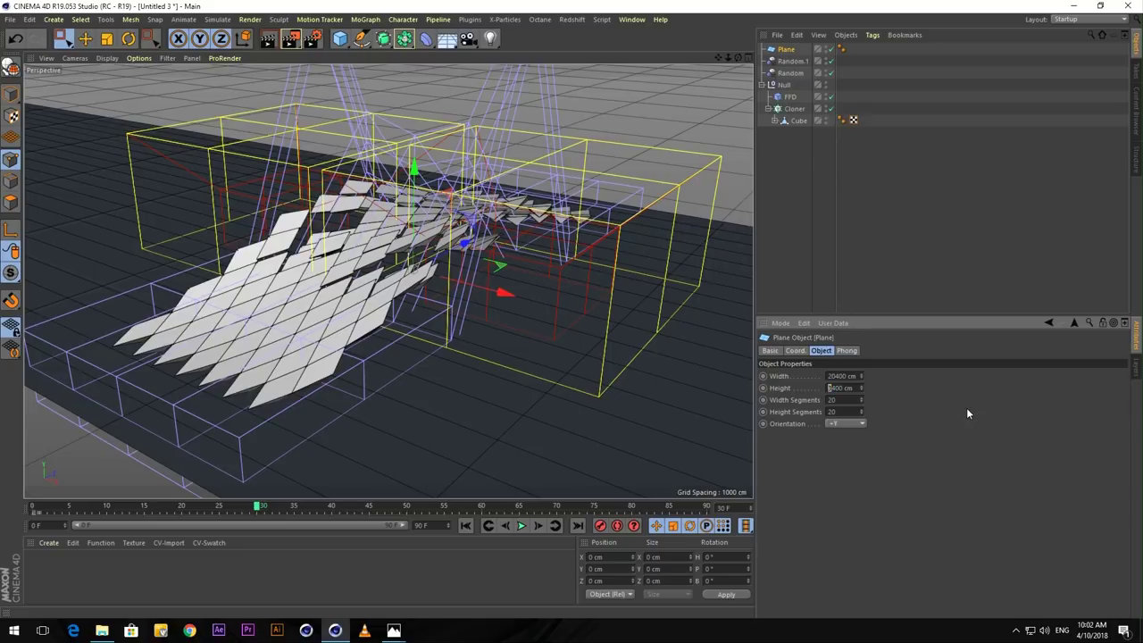
type("0")
key("Return")
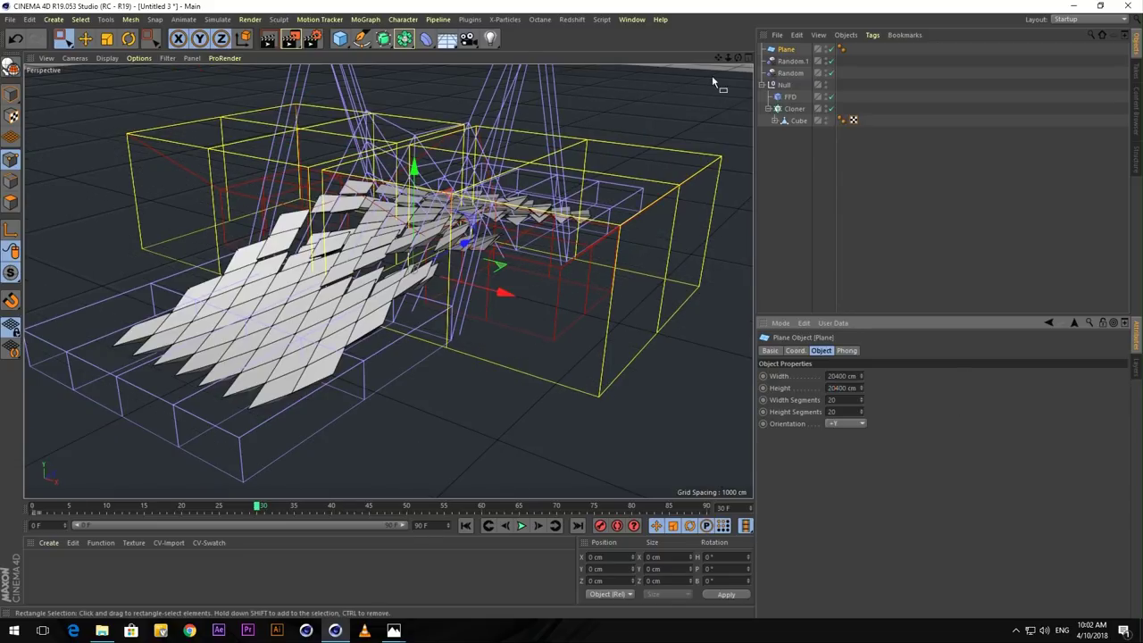
left_click_drag(419, 214, 492, 259, "alt")
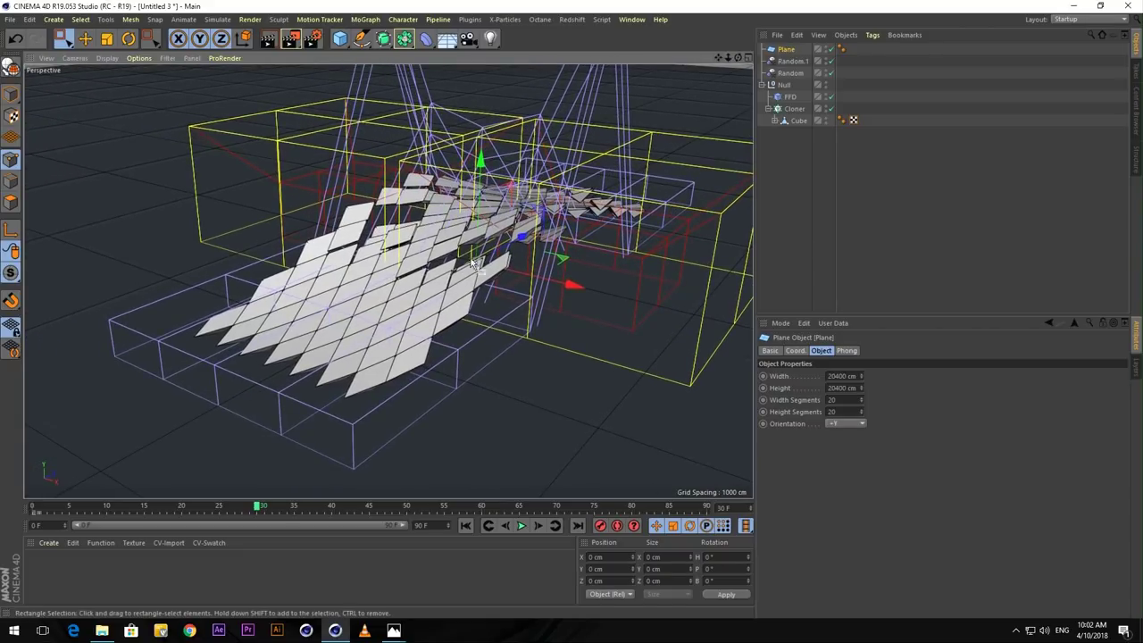
left_click_drag(477, 158, 277, 115)
Render the viewport, then open the Redshift RenderView window and move it aside.
left_click(270, 38)
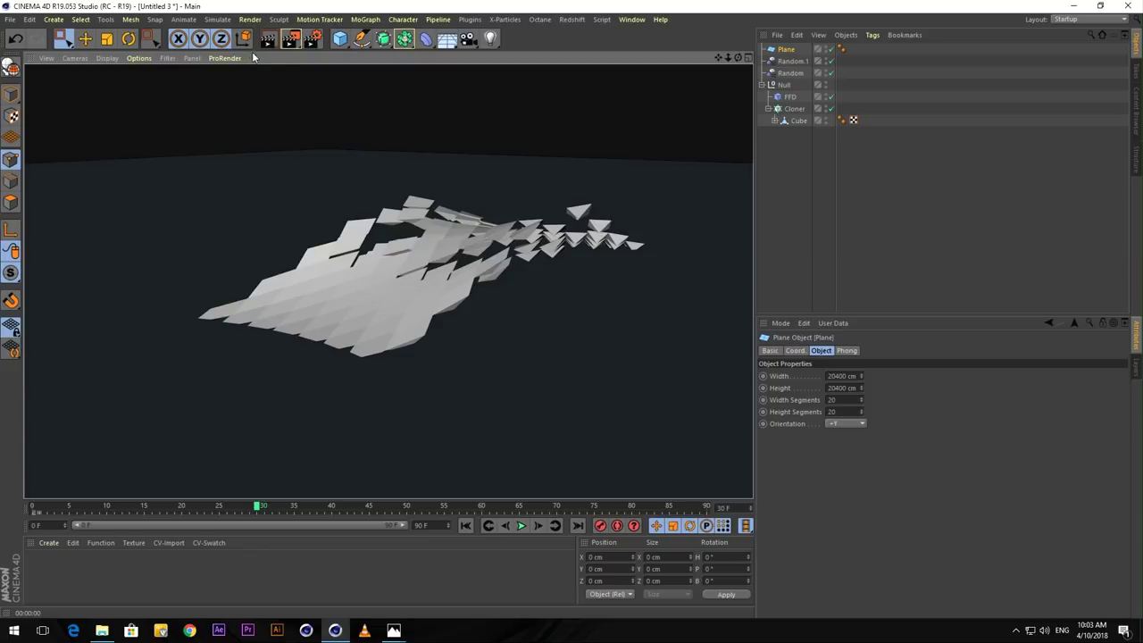
left_click(572, 20)
mouse_move(596, 89)
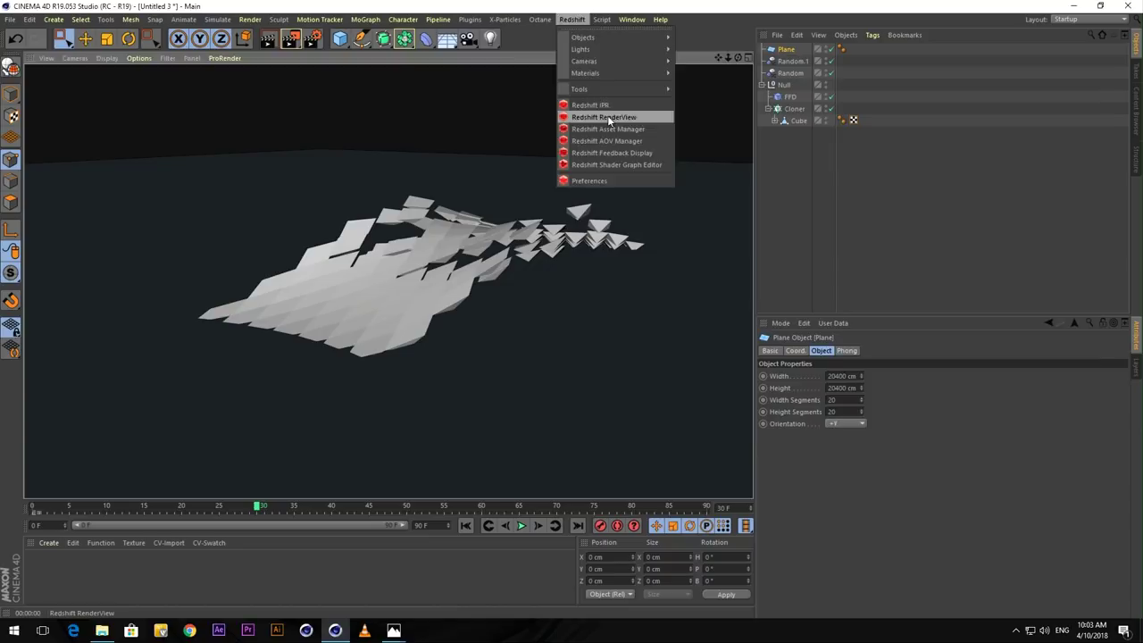
left_click(614, 118)
left_click_drag(763, 103, 462, 92)
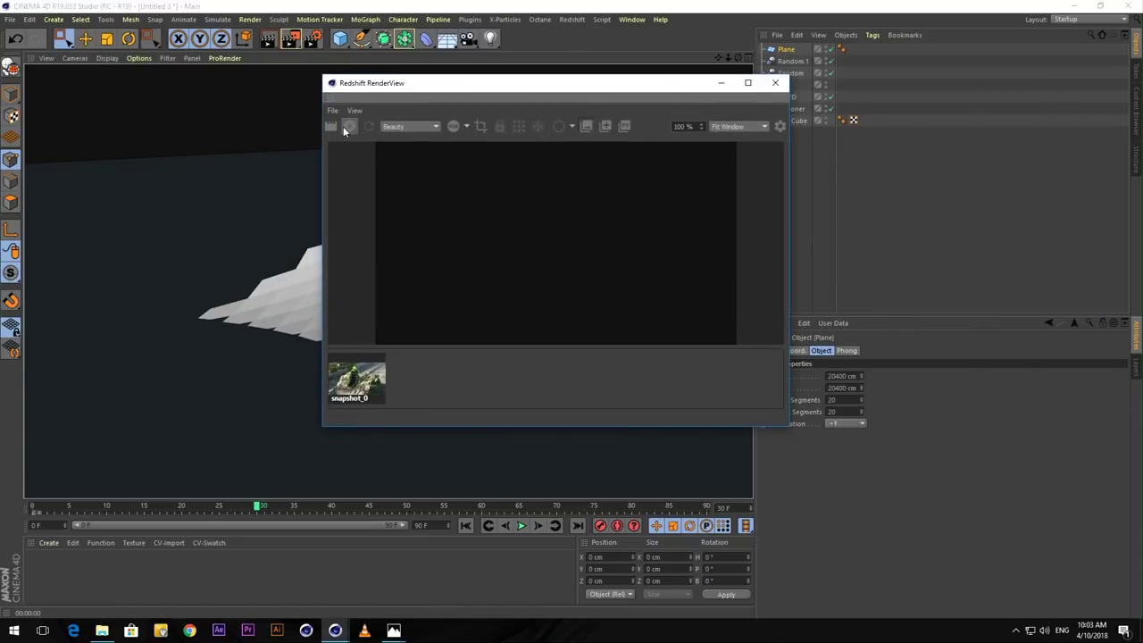
Start a Redshift render, rearrange the RenderView window, and browse Redshift's light types.
left_click(348, 126)
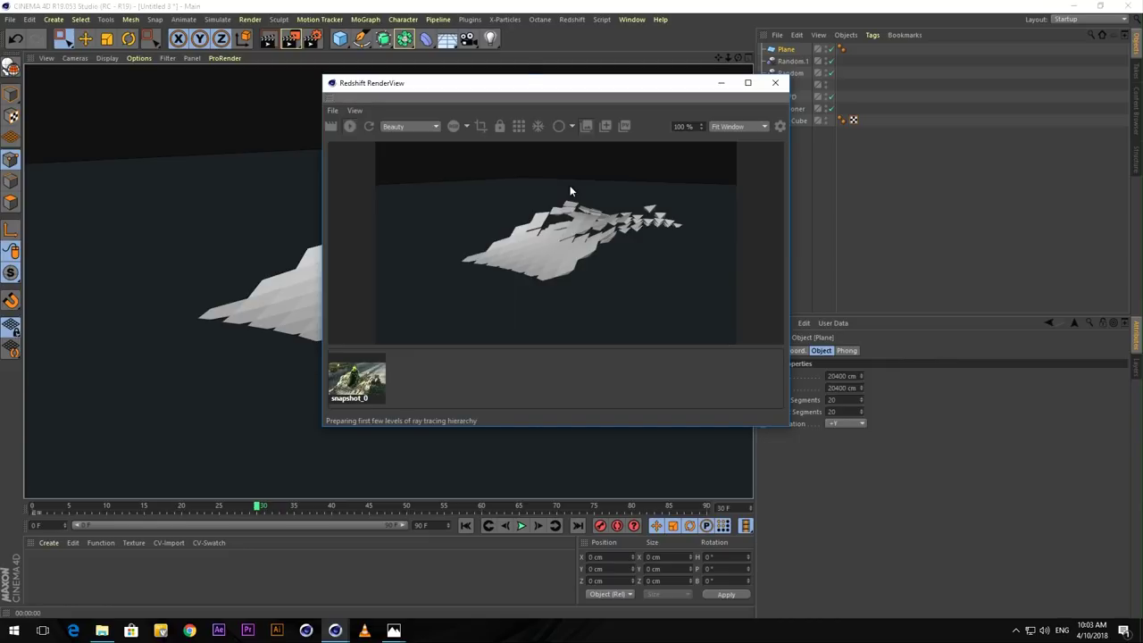
left_click_drag(499, 85, 423, 60)
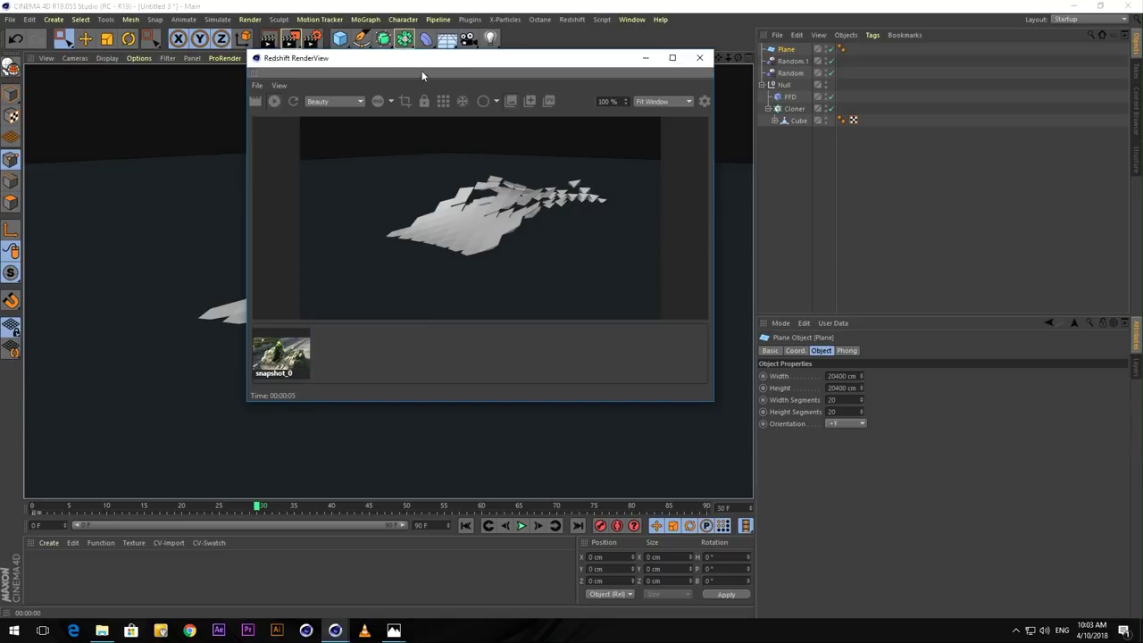
left_click_drag(421, 75, 574, 95)
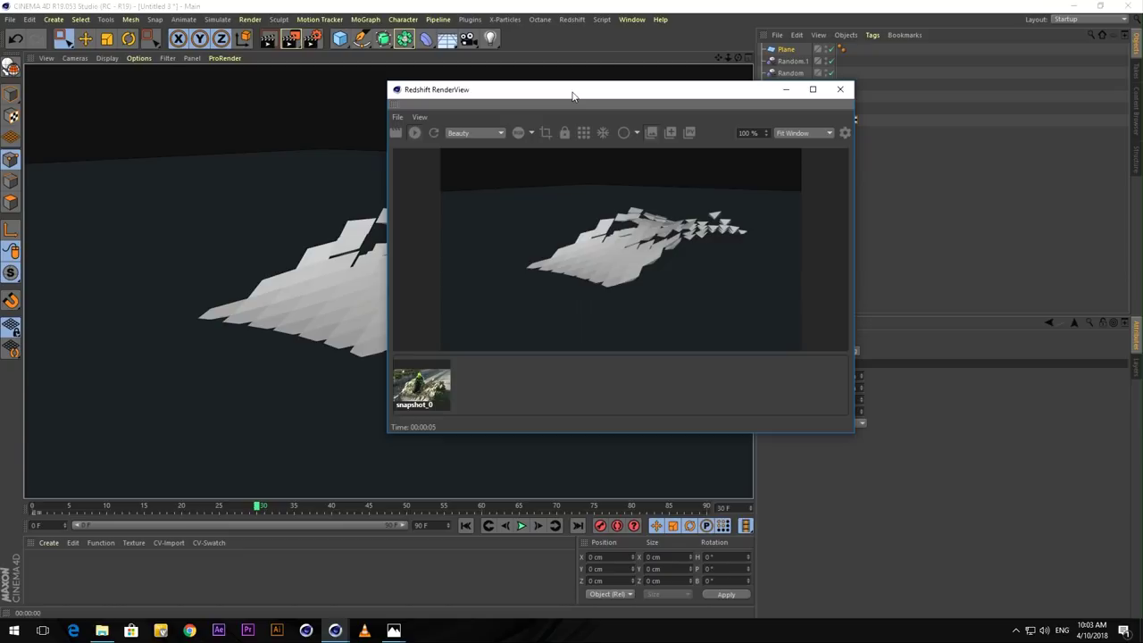
left_click_drag(575, 96, 349, 102)
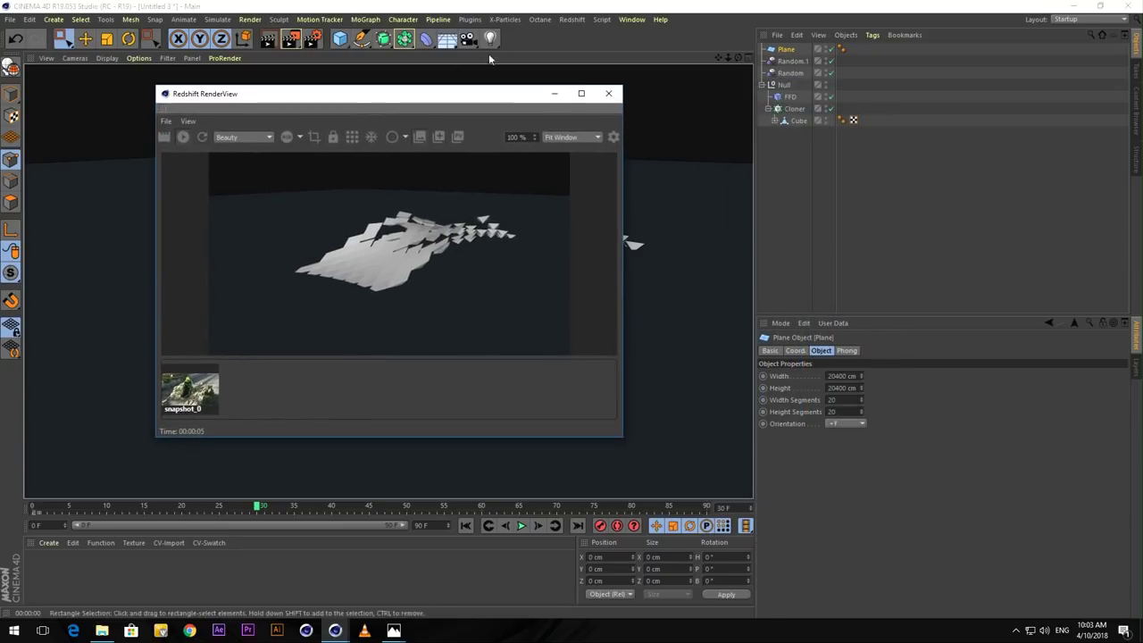
left_click(569, 20)
mouse_move(576, 51)
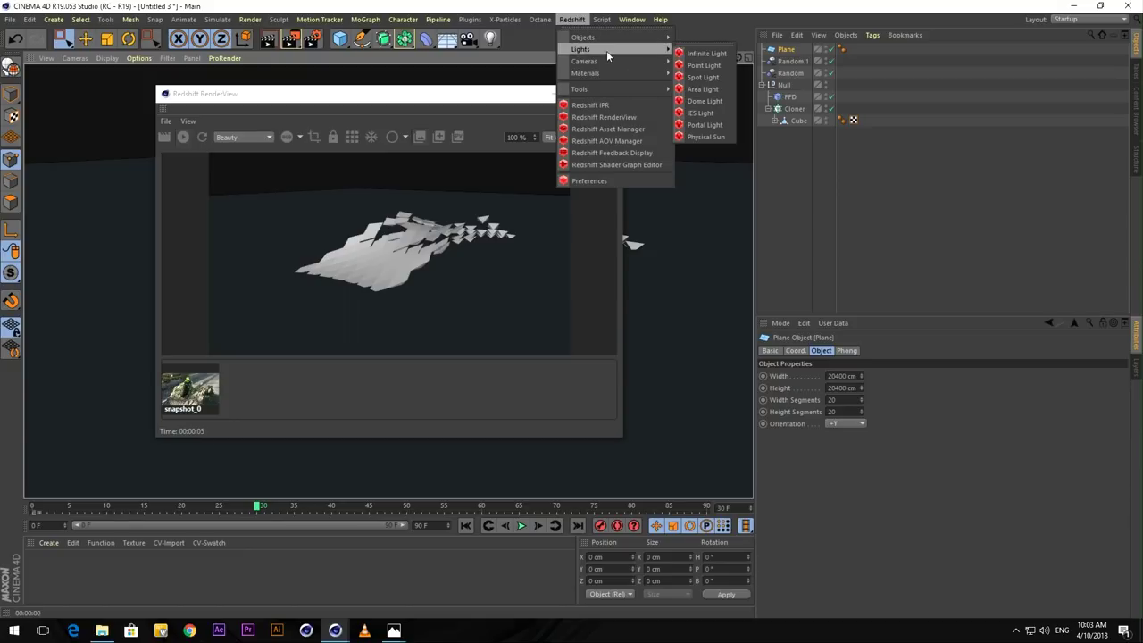
Add an RS Dome Light using the HdrSkySunset006_HDR_HIRES_1_1.exr image.
left_click(716, 101)
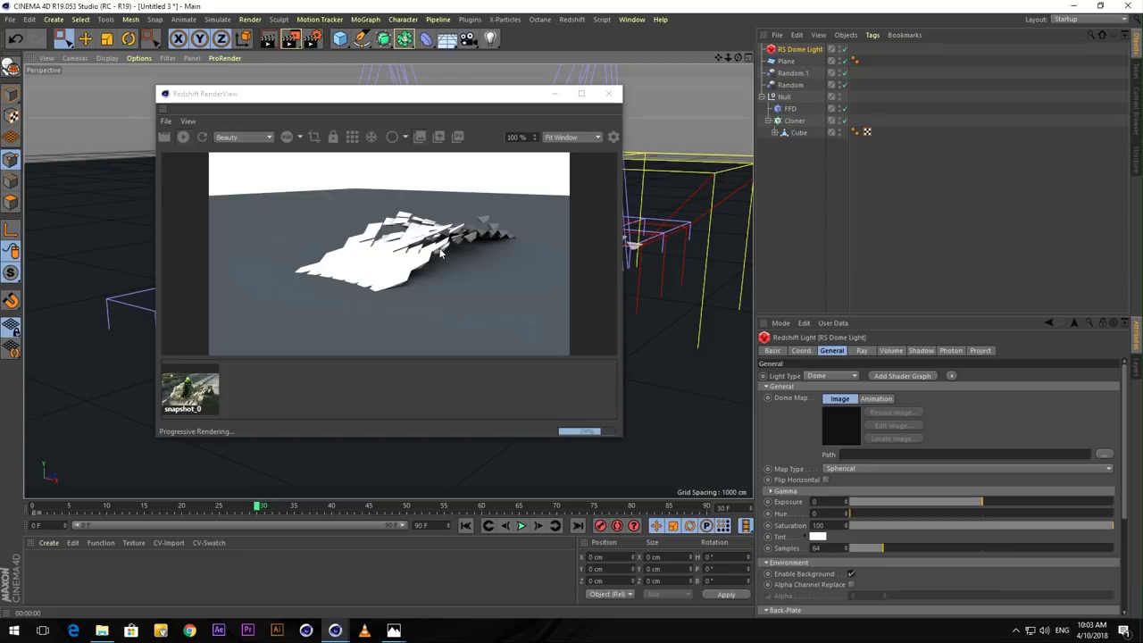
left_click(1103, 454)
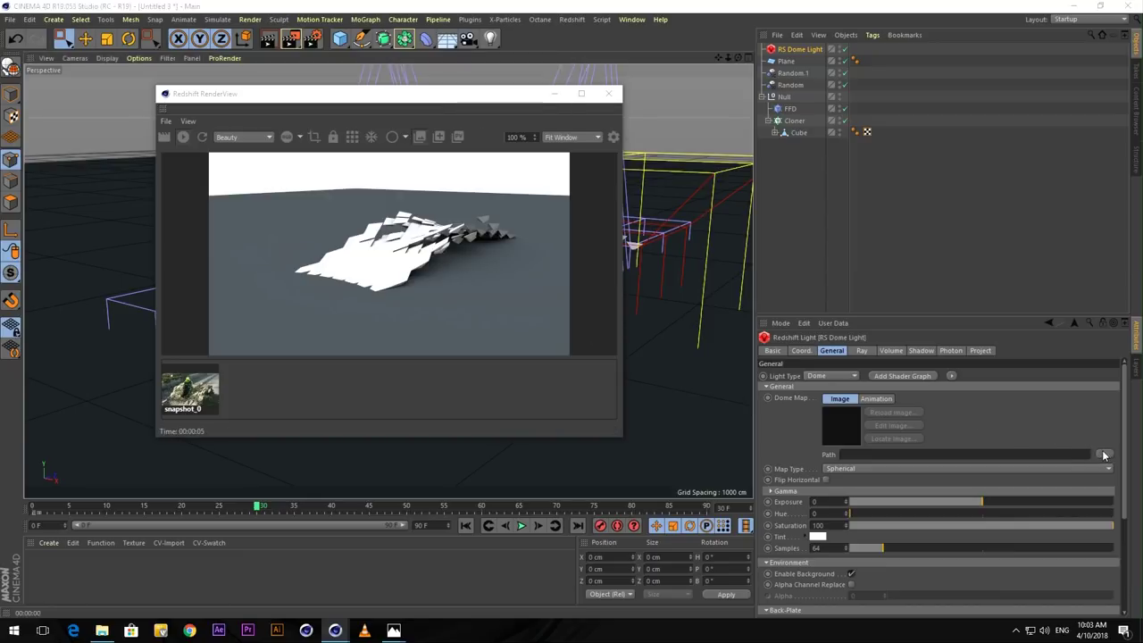
scroll(404, 179, "down", 3)
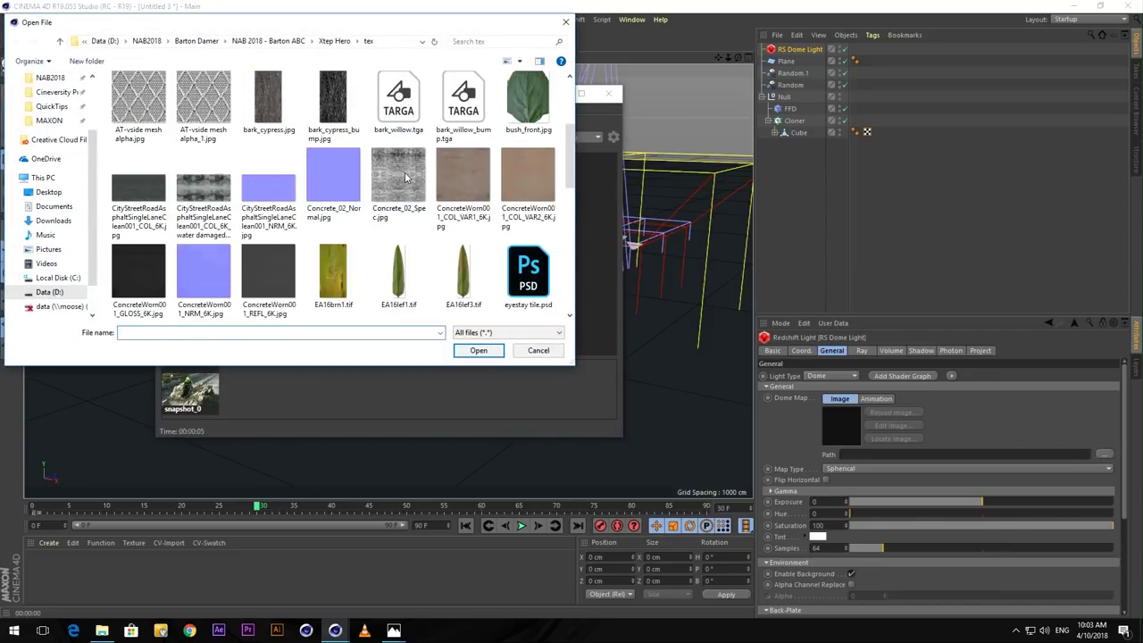
scroll(404, 179, "down", 3)
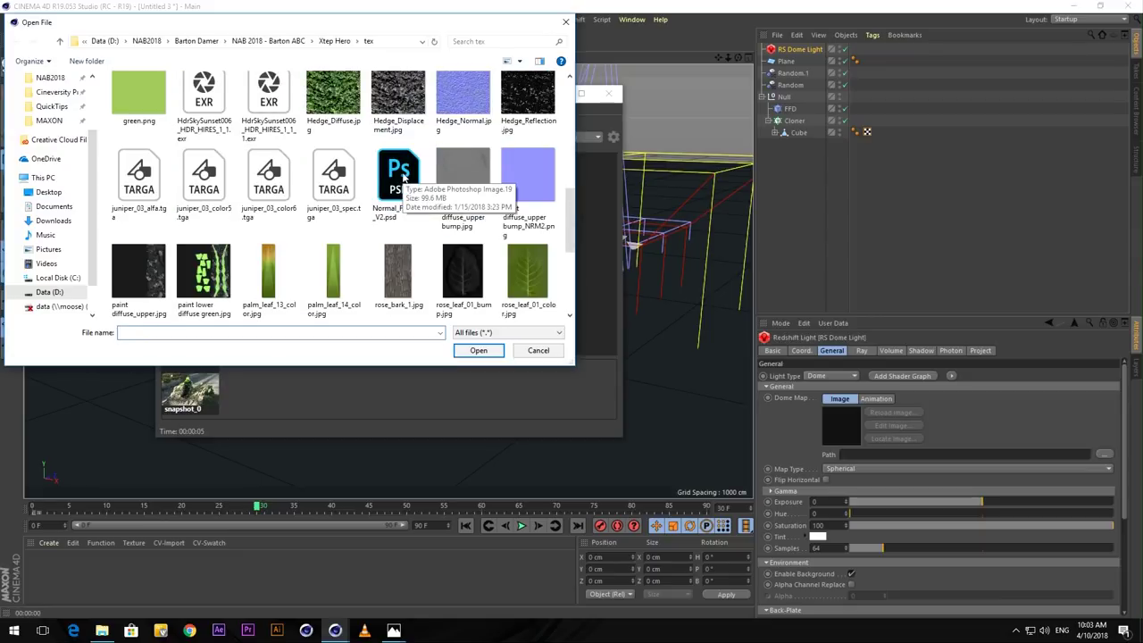
scroll(402, 177, "down", 2)
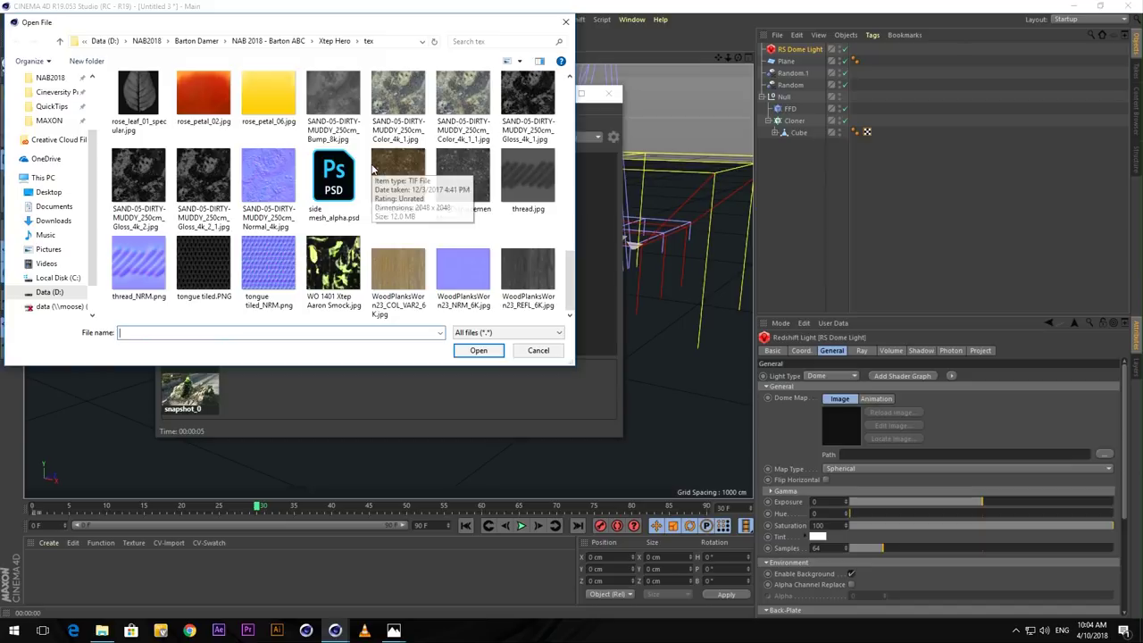
scroll(375, 168, "up", 2)
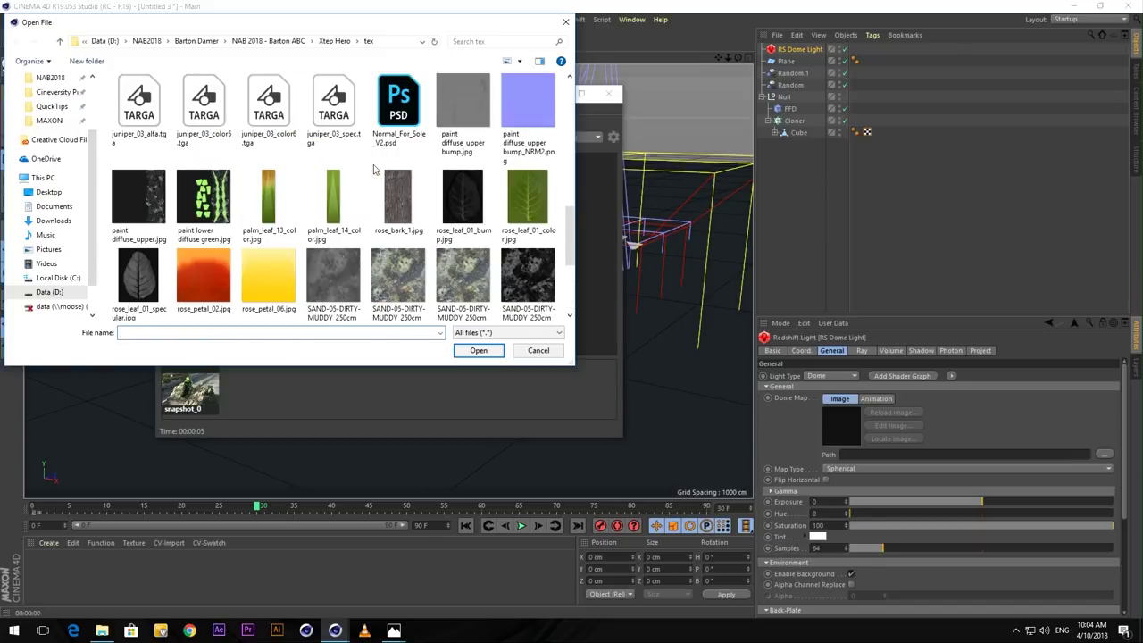
scroll(339, 168, "up", 2)
left_click(192, 178)
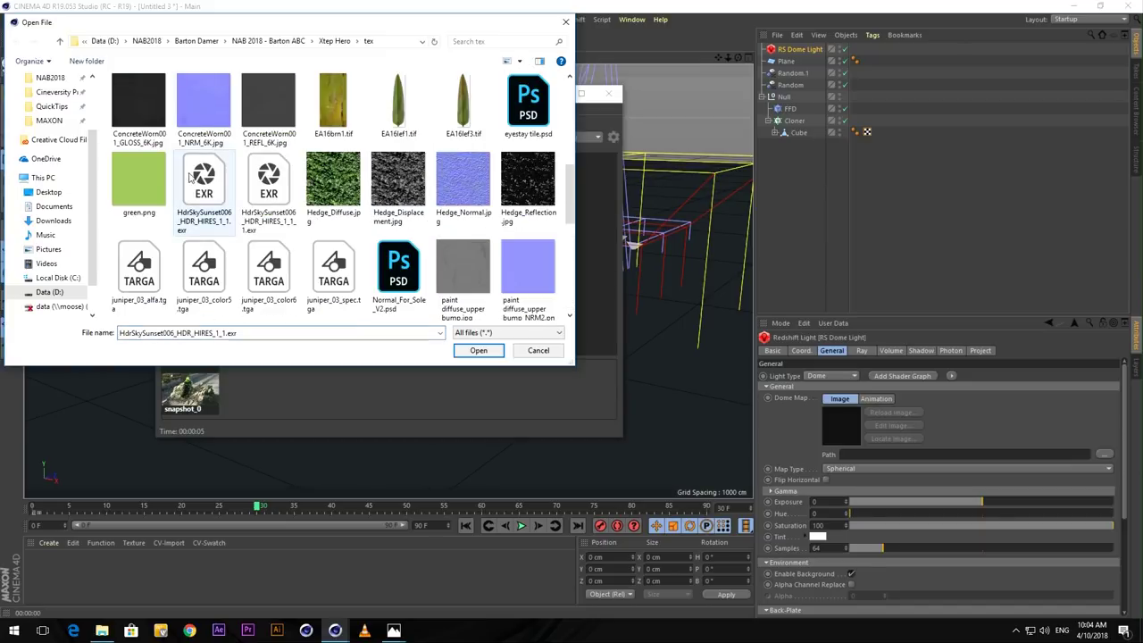
left_click(476, 351)
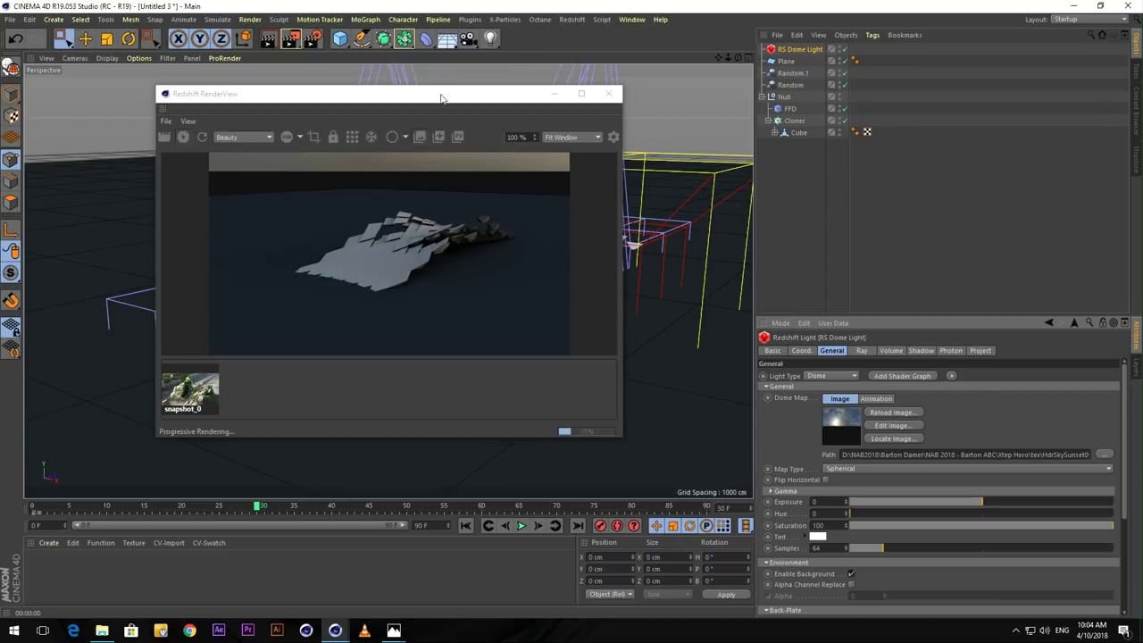
Move the RenderView window aside and orbit to a low horizontal angle on the tiles.
left_click_drag(431, 96, 825, 61)
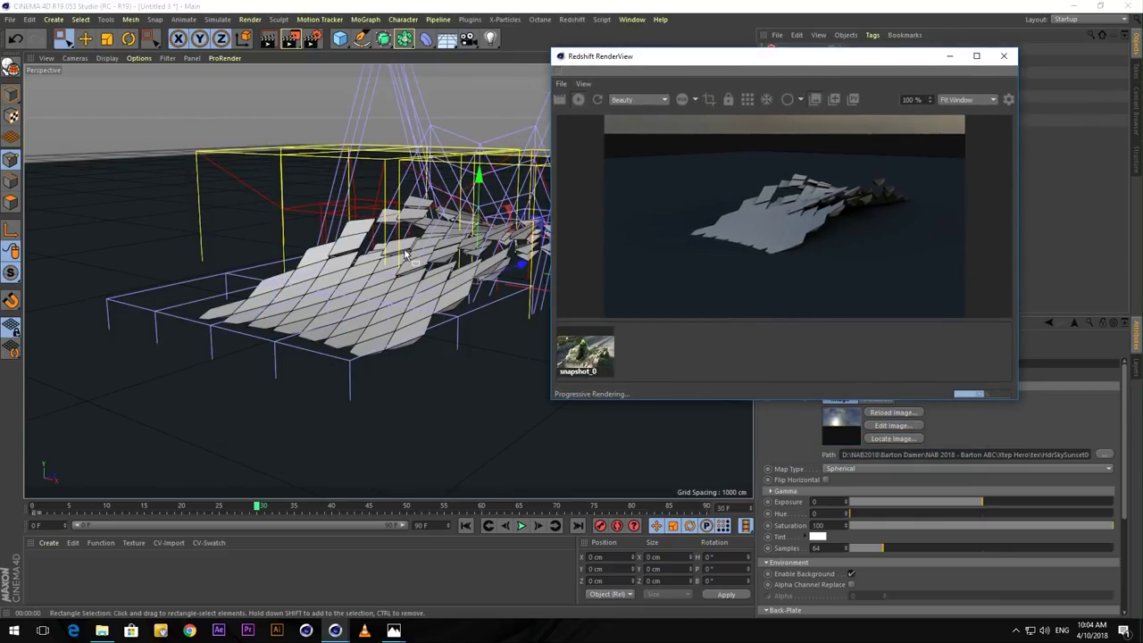
left_click_drag(409, 254, 571, 242, "alt")
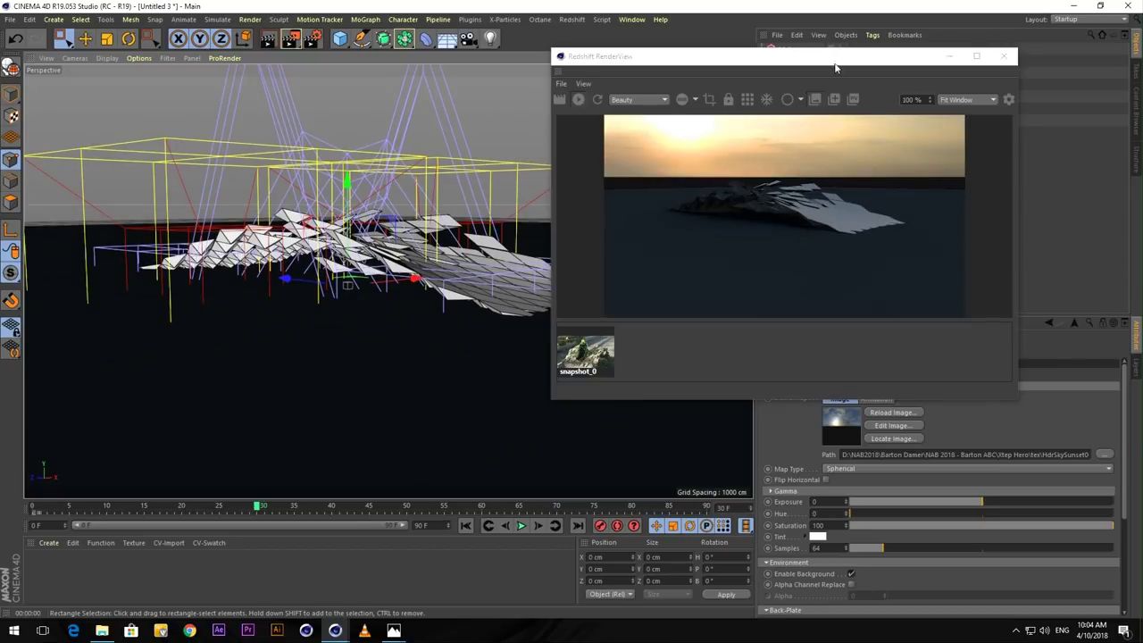
left_click_drag(780, 62, 527, 117)
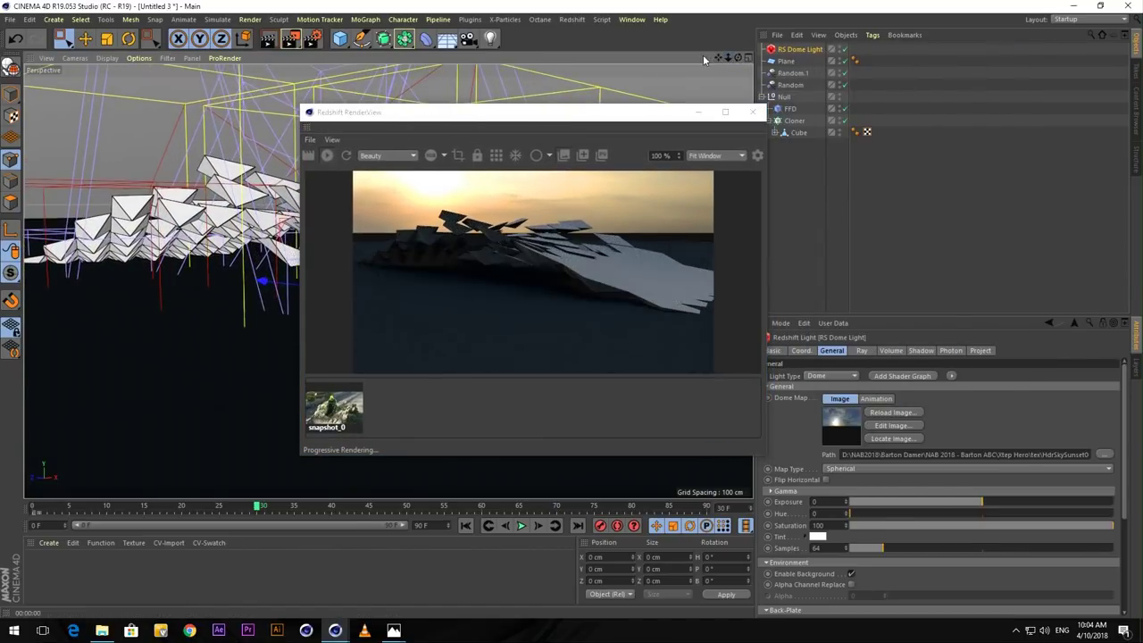
left_click_drag(773, 85, 740, 68)
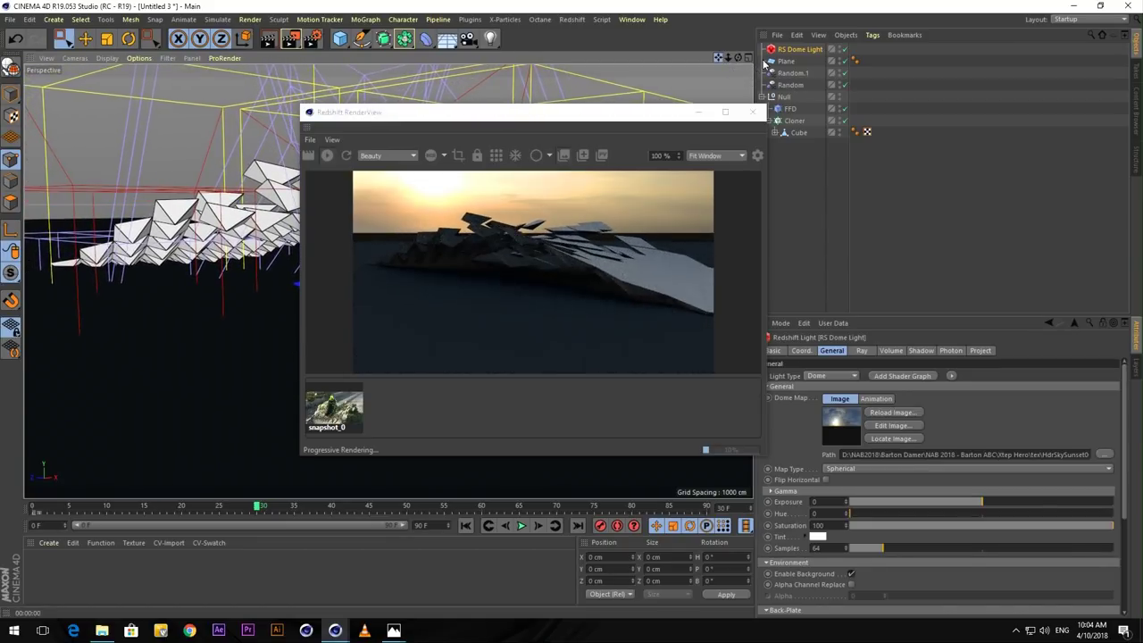
left_click_drag(649, 118, 598, 114)
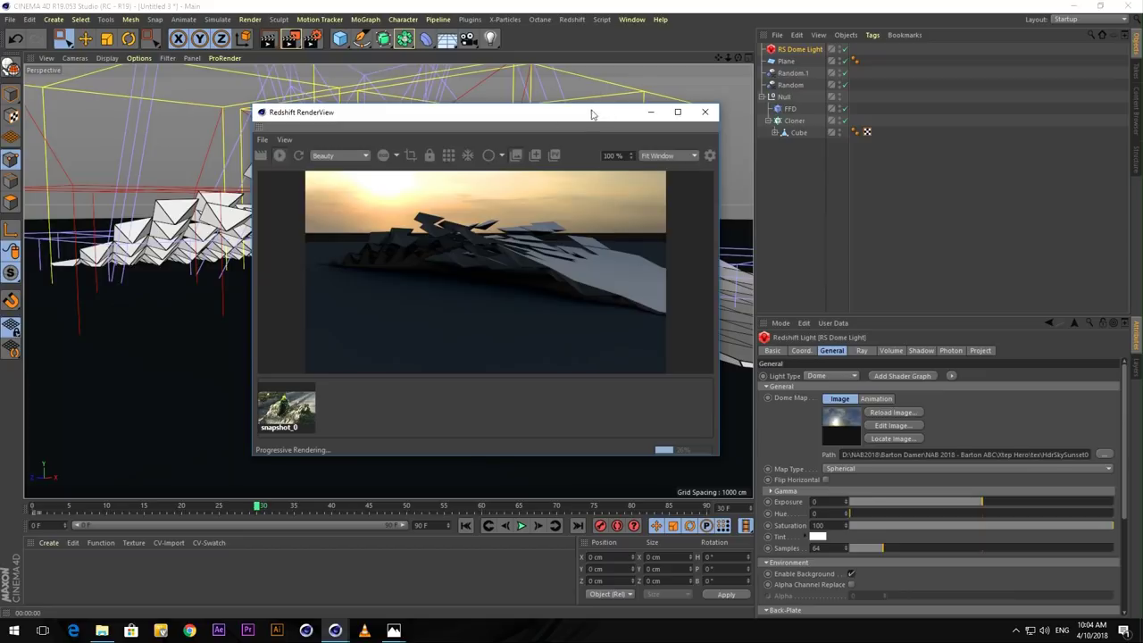
Add a standard RS Camera and record its keyframe at frame 30.
left_click(573, 19)
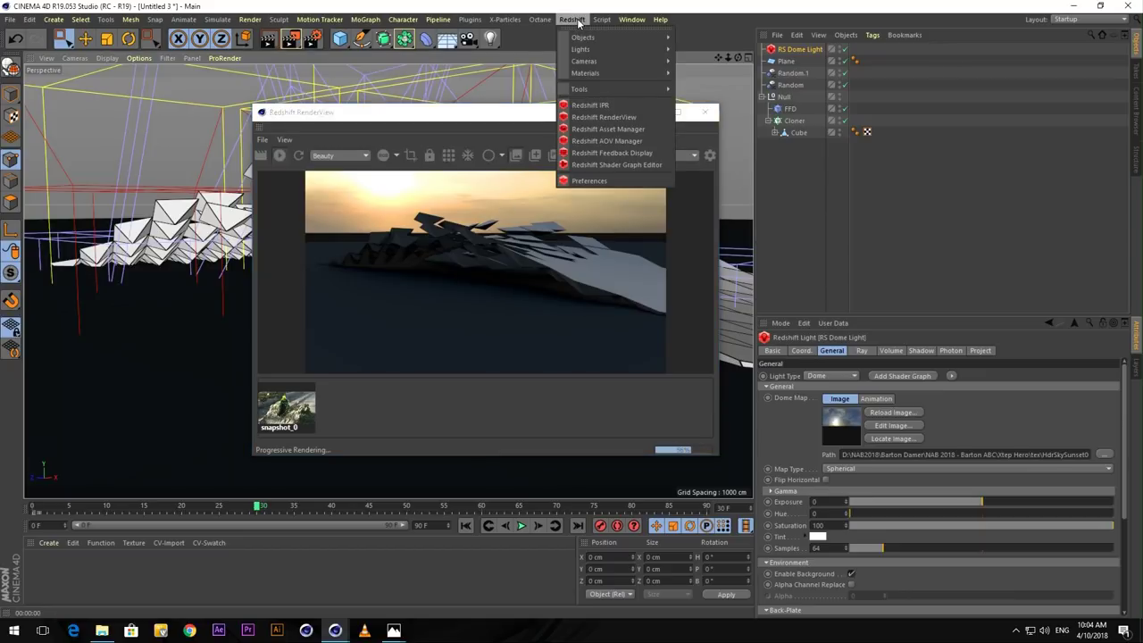
mouse_move(597, 61)
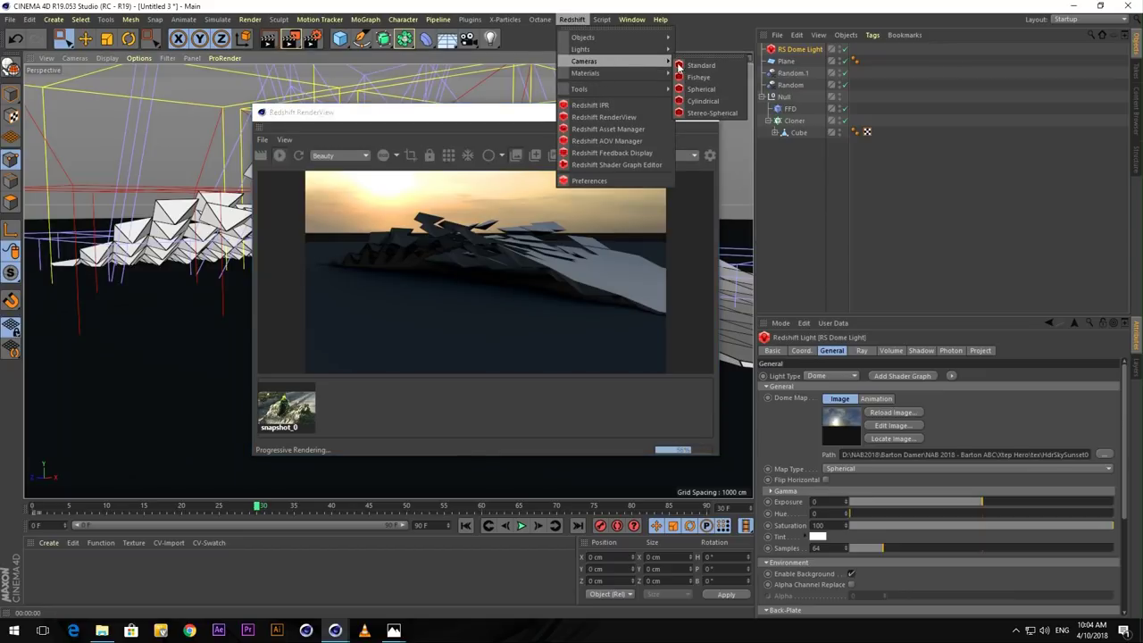
left_click(696, 66)
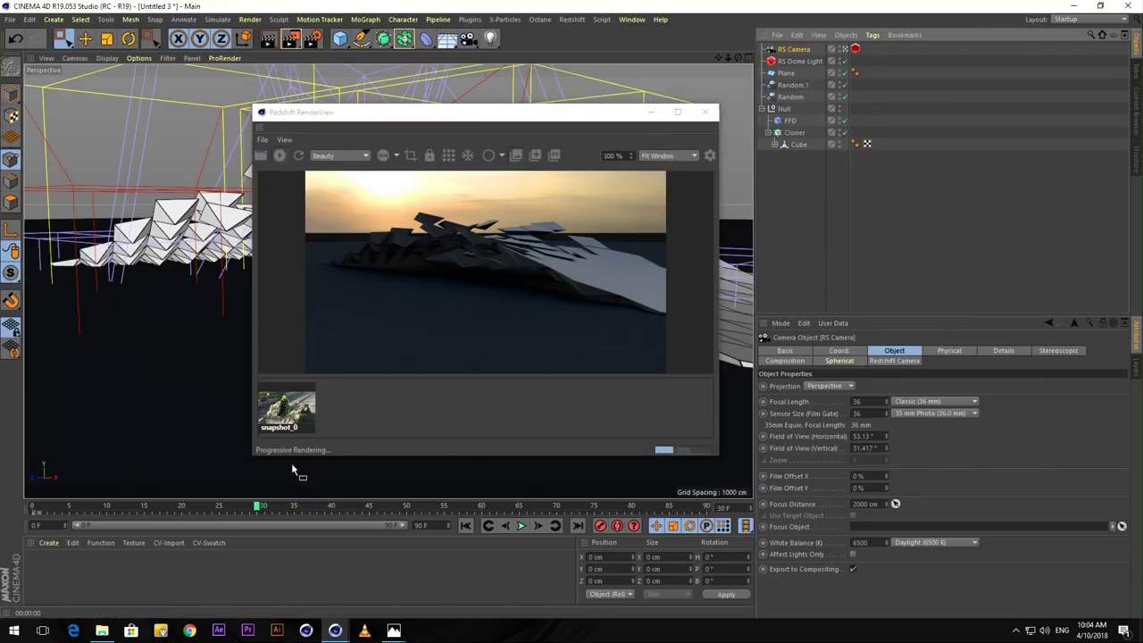
left_click(601, 526)
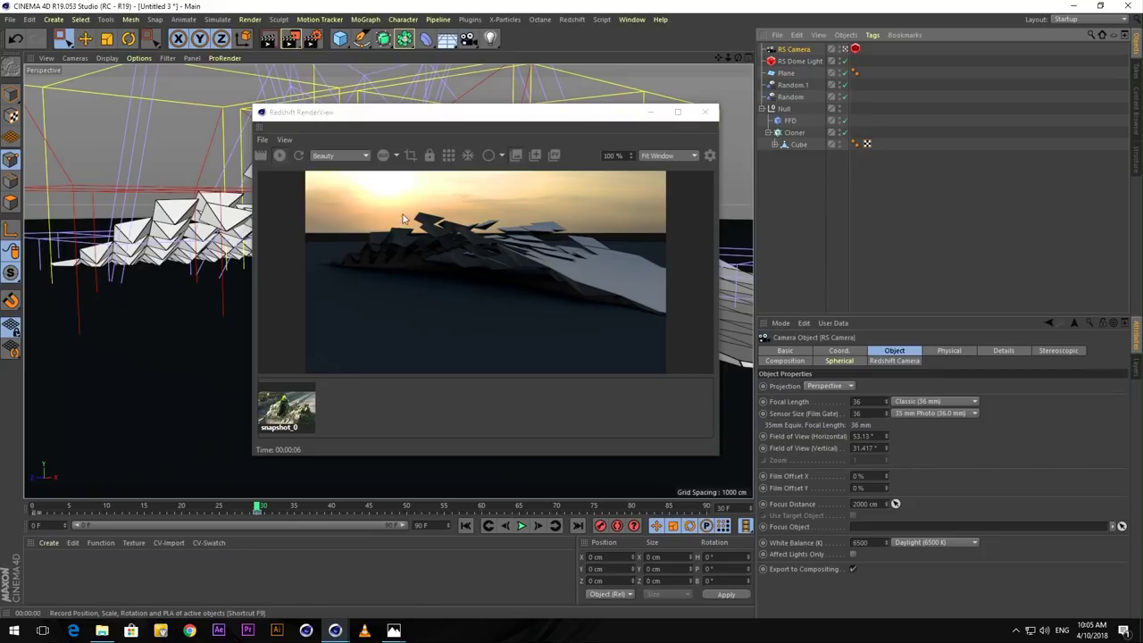
left_click_drag(423, 115, 454, 110)
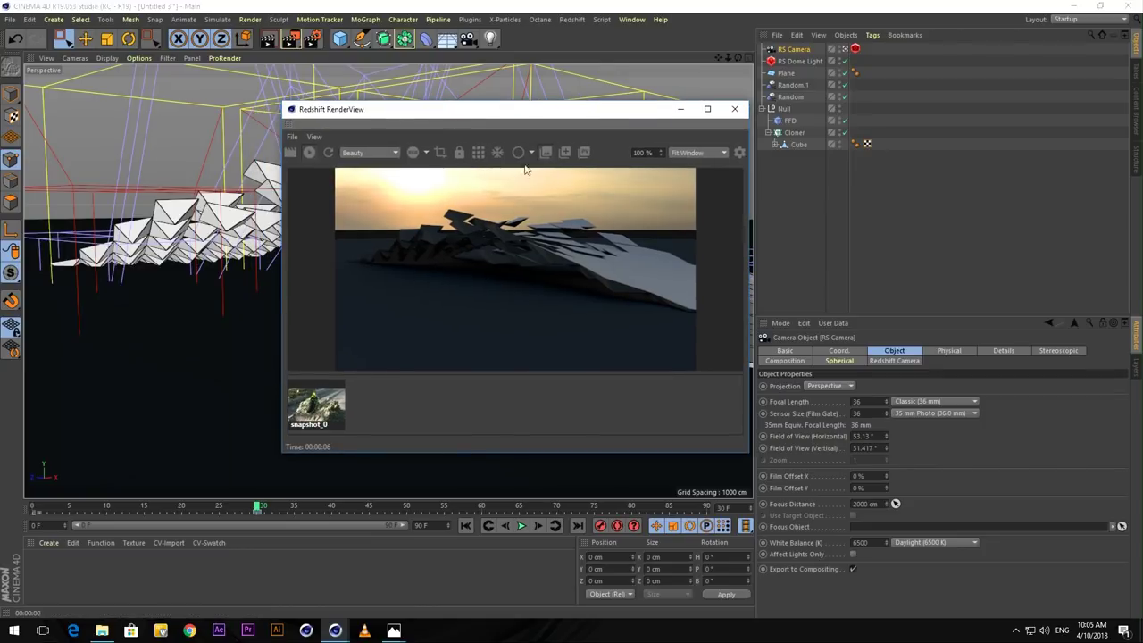
Create a new RS Material, apply it to the ground Plane, and open its Shader Graph.
left_click(572, 19)
mouse_move(586, 72)
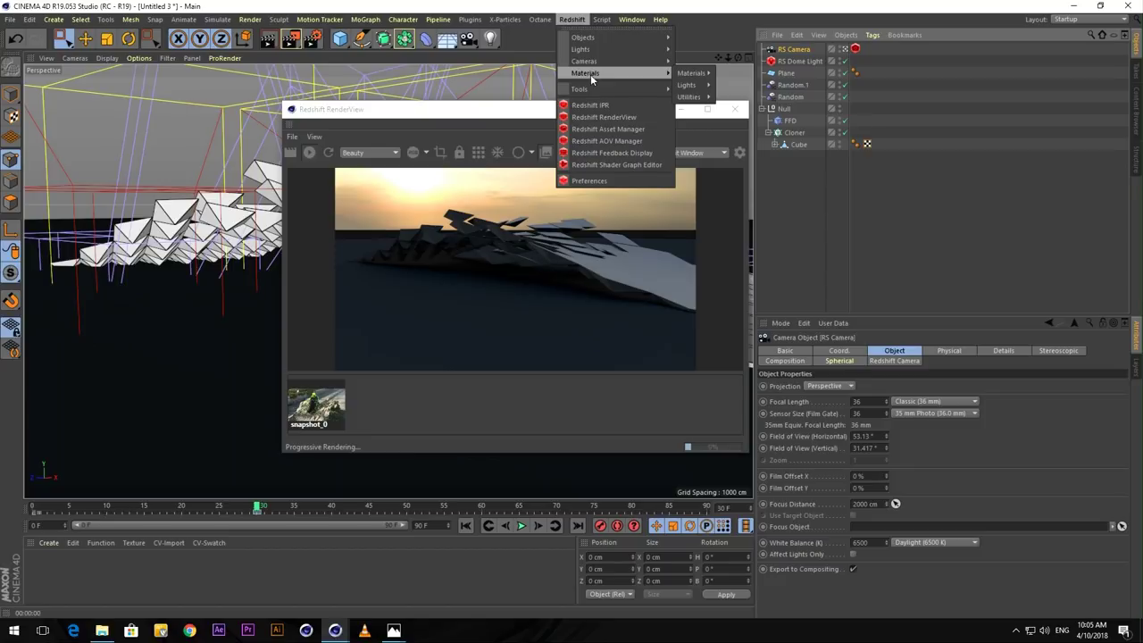
mouse_move(691, 72)
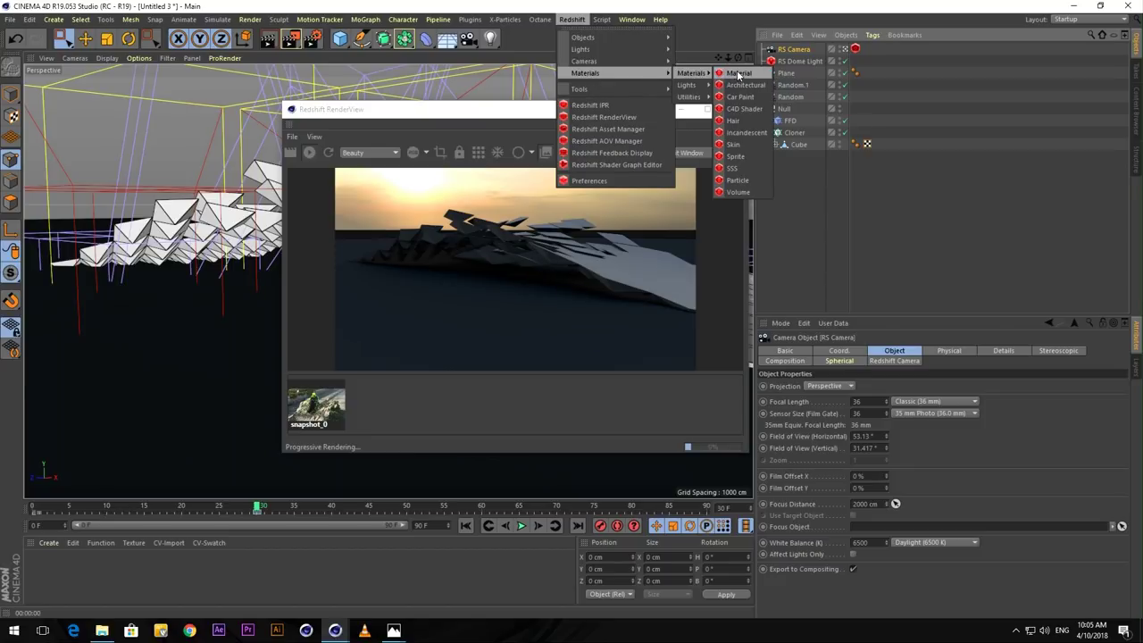
left_click(737, 74)
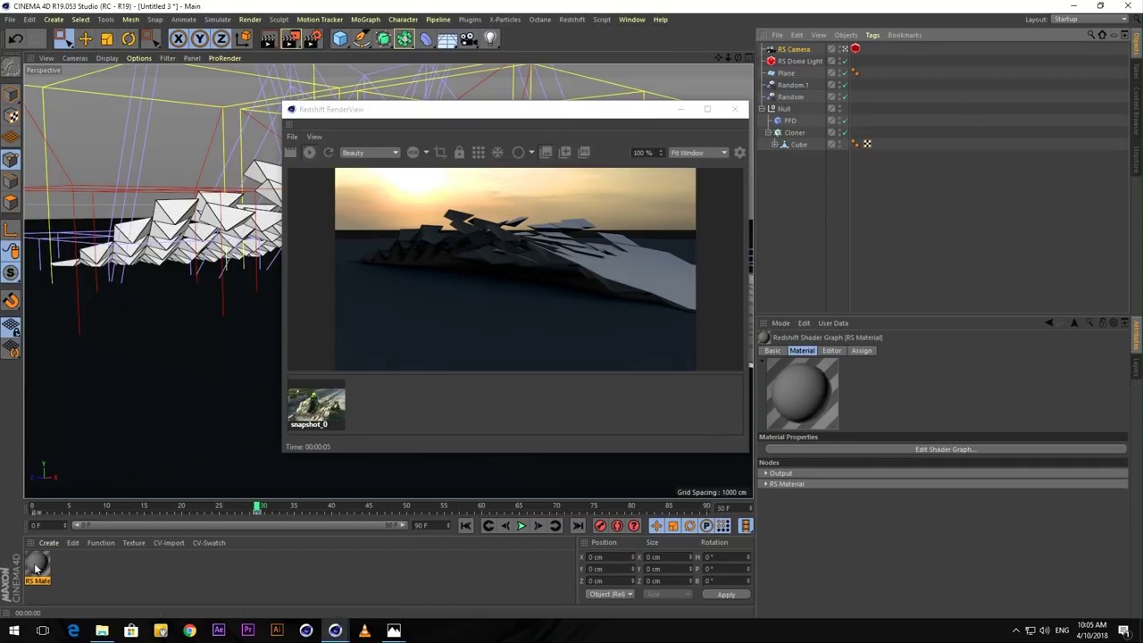
left_click_drag(35, 568, 791, 72)
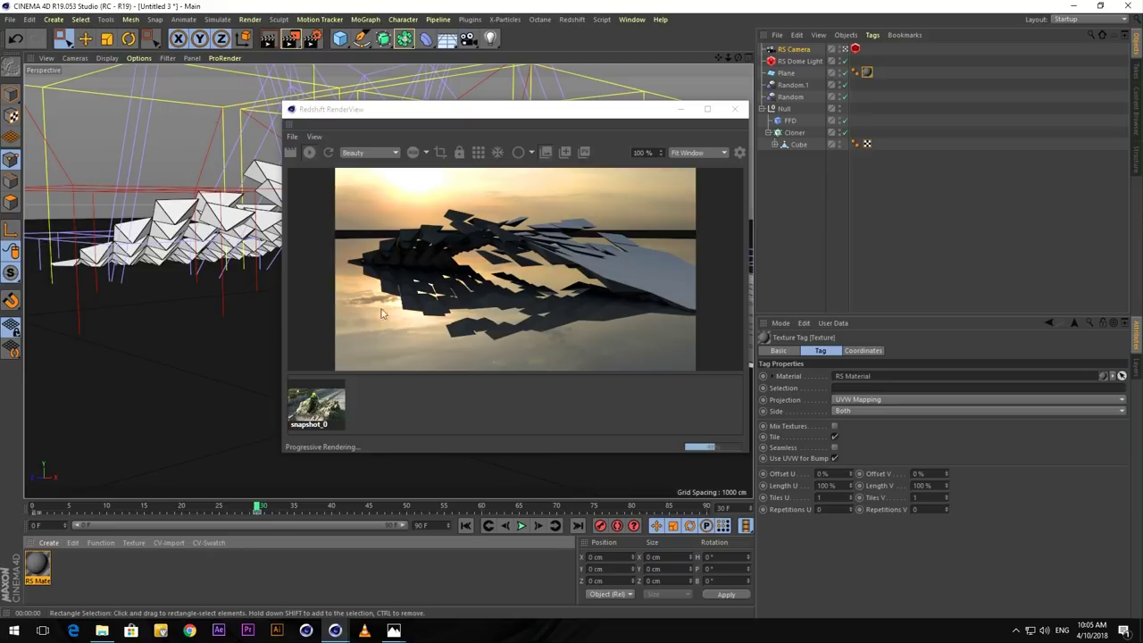
double_click(38, 567)
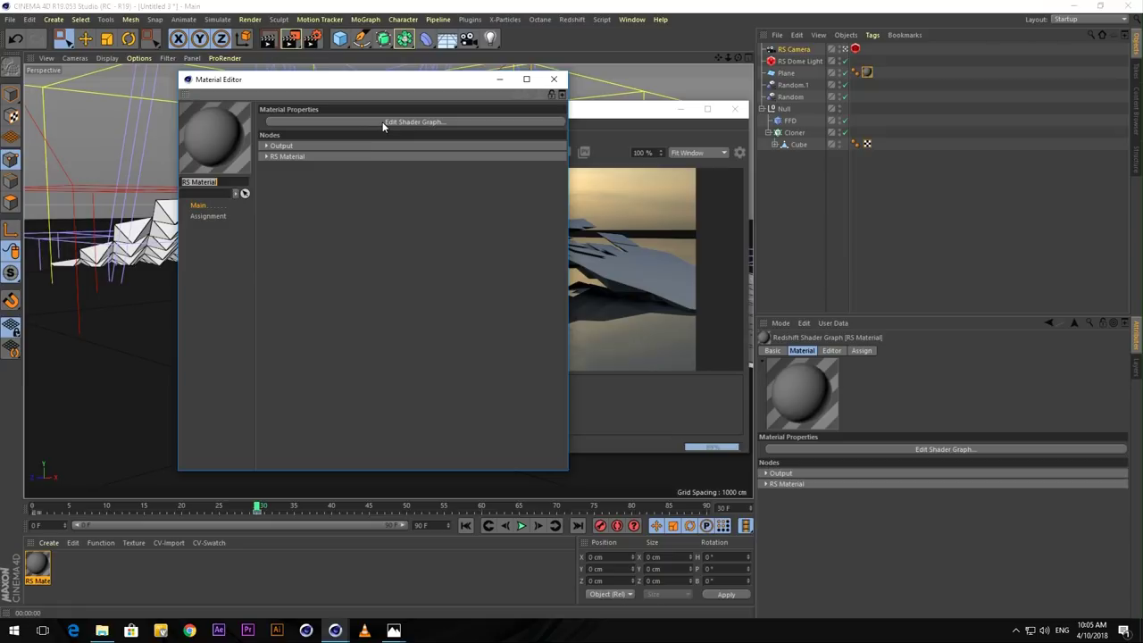
left_click(383, 121)
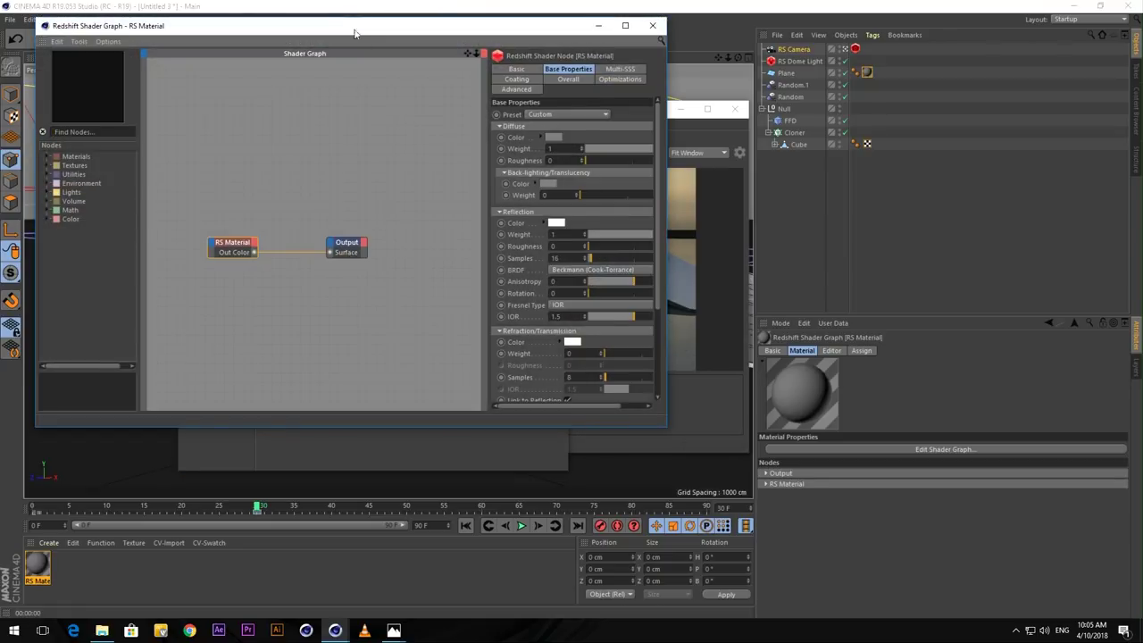
Drag the Shader Graph window to a new spot and nudge it into place.
left_click_drag(356, 26, 409, 40)
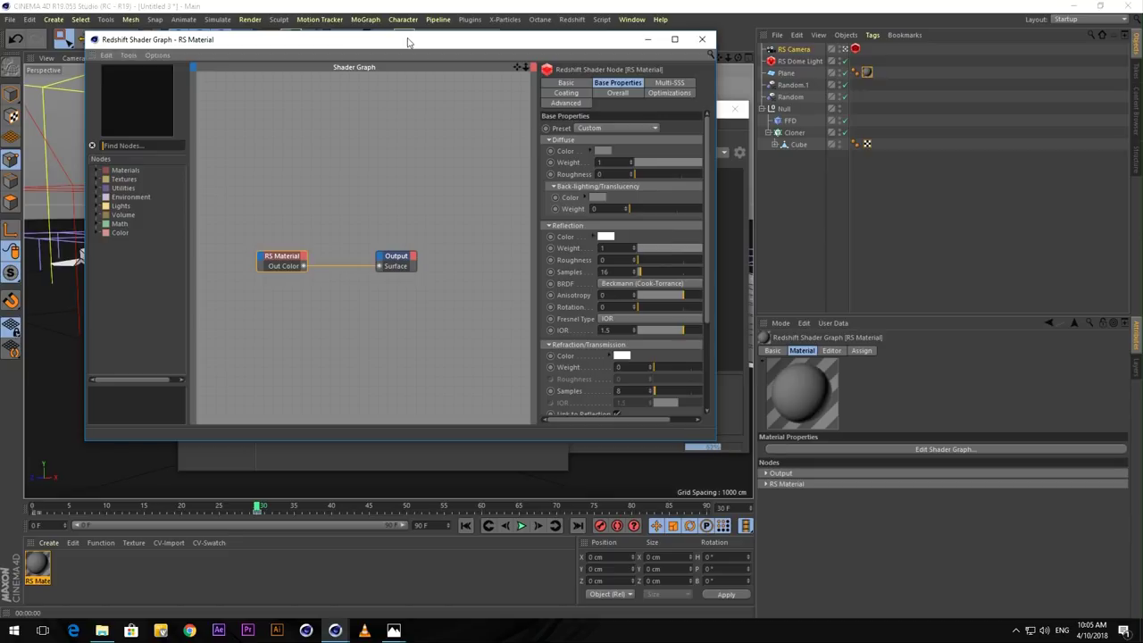
left_click_drag(407, 42, 403, 44)
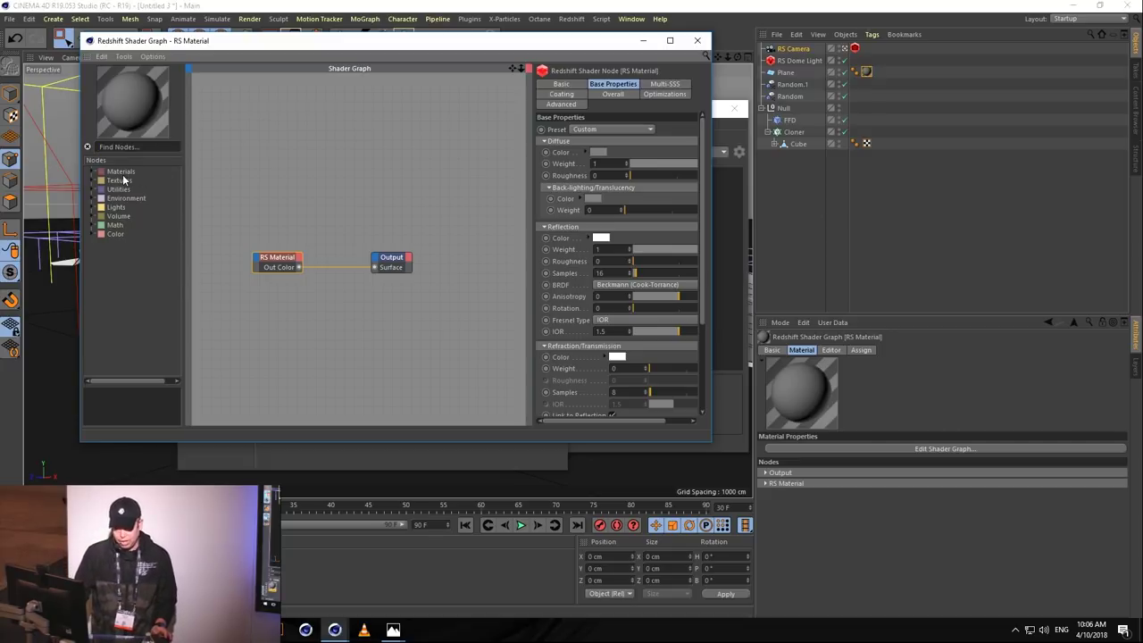
Add an RS Texture node and wire its Out Color to the material's Diffuse Color.
left_click(91, 180)
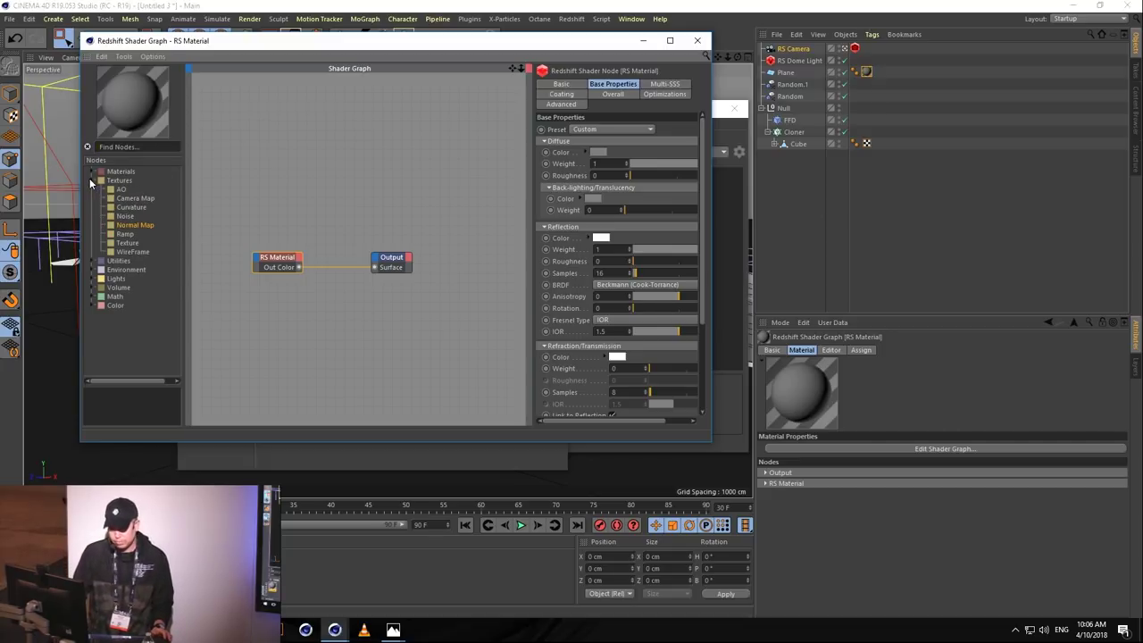
left_click_drag(112, 244, 229, 183)
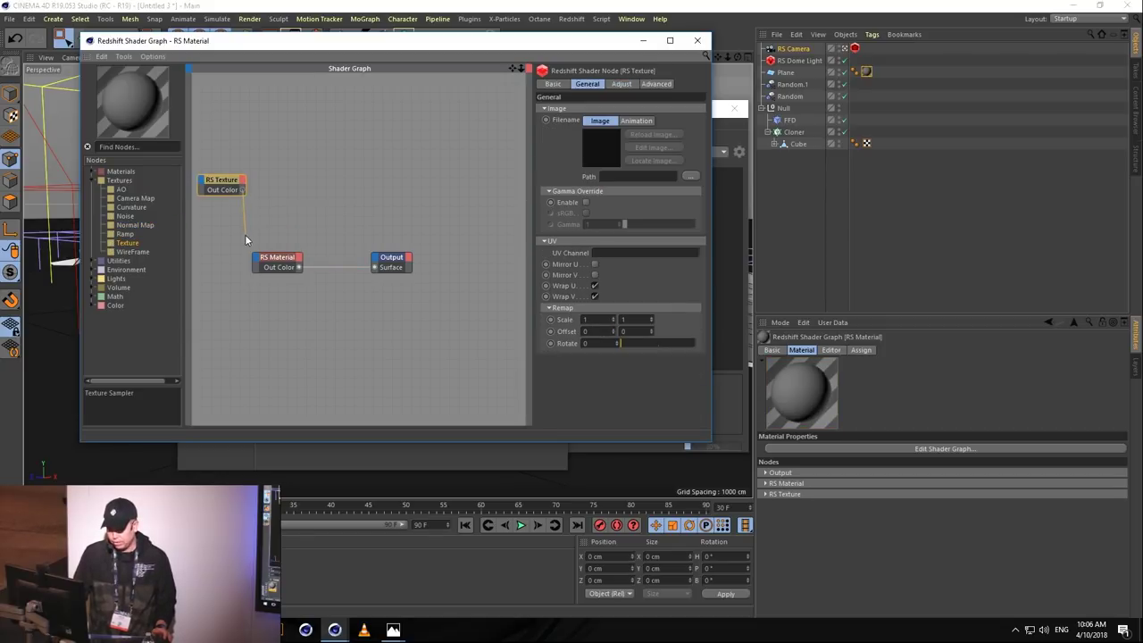
left_click_drag(251, 257, 258, 261)
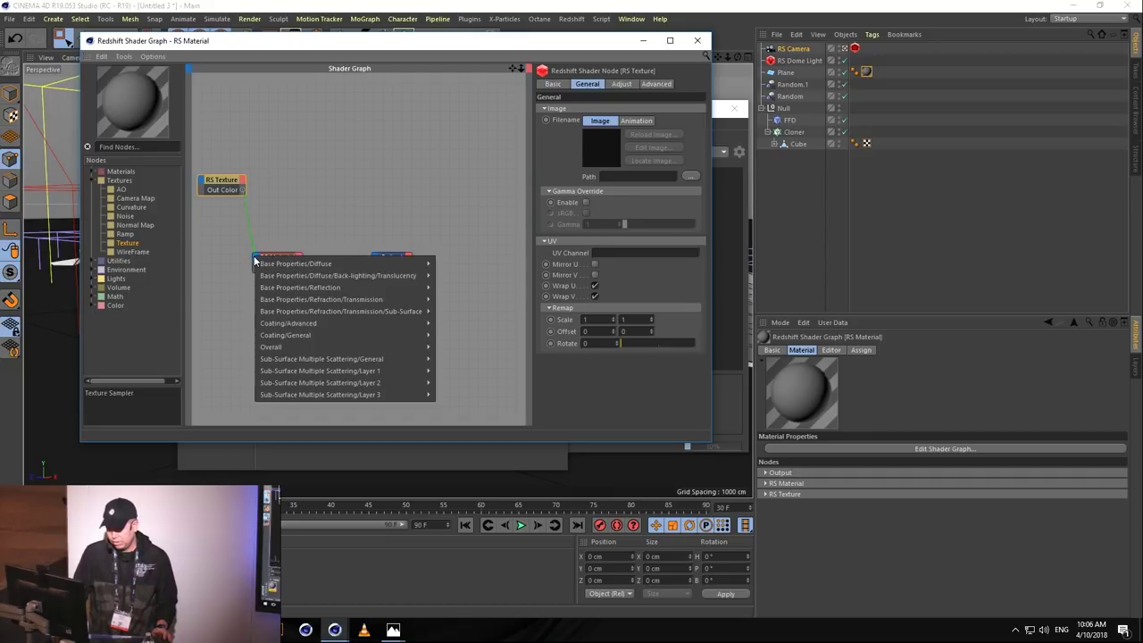
mouse_move(274, 265)
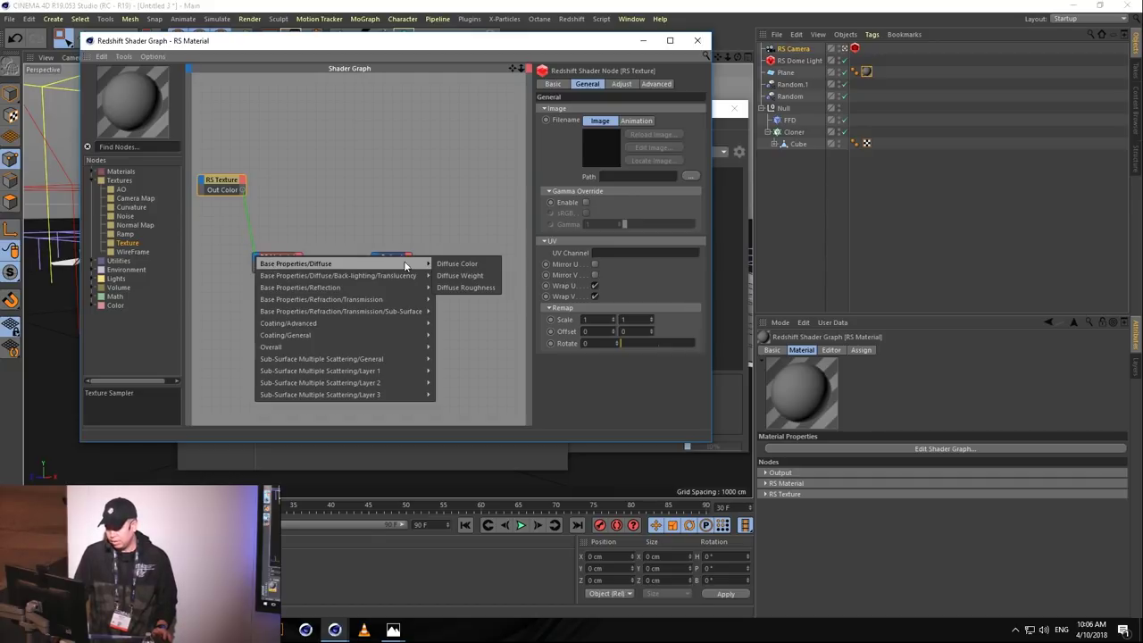
left_click(459, 263)
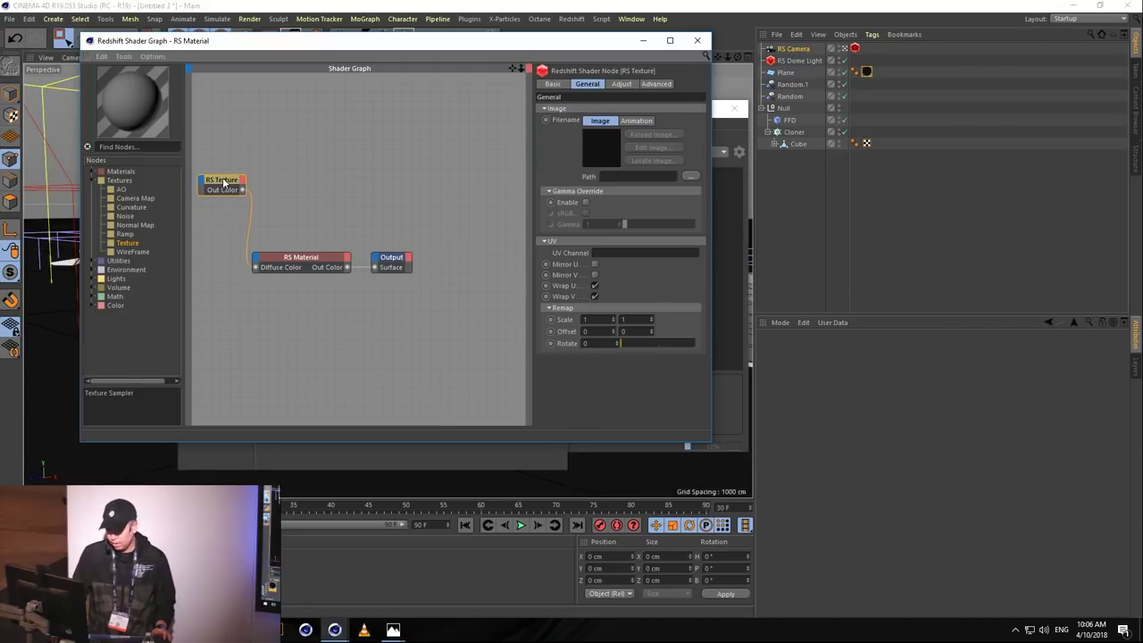
Load ConcreteWorn001_COL_VAR1_6K.jpg into the texture node.
left_click(690, 175)
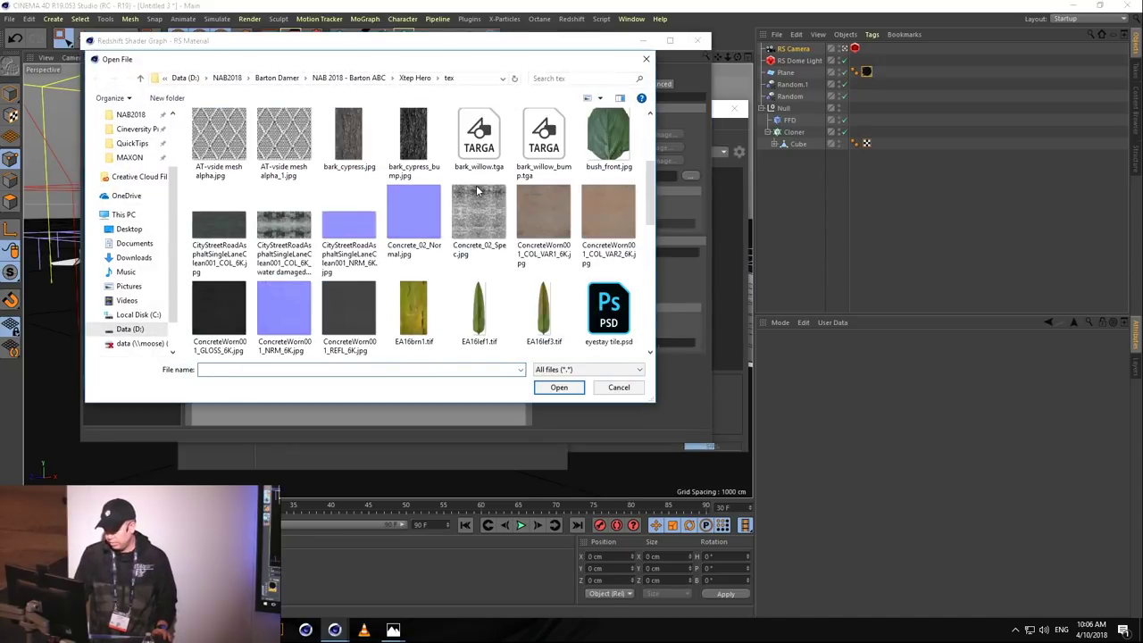
left_click(538, 217)
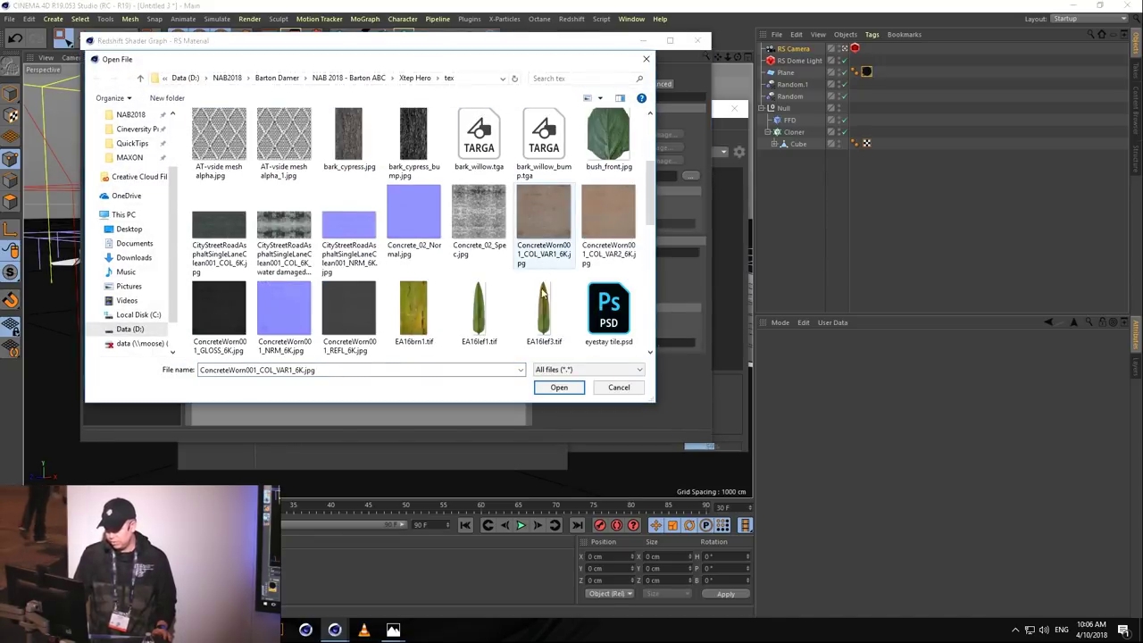
left_click(552, 387)
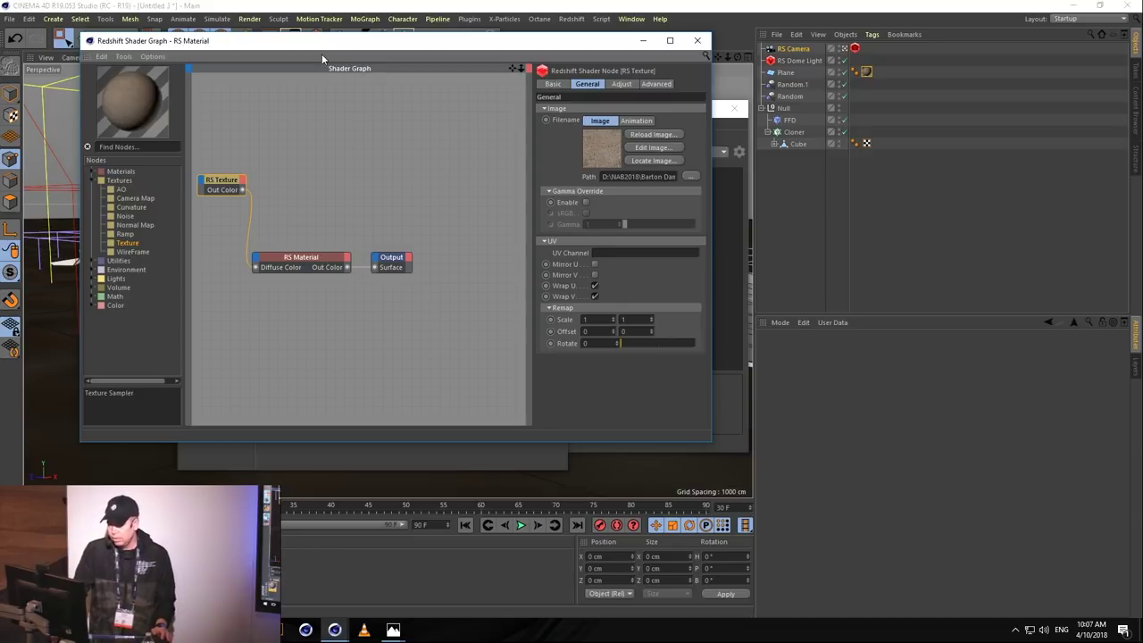
Close the Material Editor and move the Shader Graph aside to reveal the render.
left_click_drag(327, 44, 669, 106)
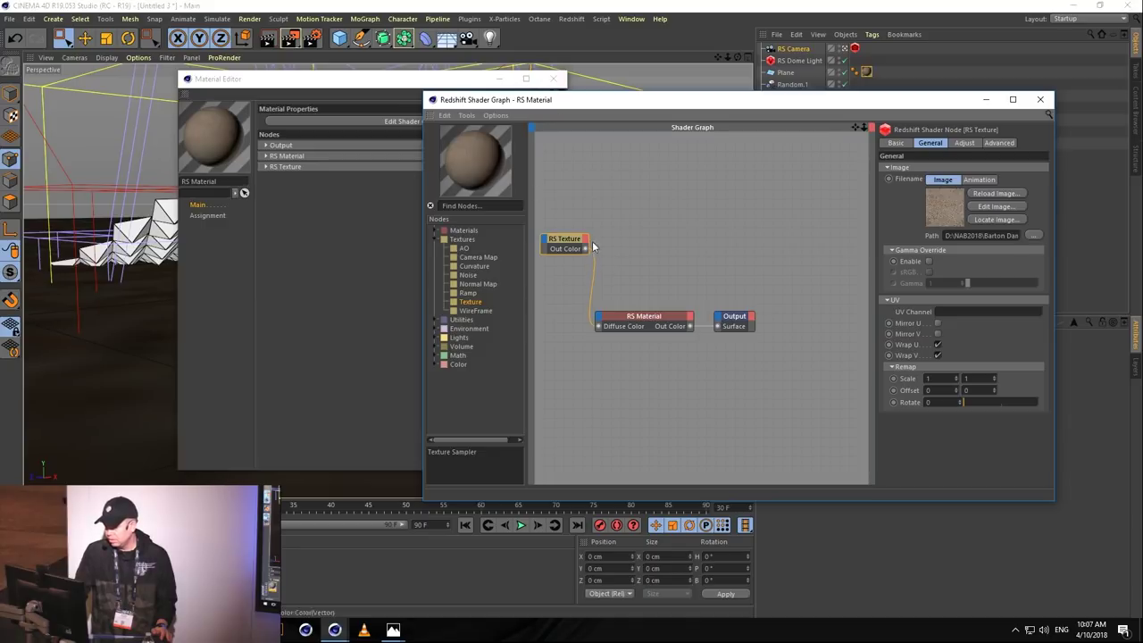
left_click(552, 78)
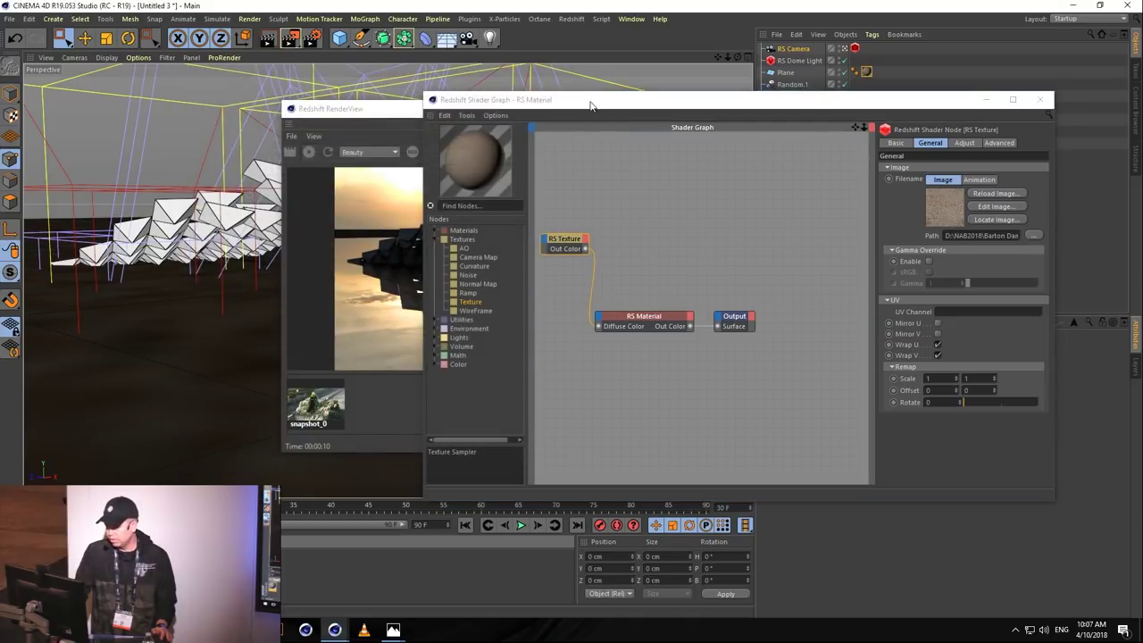
left_click_drag(590, 106, 848, 94)
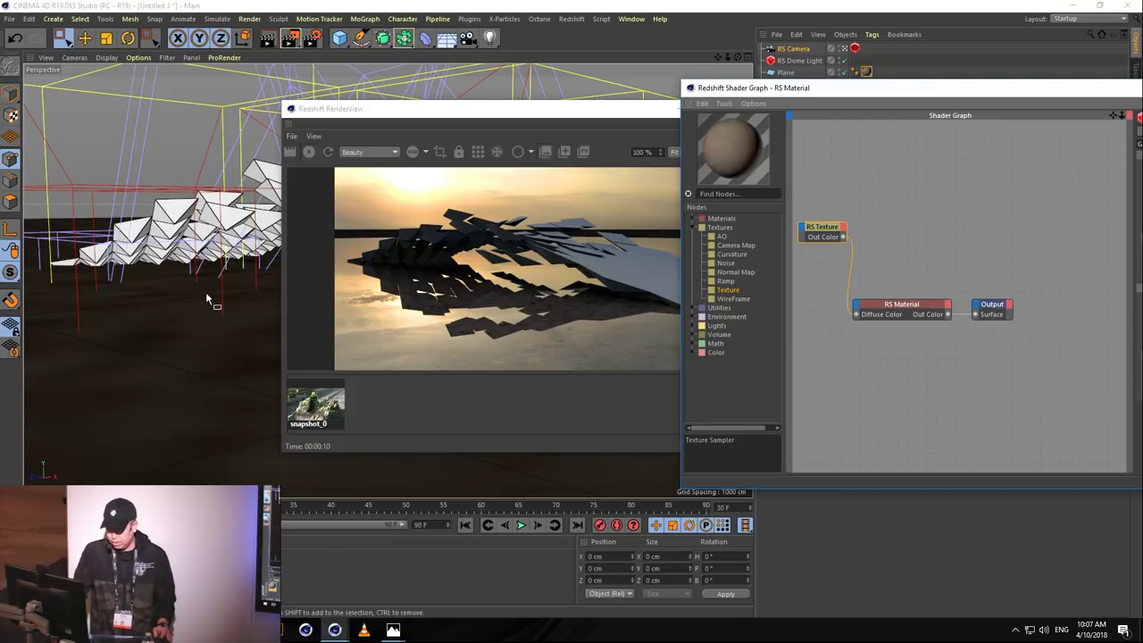
Inspect the concrete ground from a low angle, play the animation, and return the Shader Graph left.
right_click_drag(189, 349, 184, 432, "alt")
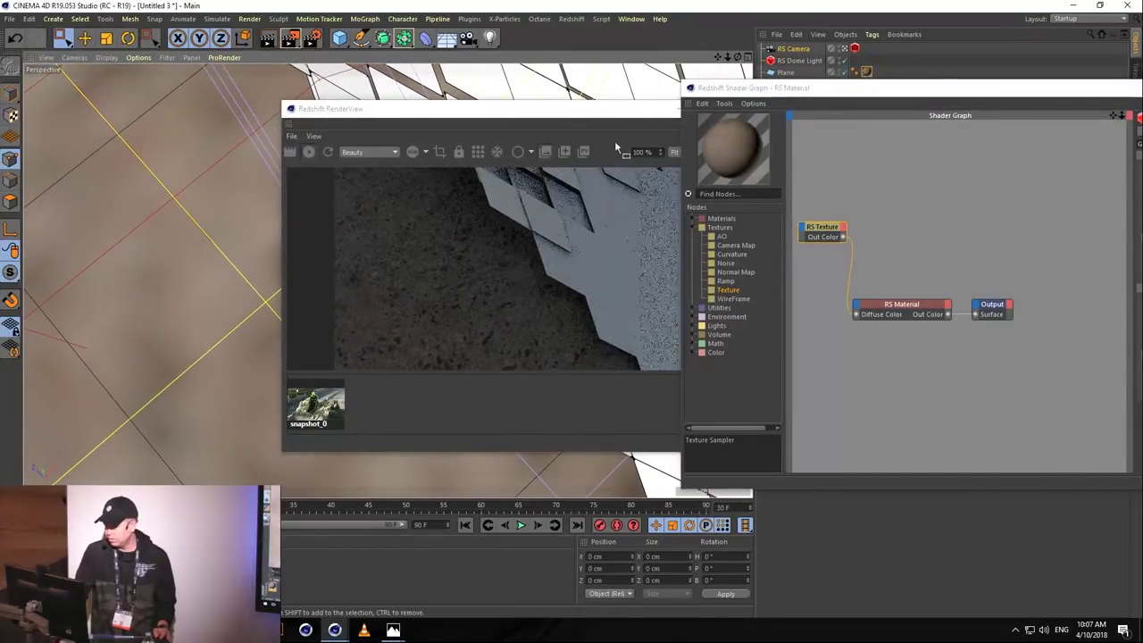
left_click_drag(728, 57, 535, 134)
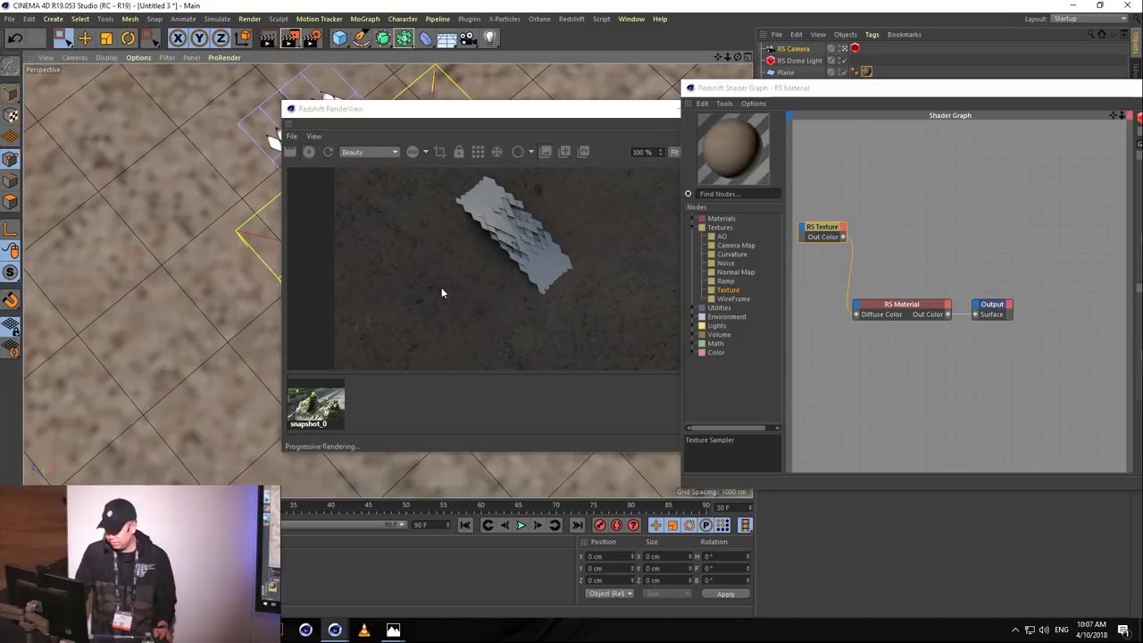
left_click_drag(276, 133, 195, 198, "alt")
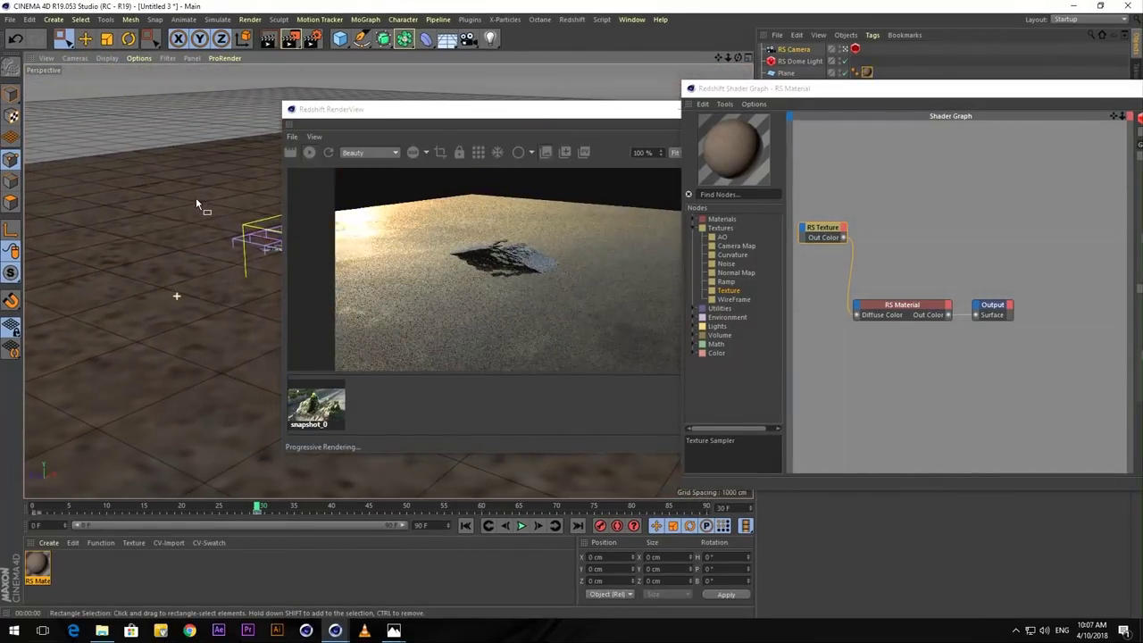
left_click(521, 527)
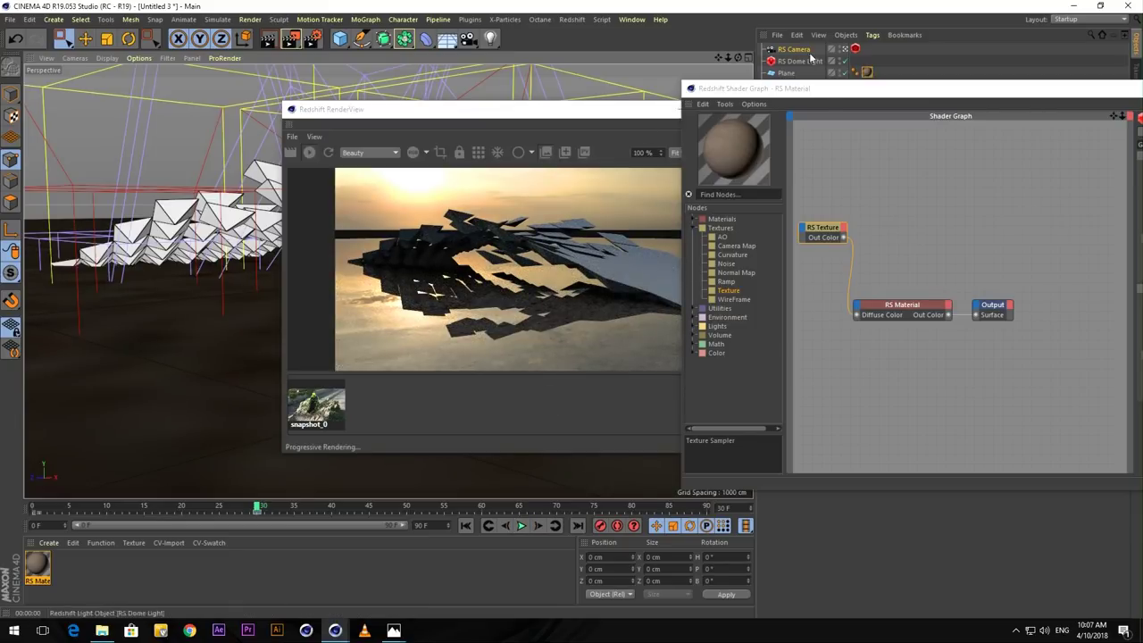
left_click_drag(820, 96, 274, 73)
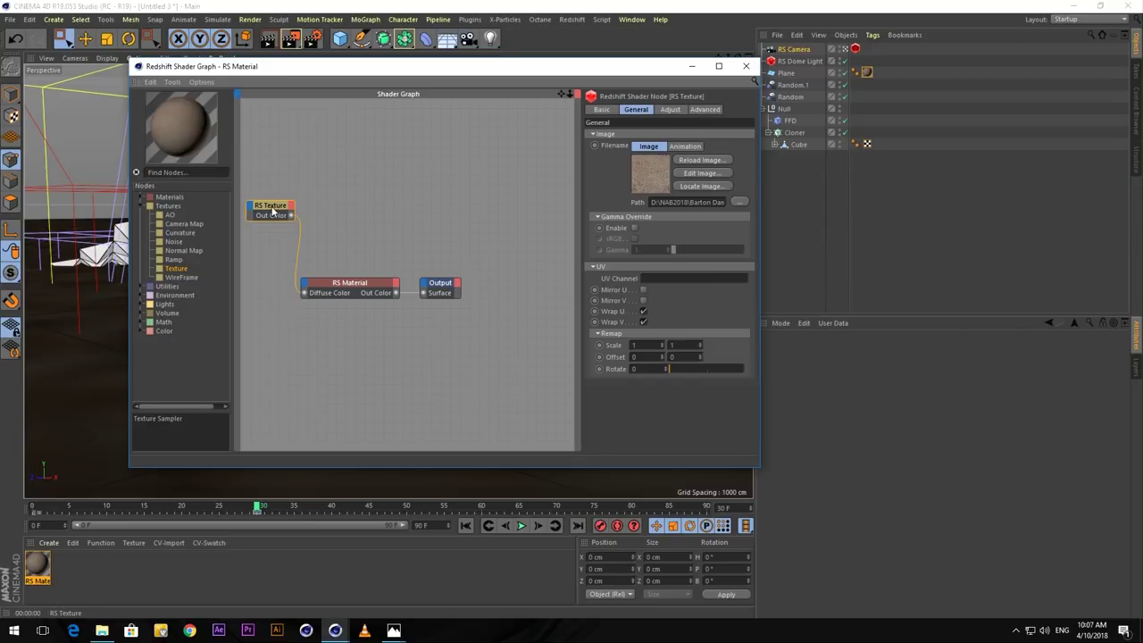
Add a second RS Texture node loaded with SAND-05-DIRTY-MUDDY_250cm_Gloss_4k_2_1.jpg.
left_click_drag(274, 209, 266, 319)
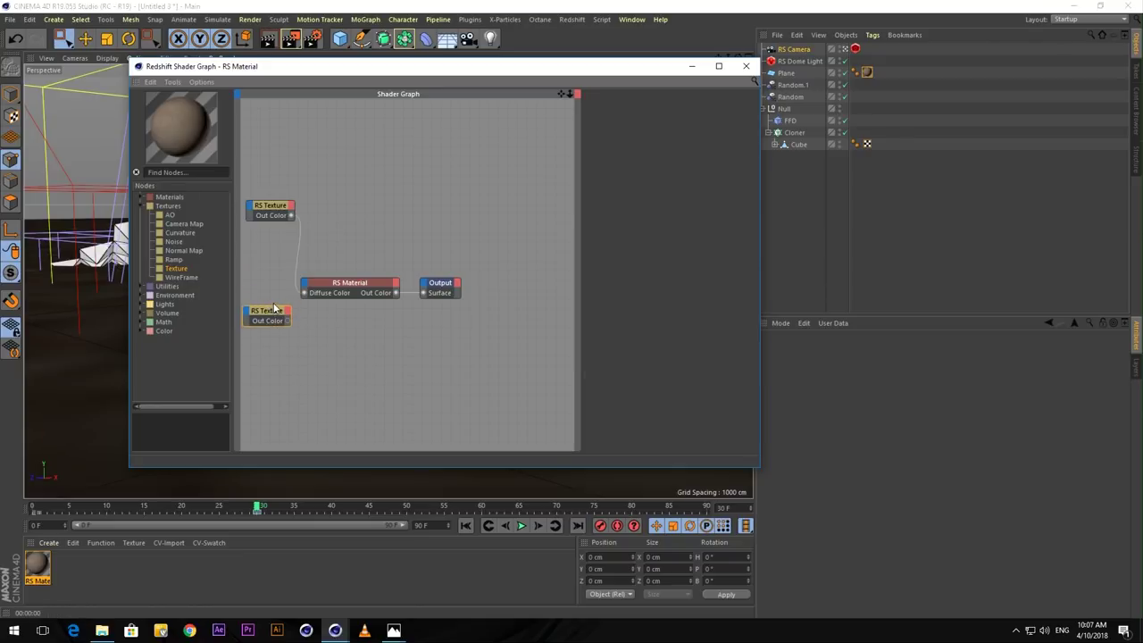
left_click(268, 310)
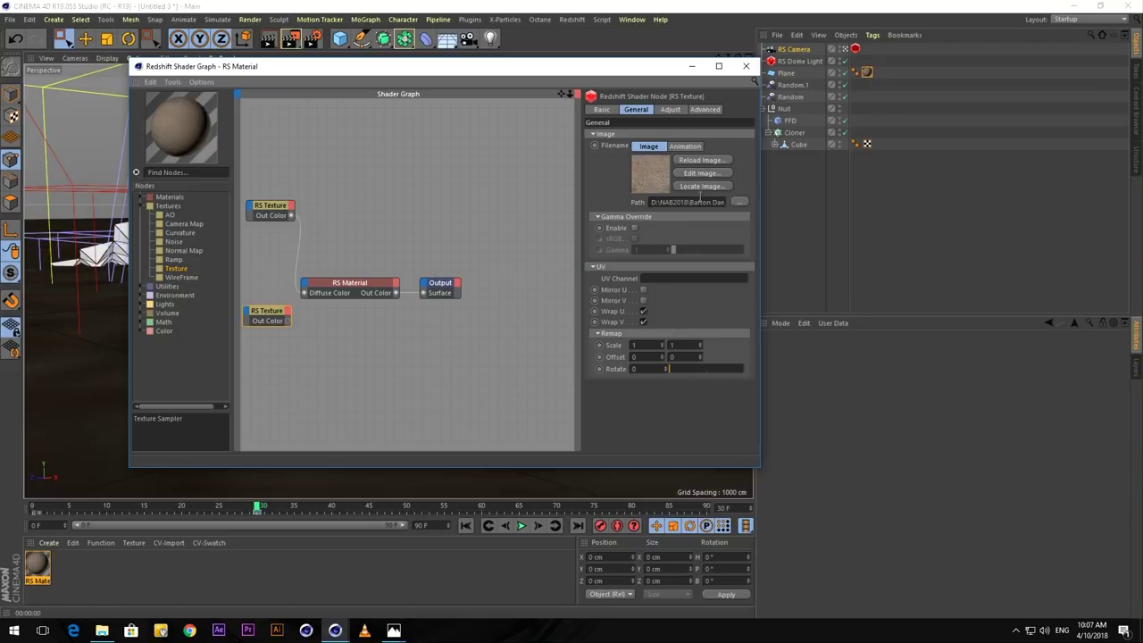
left_click(739, 203)
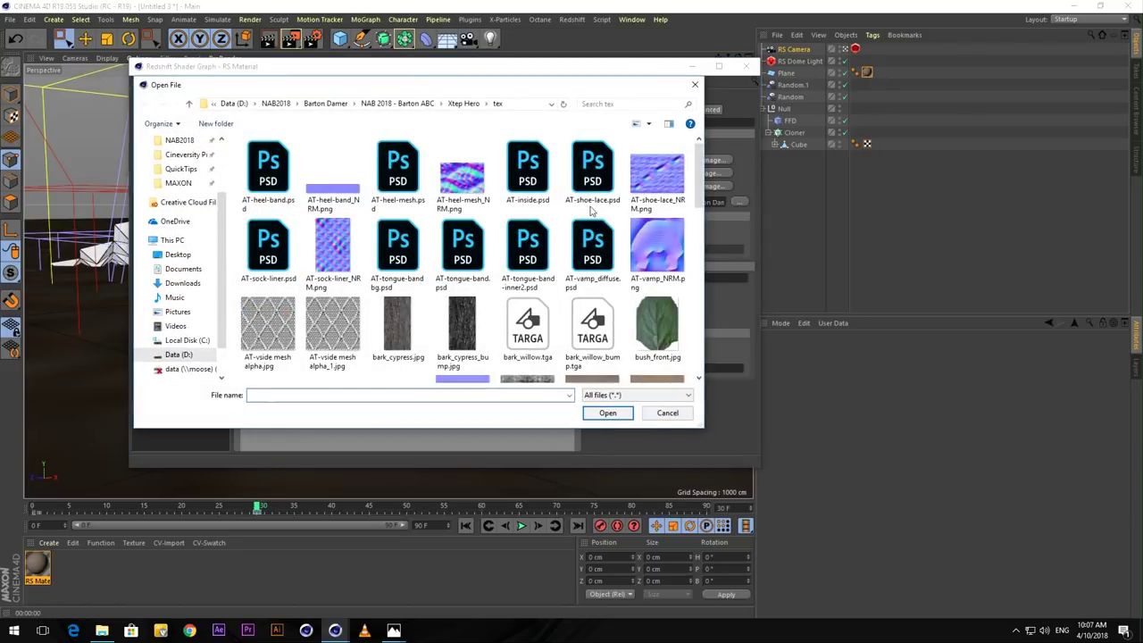
scroll(591, 211, "down", 1)
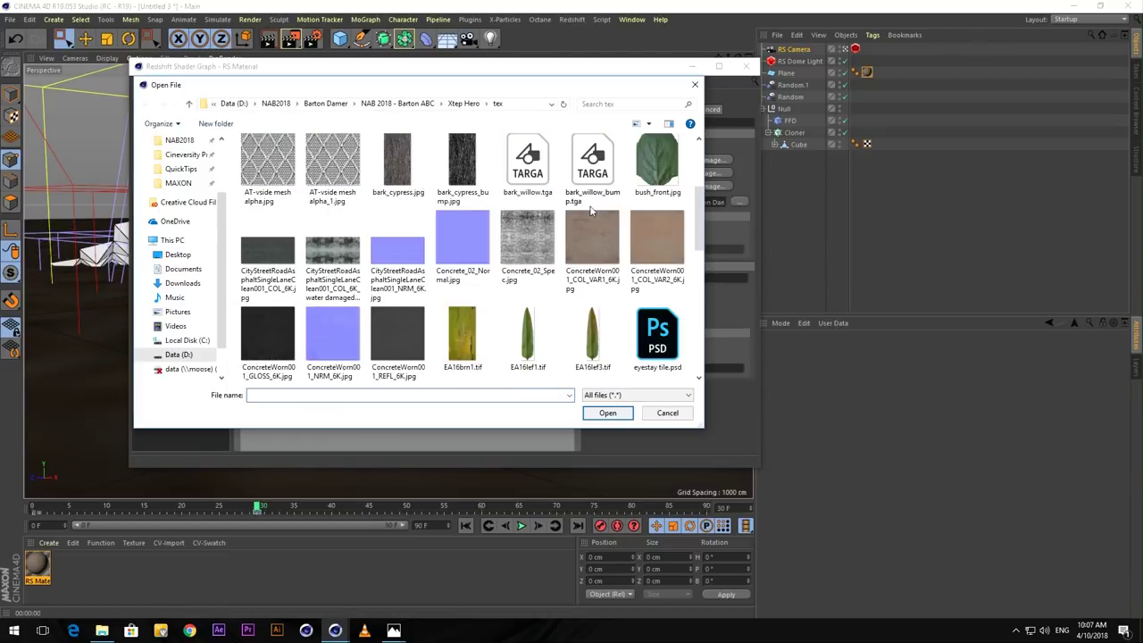
left_click(386, 330)
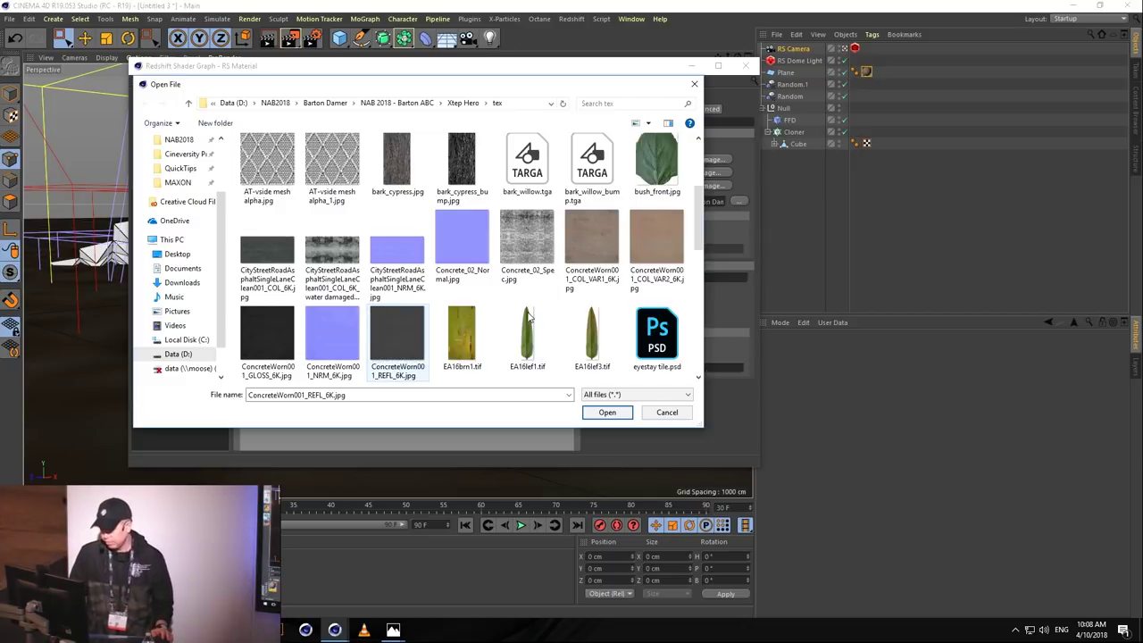
scroll(700, 243, "down", 2)
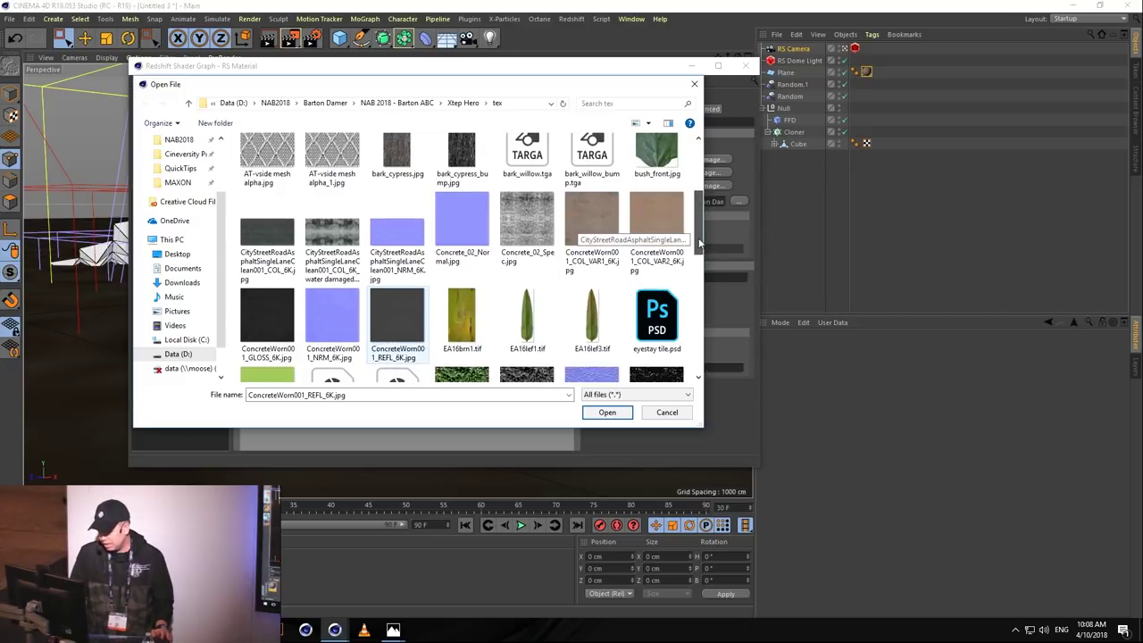
left_click_drag(700, 243, 689, 346)
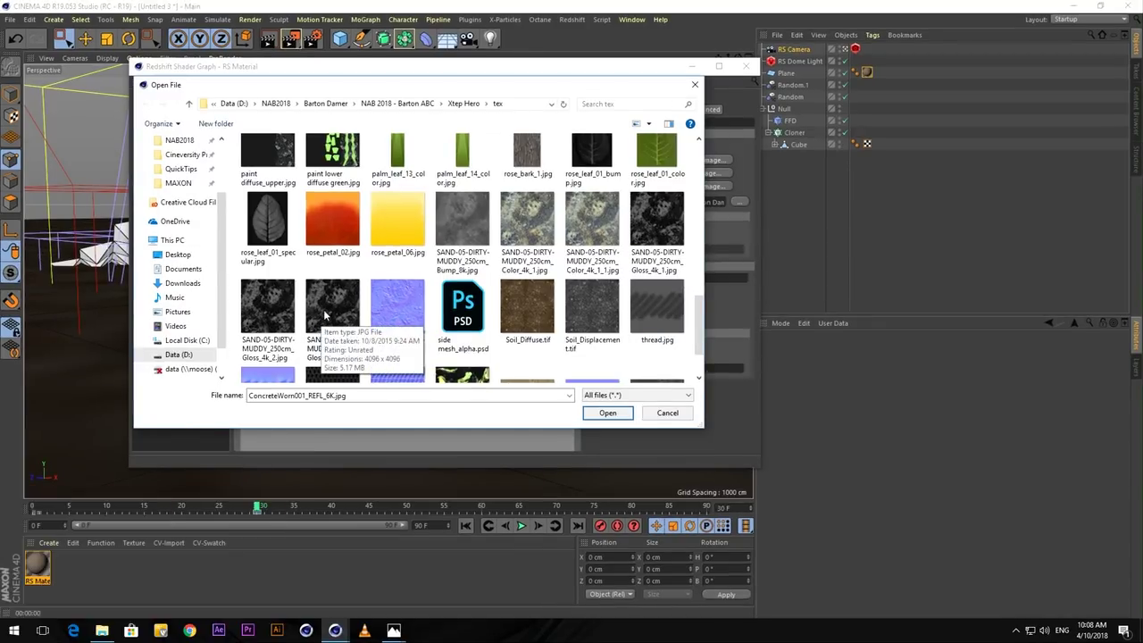
left_click(326, 311)
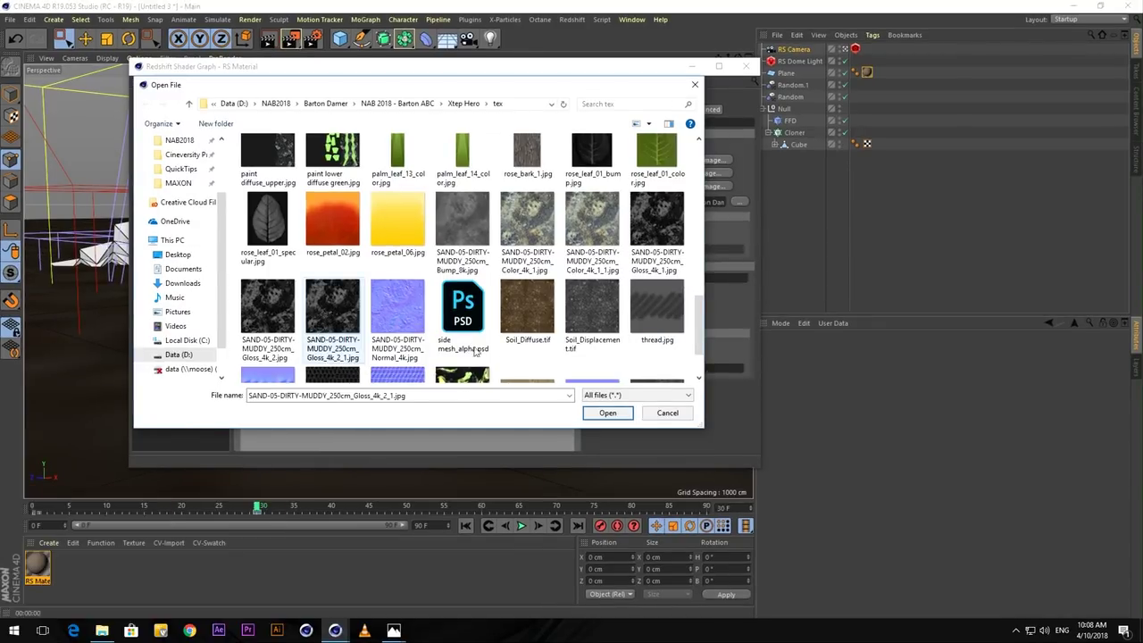
left_click(608, 413)
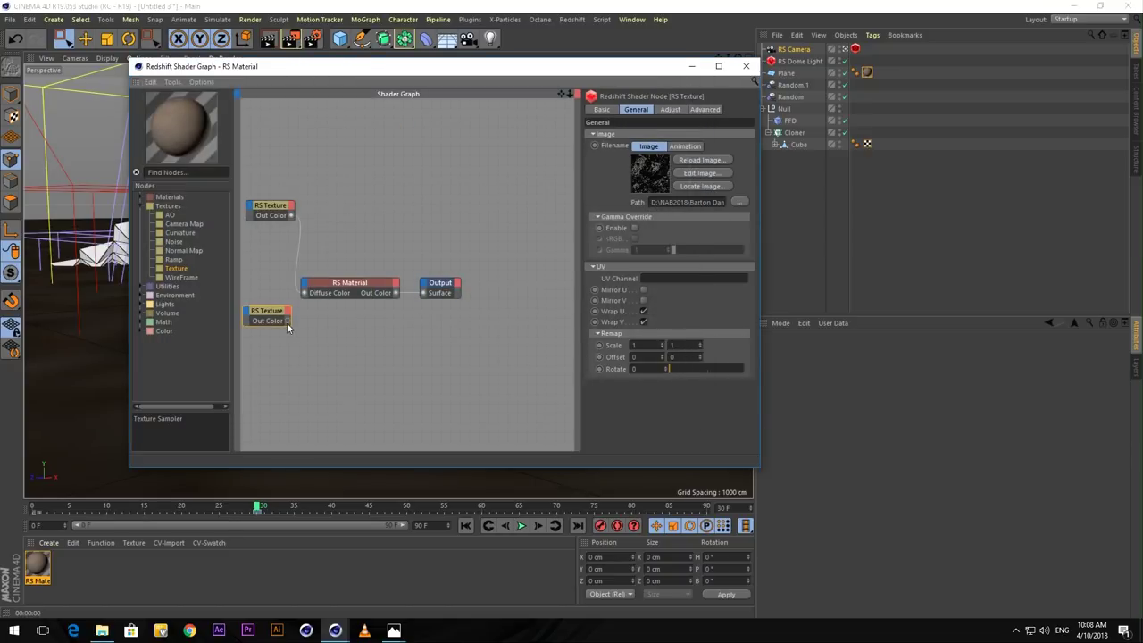
Connect the second texture's Out Color to the RS Material's Refl Roughness.
left_click_drag(288, 324, 305, 287)
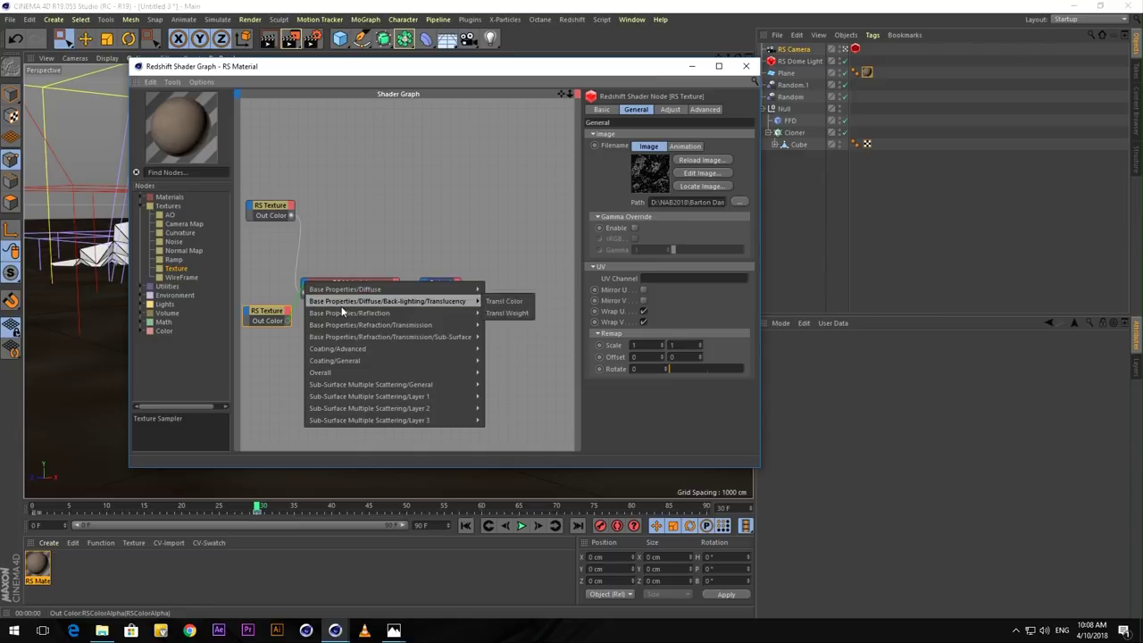
mouse_move(349, 312)
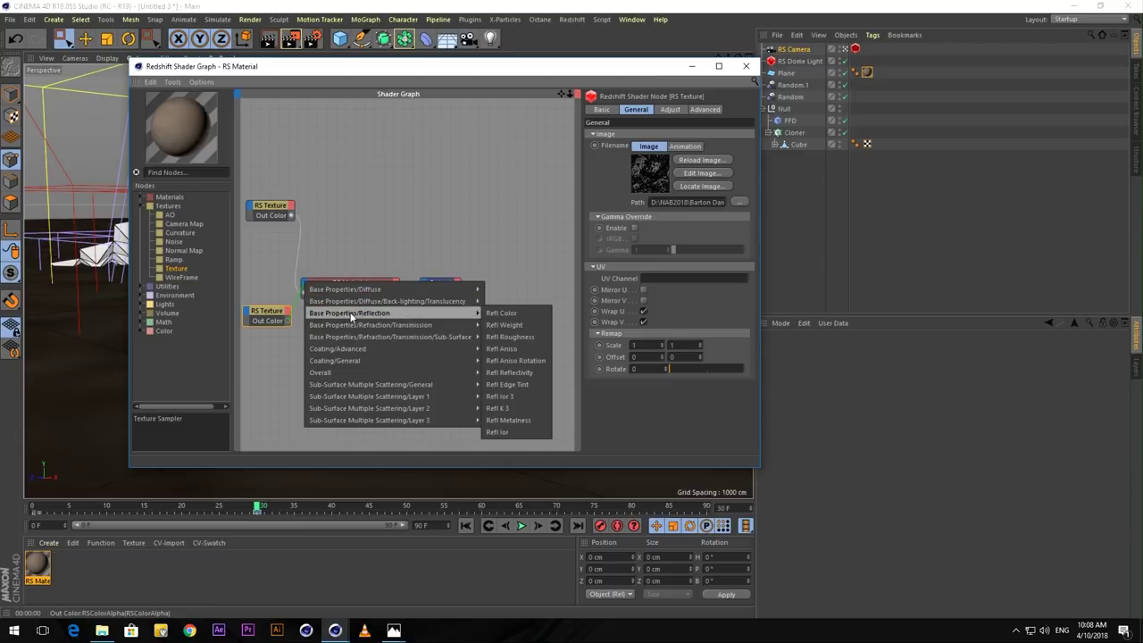
left_click(507, 336)
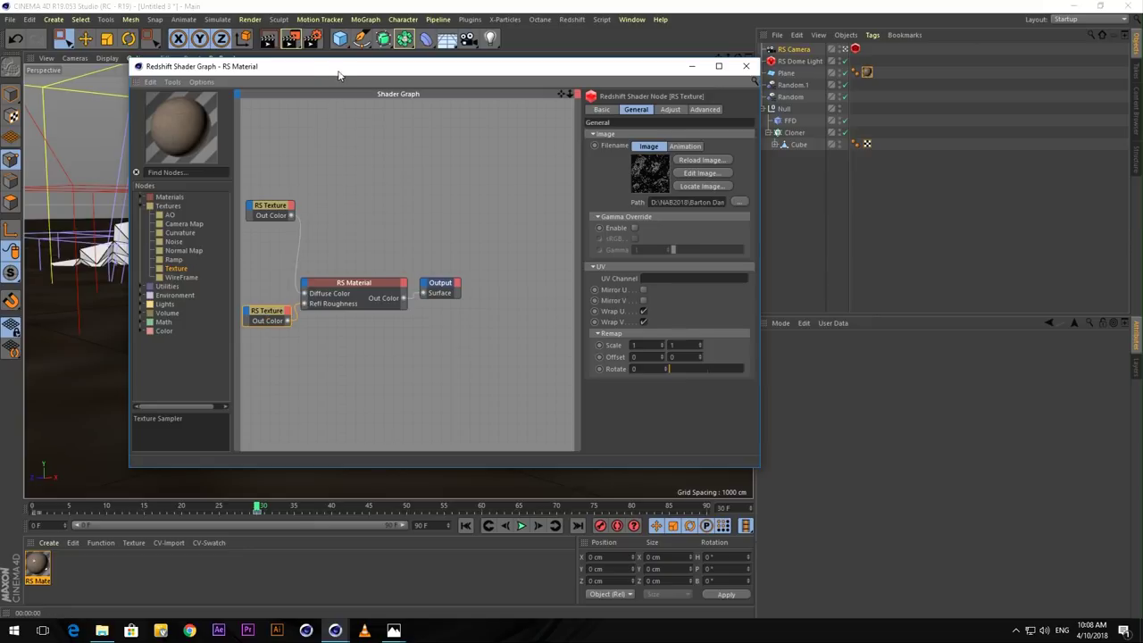
Orbit down to view the textured ground and rearrange the render and graph windows.
left_click_drag(342, 70, 839, 104)
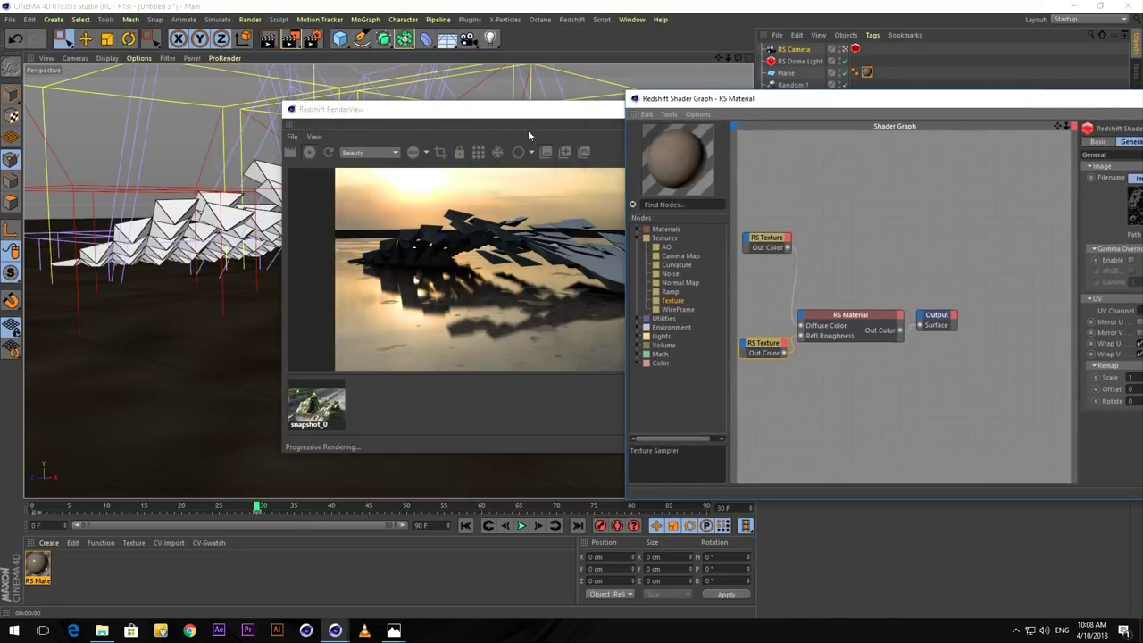
left_click_drag(406, 115, 296, 113)
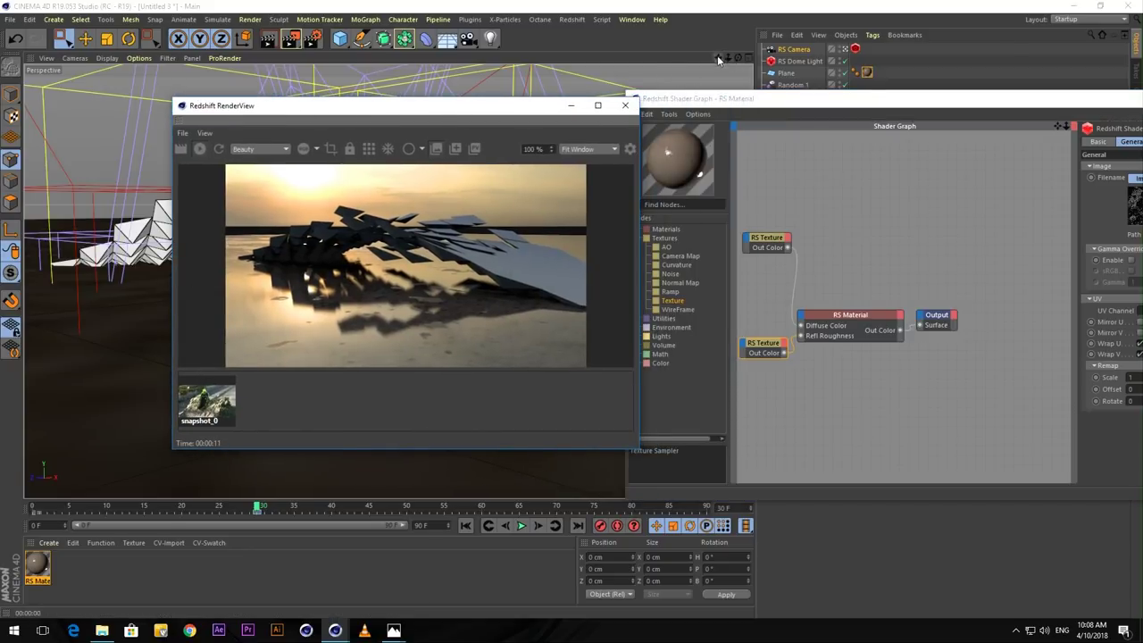
left_click(924, 98)
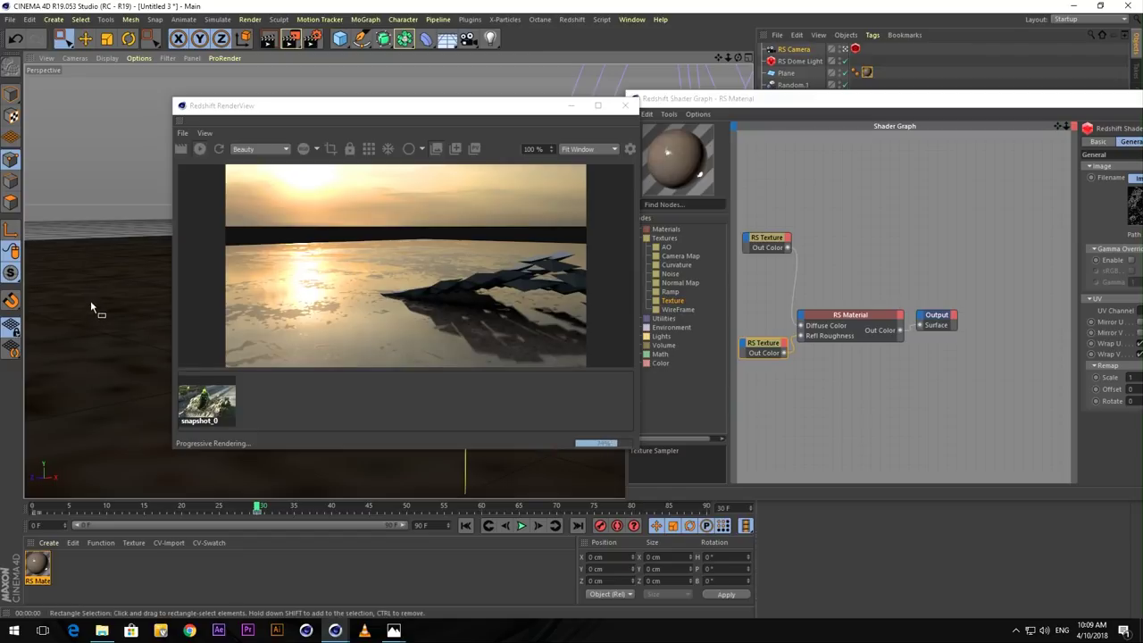
left_click_drag(90, 300, 134, 342, "alt")
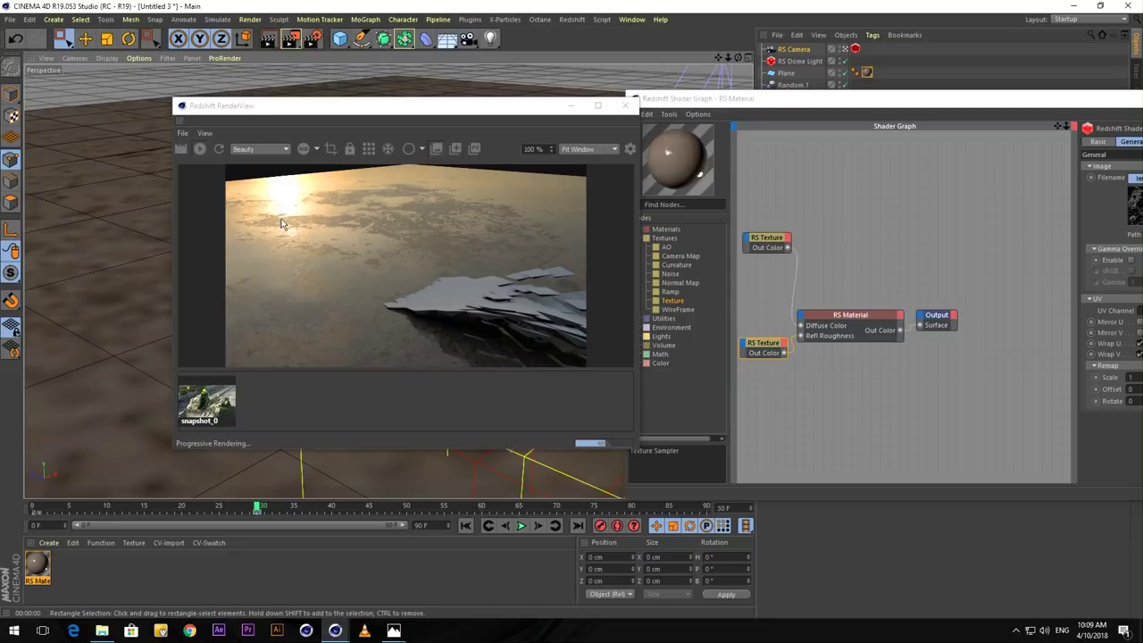
left_click(471, 109)
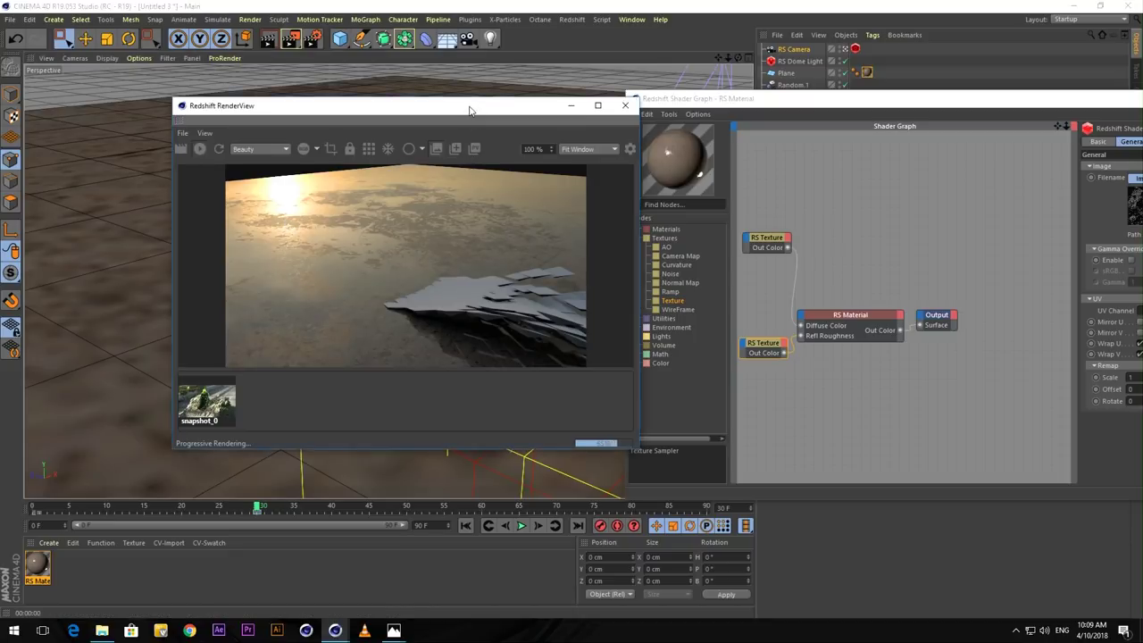
left_click_drag(471, 110, 325, 76)
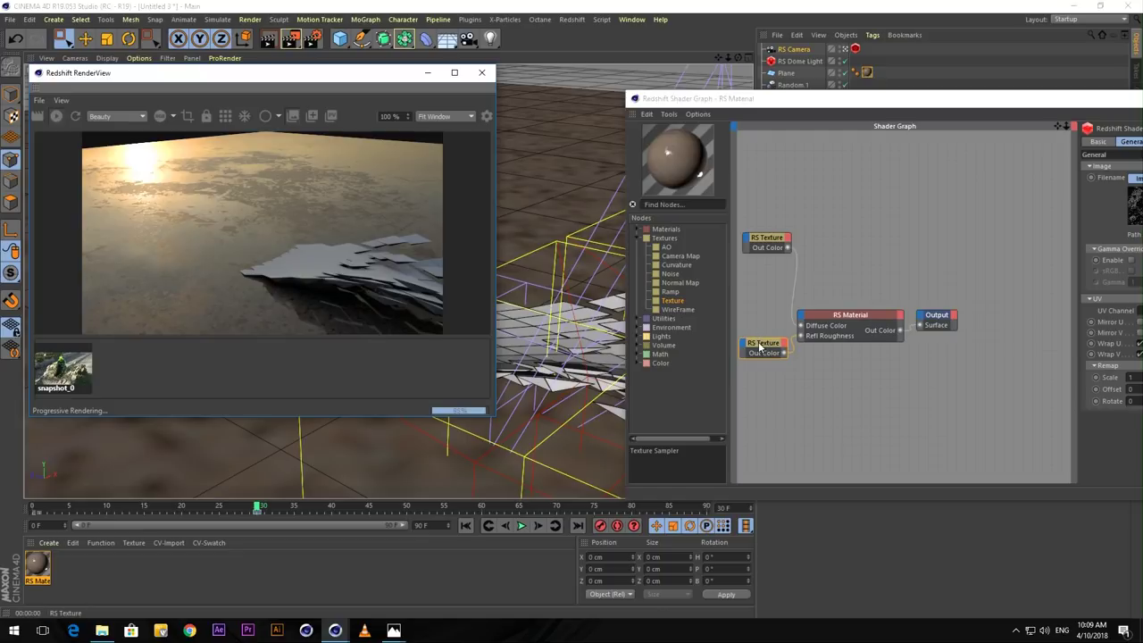
left_click_drag(819, 111, 599, 103)
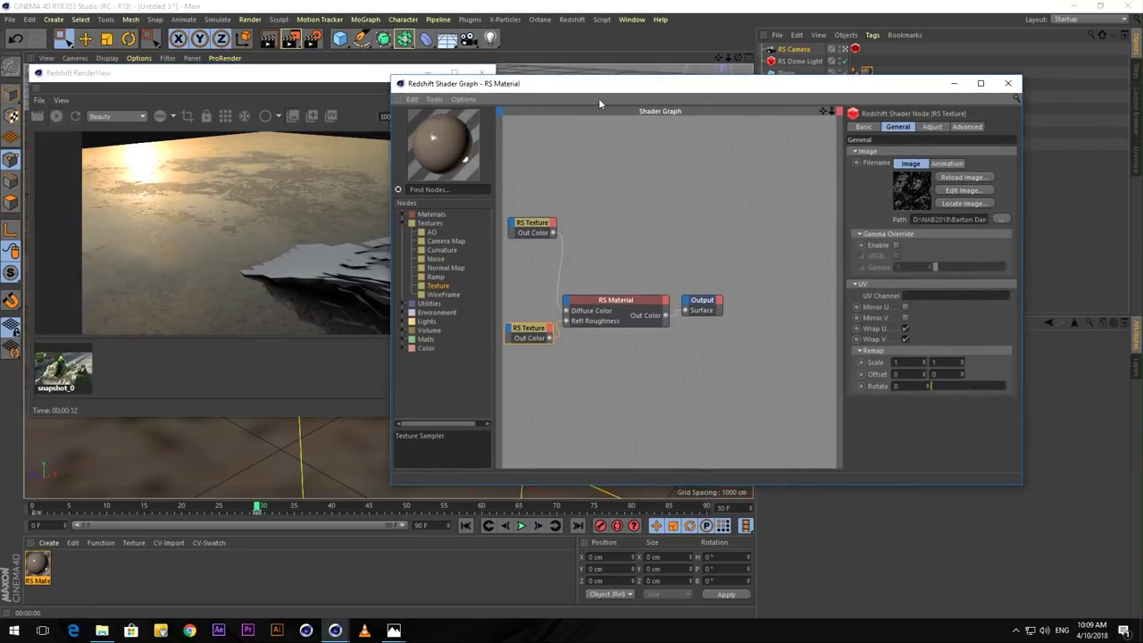
Enable Gamma Override on the roughness texture and set its gamma to 0.192.
left_click(896, 245)
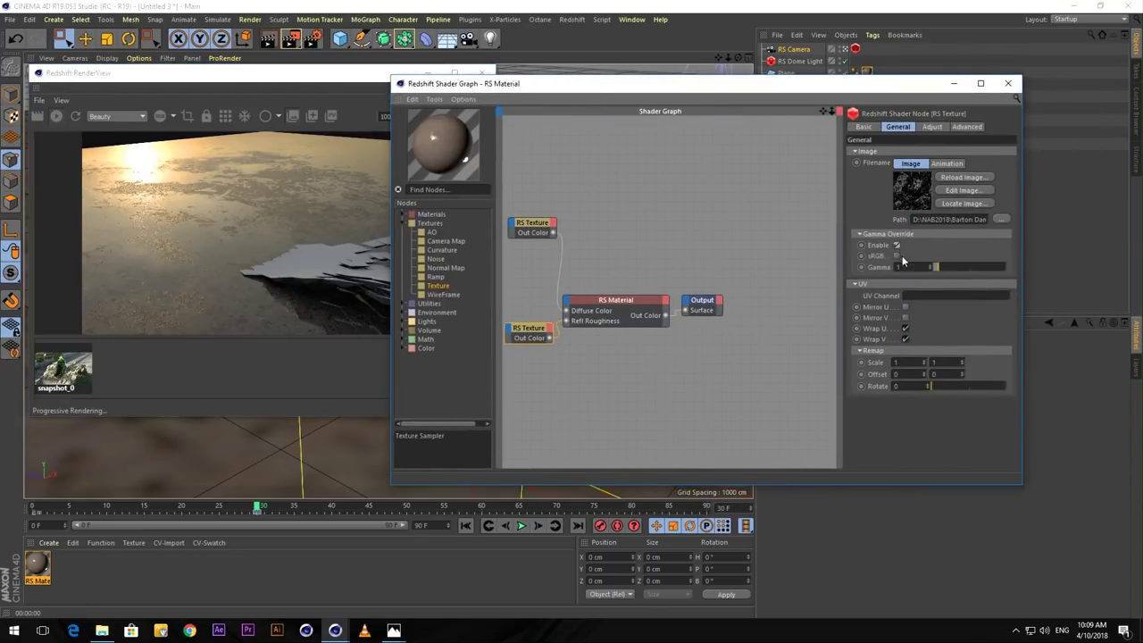
left_click_drag(937, 266, 934, 266)
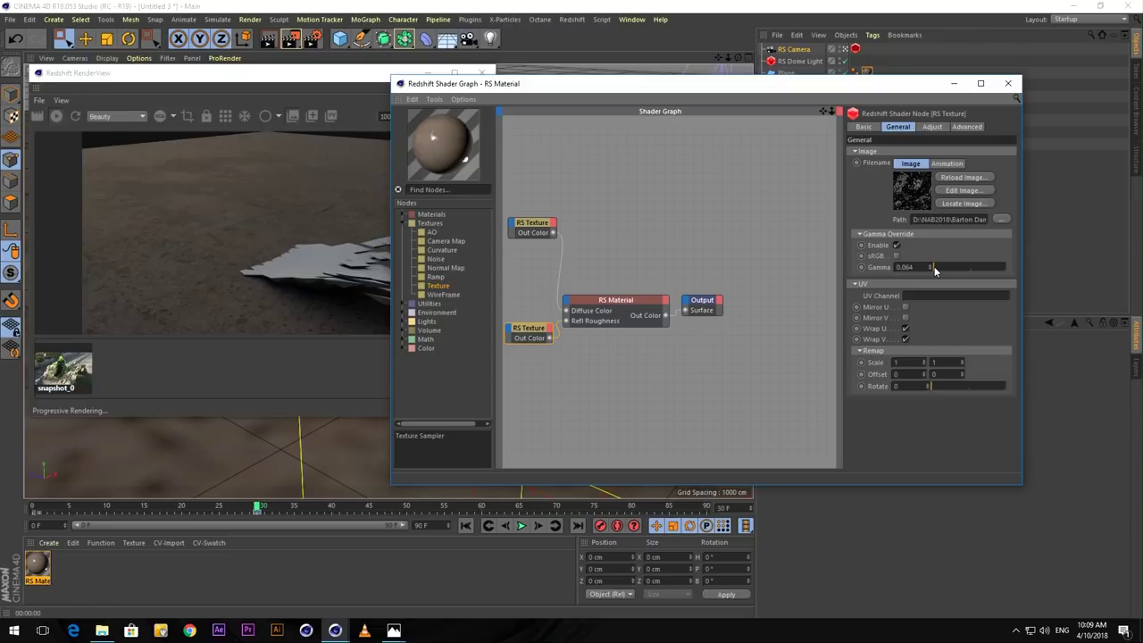
left_click_drag(933, 266, 934, 266)
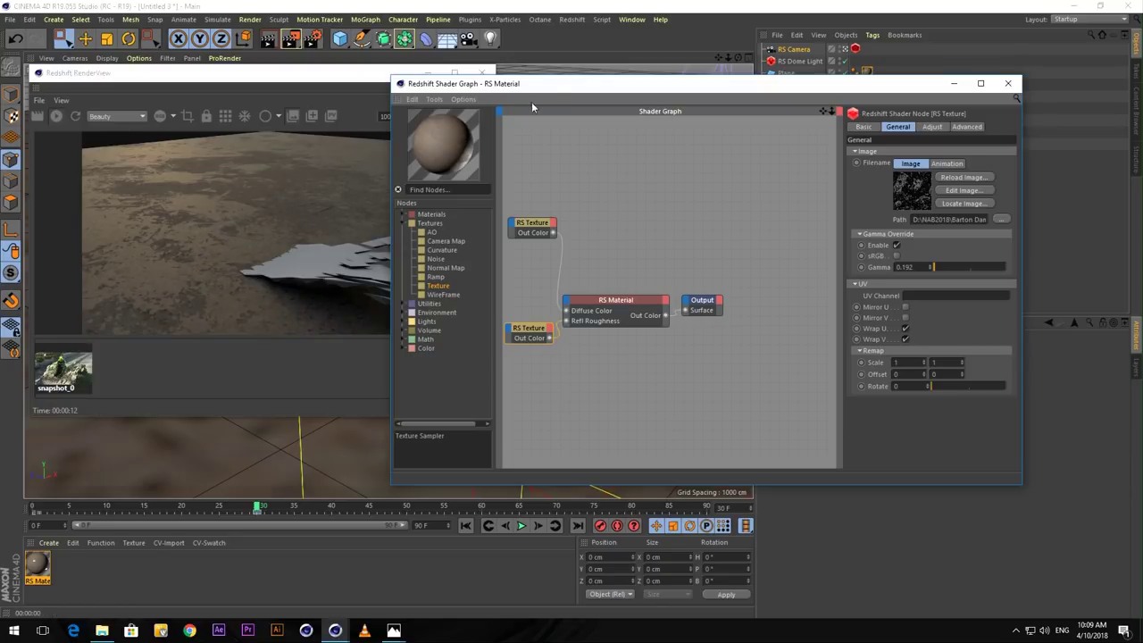
left_click_drag(557, 87, 627, 74)
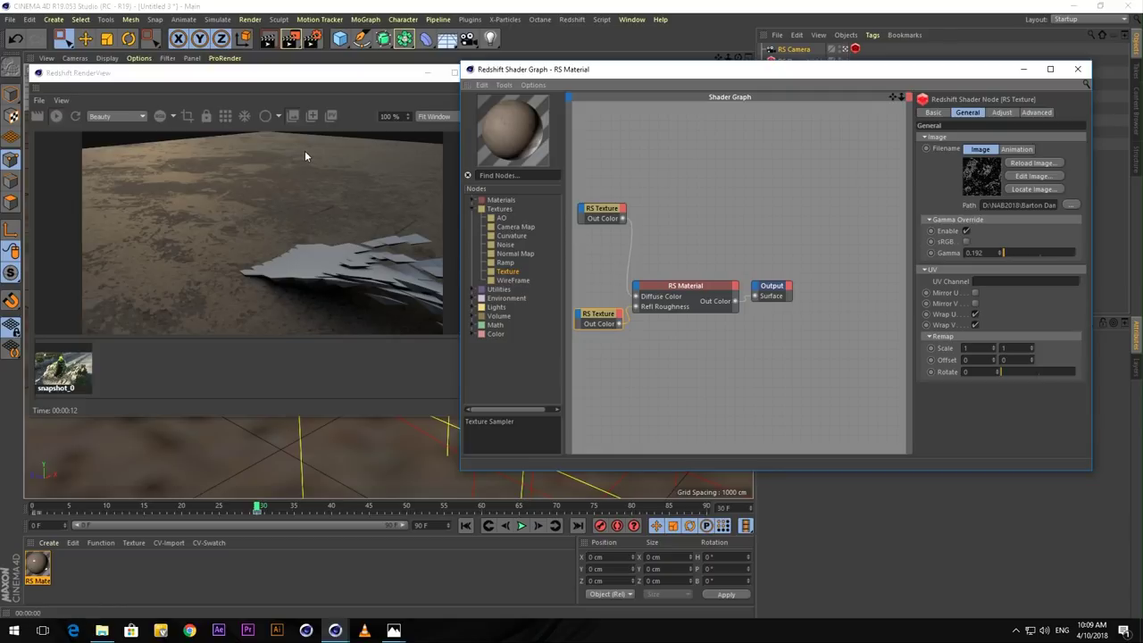
Move the playhead to frame 27 so the render shows the tiles against the sunset sky.
left_click_drag(281, 84, 321, 70)
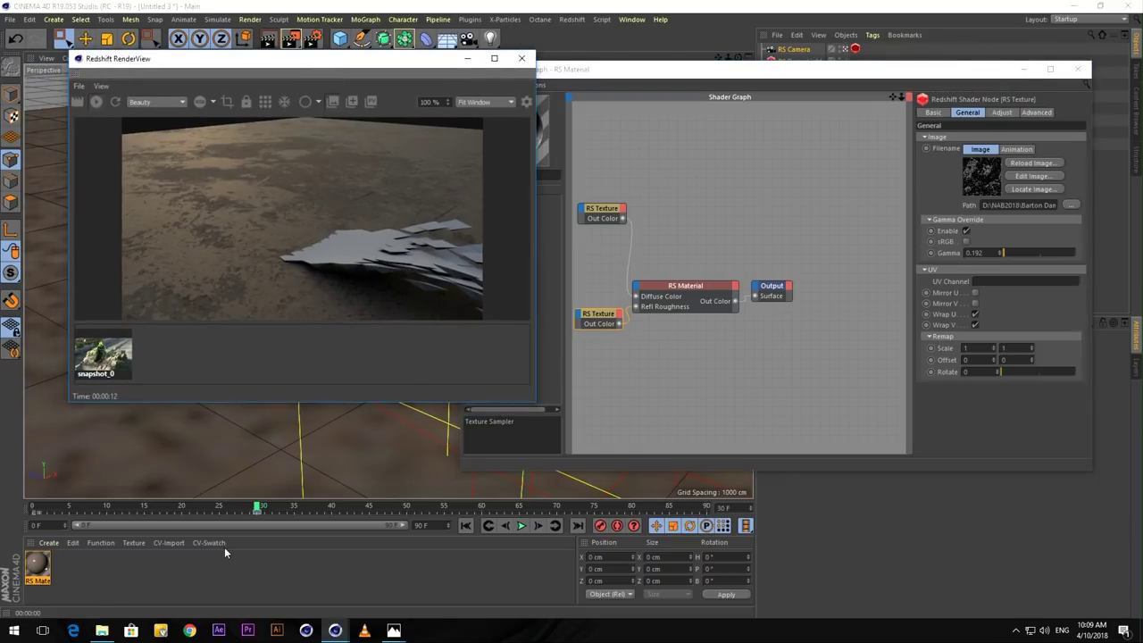
left_click(237, 509)
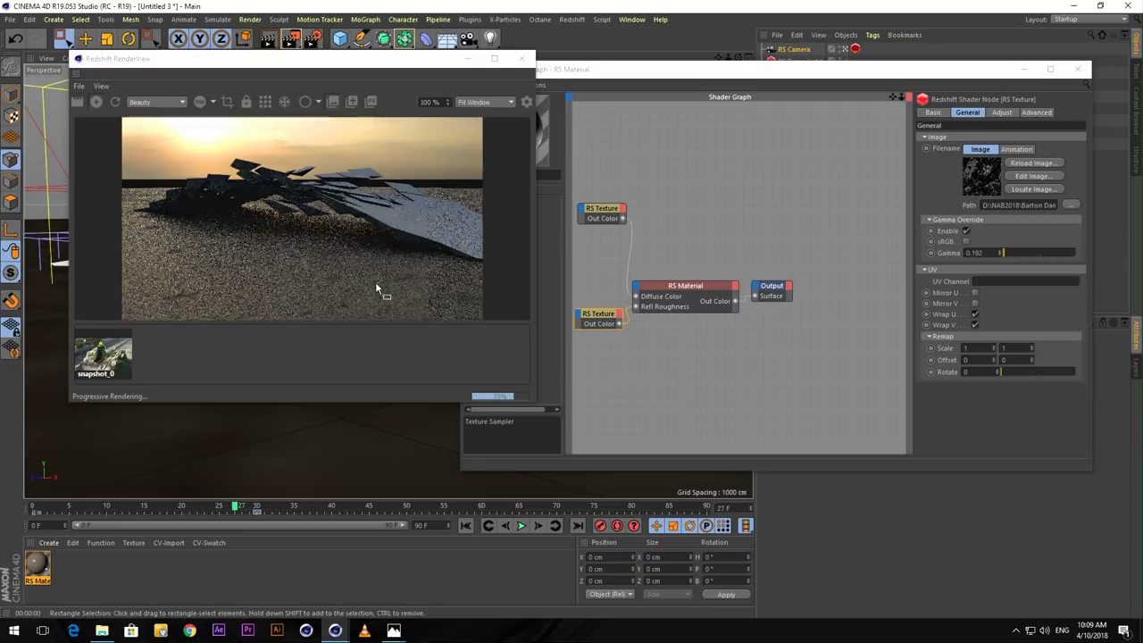
left_click(654, 75)
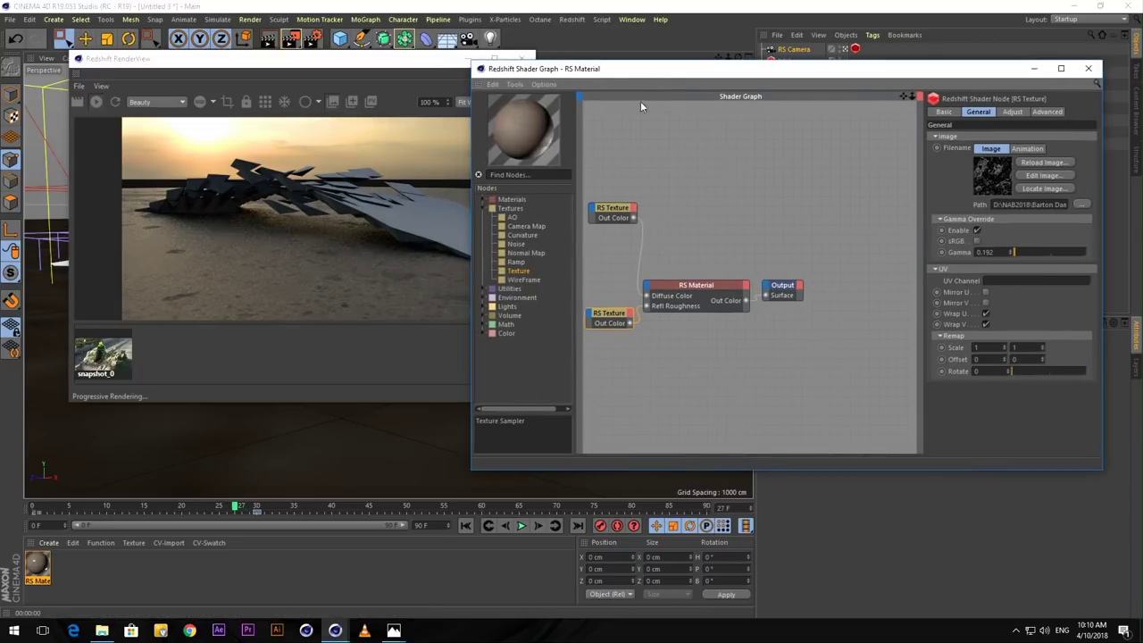
Add an RS Normal Map node via the 'norm' search and wire it to Bump Input.
left_click(516, 175)
type("norma")
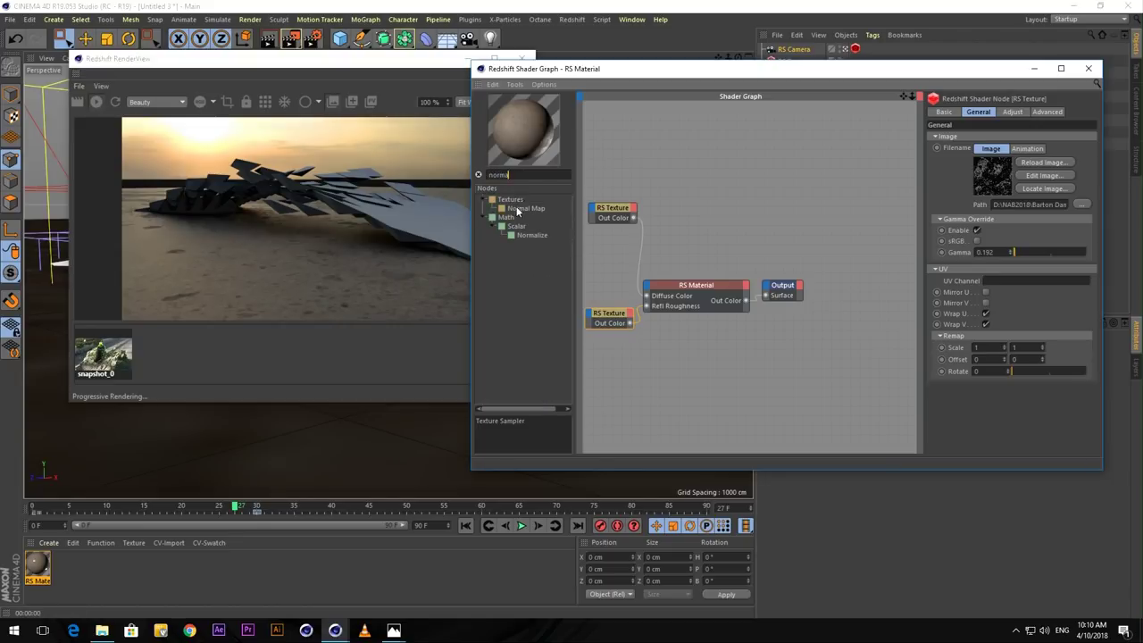
left_click_drag(513, 209, 614, 385)
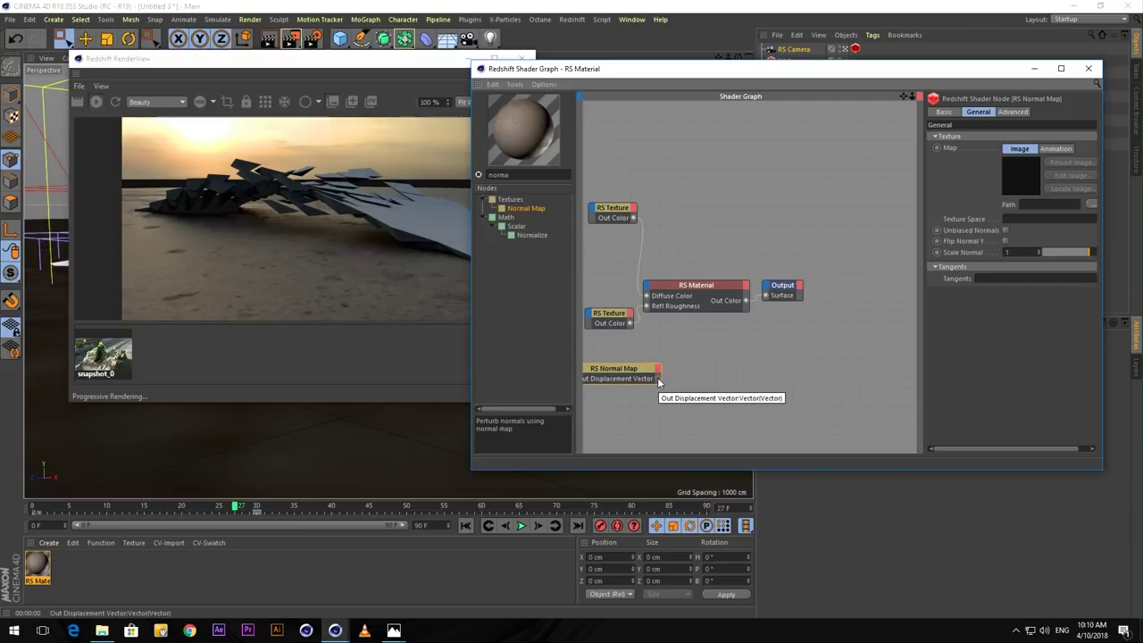
left_click_drag(659, 377, 649, 292)
mouse_move(683, 374)
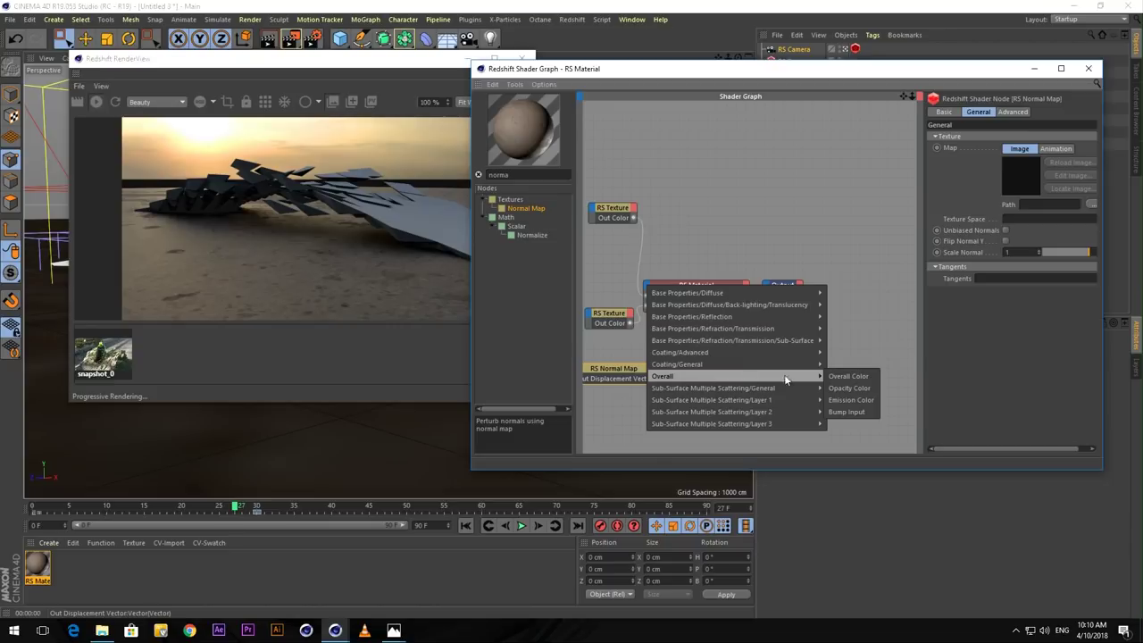
left_click(845, 413)
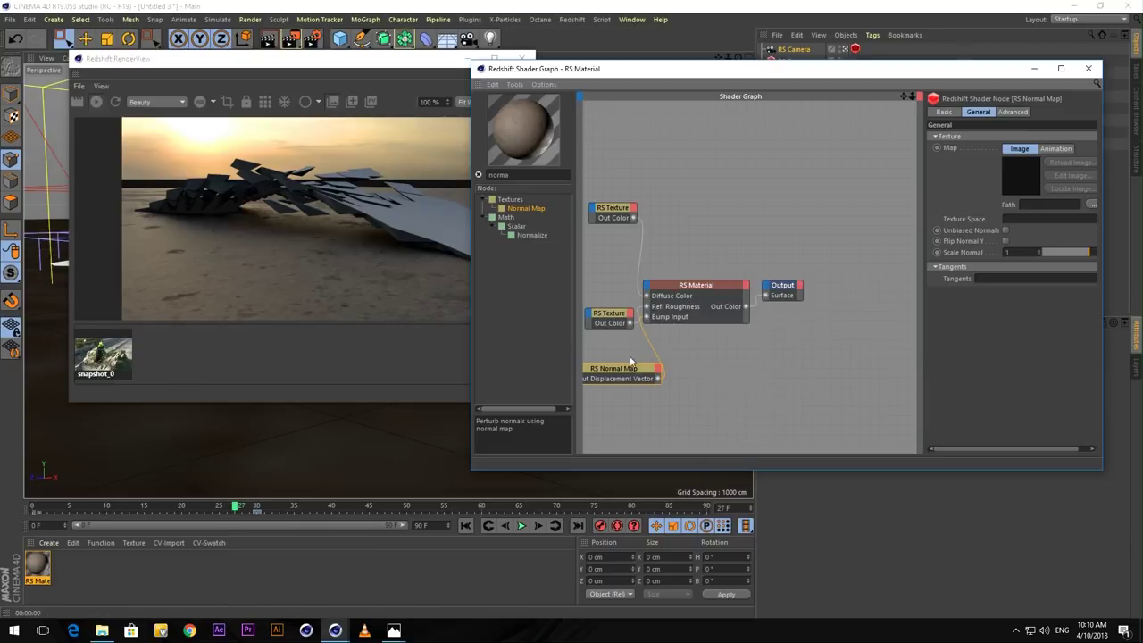
Load SAND-05-DIRTY-MUDDY_250cm_Normal_4k.jpg into the Normal Map node.
left_click(1091, 205)
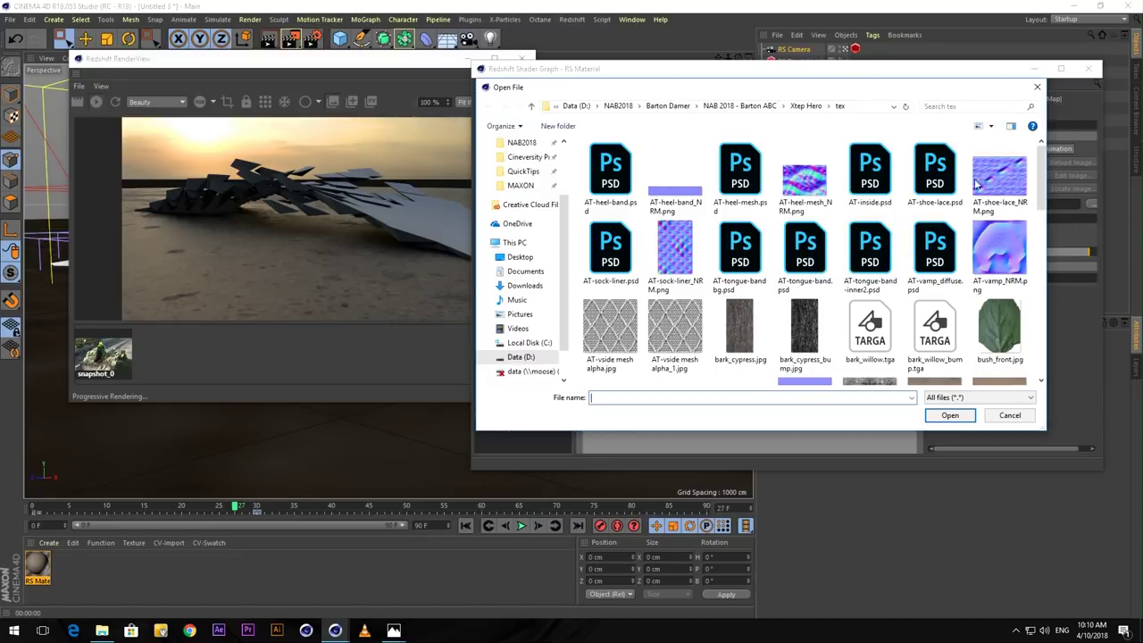
left_click_drag(906, 94, 878, 89)
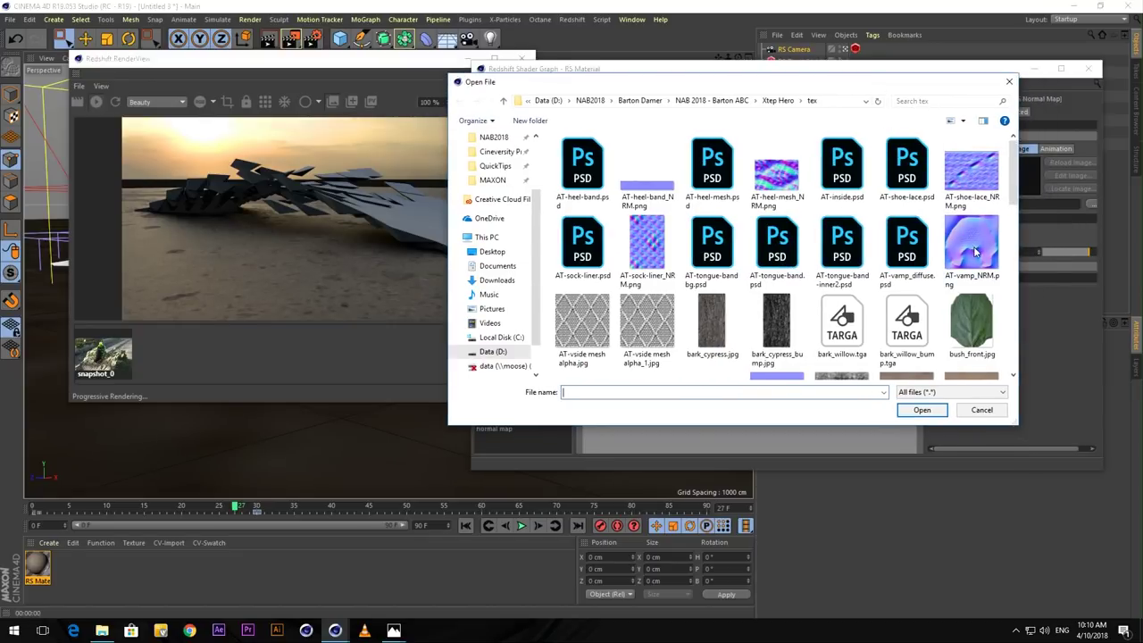
scroll(972, 246, "down", 2)
scroll(972, 245, "down", 5)
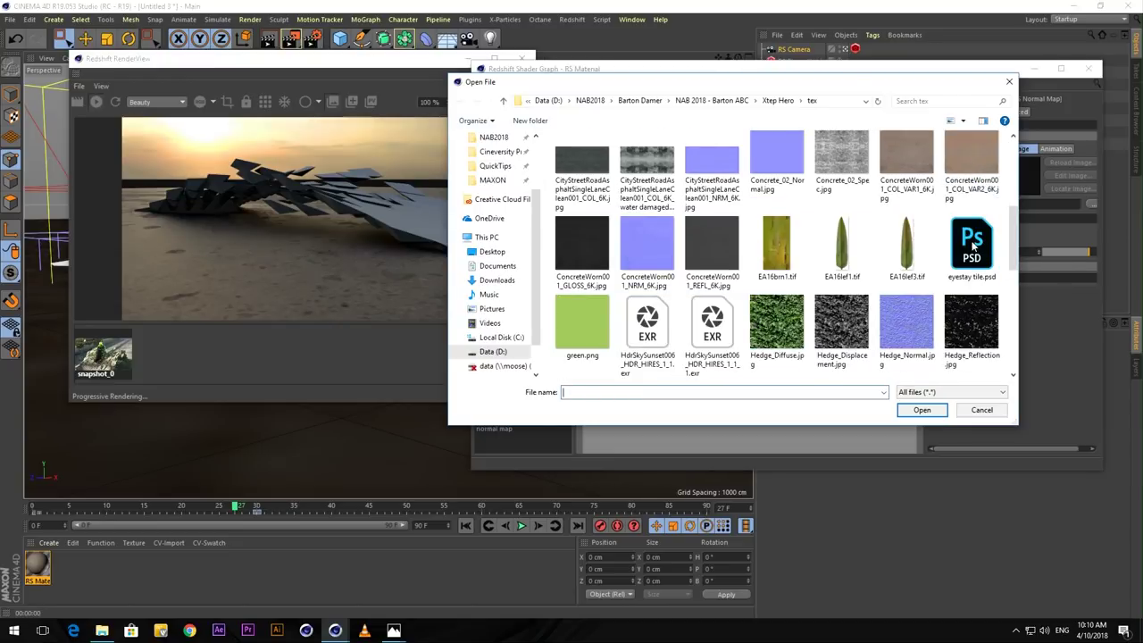
scroll(971, 246, "down", 1)
scroll(971, 245, "up", 3)
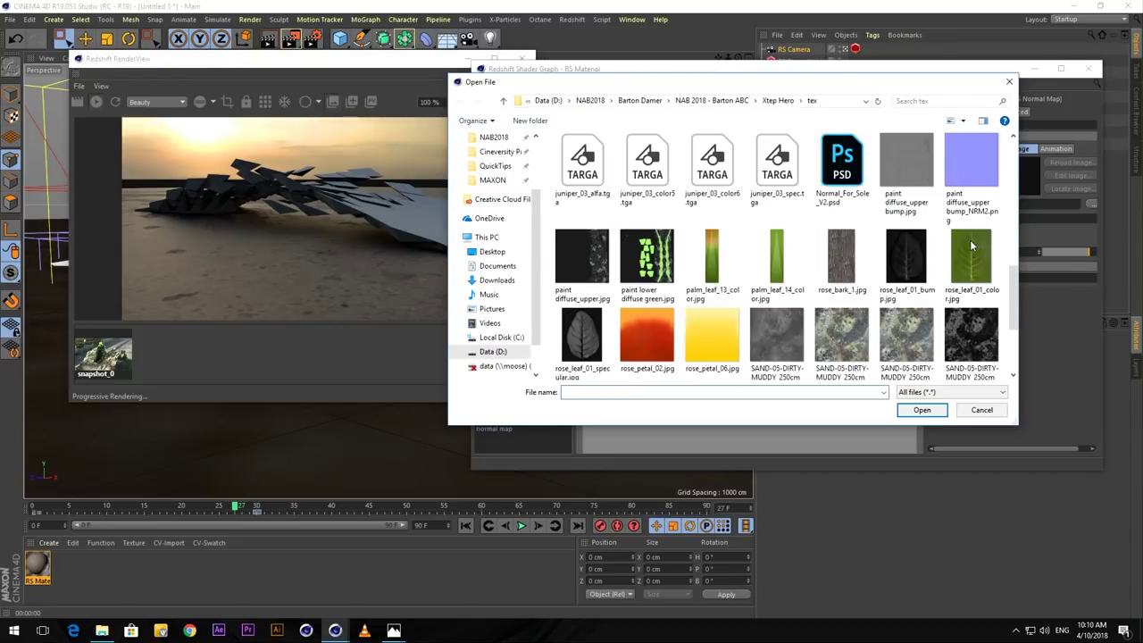
scroll(972, 246, "down", 3)
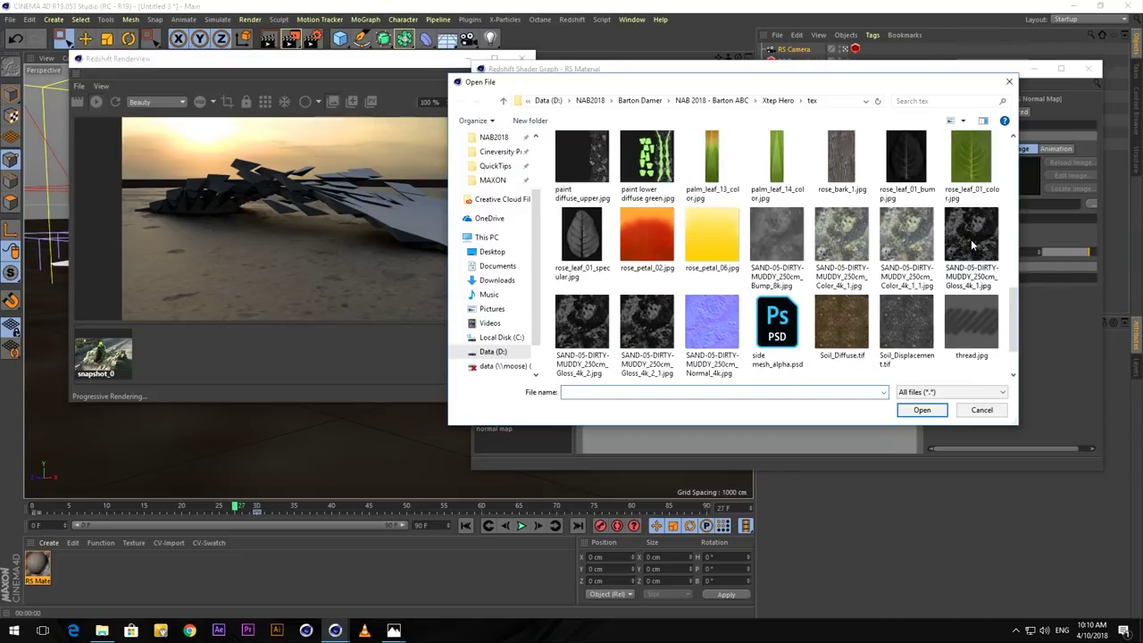
left_click(718, 319)
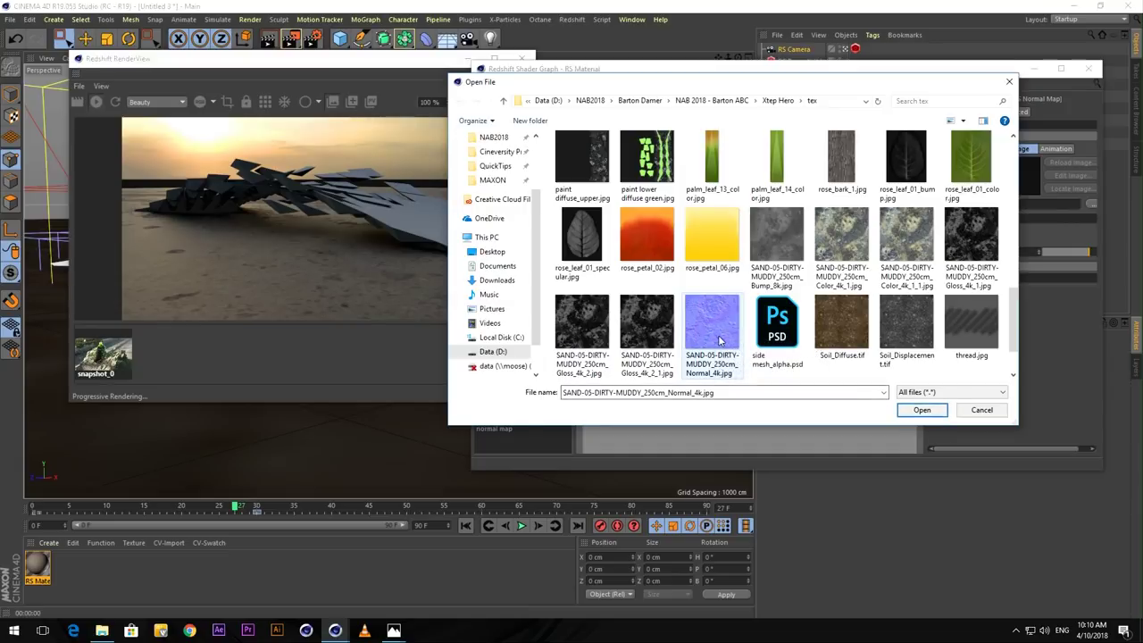
left_click(912, 416)
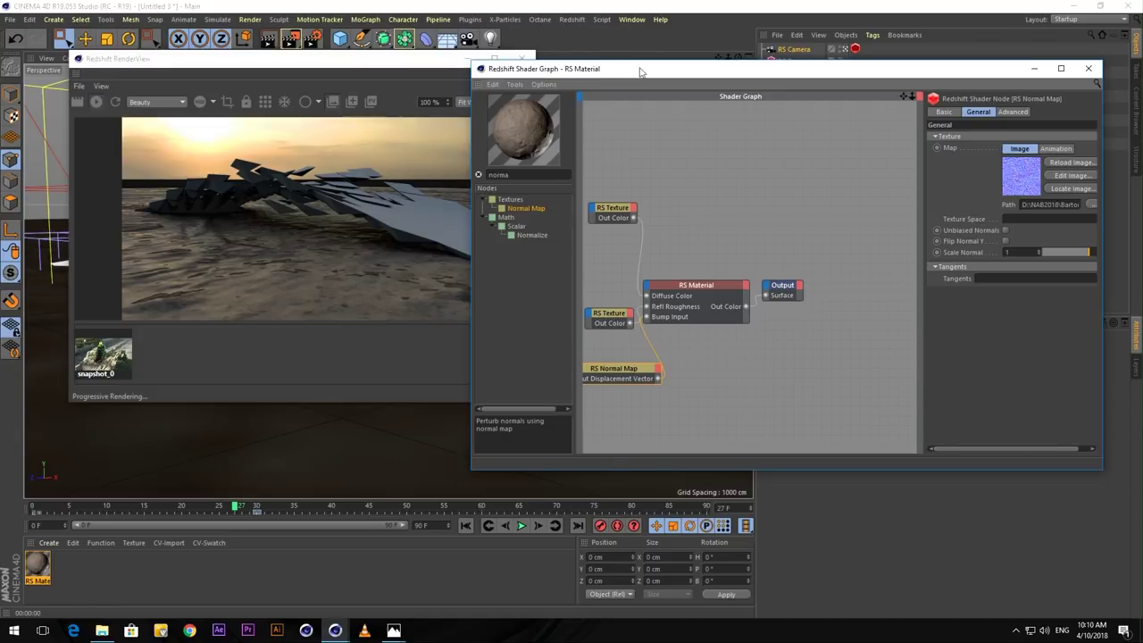
Orbit the render to a new camera angle, then centre the Shader Graph window again.
left_click_drag(646, 75, 887, 80)
left_click_drag(405, 64, 479, 47)
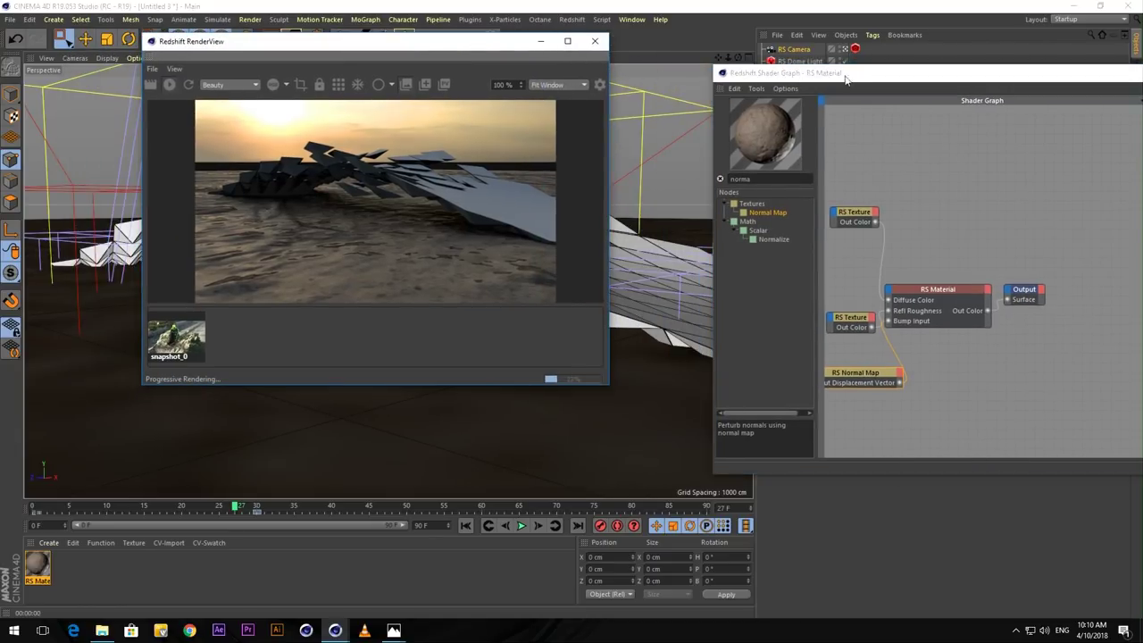
left_click_drag(866, 77, 983, 68)
left_click_drag(727, 57, 384, 286)
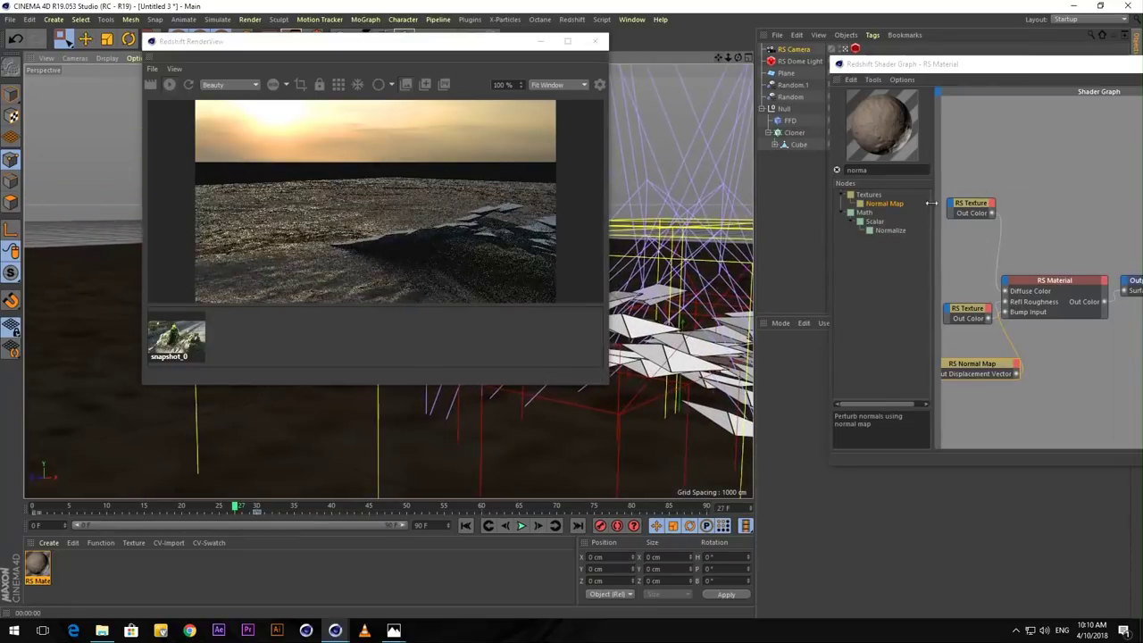
left_click(303, 240)
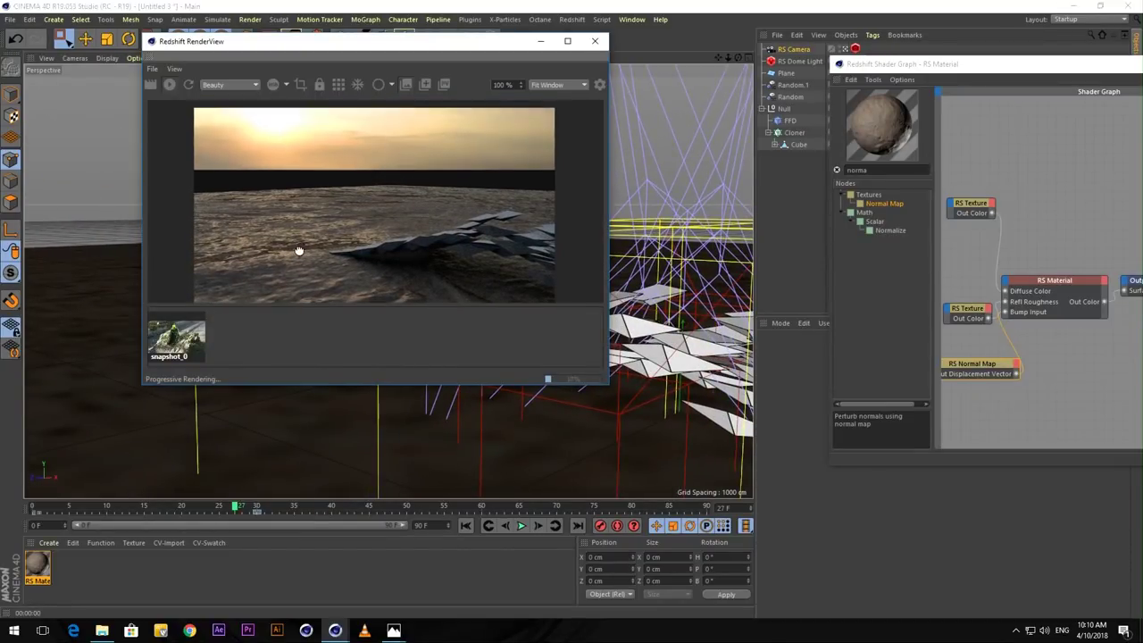
left_click_drag(239, 444, 333, 336, "alt")
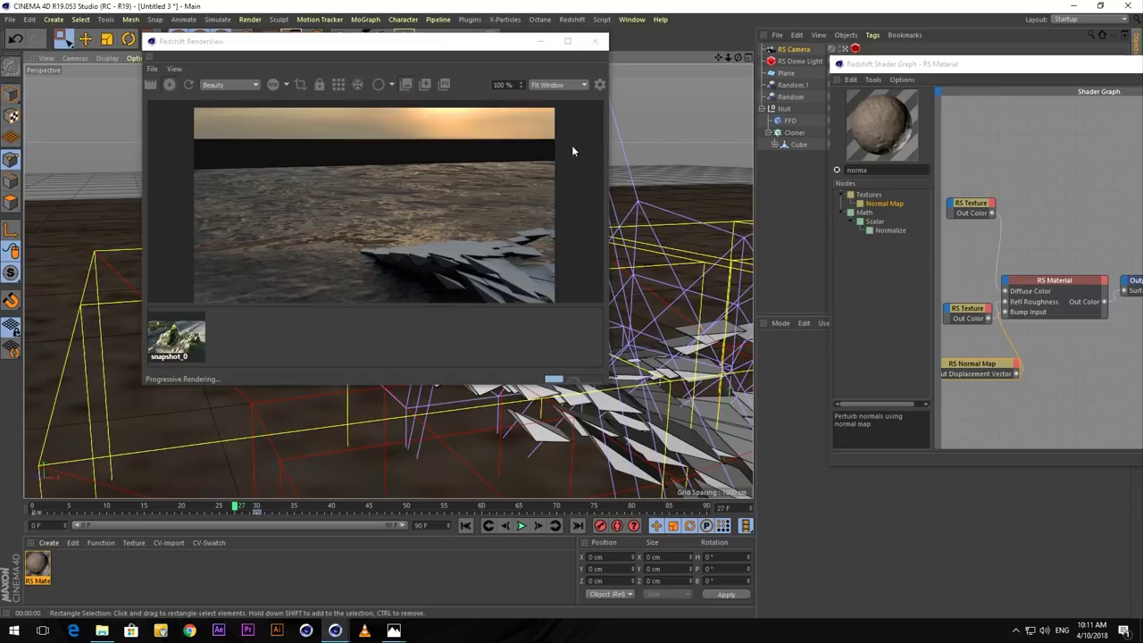
left_click_drag(420, 42, 354, 34)
left_click_drag(301, 416, 383, 438, "alt")
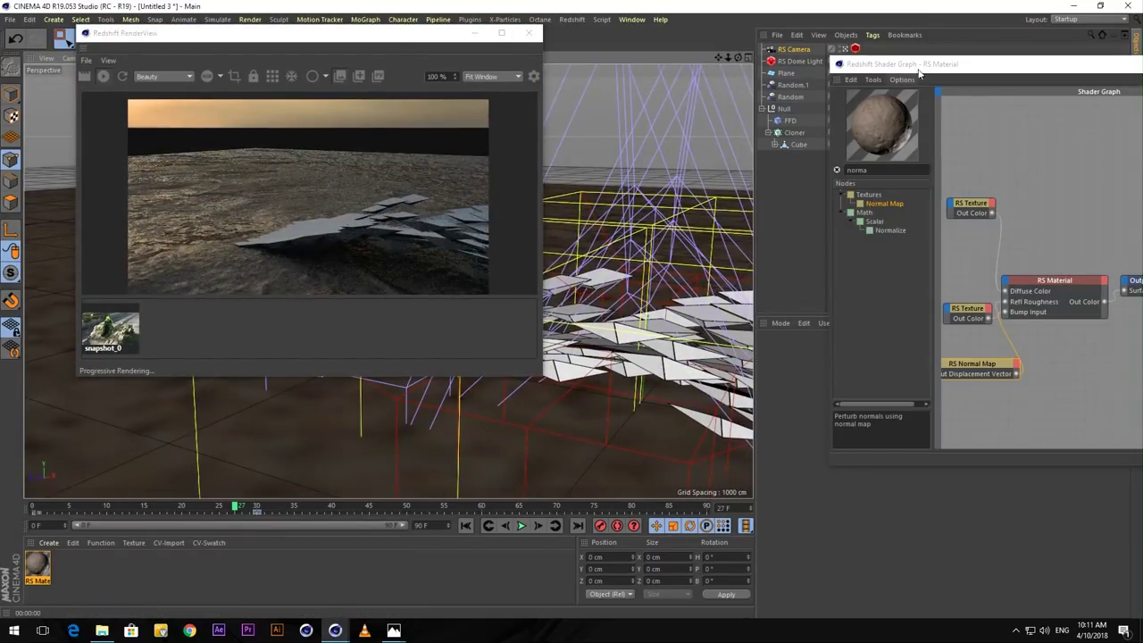
left_click_drag(919, 70, 464, 92)
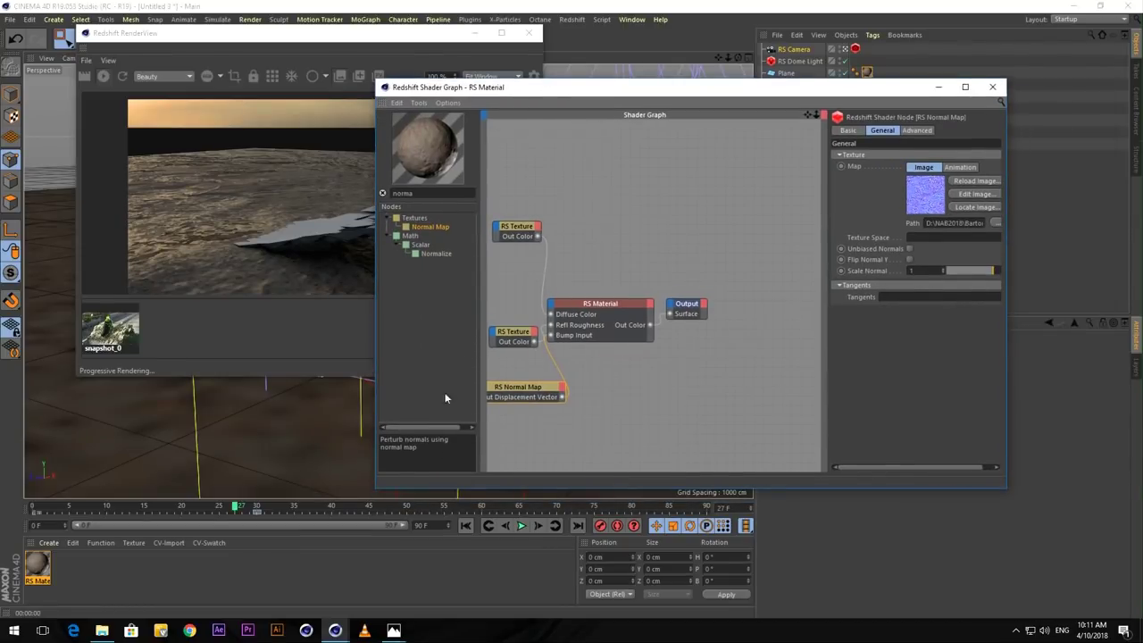
Load ConcreteWorn001_REFL_6K.jpg into the lower RS Texture node.
left_click(516, 335)
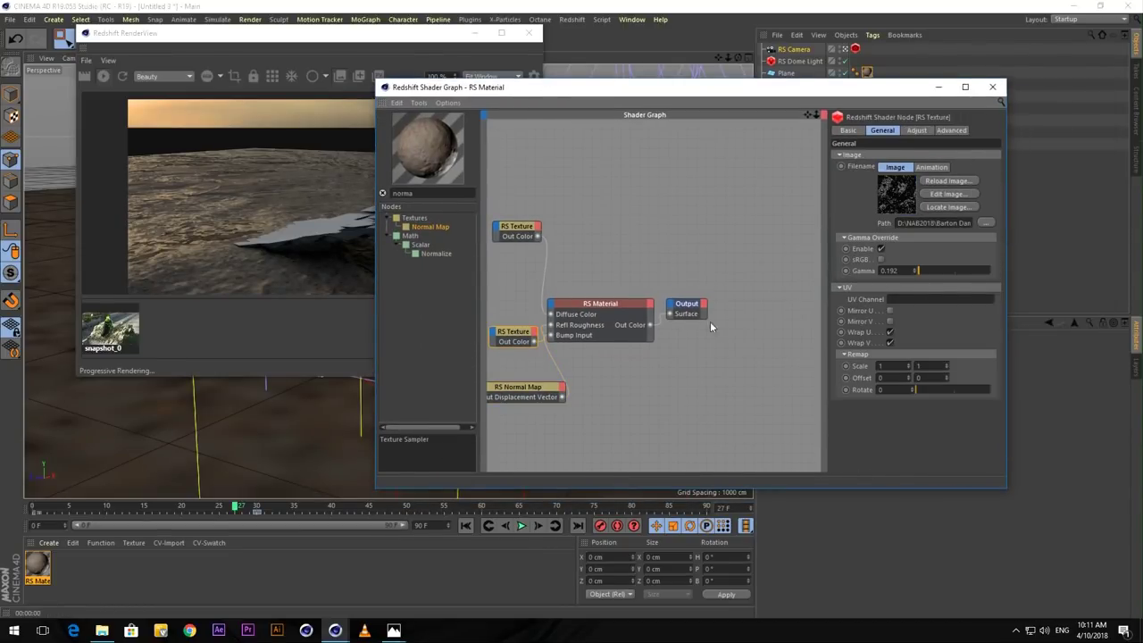
left_click(987, 222)
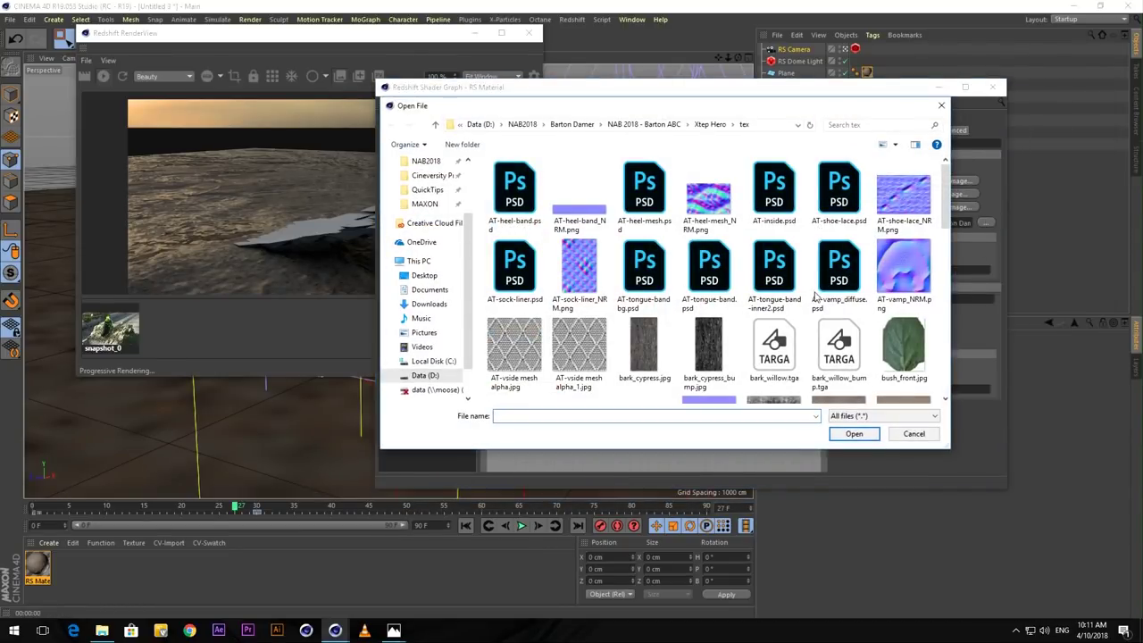
scroll(746, 340, "down", 1)
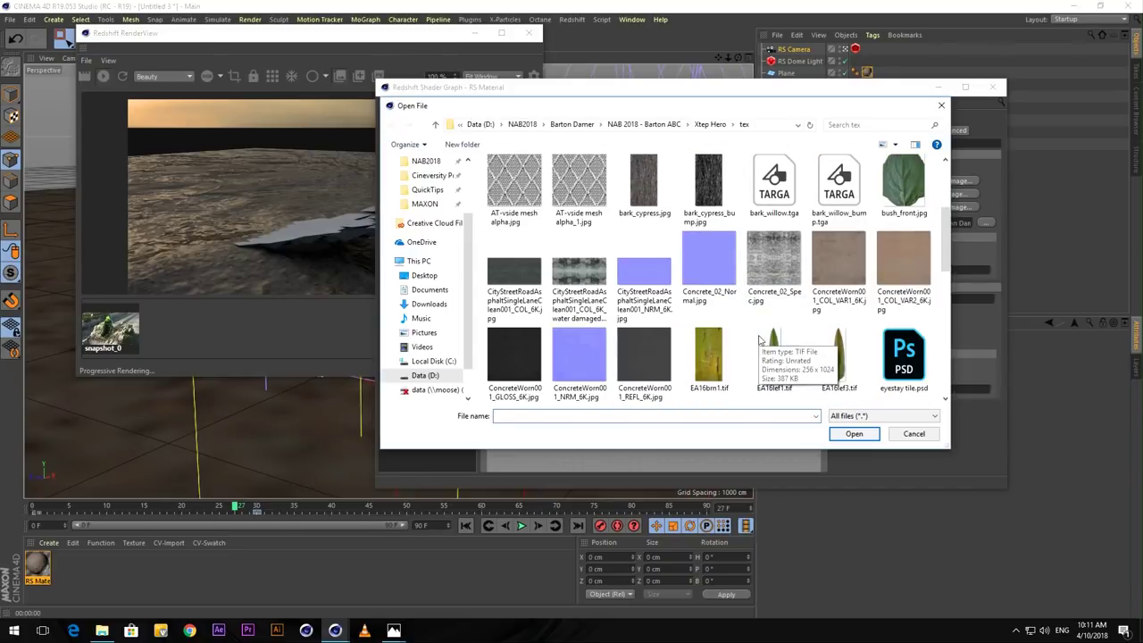
left_click(643, 357)
left_click(853, 433)
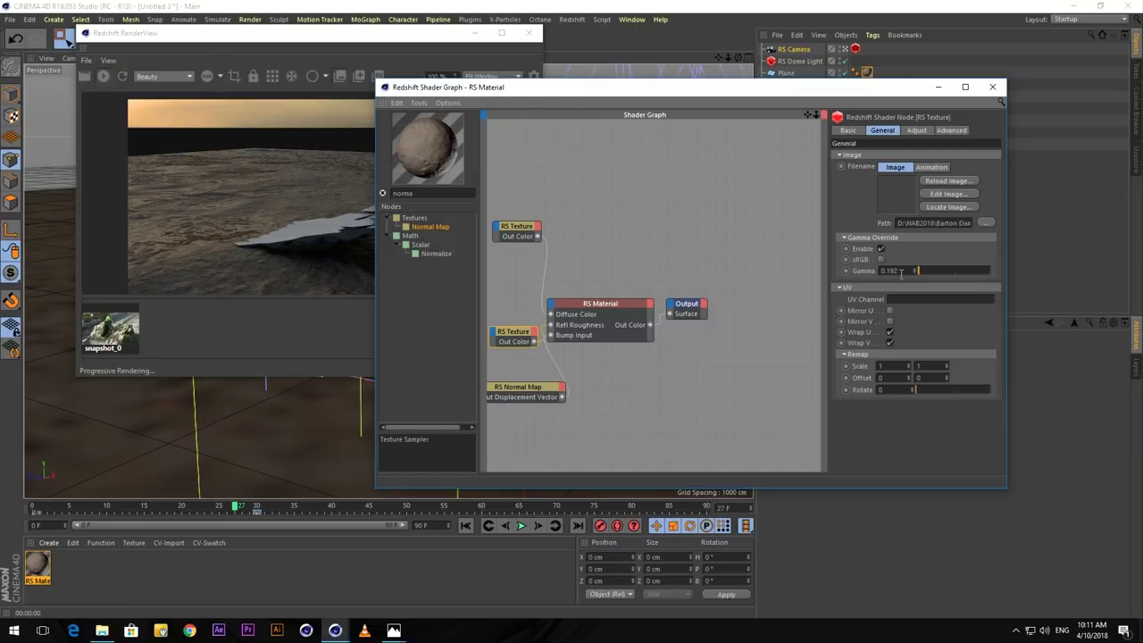
Set that texture's Gamma to 0.04 and move the timeline to frame 35.
left_click_drag(898, 270, 887, 269)
type("0.04")
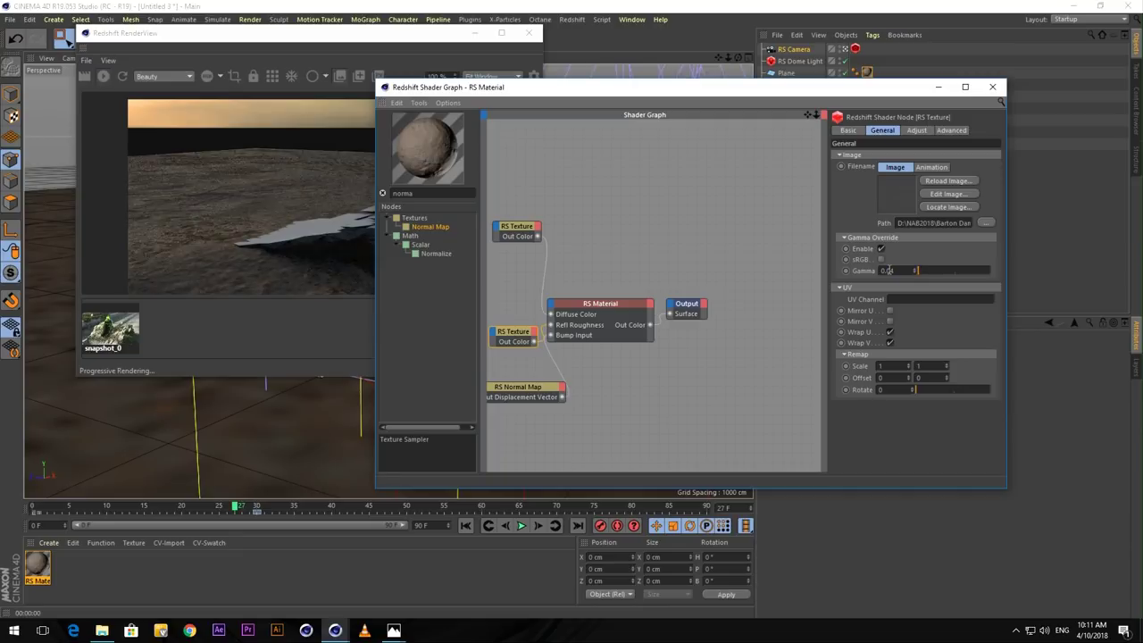
left_click_drag(660, 89, 925, 83)
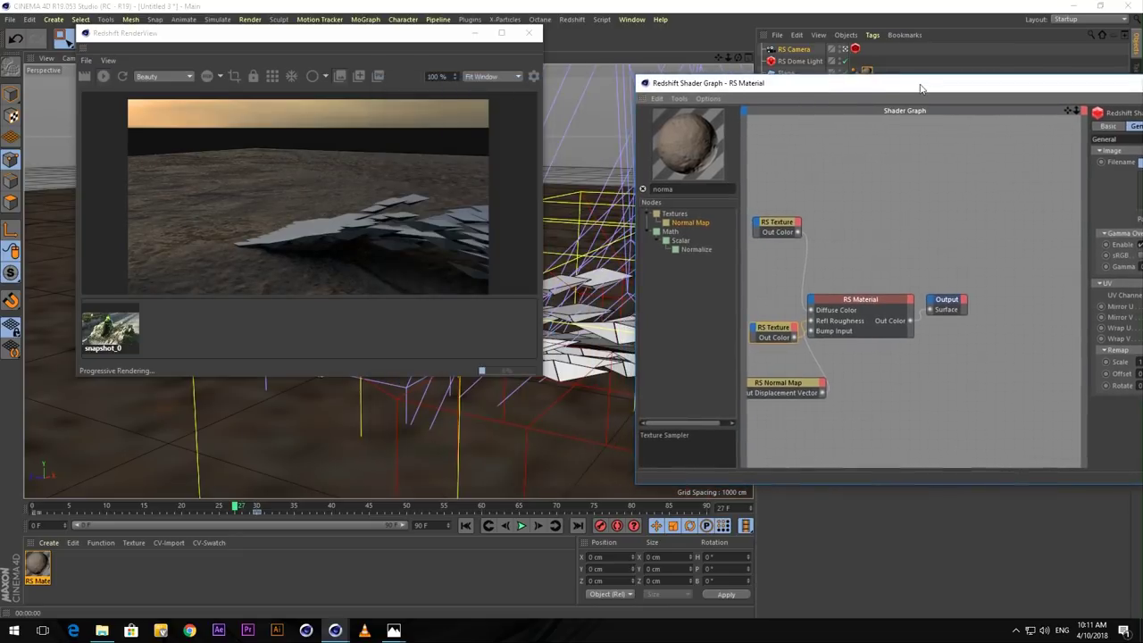
left_click(295, 505)
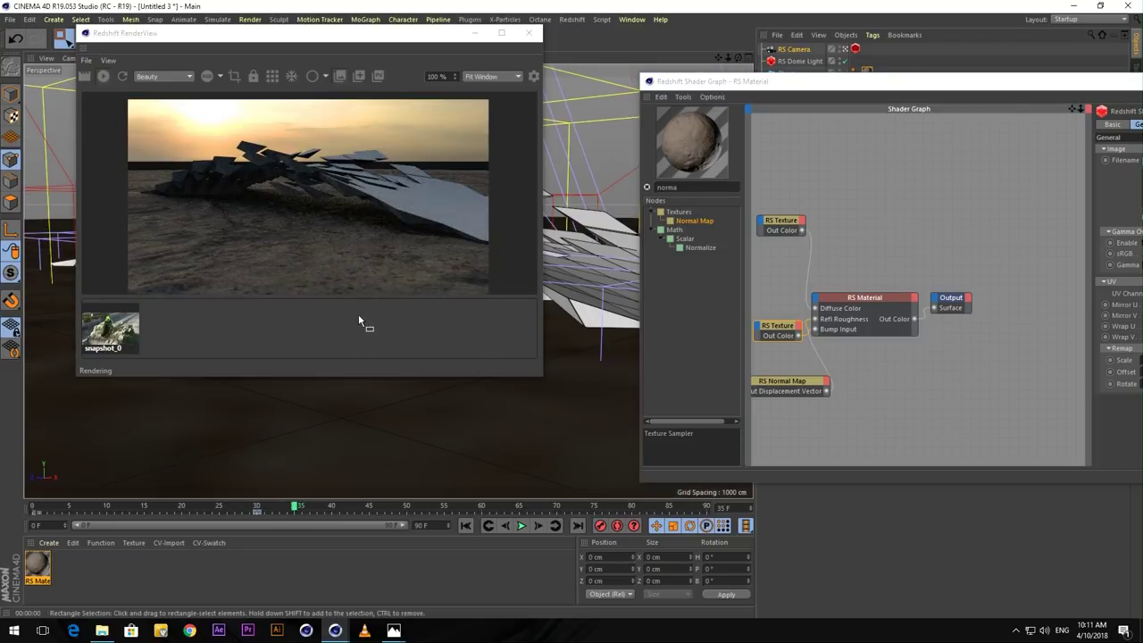
left_click_drag(794, 83, 531, 91)
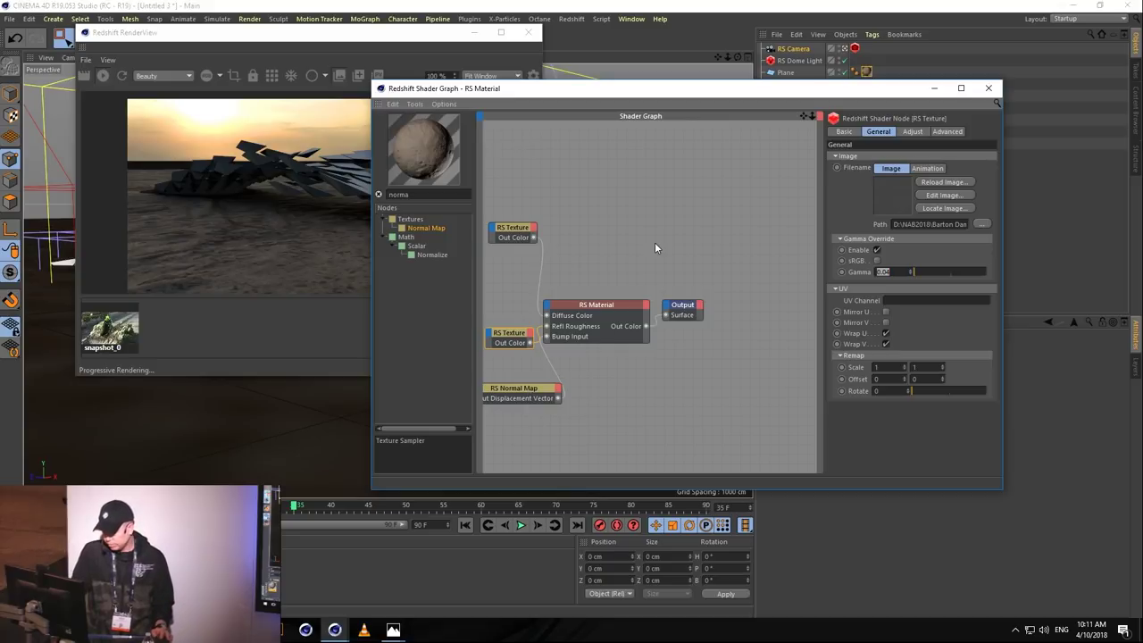
Add an RS Displacement node and wire it into the Output's Displacement input.
left_click(378, 195)
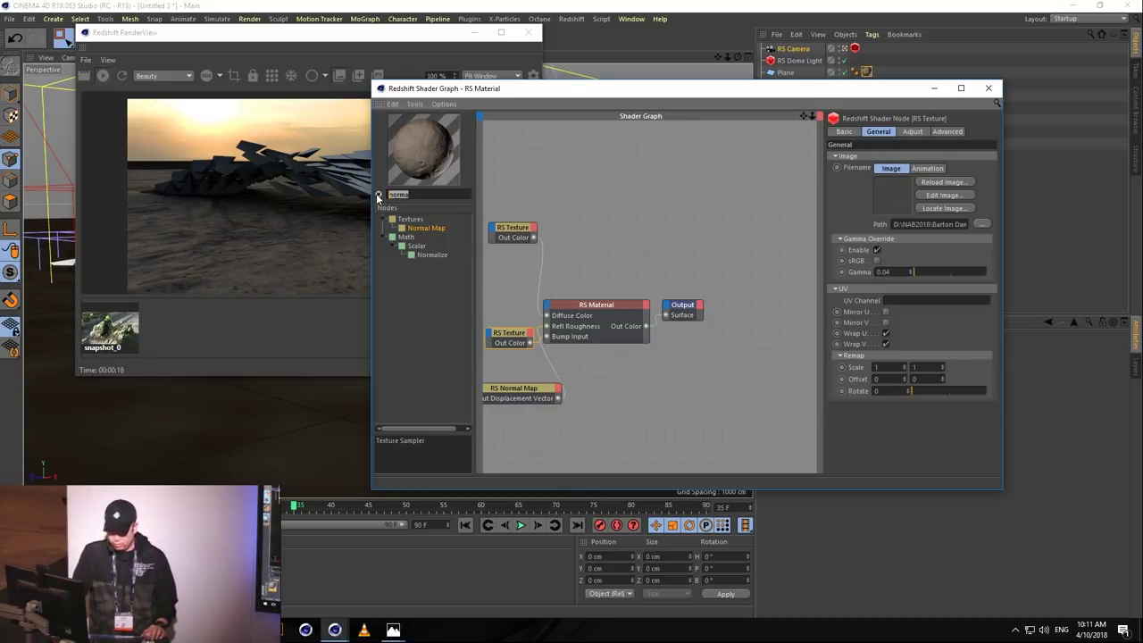
type("dis")
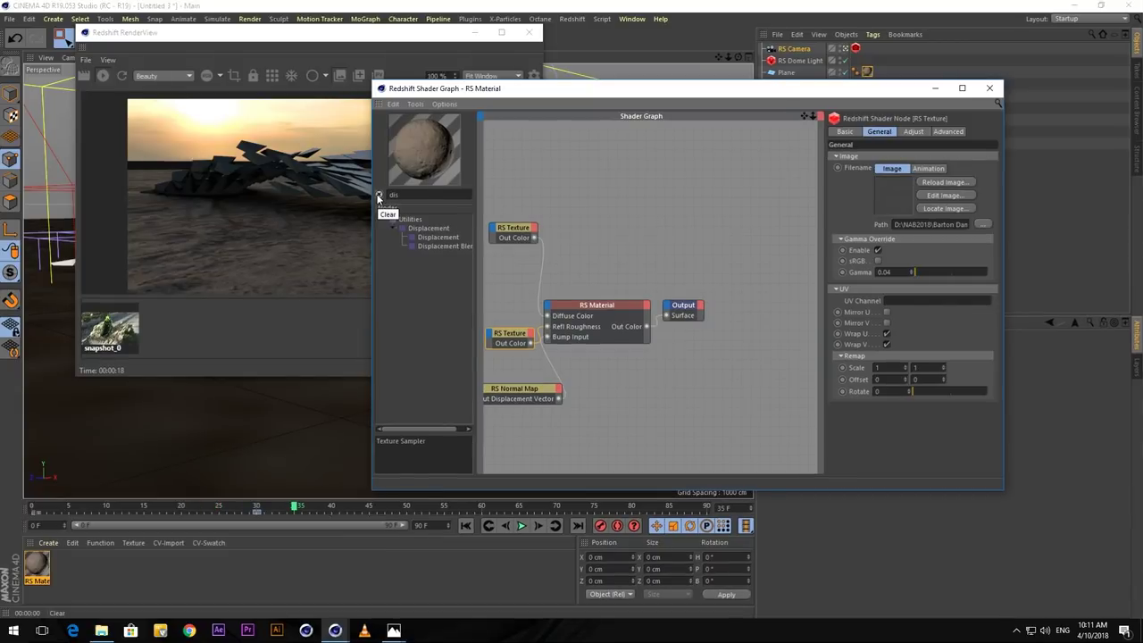
left_click(435, 238)
left_click_drag(555, 440, 527, 436)
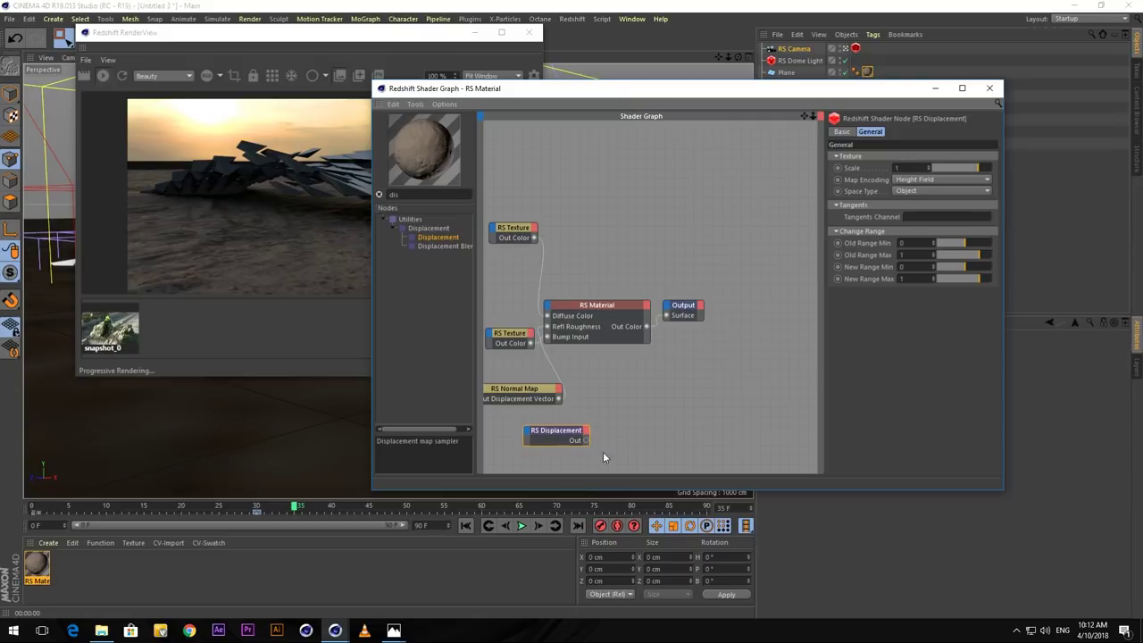
left_click_drag(583, 440, 682, 311)
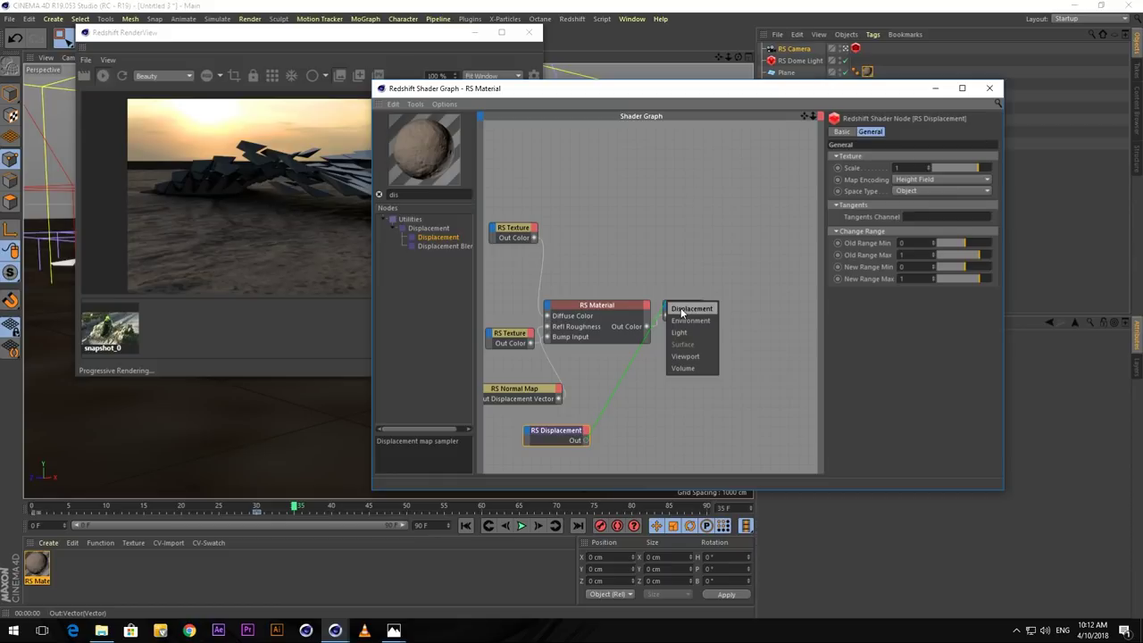
left_click_drag(684, 312, 685, 313)
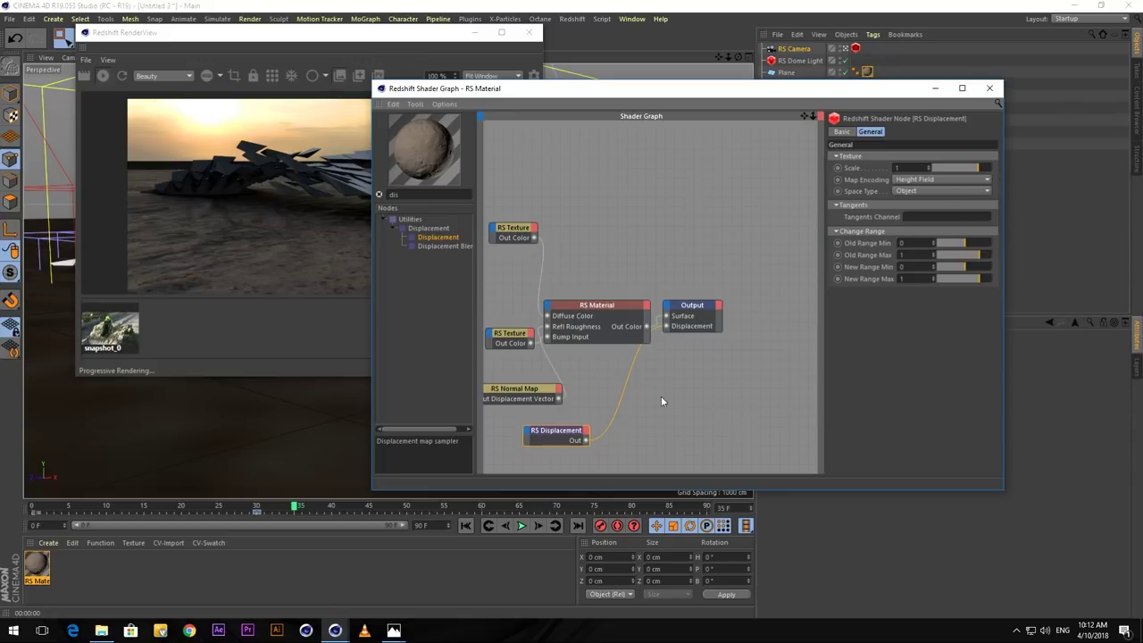
left_click(649, 423)
left_click(558, 432)
Duplicate the RS Texture node and load SAND-05-DIRTY-MUDDY_250cm_Gloss_4k_2_1.jpg into the copy.
left_click_drag(670, 94, 742, 80)
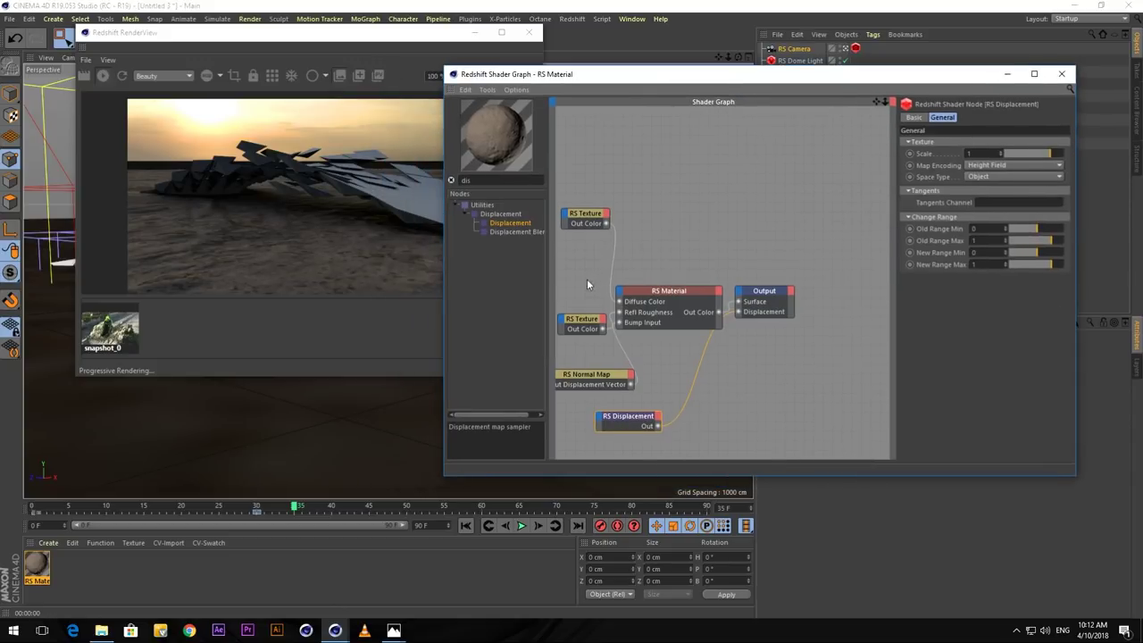
left_click_drag(548, 264, 493, 263)
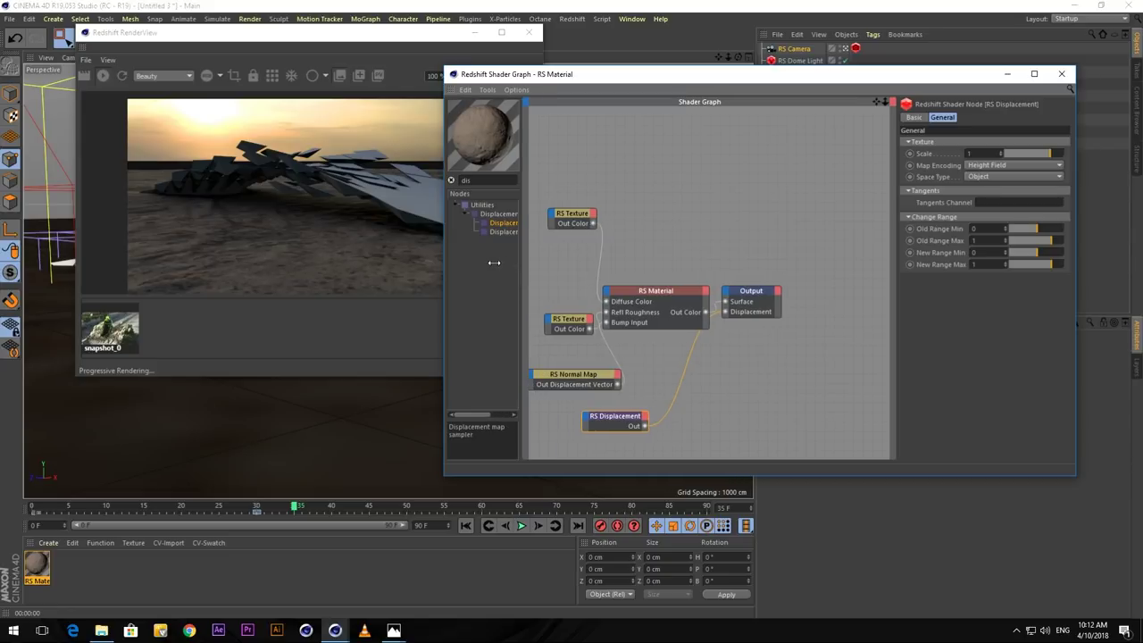
left_click(563, 321)
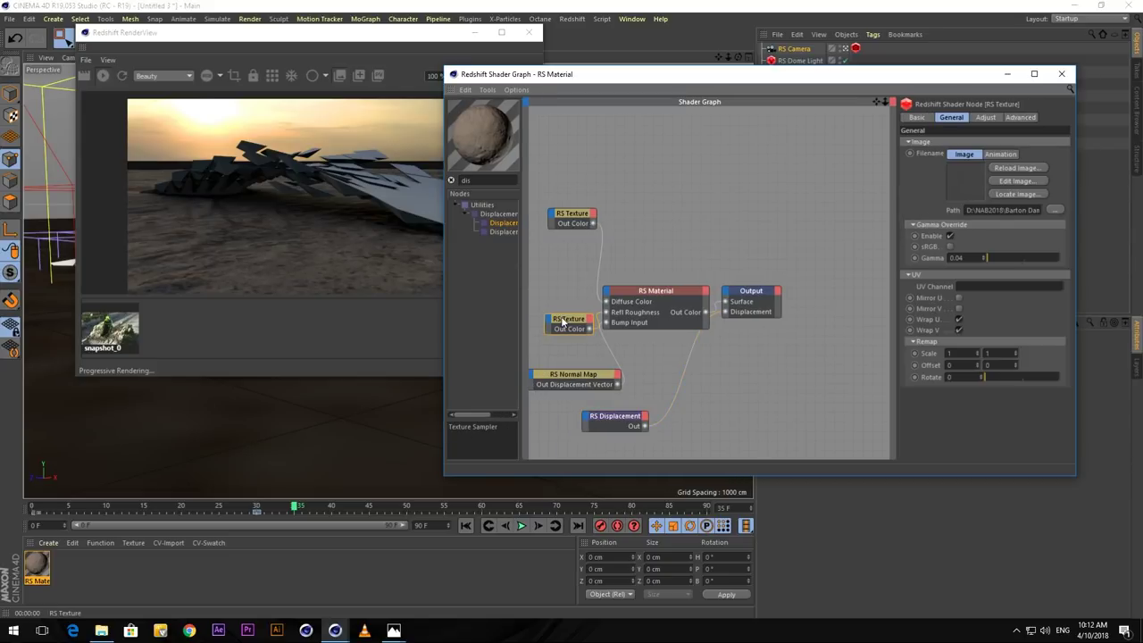
left_click_drag(562, 320, 546, 419, "ctrl")
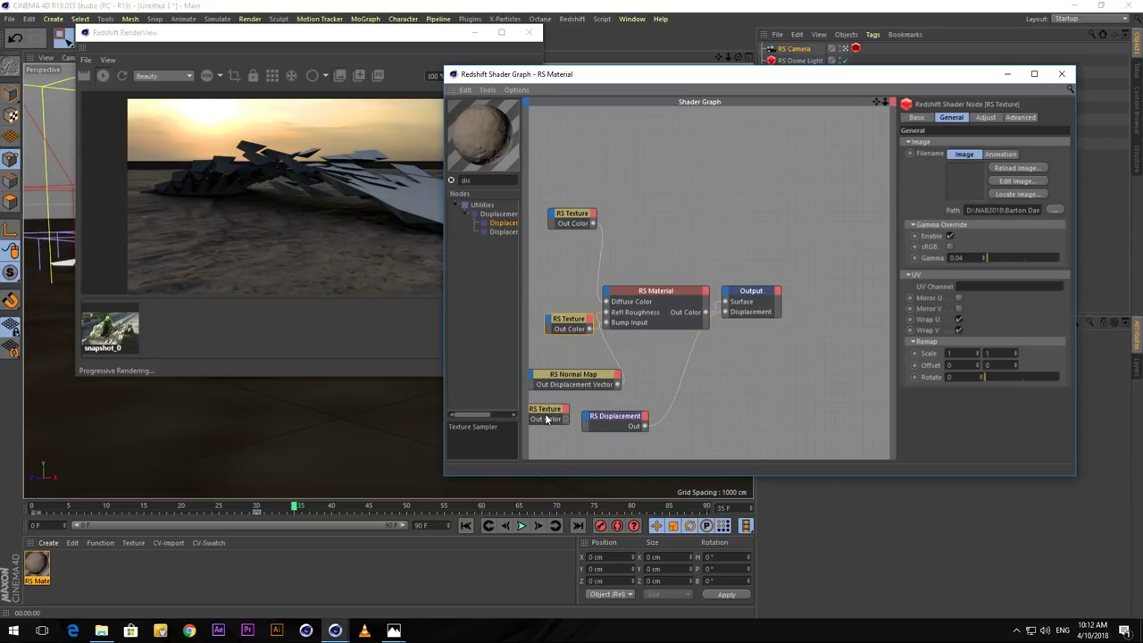
left_click(555, 416)
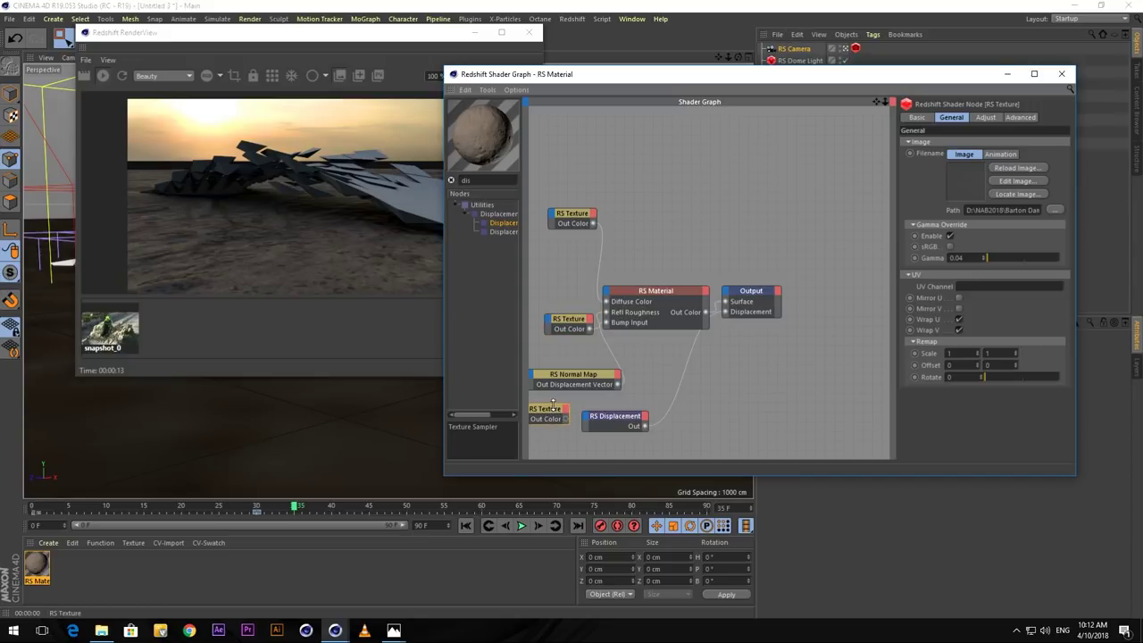
left_click(1055, 210)
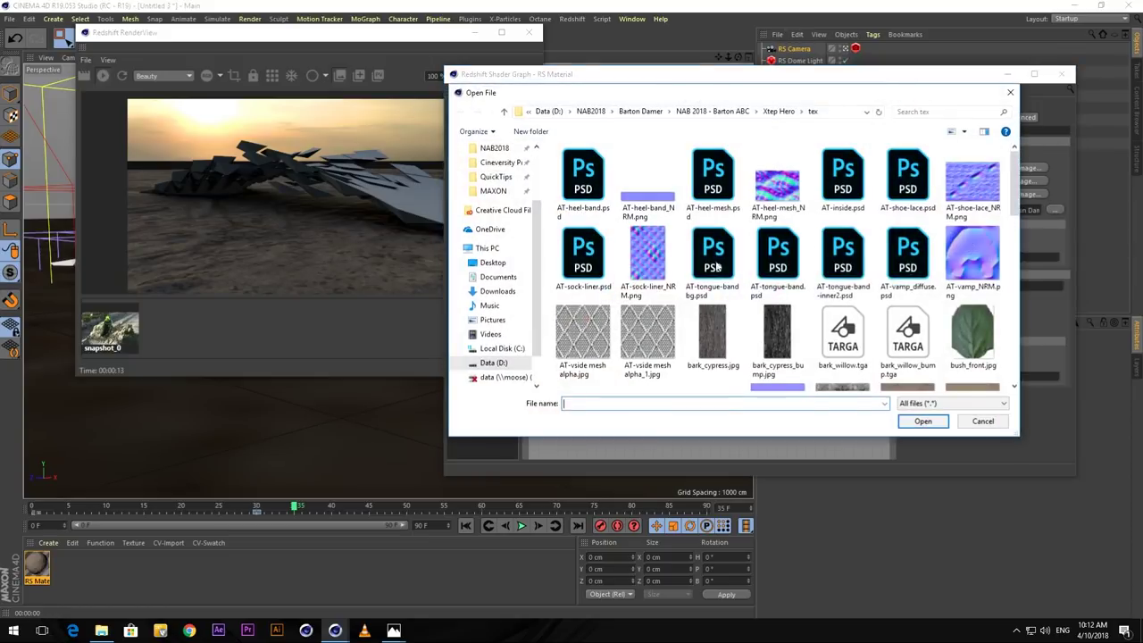
scroll(738, 327, "down", 5)
scroll(740, 326, "down", 2)
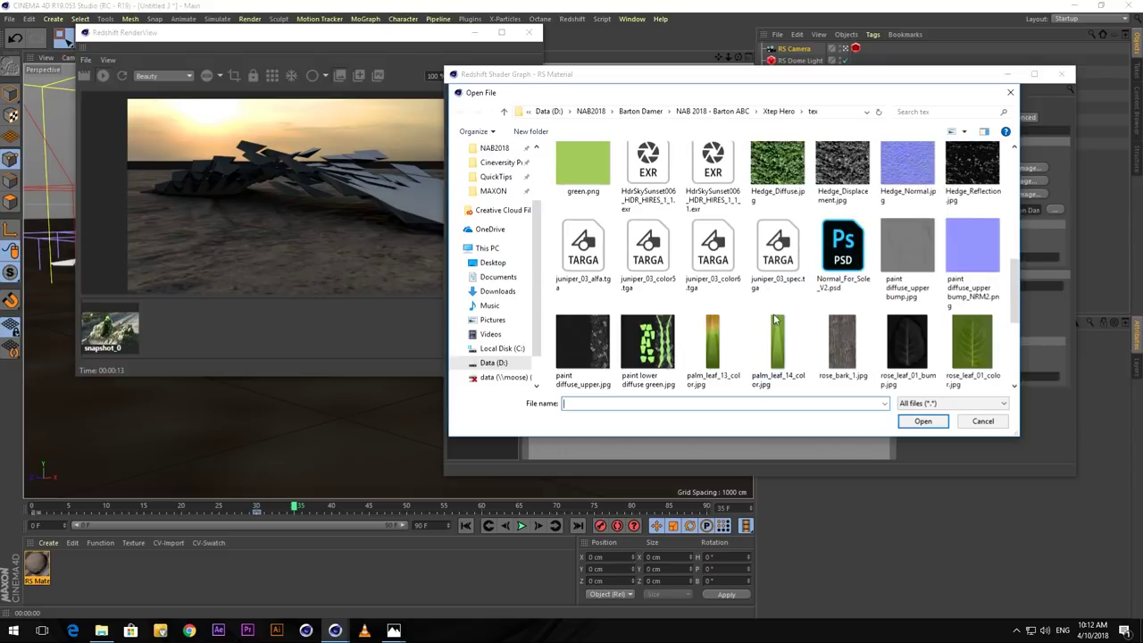
scroll(771, 314, "down", 1)
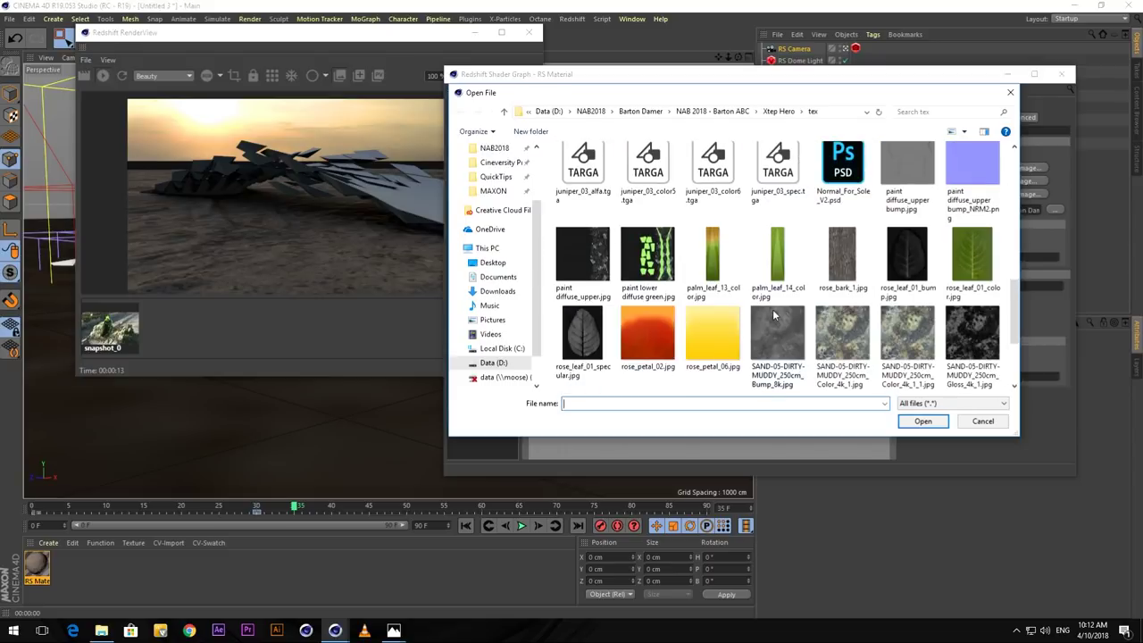
left_click(973, 343)
scroll(973, 344, "down", 1)
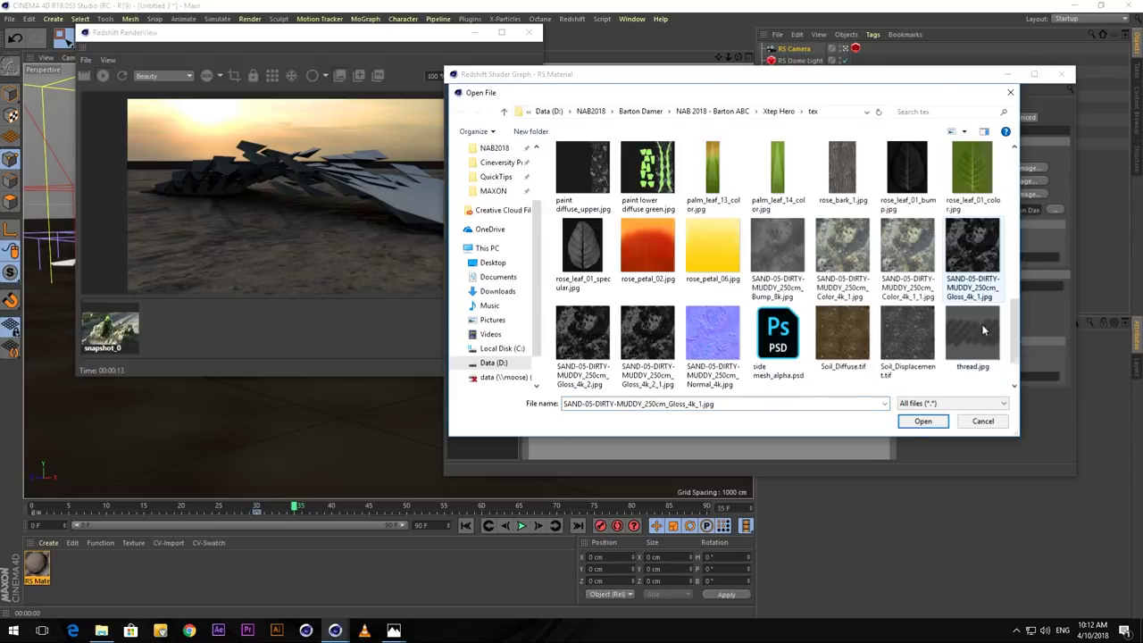
left_click(938, 422)
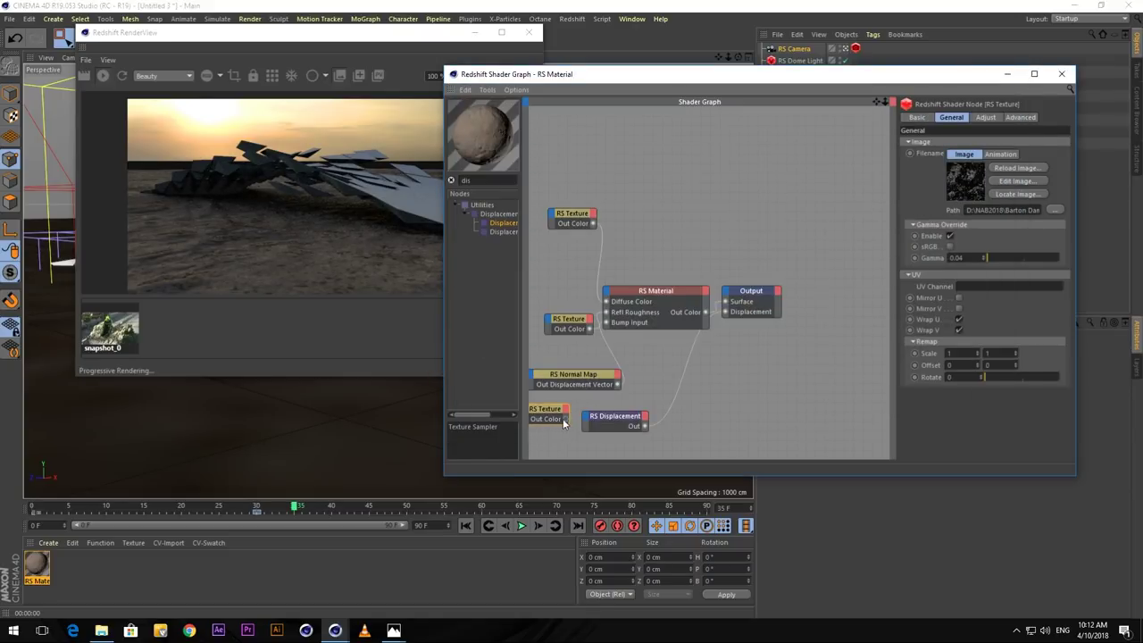
Wire the new SAND texture into the RS Displacement's Tex Map input.
left_click_drag(564, 419, 589, 423)
mouse_move(600, 425)
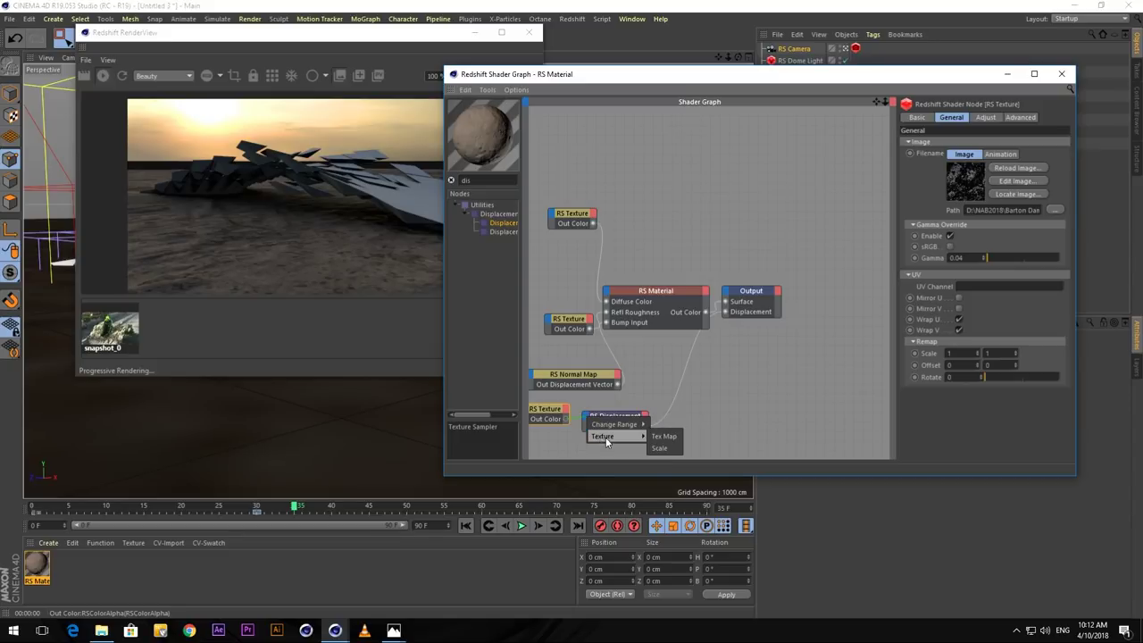
left_click(665, 435)
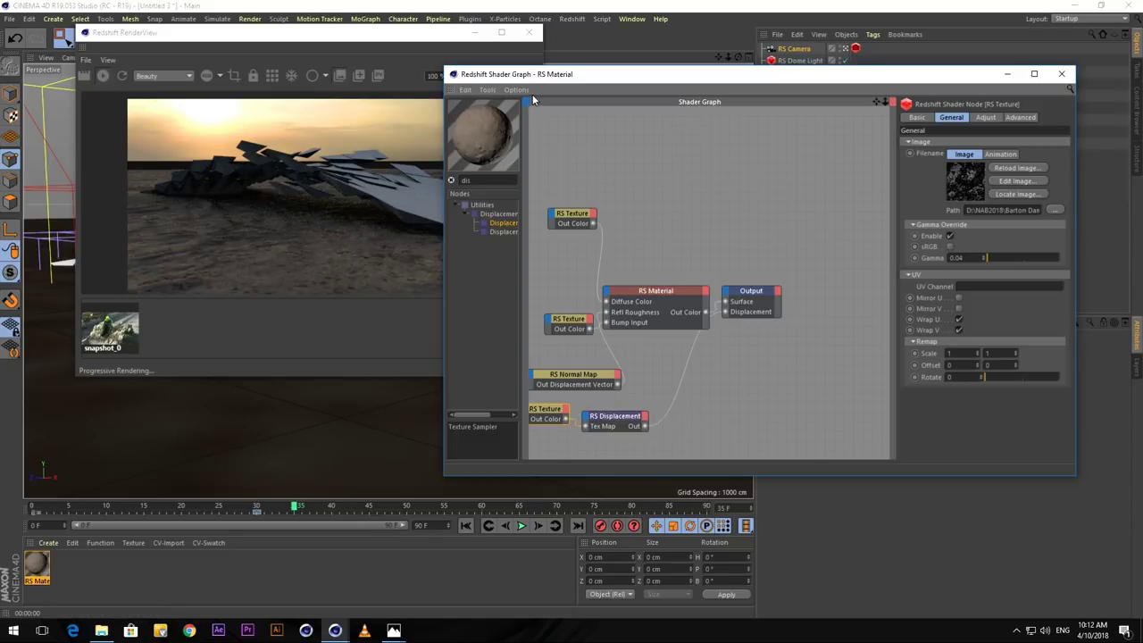
Add a Redshift Object tag to the Plane.
left_click_drag(576, 81, 525, 228)
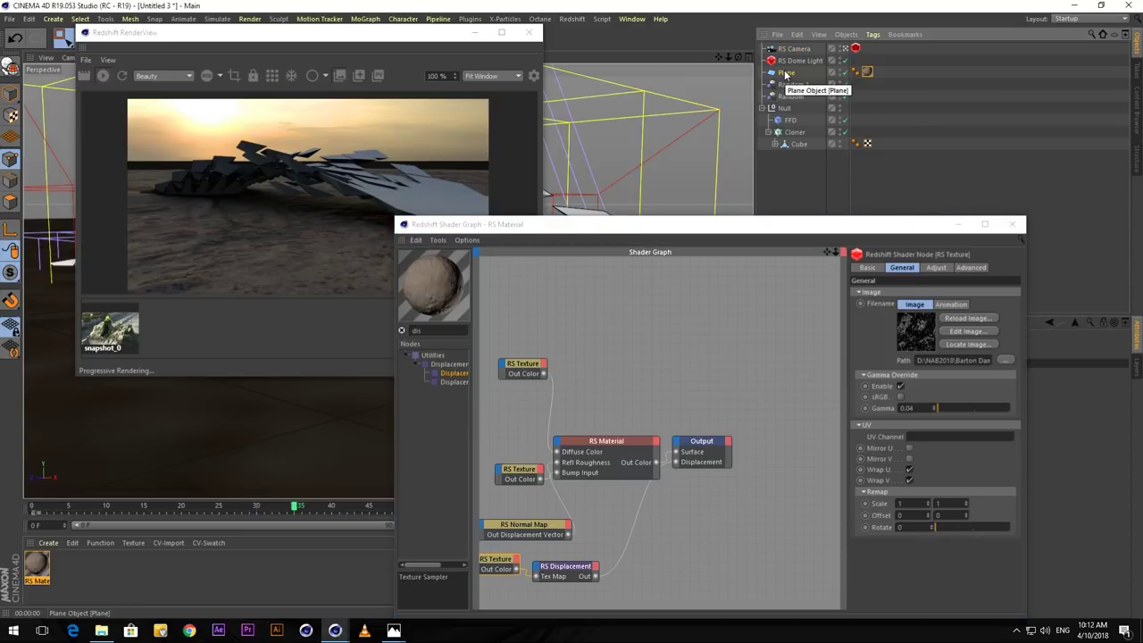
left_click(872, 34)
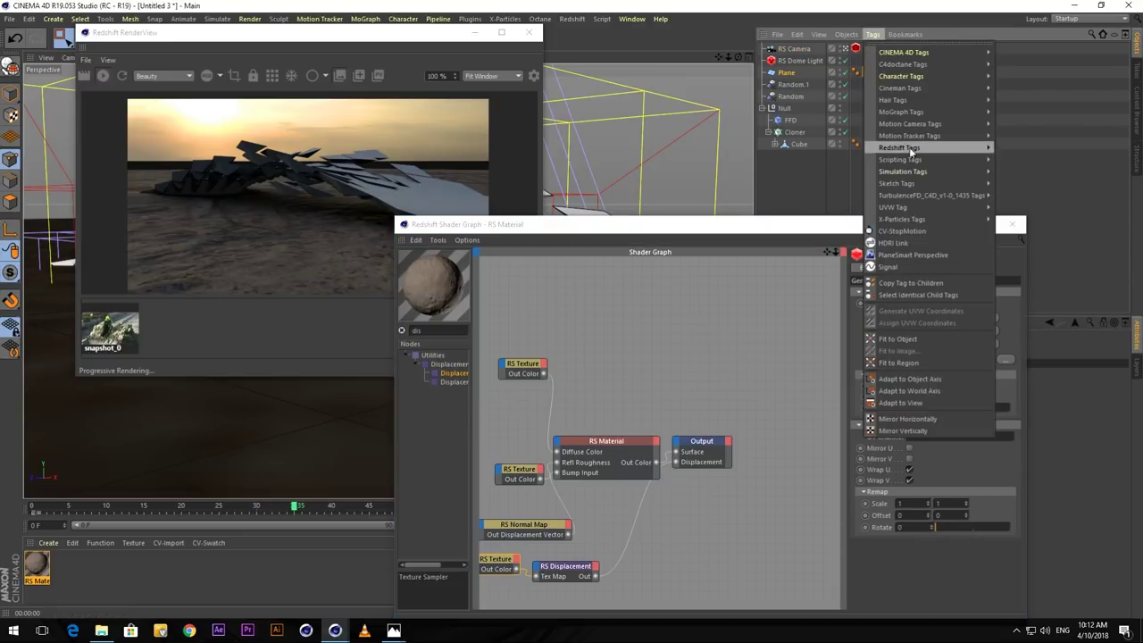
mouse_move(910, 147)
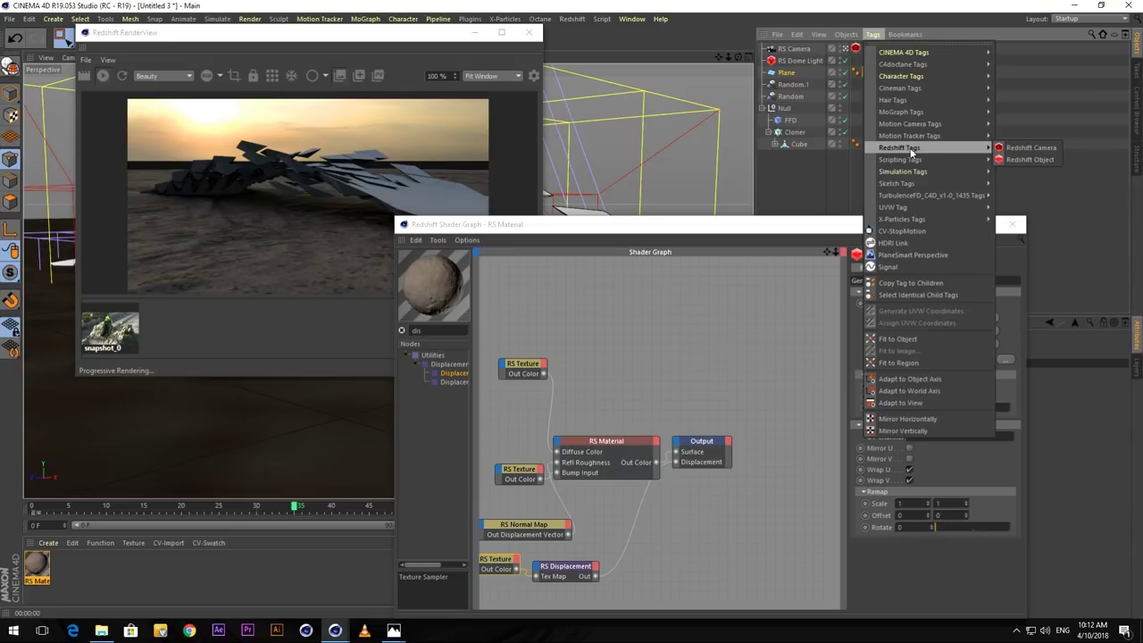
left_click(1013, 158)
In the tag's Geometry settings, turn on Override and enable Displacement.
left_click_drag(758, 230, 437, 214)
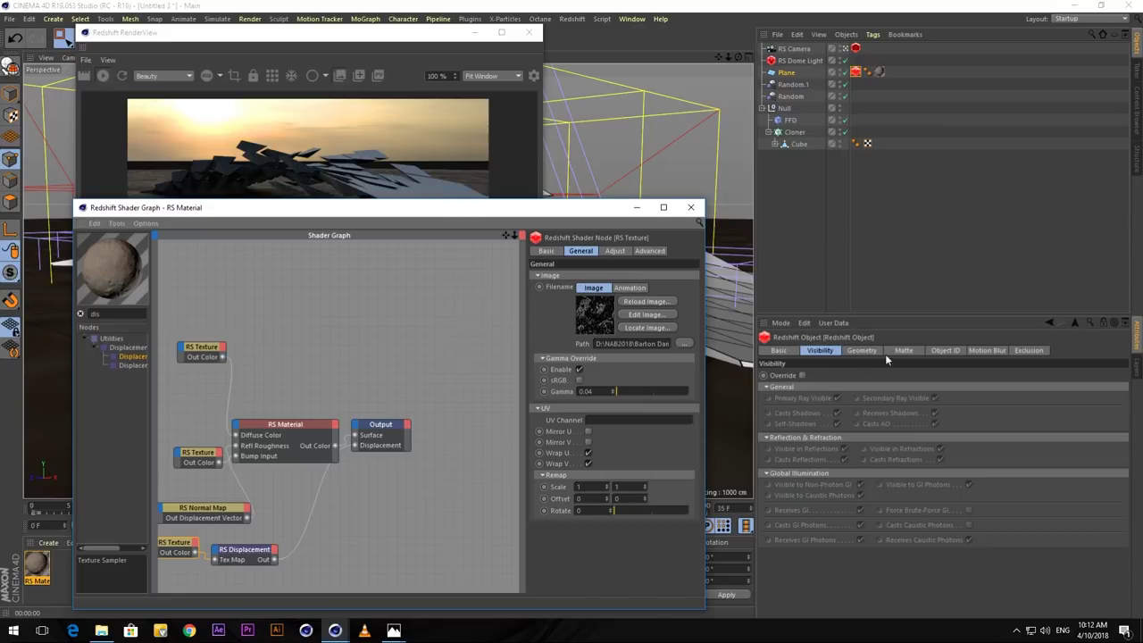
left_click(863, 350)
left_click(802, 375)
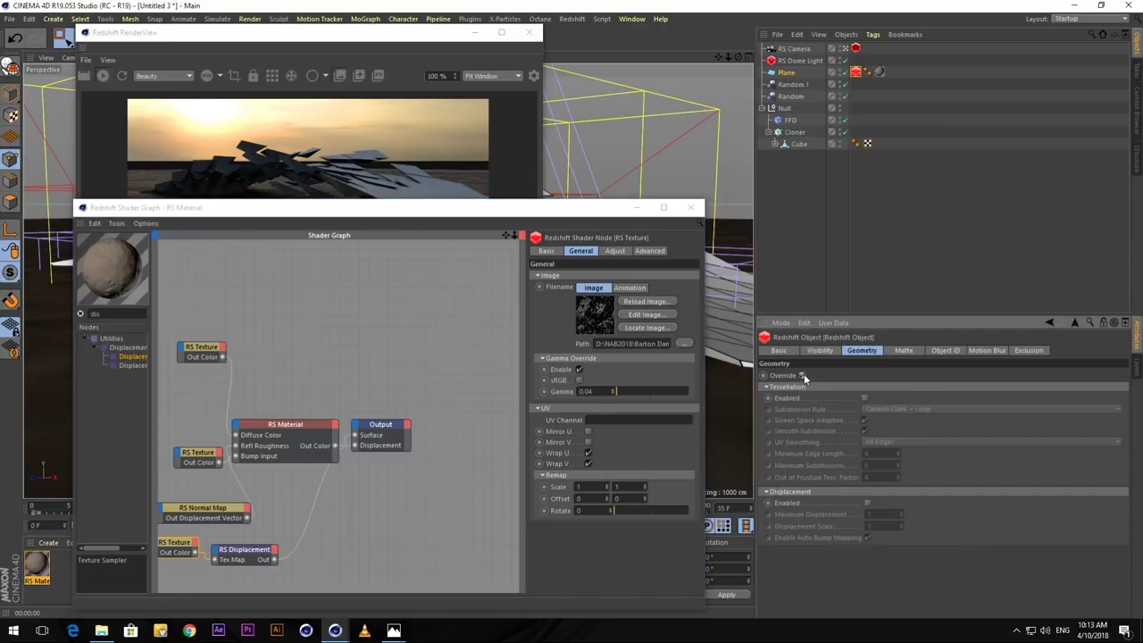
left_click(866, 503)
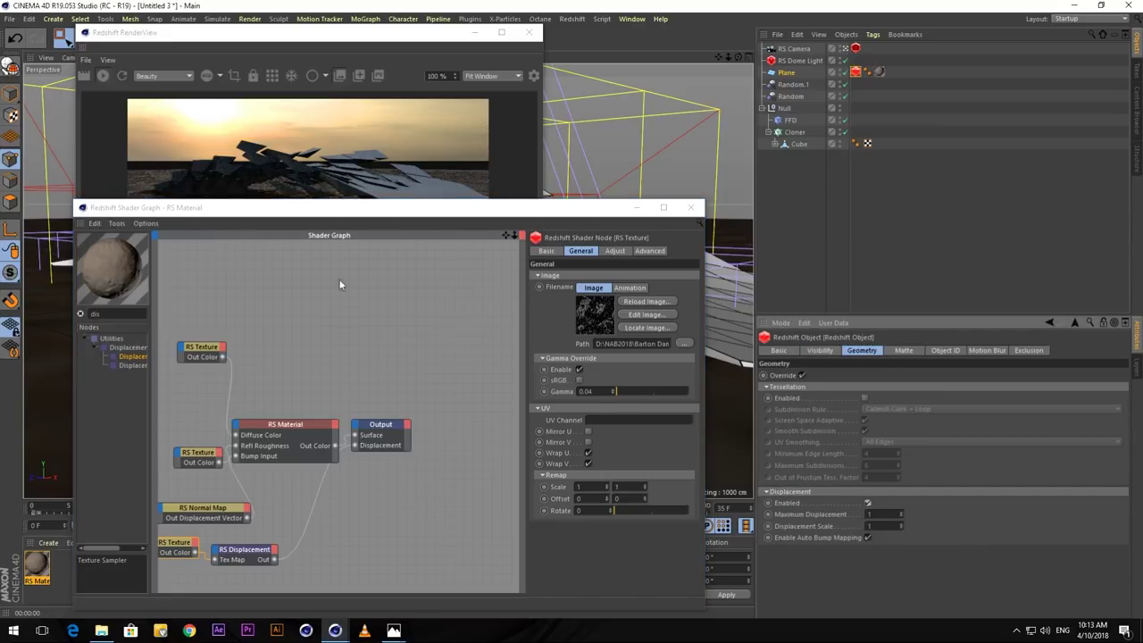
Remove the wires from the RS Normal Map's output so it no longer feeds the material.
left_click_drag(294, 208, 755, 233)
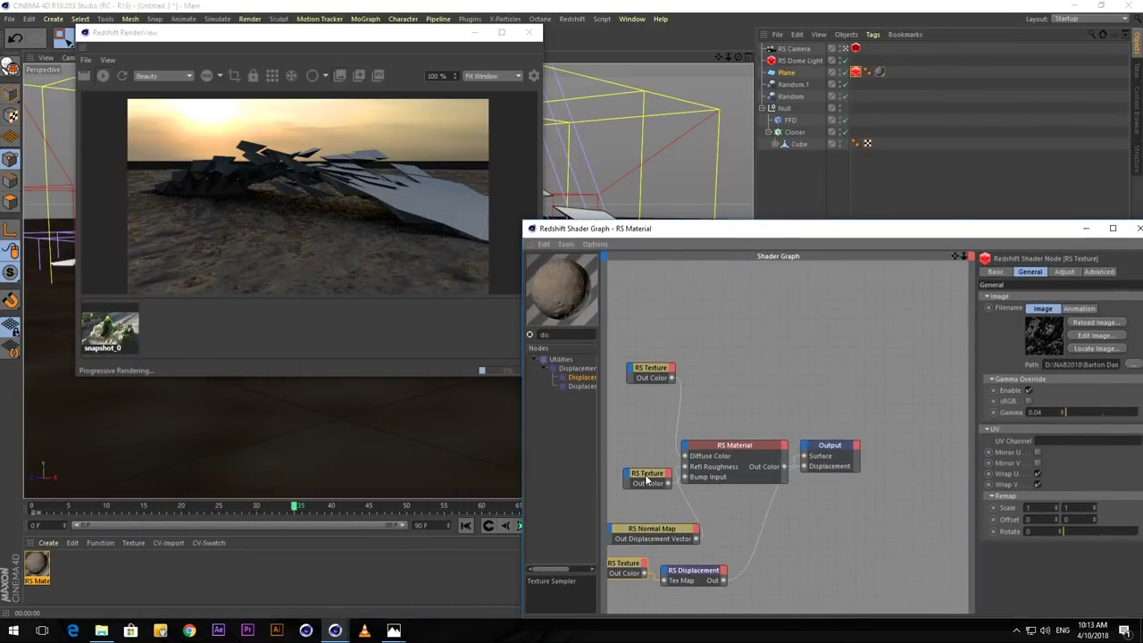
left_click_drag(656, 540, 656, 531)
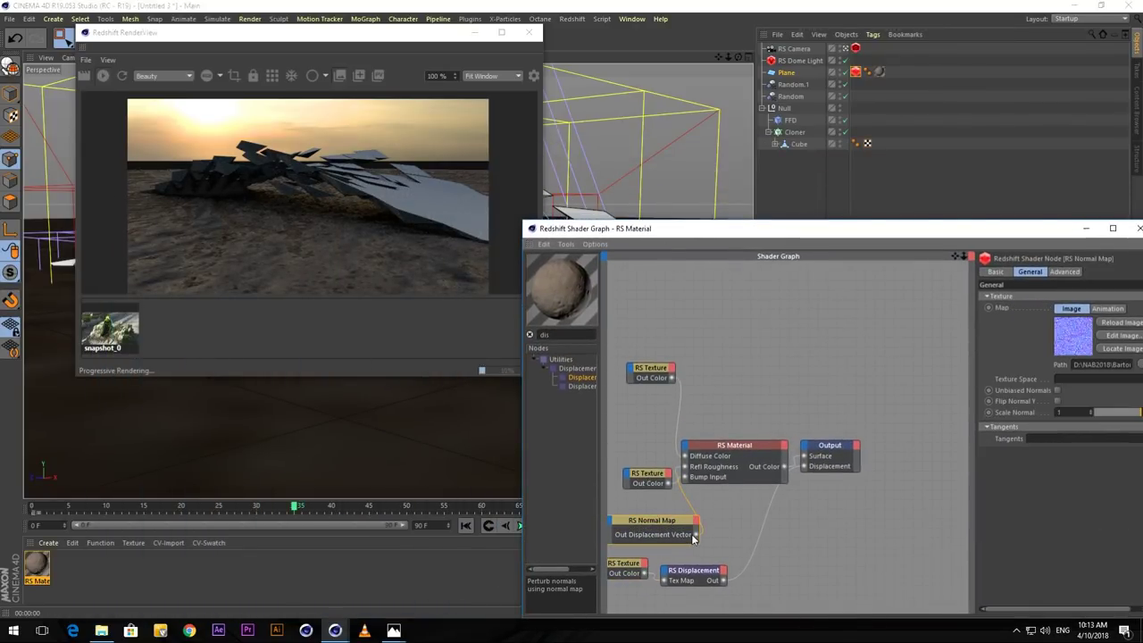
right_click(694, 535)
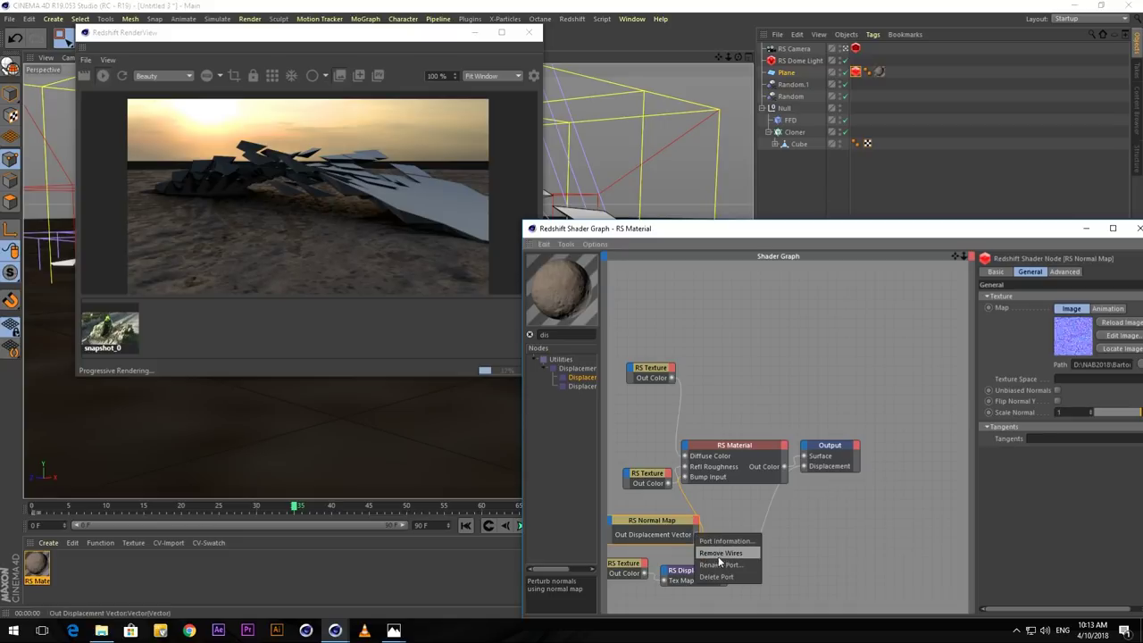
left_click(720, 554)
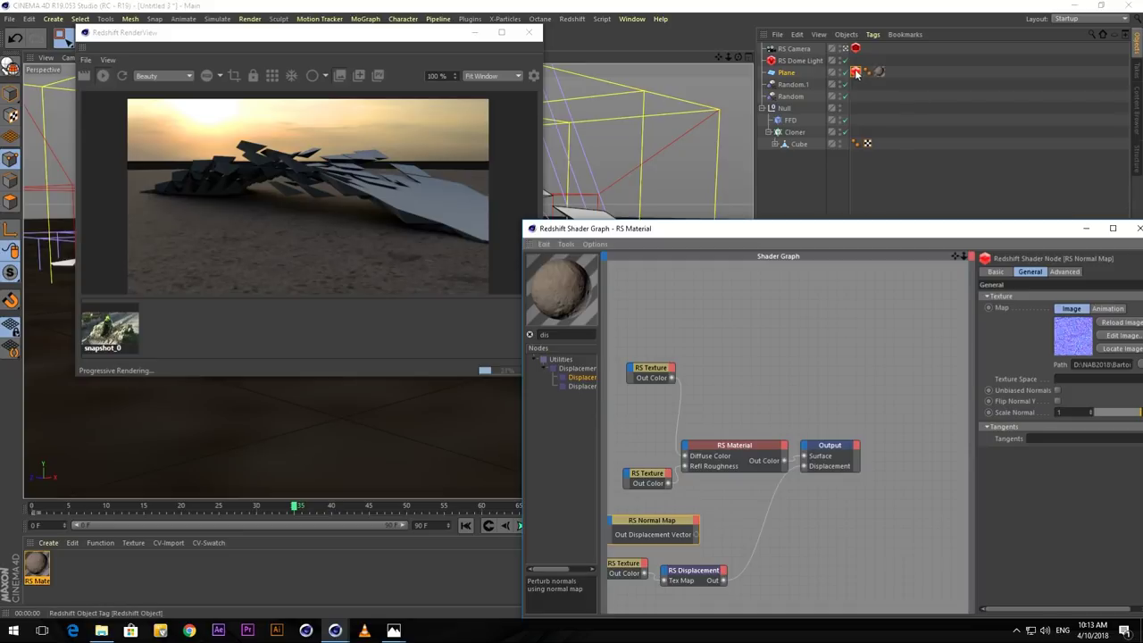
left_click(473, 195)
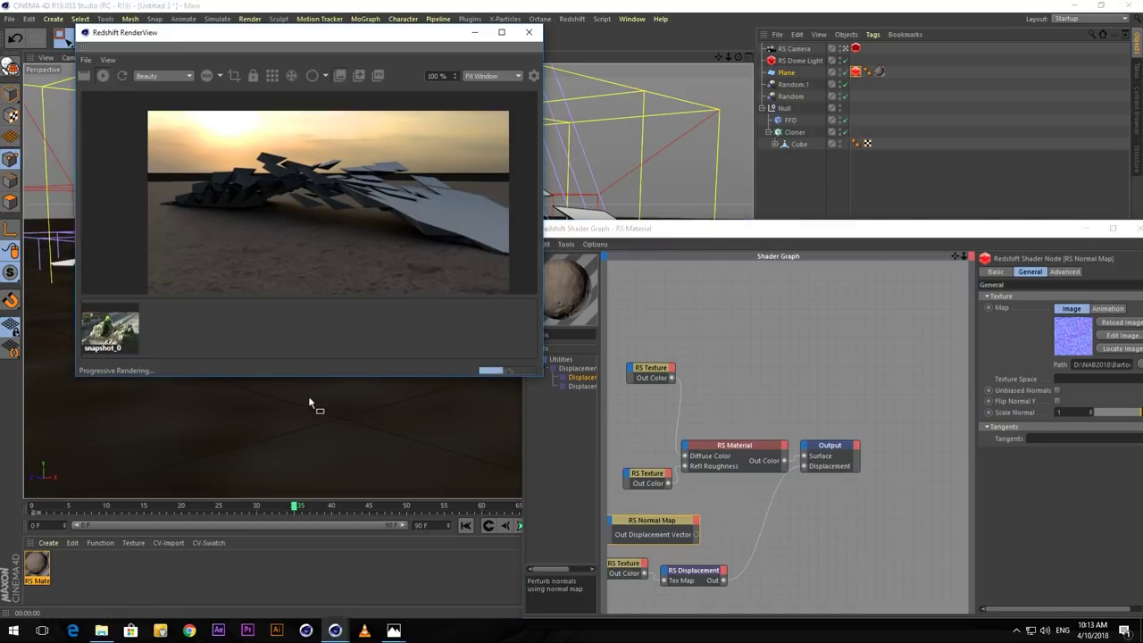
left_click_drag(308, 398, 286, 411, "alt")
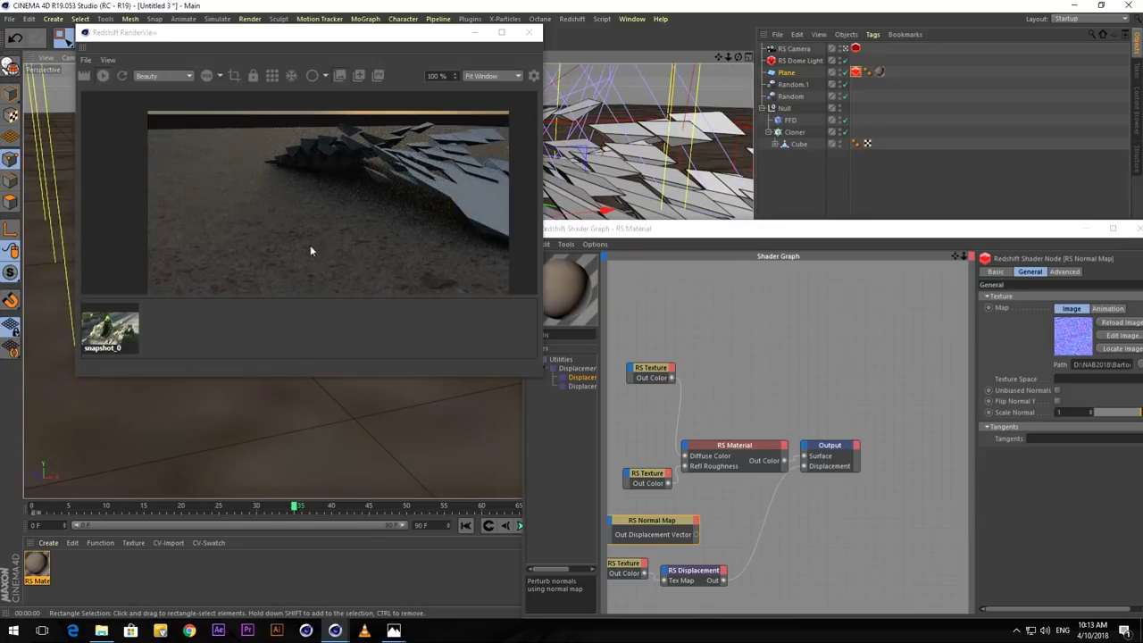
left_click_drag(829, 237, 581, 183)
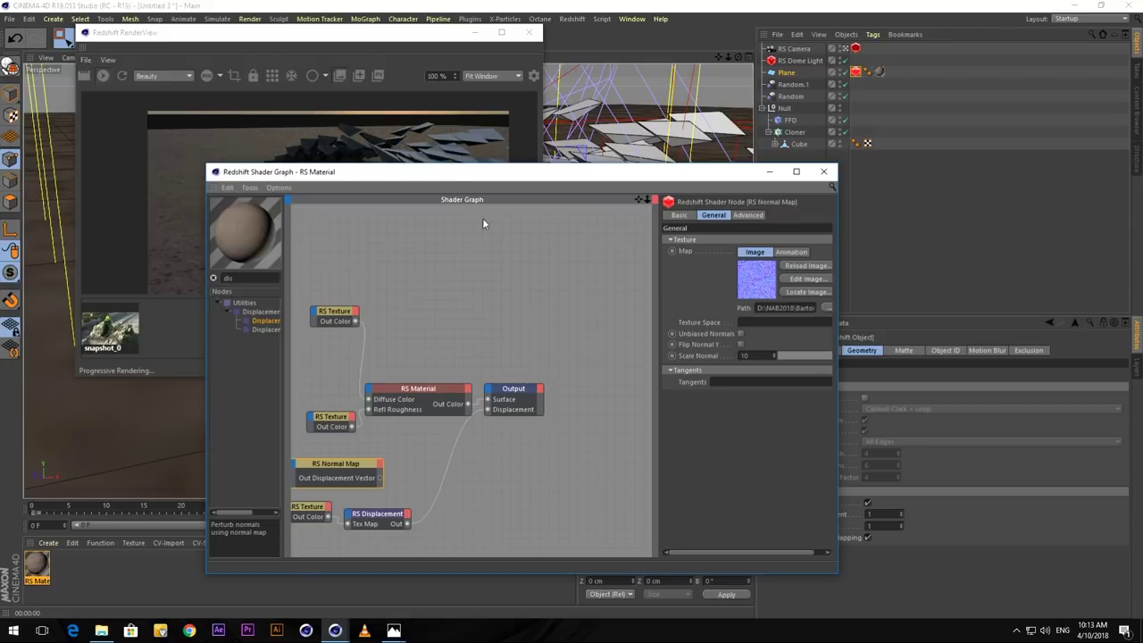
Set the RS Displacement node's Scale to 10.
left_click_drag(540, 174, 774, 152)
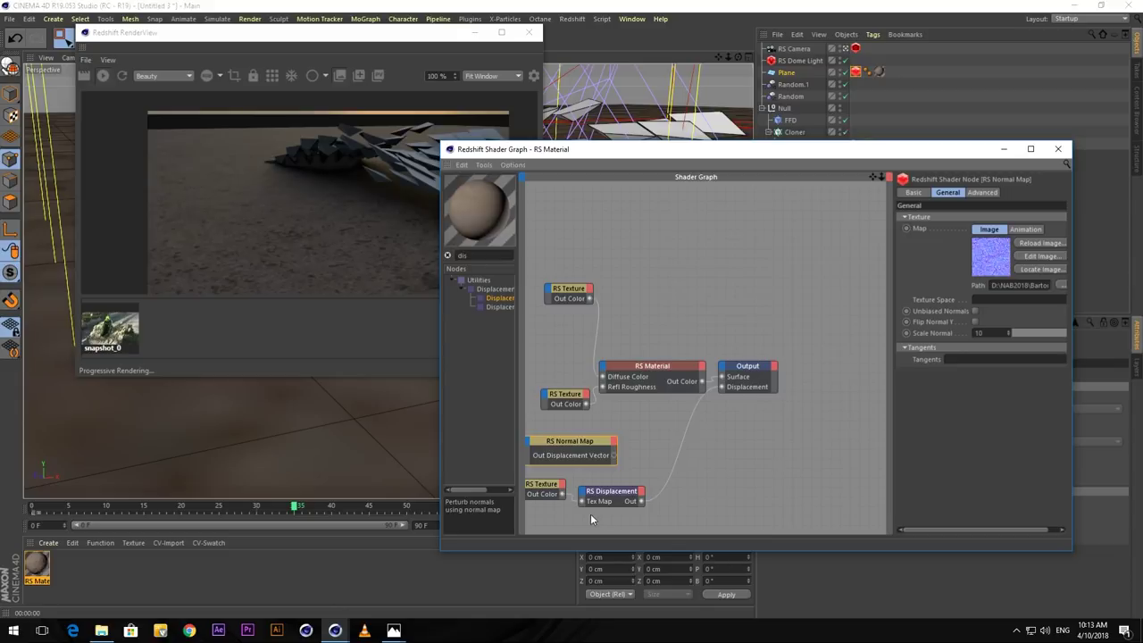
left_click_drag(627, 491, 731, 491)
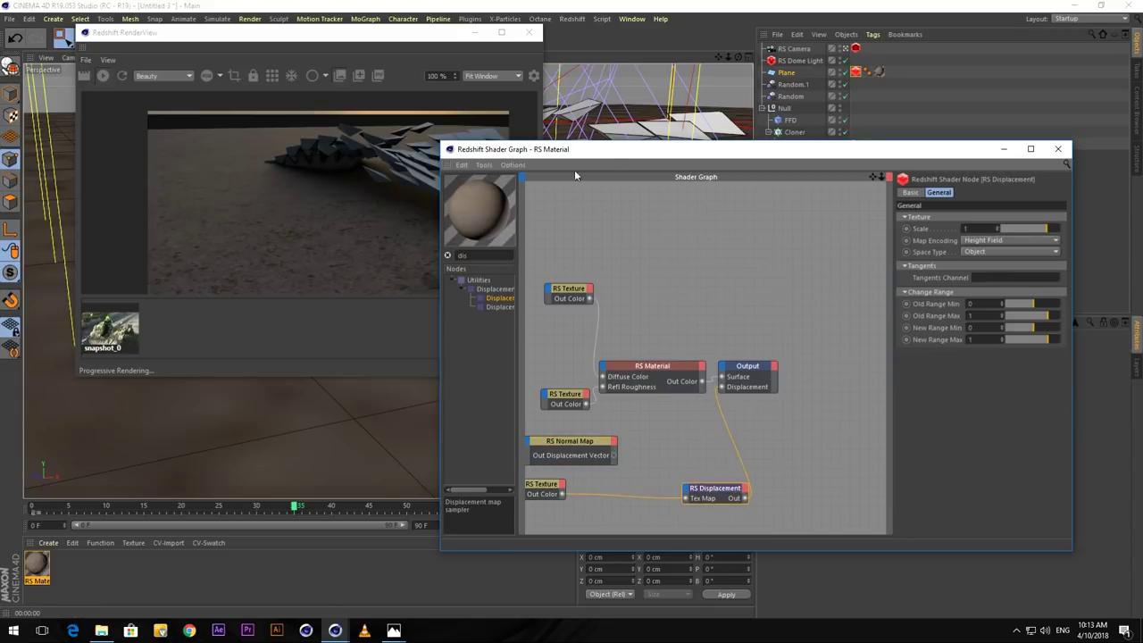
left_click_drag(615, 157, 719, 157)
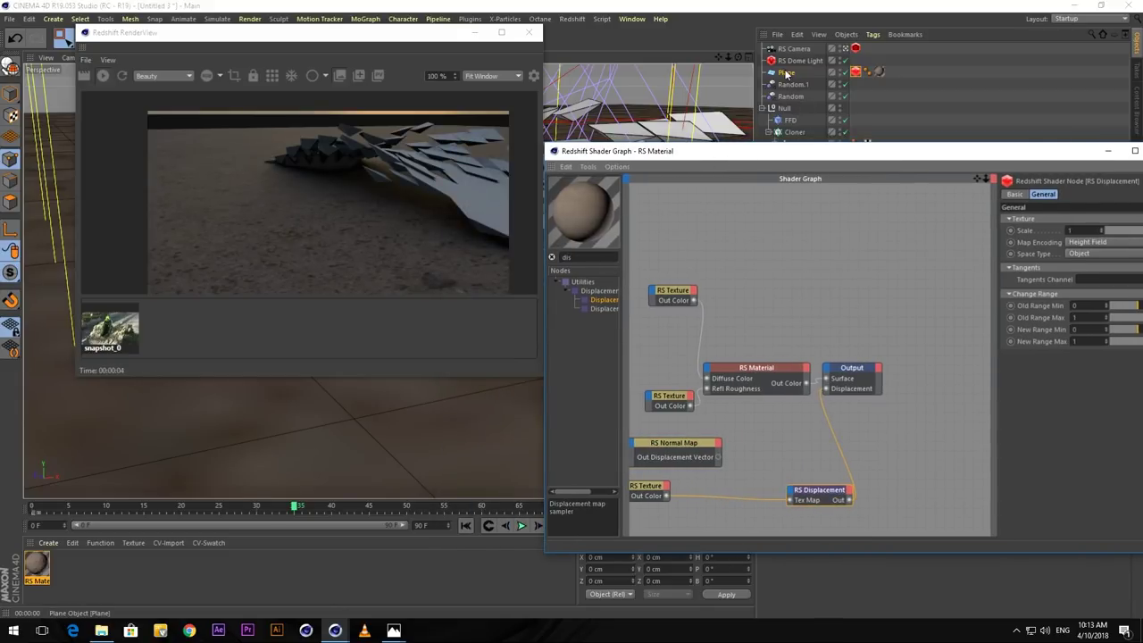
left_click(839, 70)
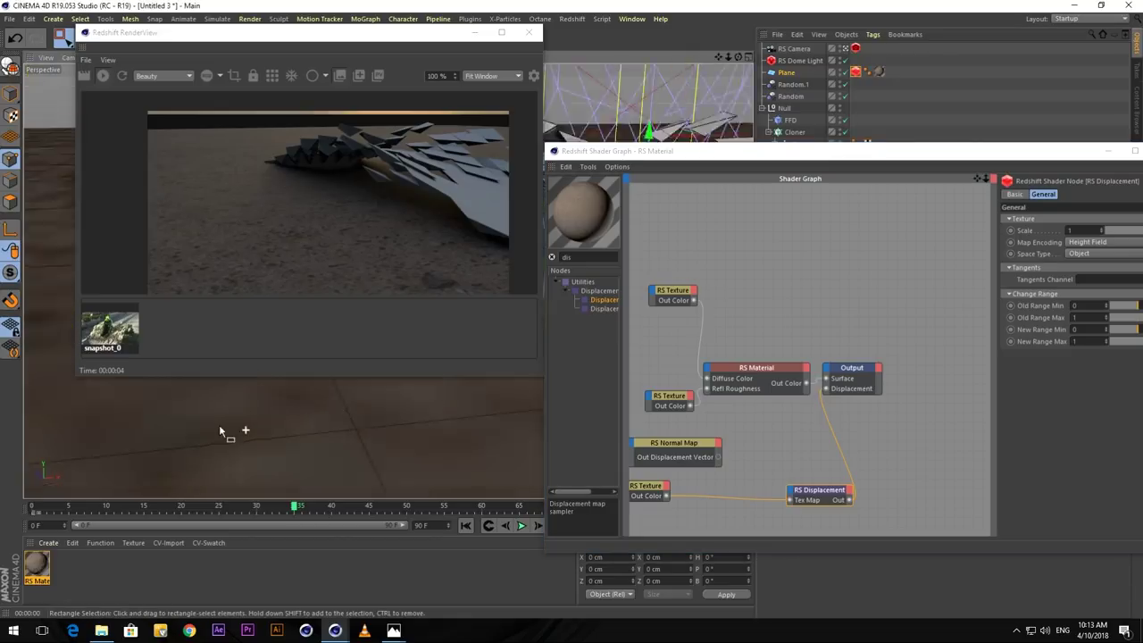
left_click_drag(164, 425, 223, 425, "alt")
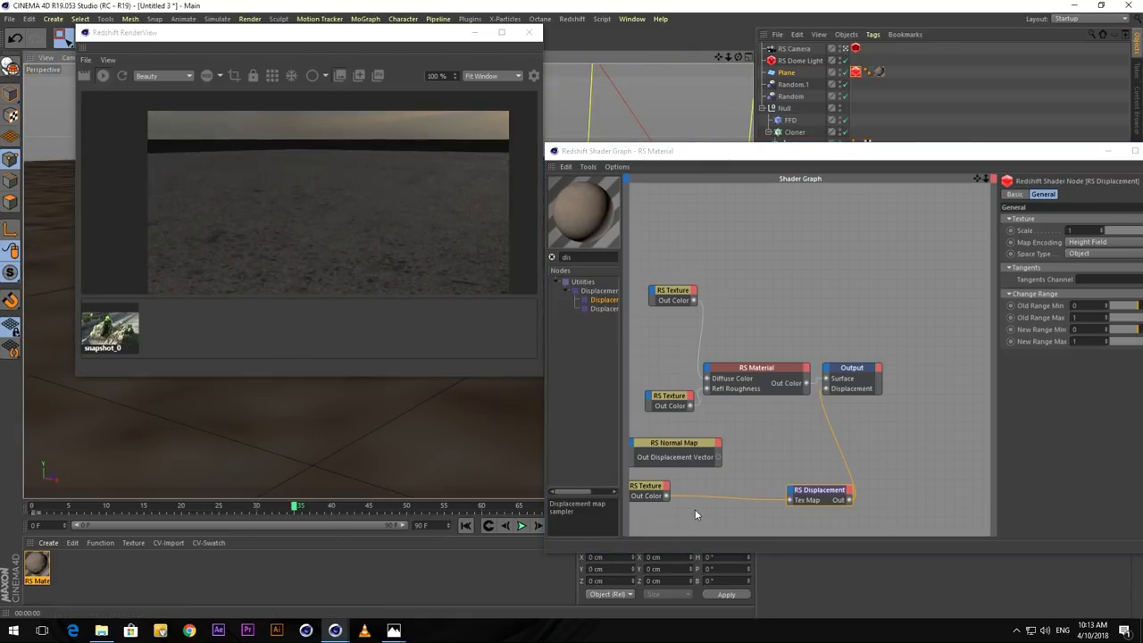
left_click(881, 436)
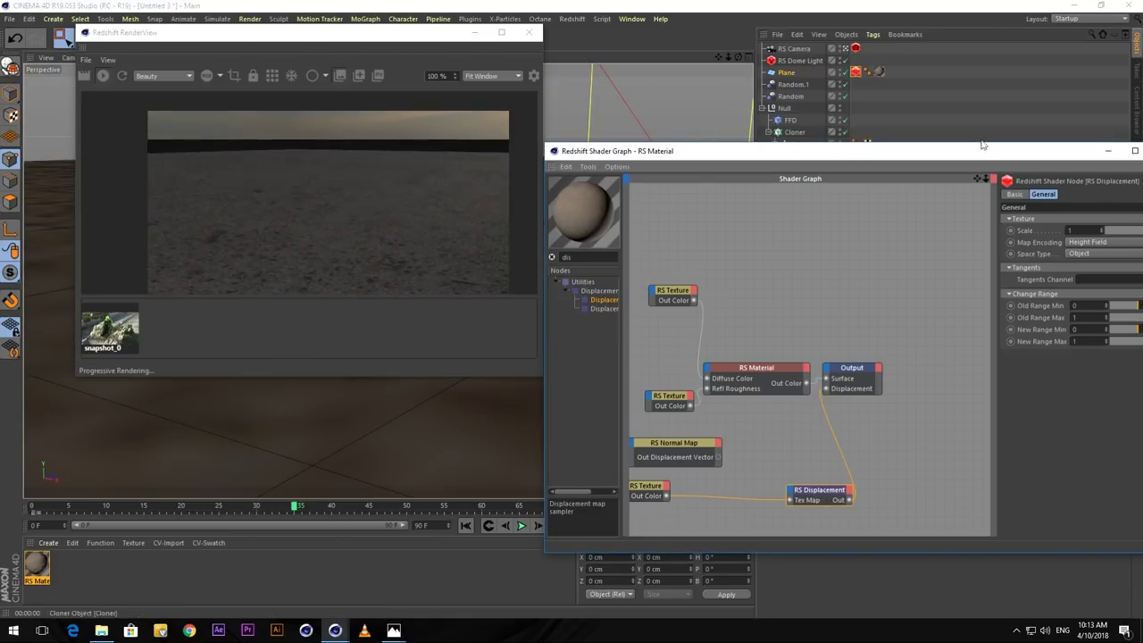
left_click_drag(962, 157, 808, 147)
left_click(928, 220)
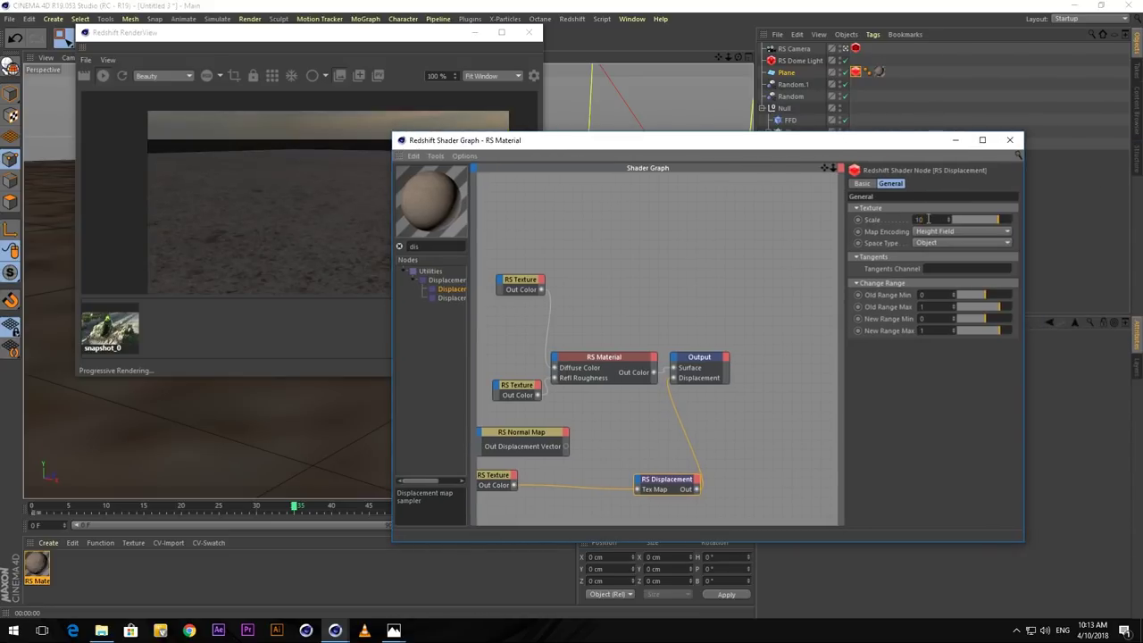
type("10")
key("Return")
Play the animation to watch the rougher displaced ground render.
left_click_drag(726, 150, 891, 147)
left_click_drag(339, 217, 441, 174)
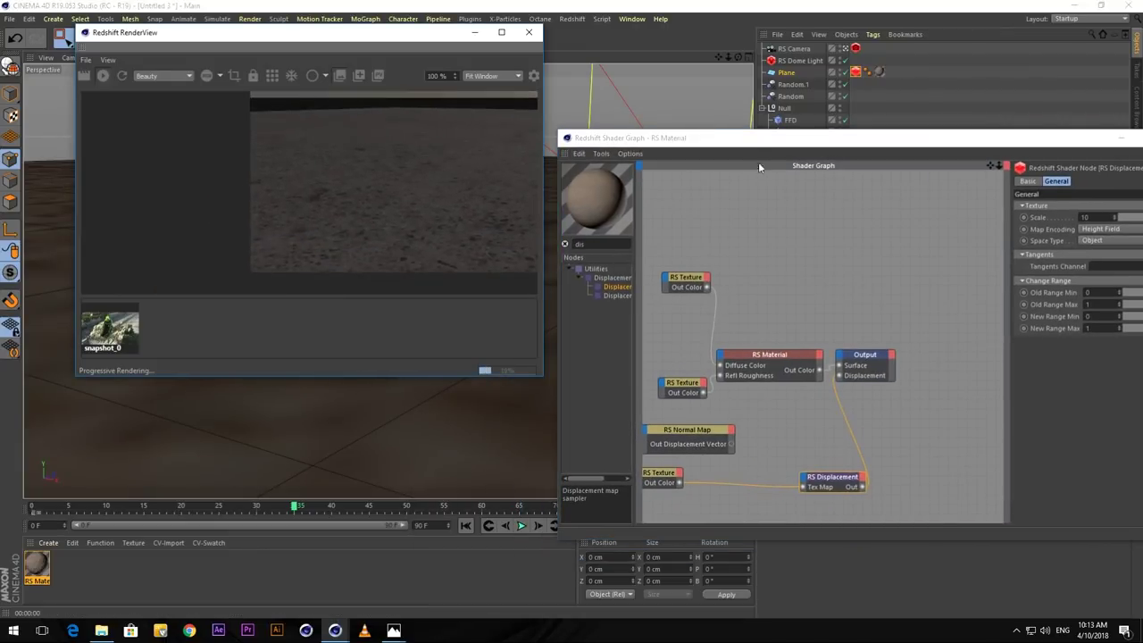
left_click_drag(754, 139, 721, 128)
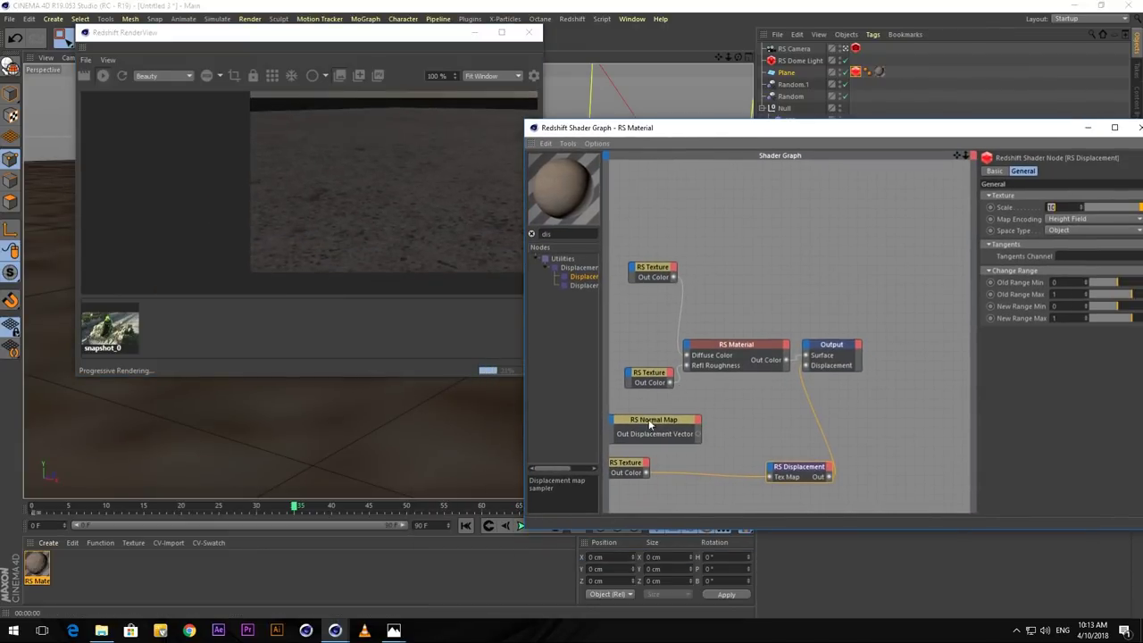
left_click(521, 526)
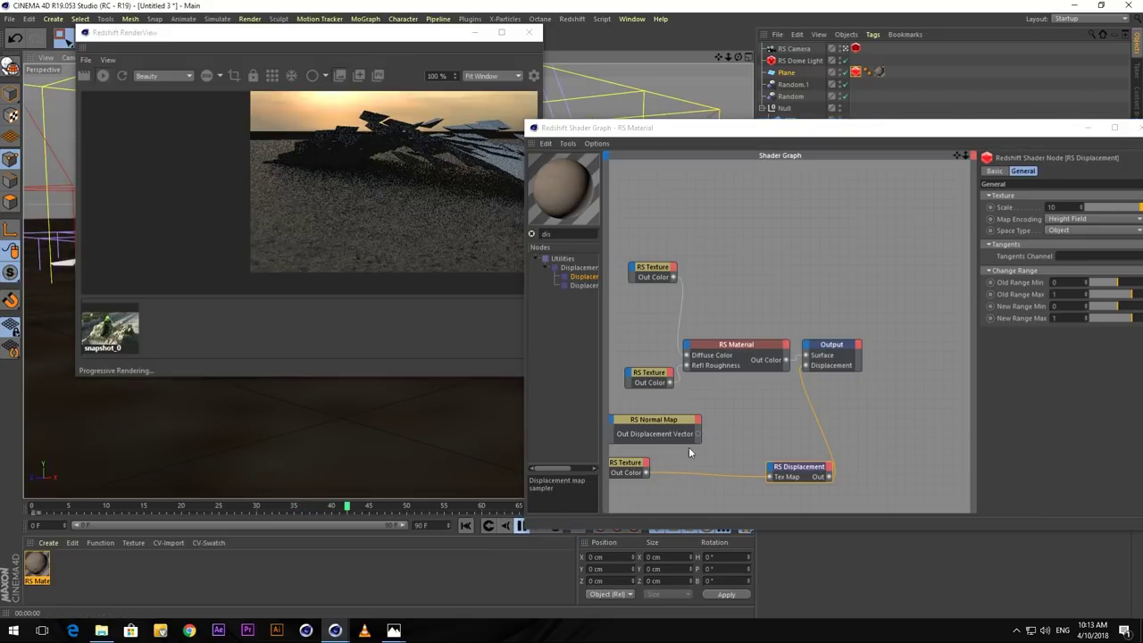
Connect the RS Normal Map output to the RS Material's Bump Input.
left_click(699, 433)
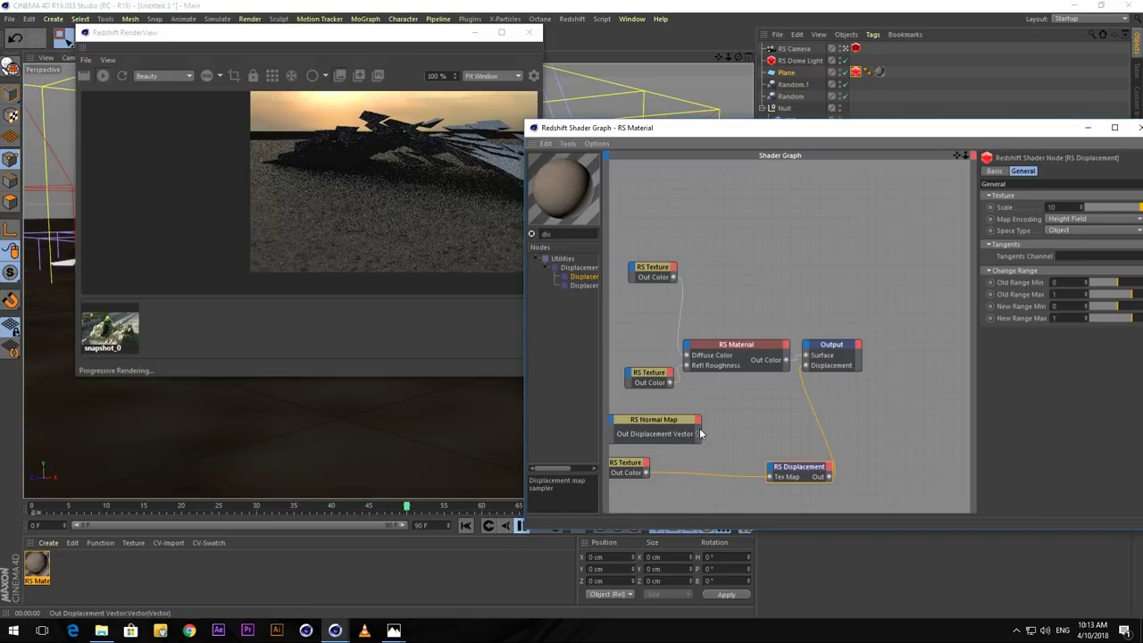
left_click_drag(699, 434, 688, 348)
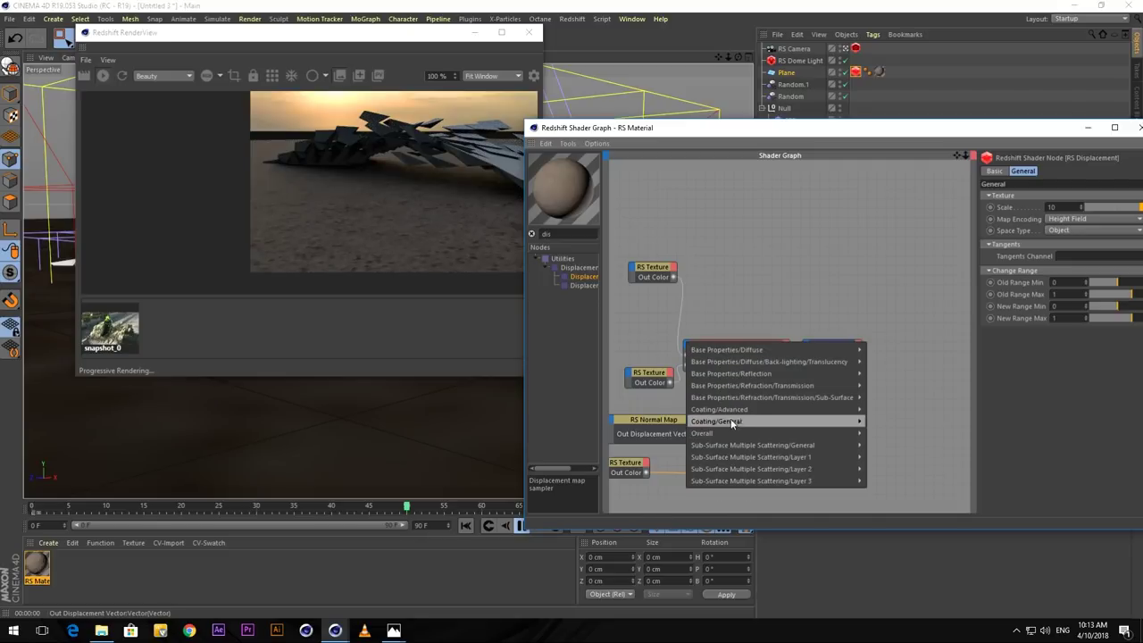
mouse_move(725, 428)
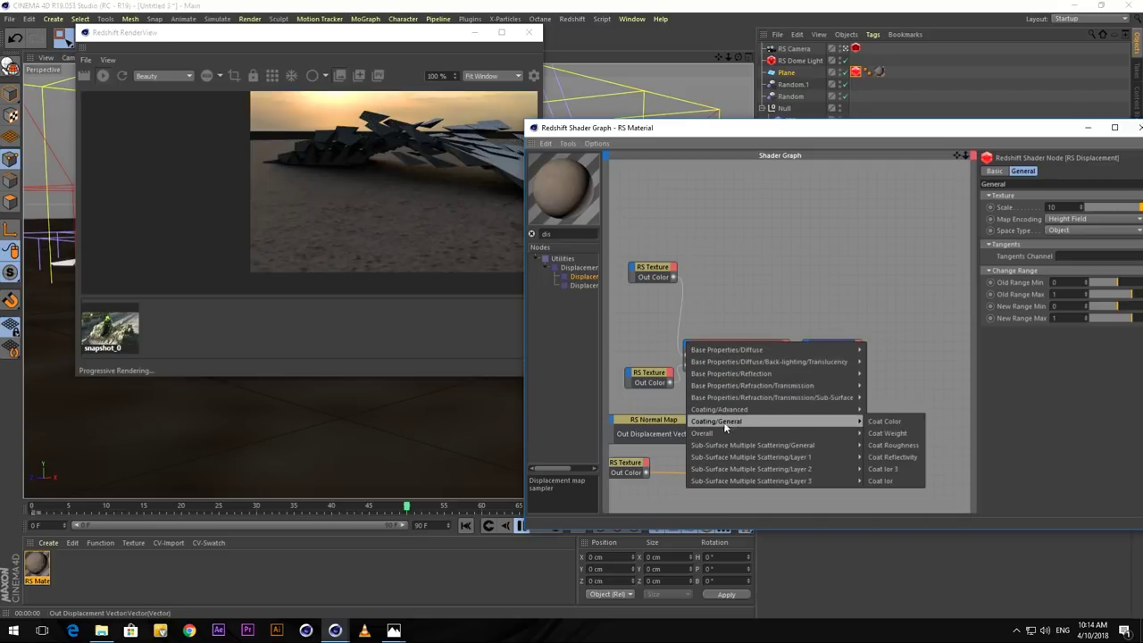
left_click(891, 469)
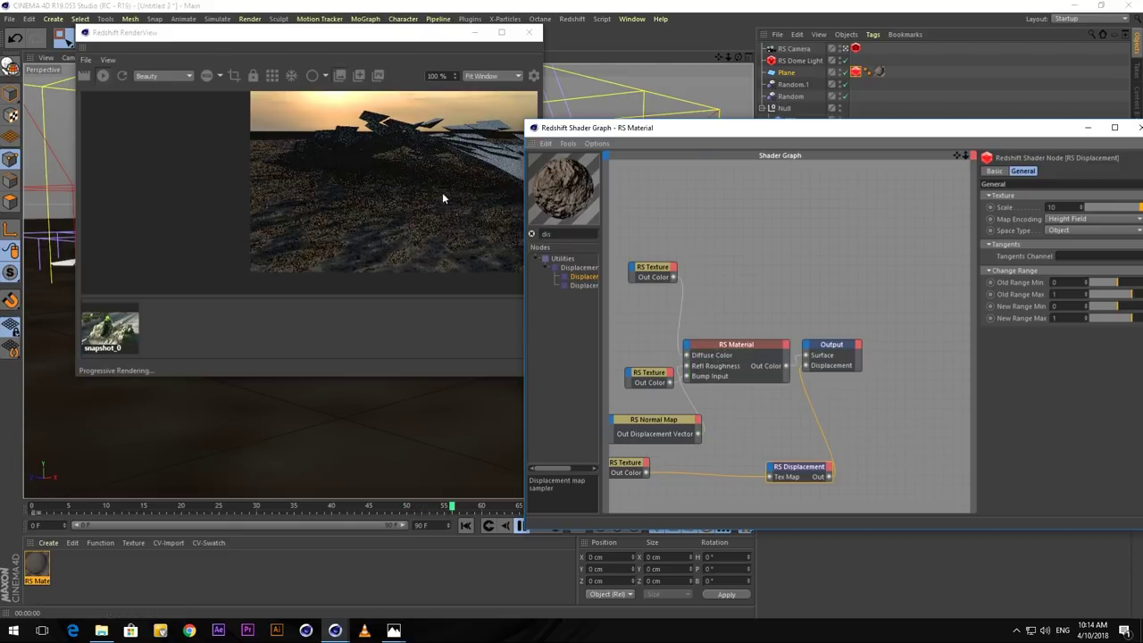
Rearrange the graph, shifting the Output node right and the RS Material node up.
left_click_drag(700, 131, 875, 134)
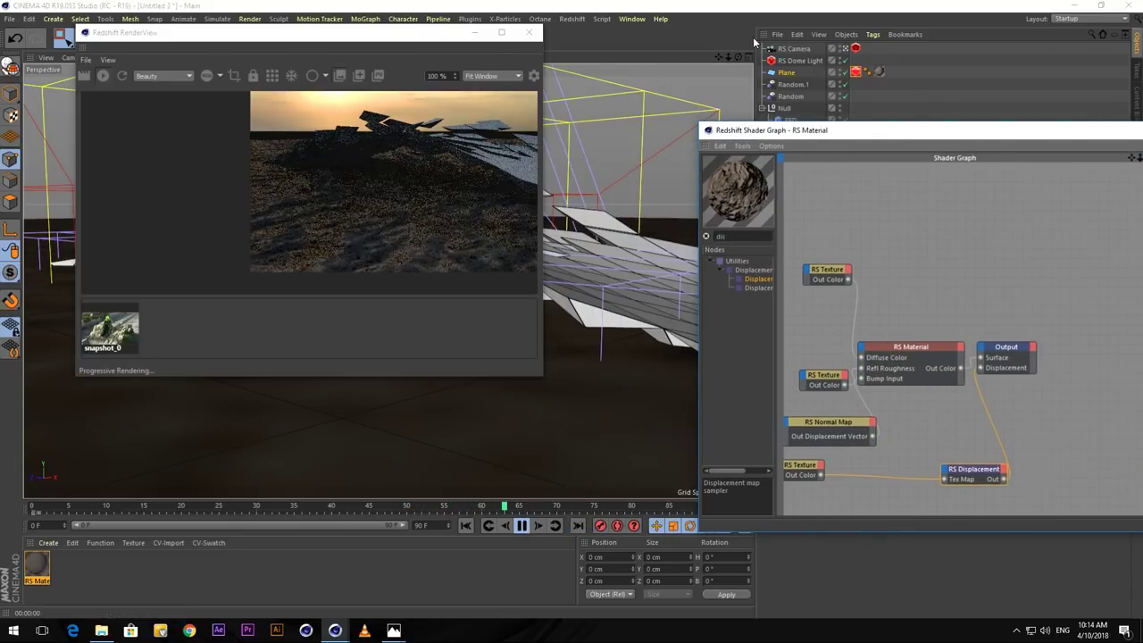
left_click(727, 57)
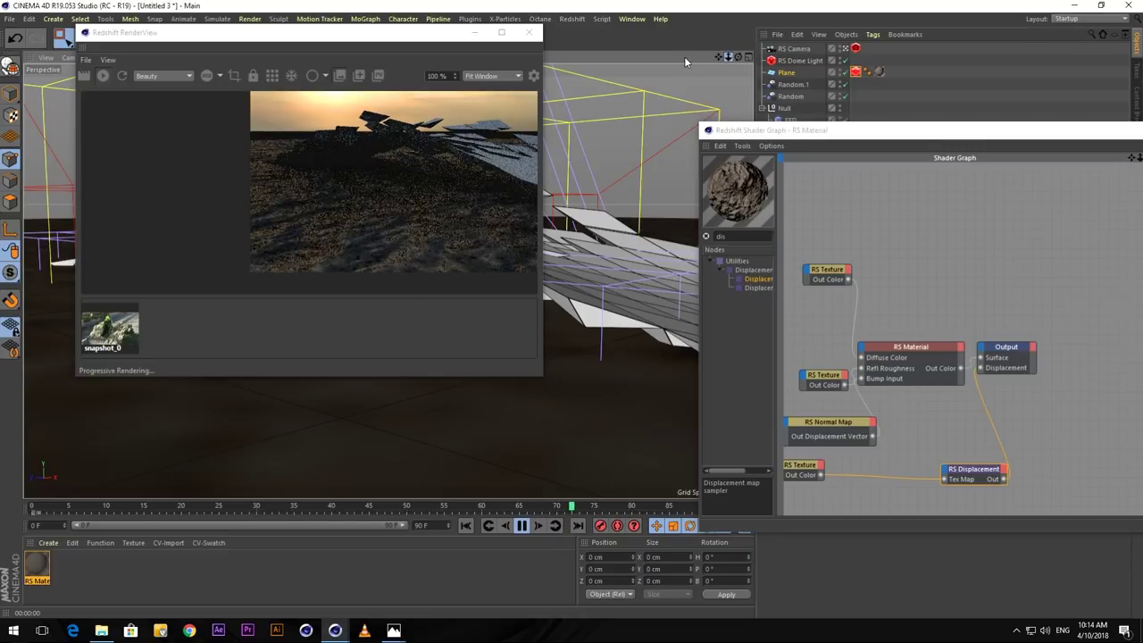
left_click(796, 146)
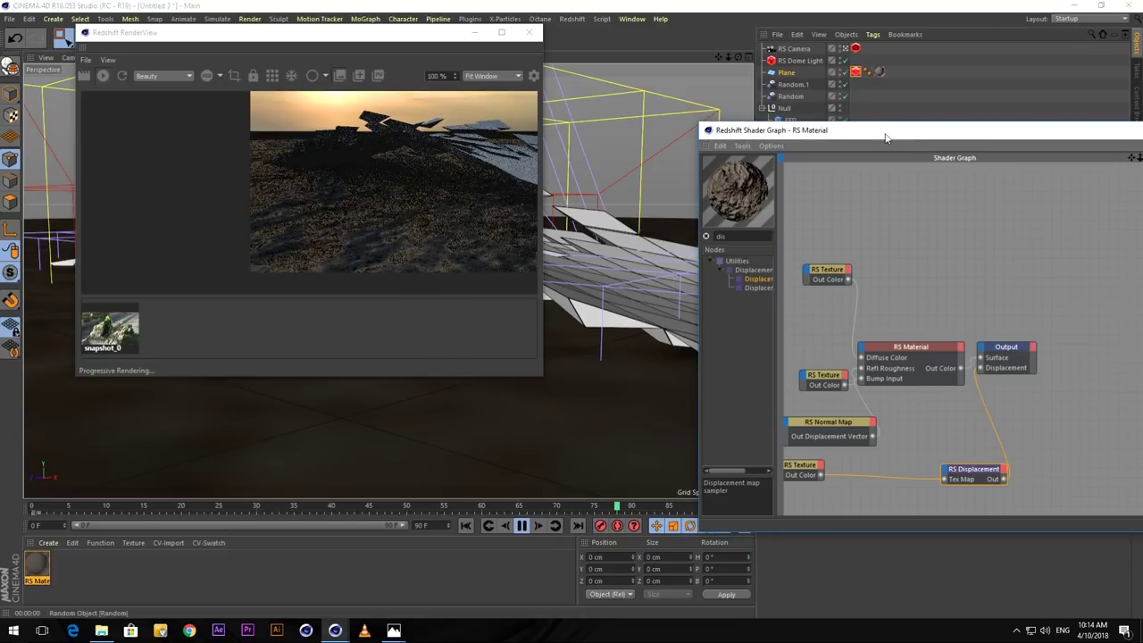
left_click_drag(789, 130, 258, 65)
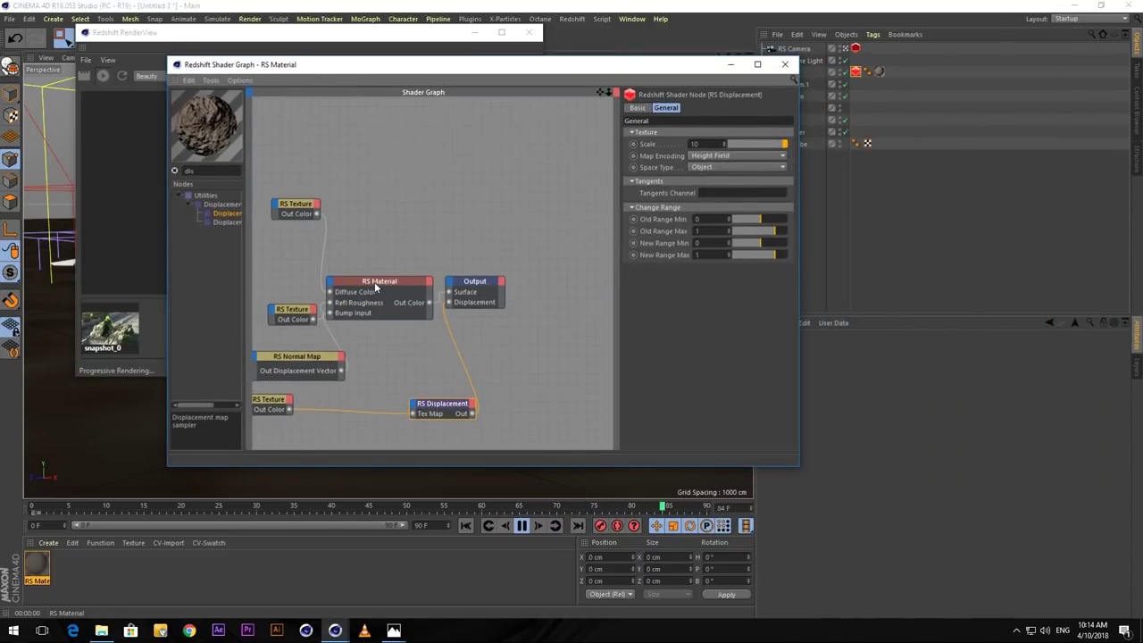
left_click_drag(486, 286, 581, 284)
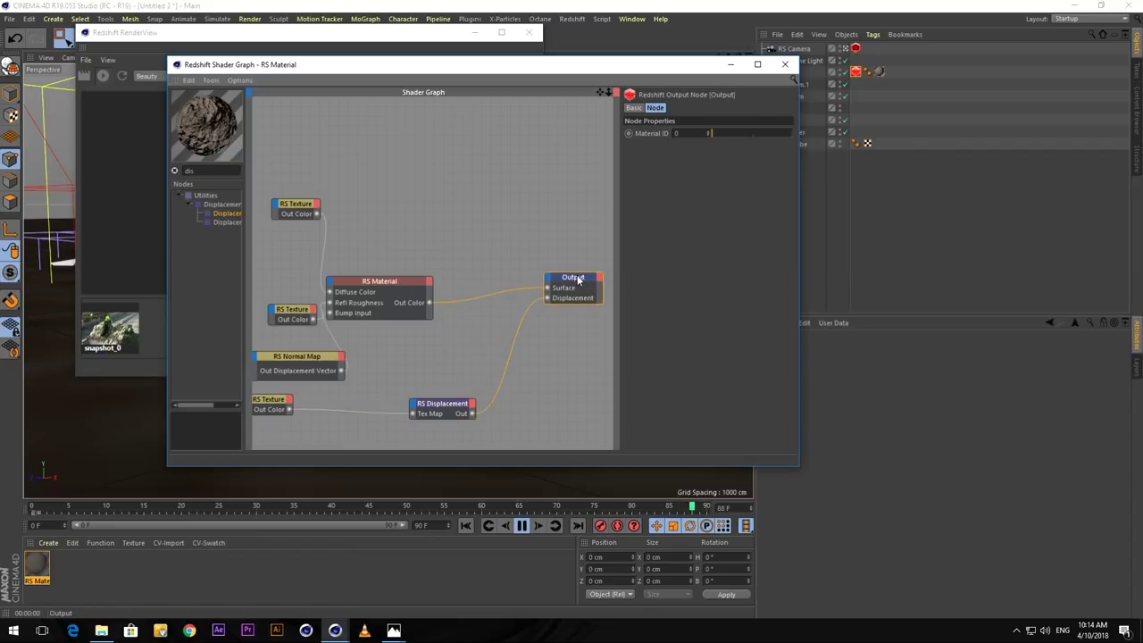
left_click_drag(388, 285, 436, 256)
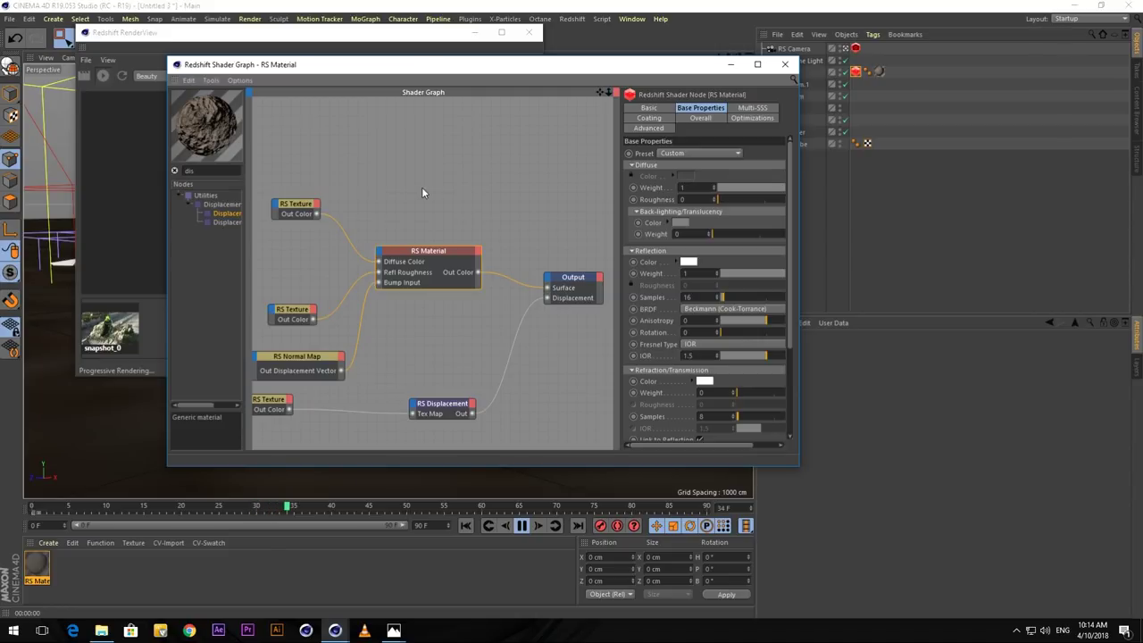
left_click_drag(435, 68, 517, 69)
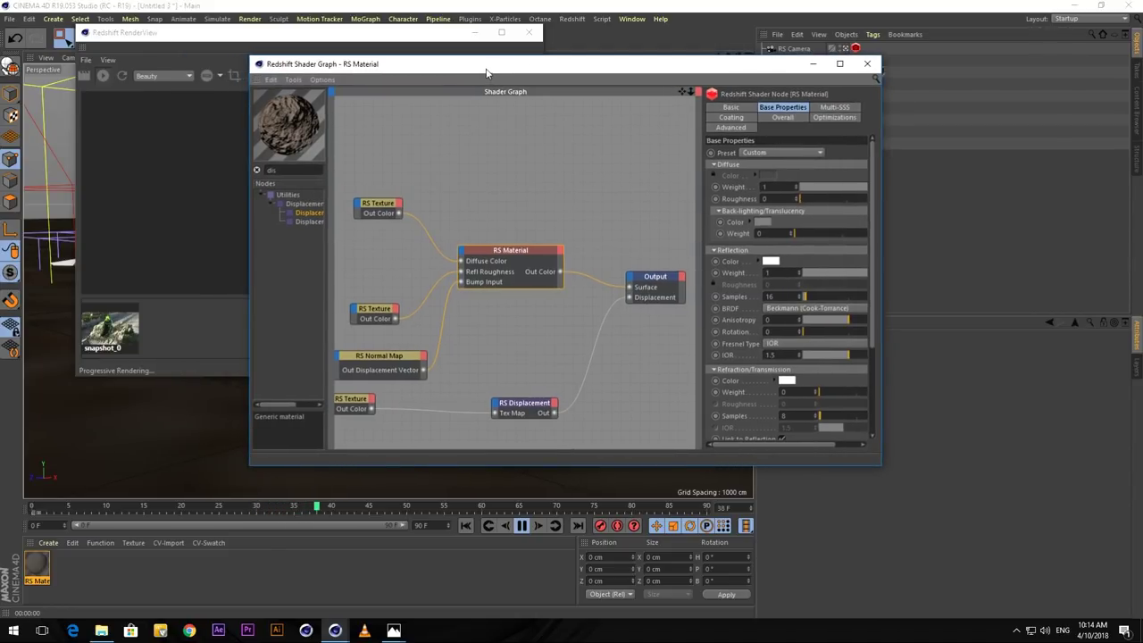
left_click(638, 19)
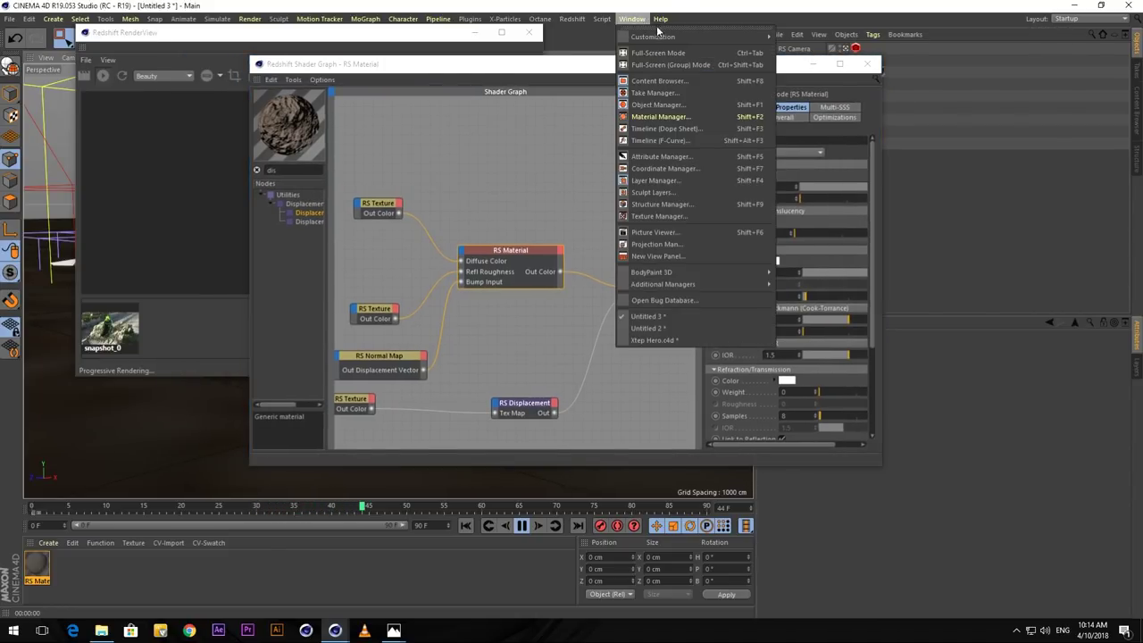
Pause playback, switch to the Xtep Hero.c4d document and close the shader graph.
key("Escape")
left_click(528, 526)
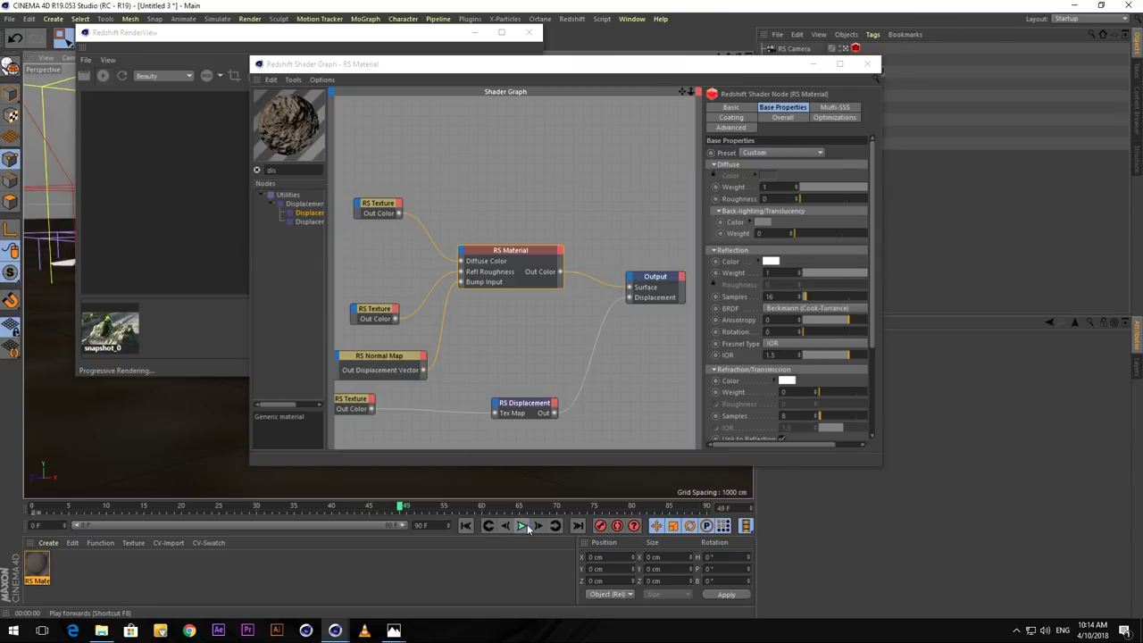
left_click(632, 19)
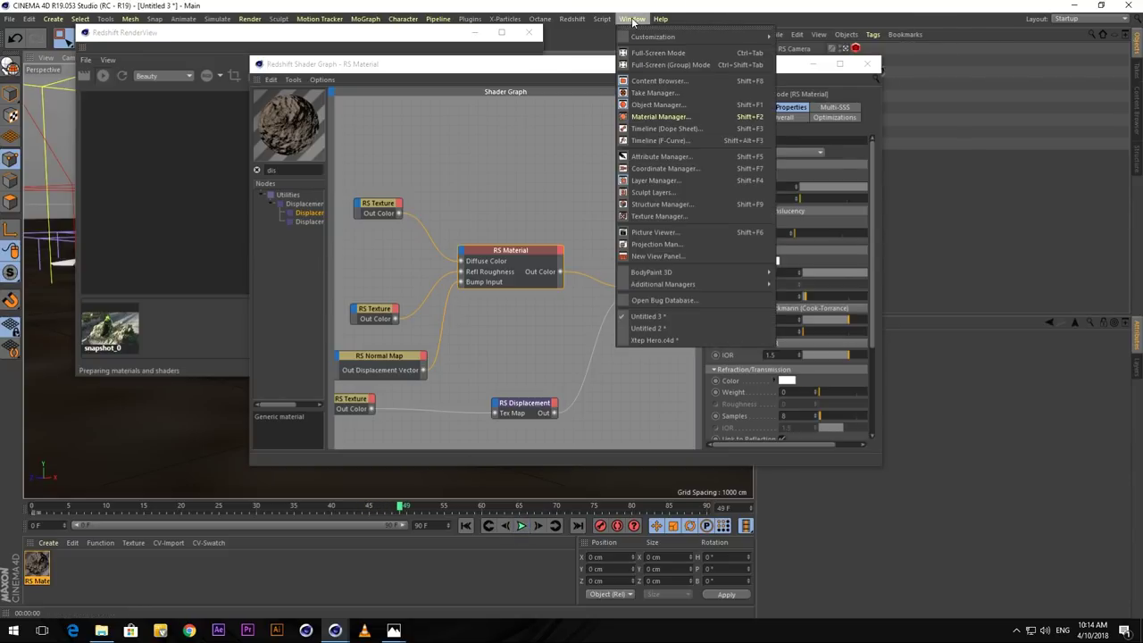
left_click(647, 340)
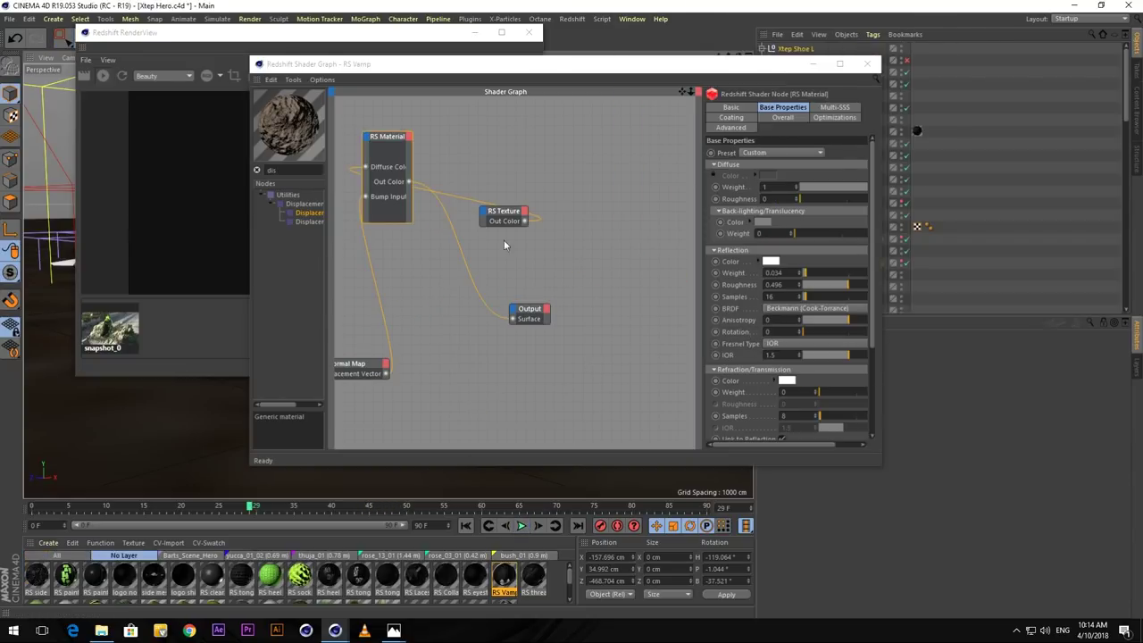
left_click(867, 65)
Go to frame 42 and let Redshift RenderView render the sneaker scene.
left_click_drag(424, 35, 931, 62)
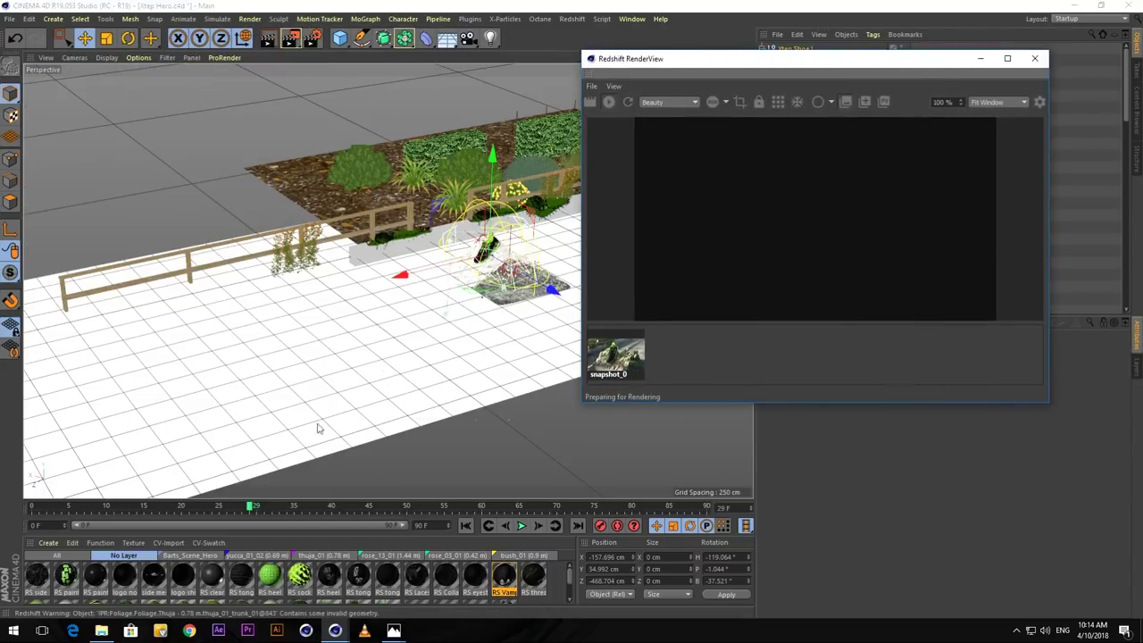
left_click(348, 510)
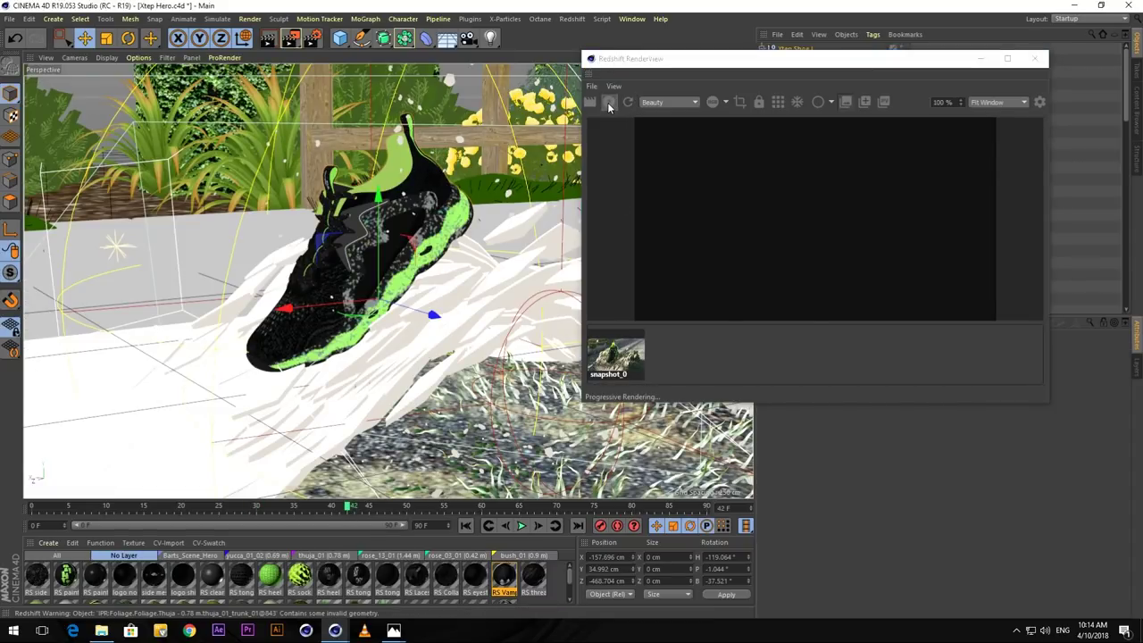
left_click_drag(709, 65, 639, 63)
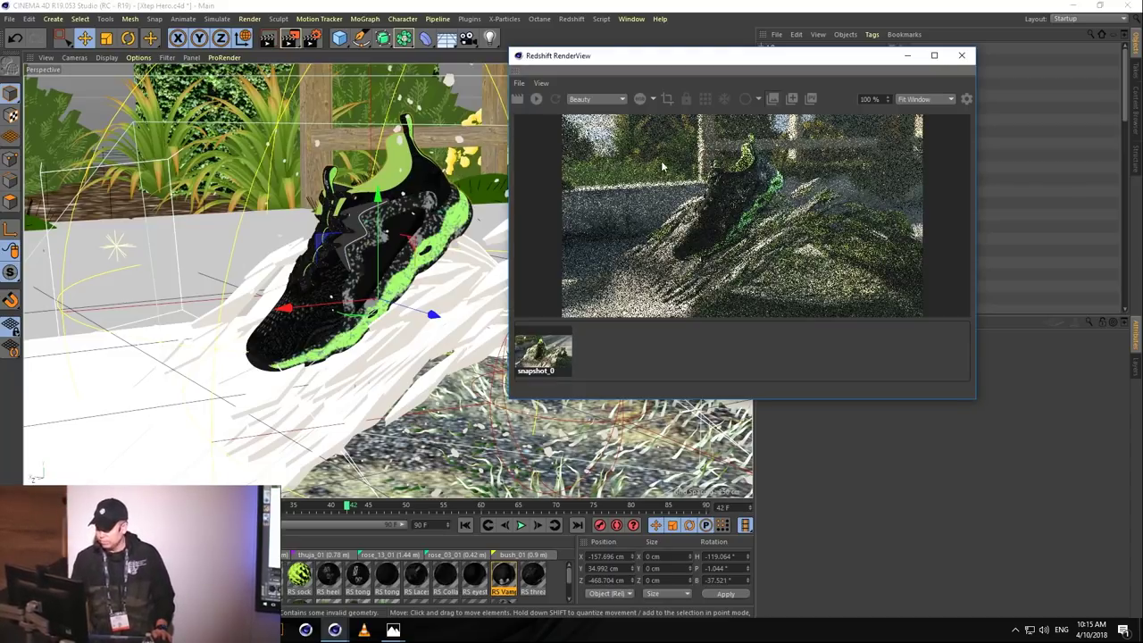
left_click(633, 19)
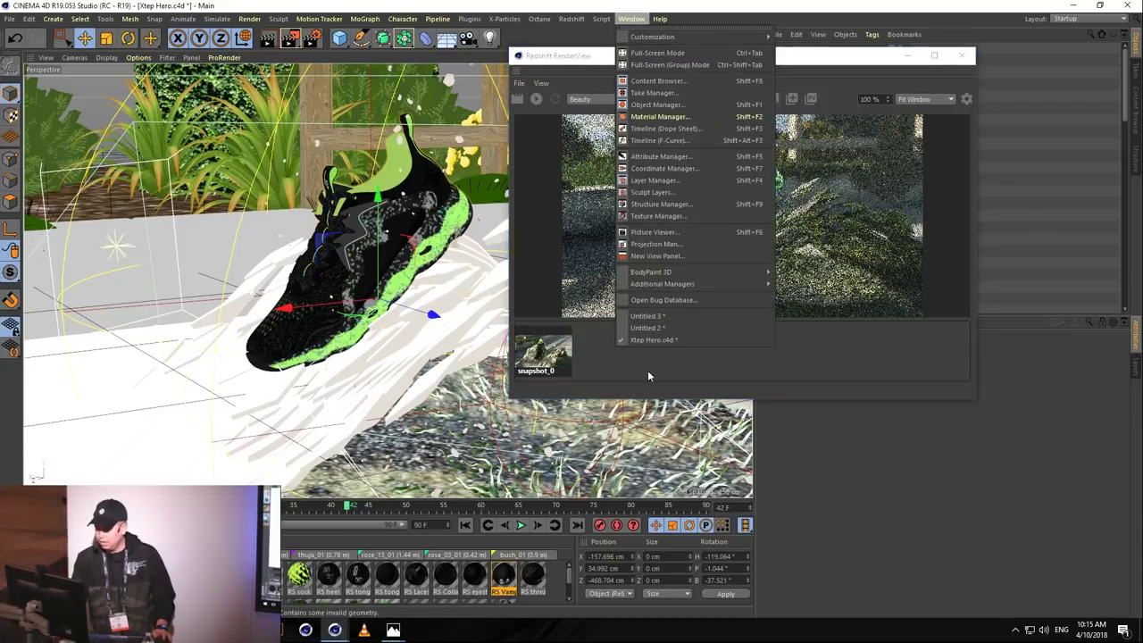
Return to Untitled 3, restart the Redshift render and go to frame 53.
left_click(654, 314)
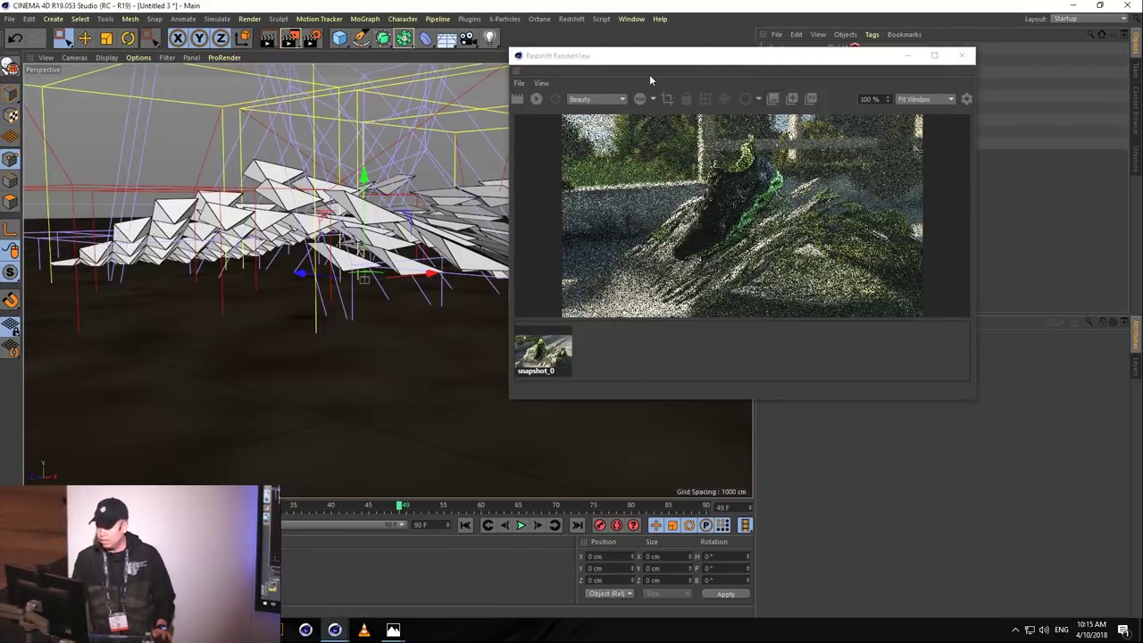
mouse_move(830, 53)
left_mouse_down()
mouse_move(830, 114)
mouse_move(831, 45)
left_mouse_up()
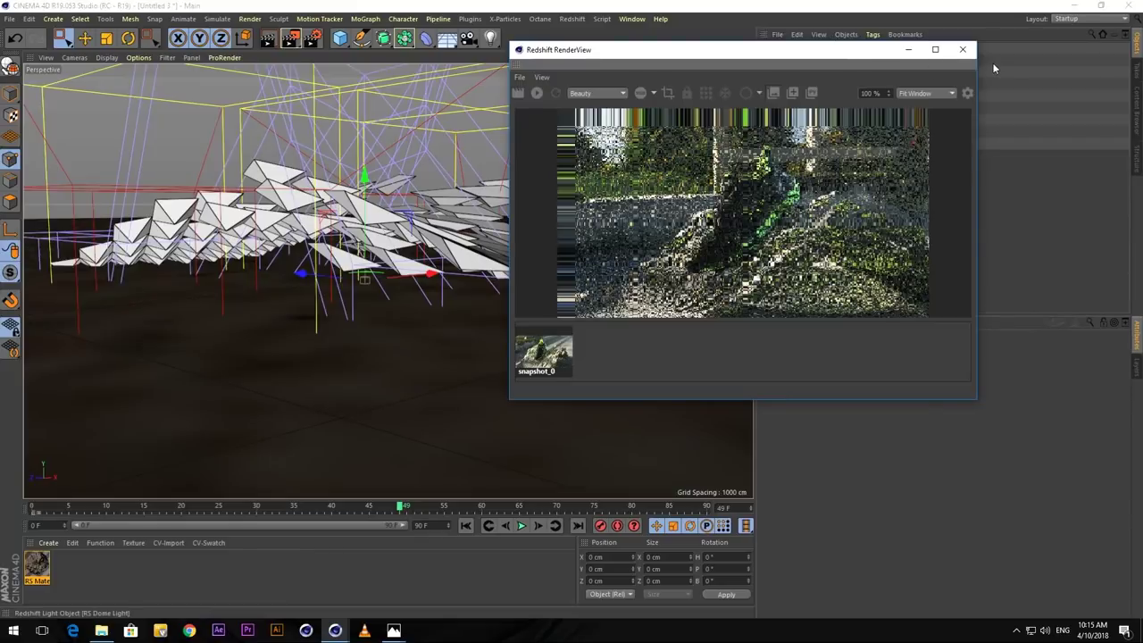
left_click(538, 95)
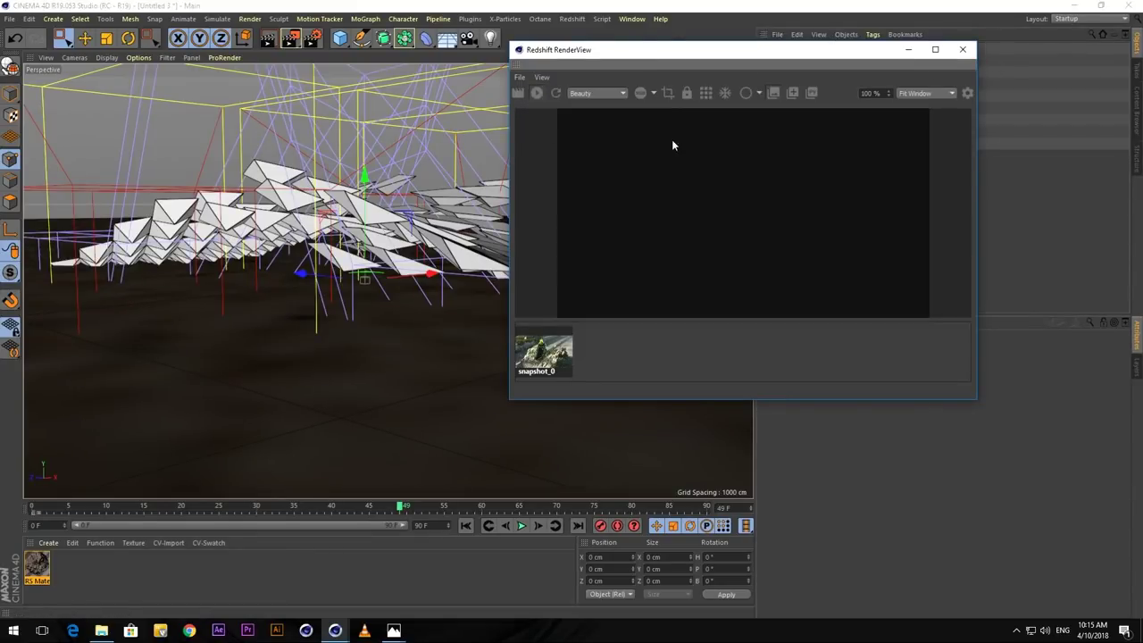
left_click_drag(669, 48, 689, 52)
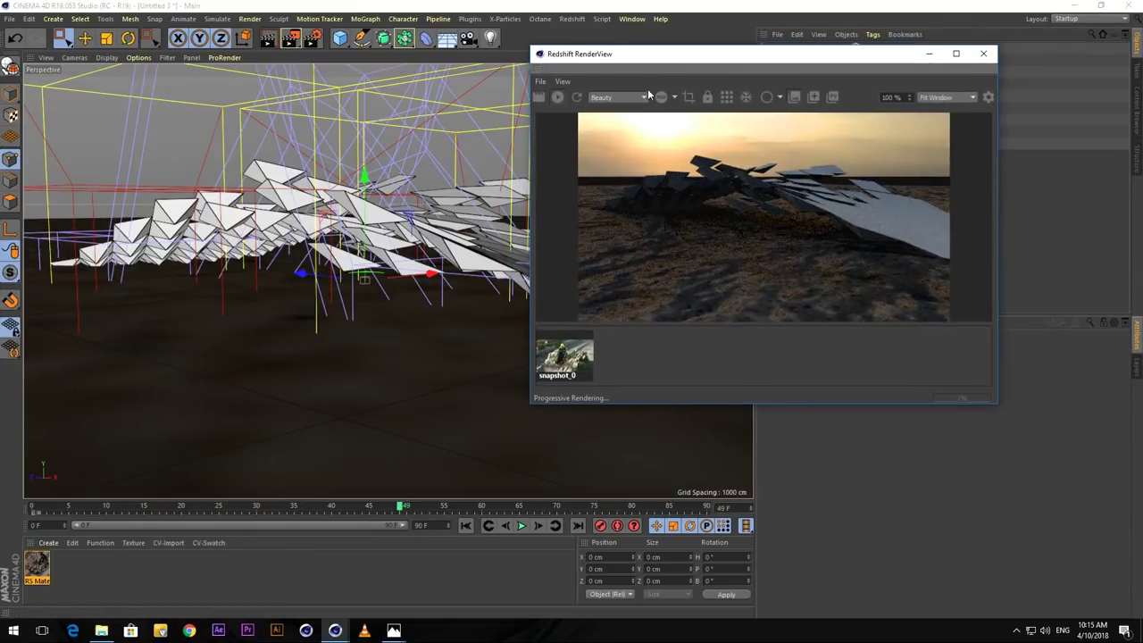
left_click(431, 507)
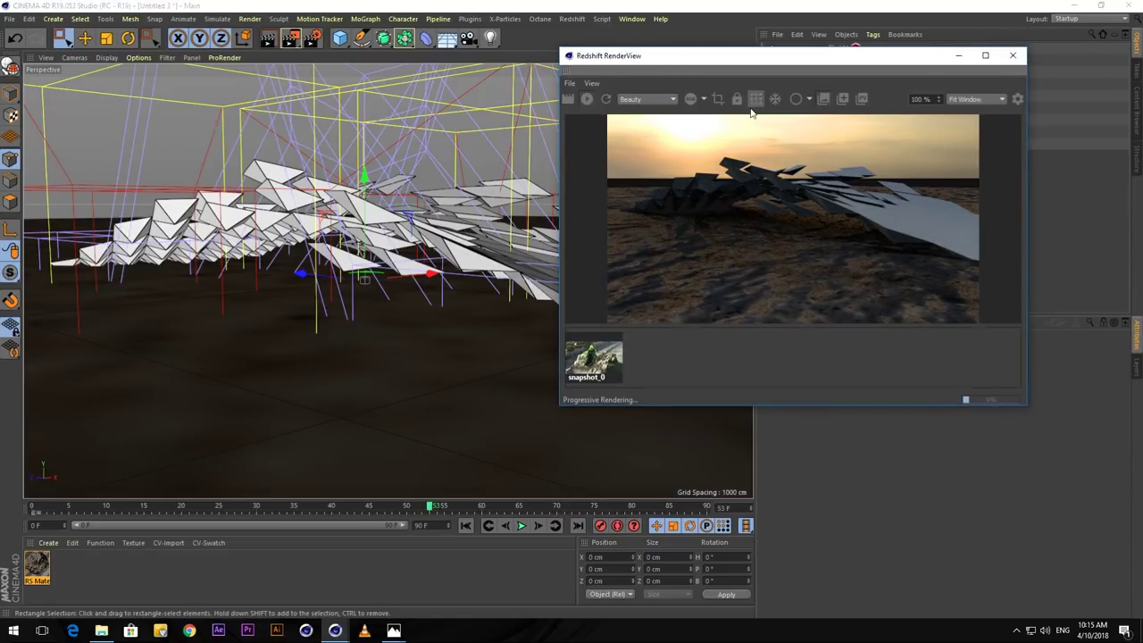
left_click_drag(735, 60, 399, 92)
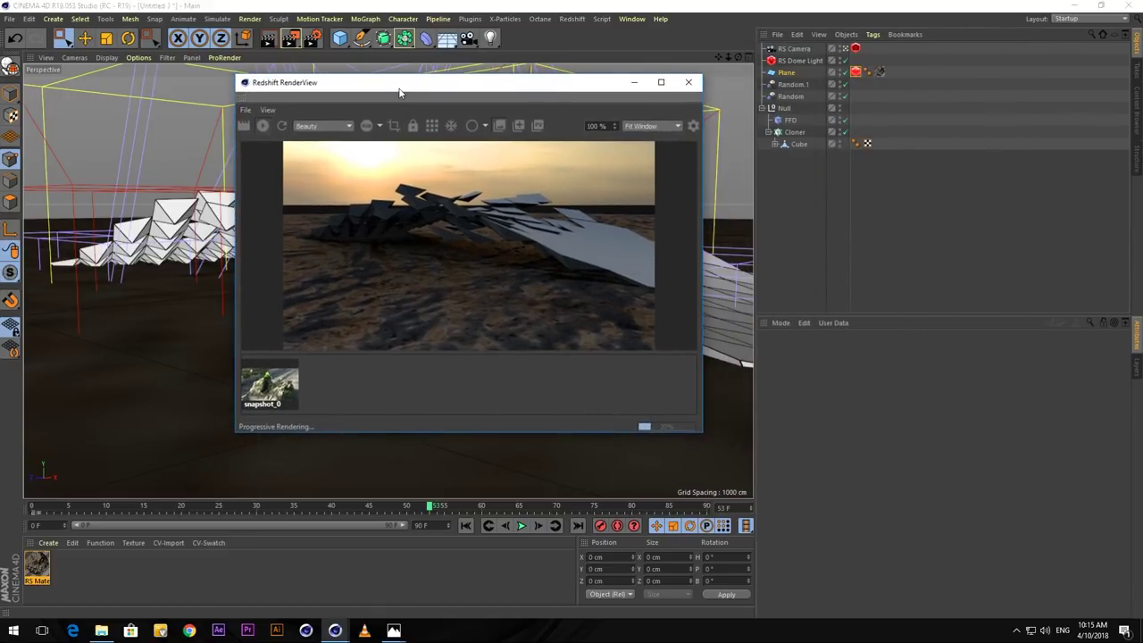
Lower the RS Dome Light's exposure to -2.769 for a darker sunset.
left_click(800, 60)
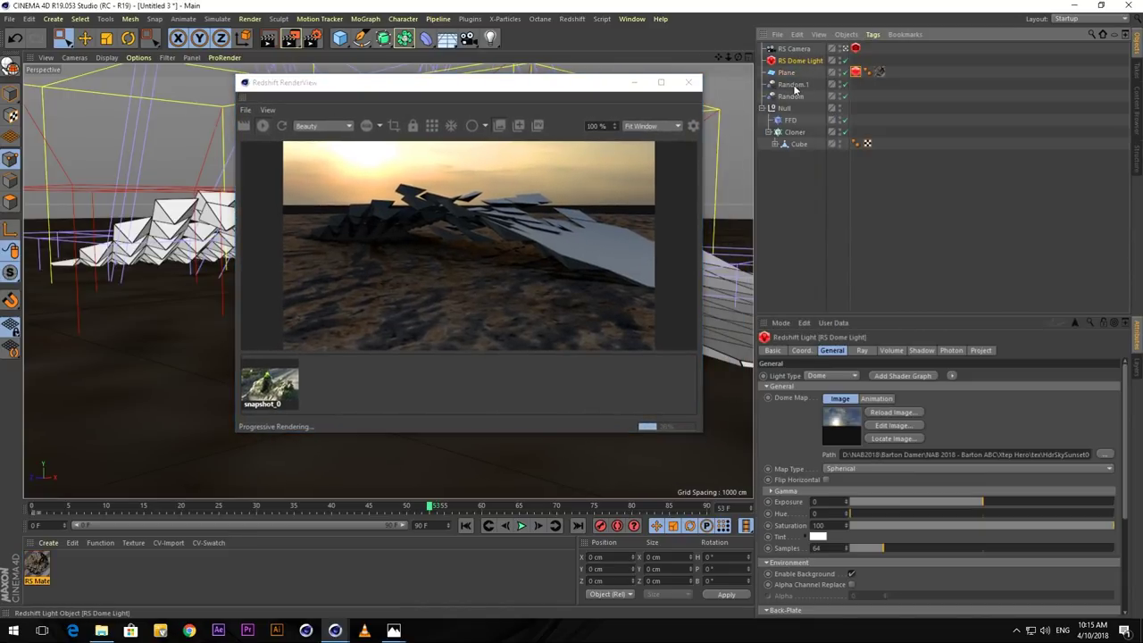
left_click(906, 501)
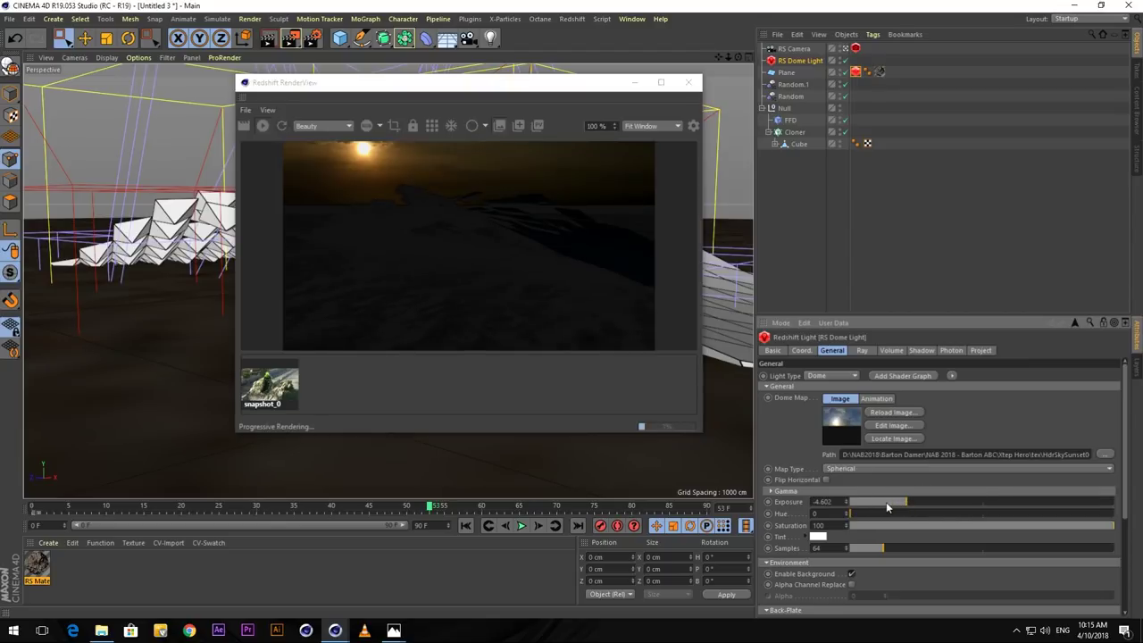
left_click(879, 505)
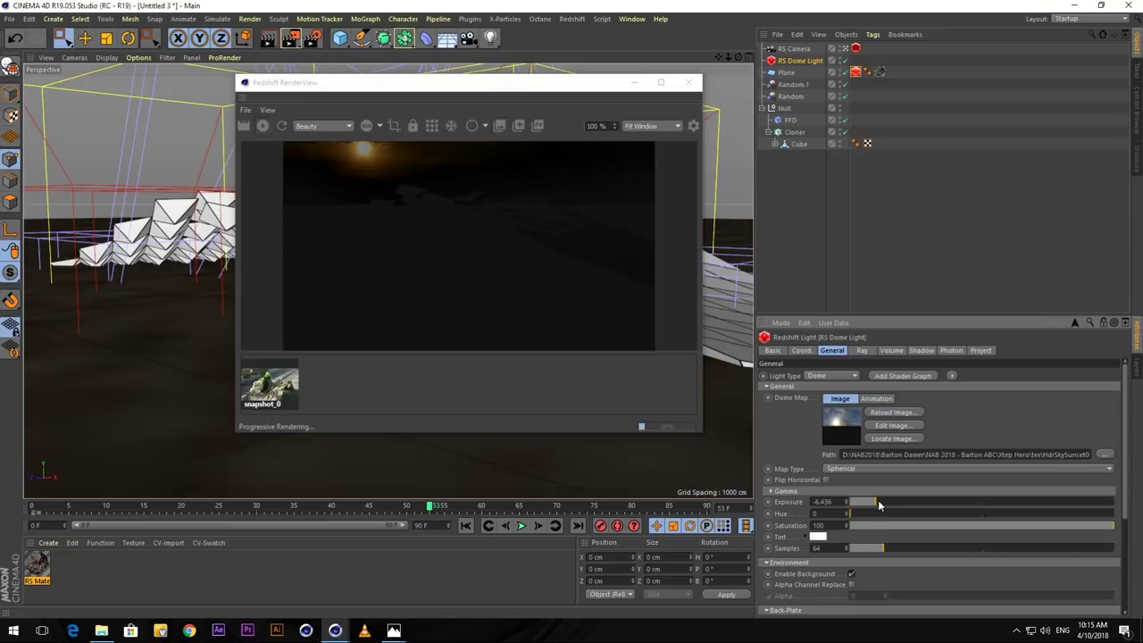
left_click(1074, 503)
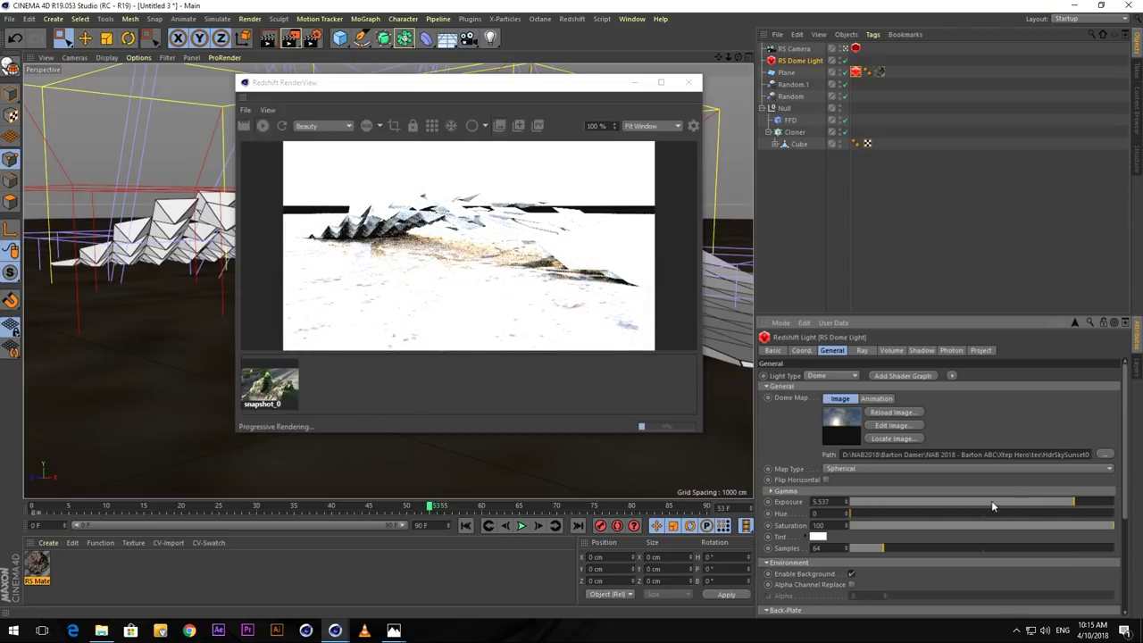
left_click(909, 502)
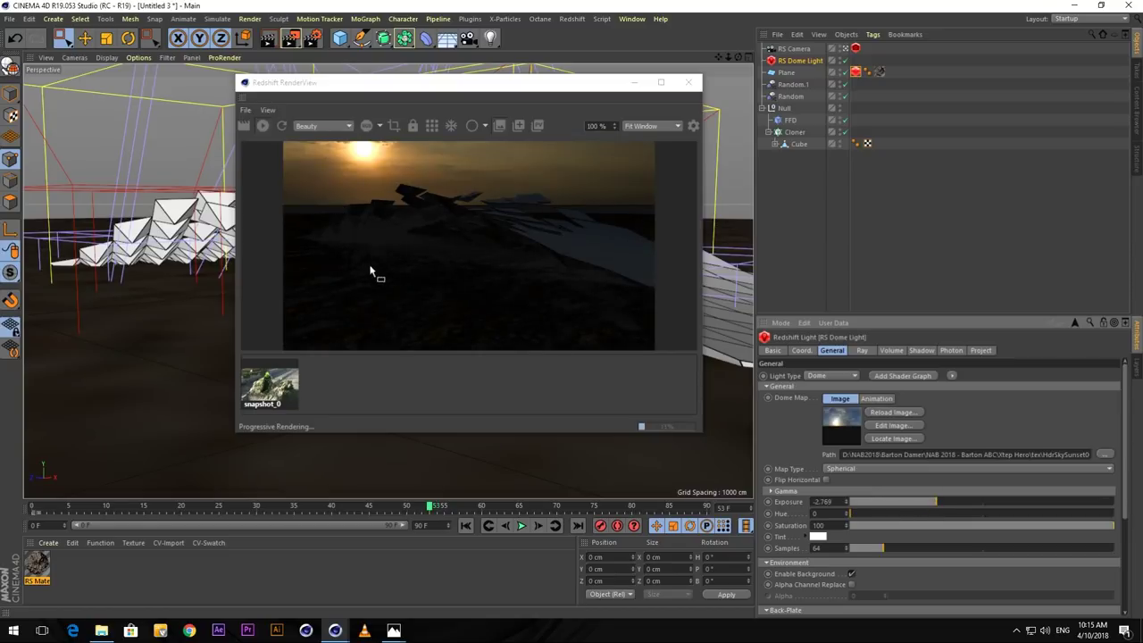
left_click_drag(407, 84, 435, 75)
left_click(572, 19)
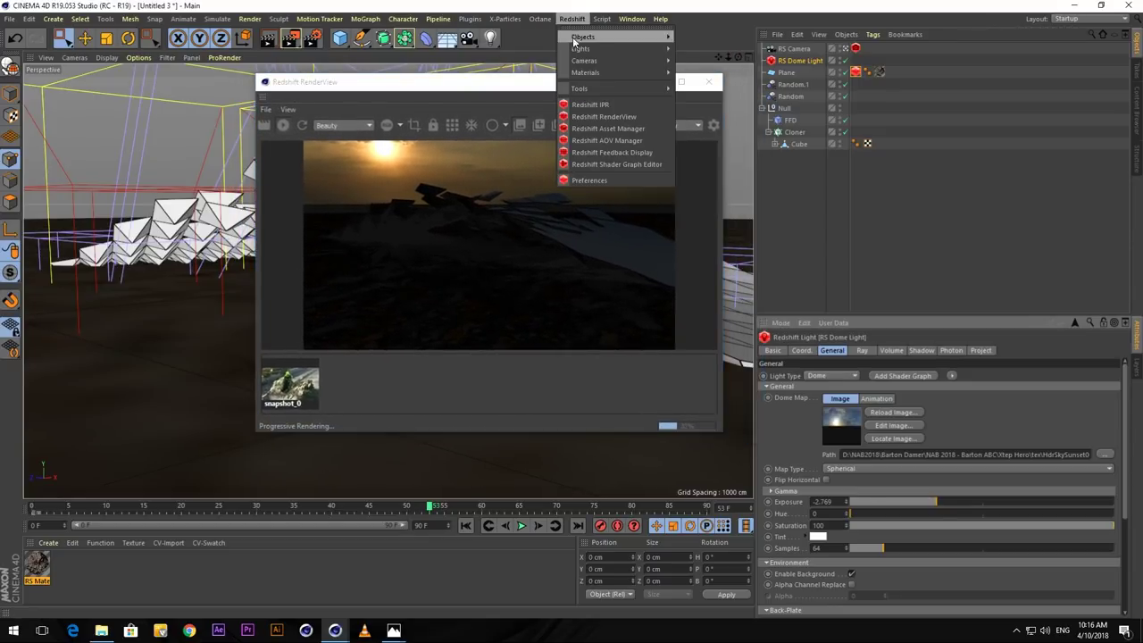
Add an RS Area Light and position it above the tiles.
mouse_move(585, 48)
left_click(702, 88)
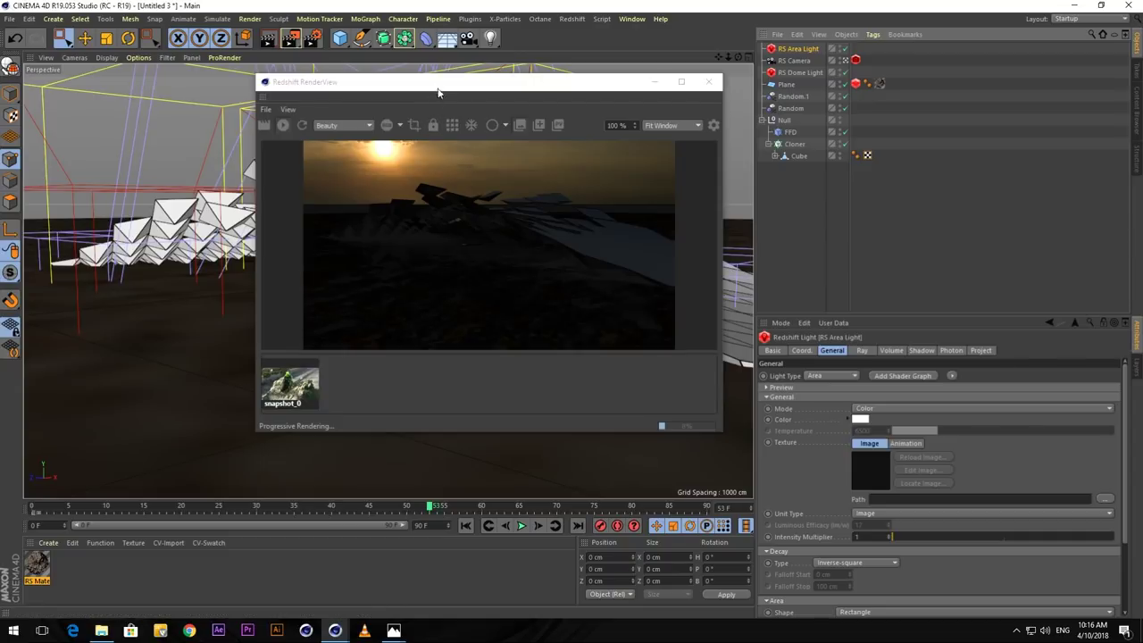
left_click_drag(439, 81, 728, 183)
left_click_drag(364, 187, 339, 243)
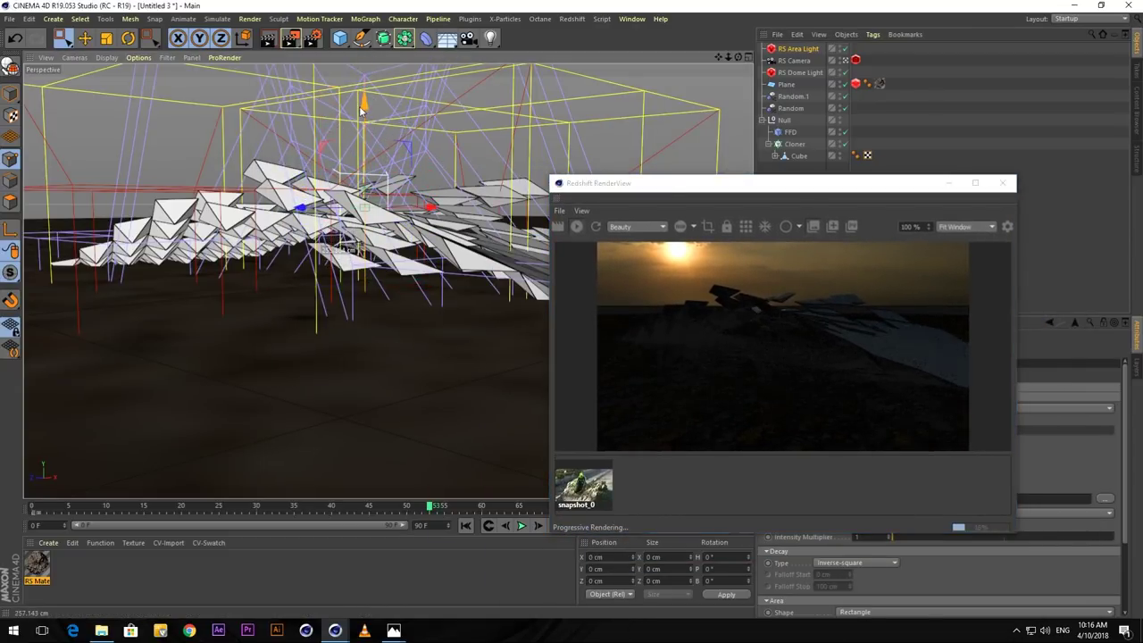
left_click_drag(678, 182, 641, 187)
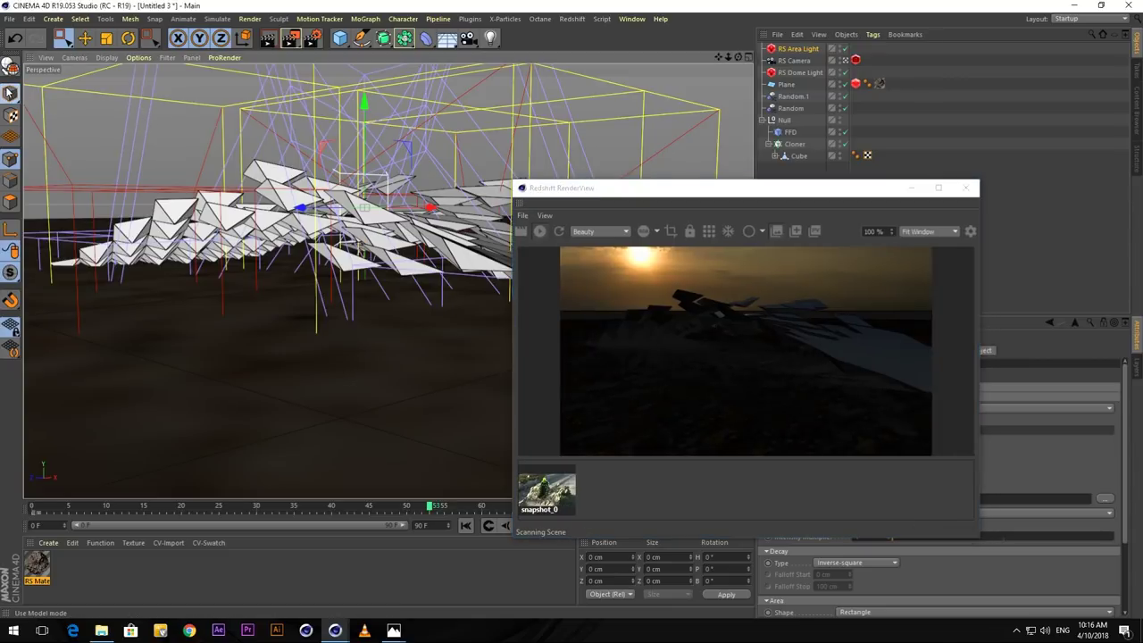
Stretch the area light into a wide rectangle and switch to the four-view layout.
left_click(84, 37)
left_click_drag(400, 224, 337, 134)
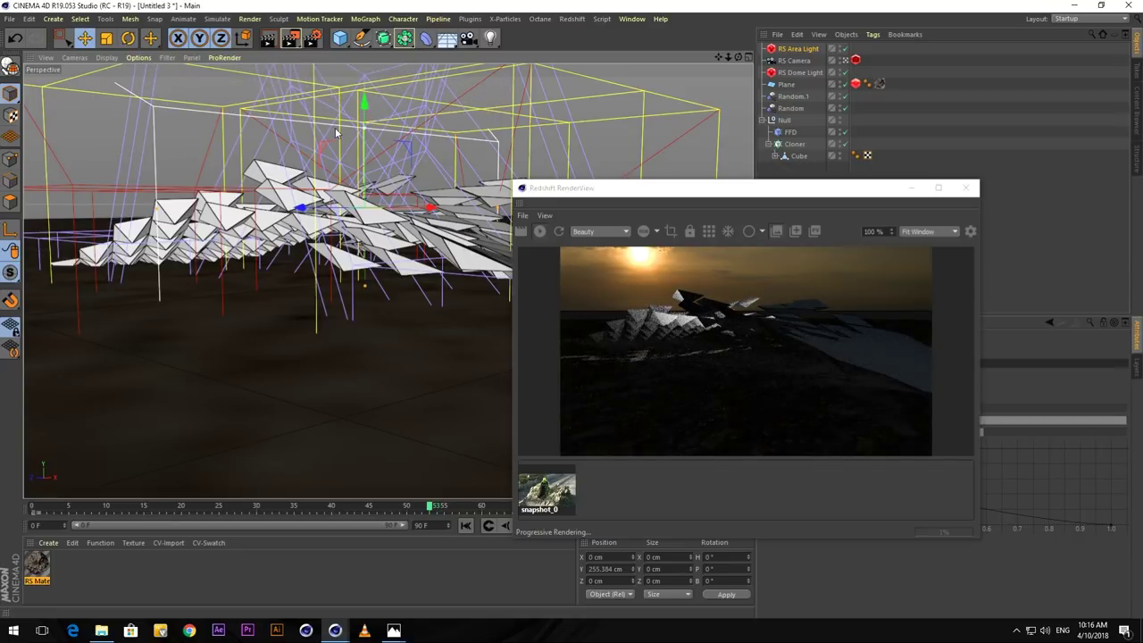
left_click(748, 57)
left_click_drag(687, 190, 833, 204)
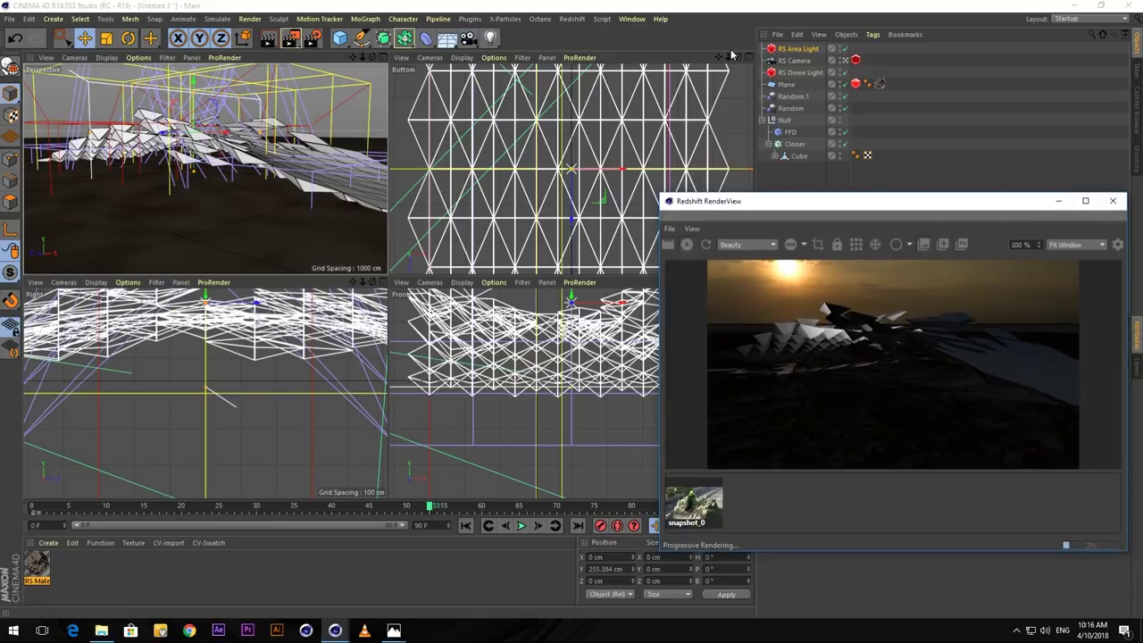
Switch the upper-right viewport to the Top camera view.
left_click(473, 72)
scroll(473, 67, "down", 3)
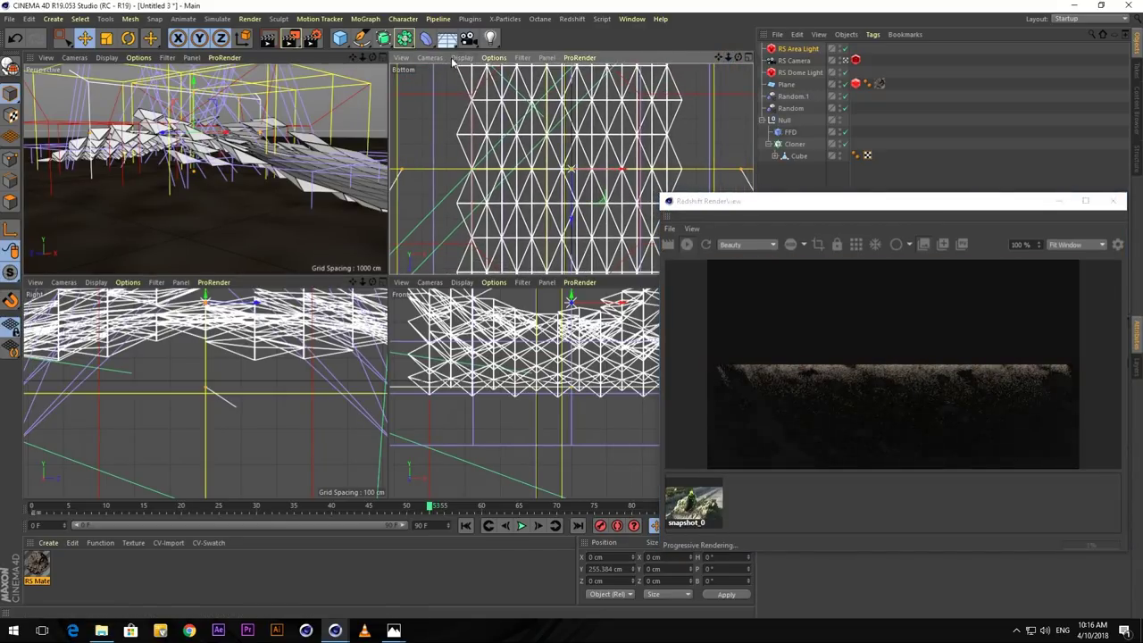
left_click(430, 57)
left_click(434, 200)
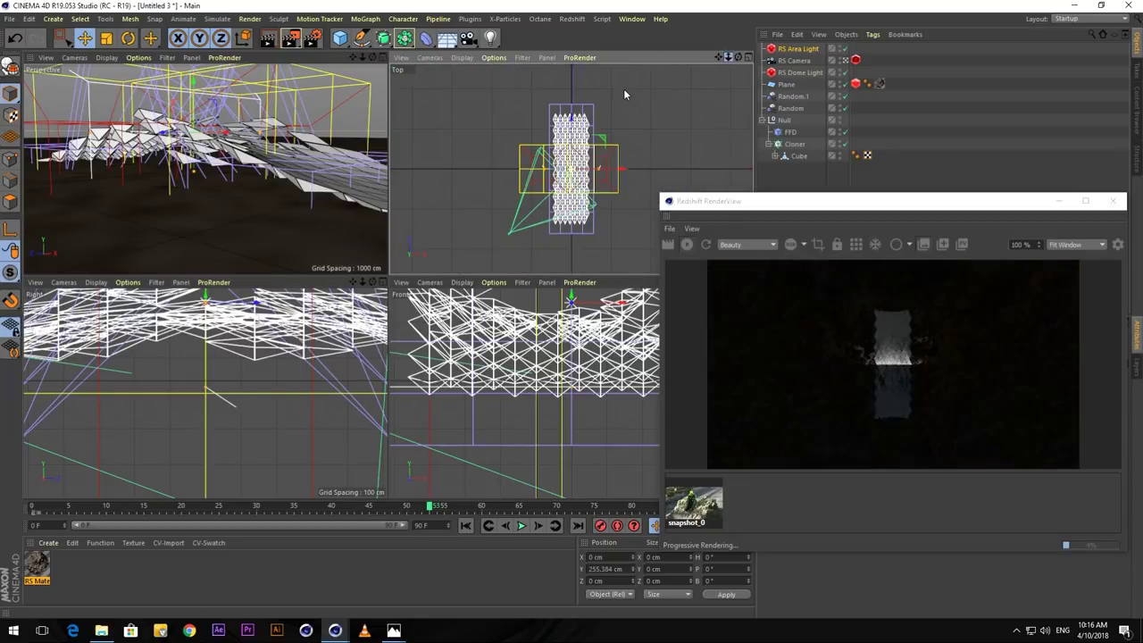
Move the area light to X 1323.835, Z -996.755 cm and rotate it to heading 51.343°.
scroll(630, 88, "up", 2)
left_click_drag(573, 122, 567, 203)
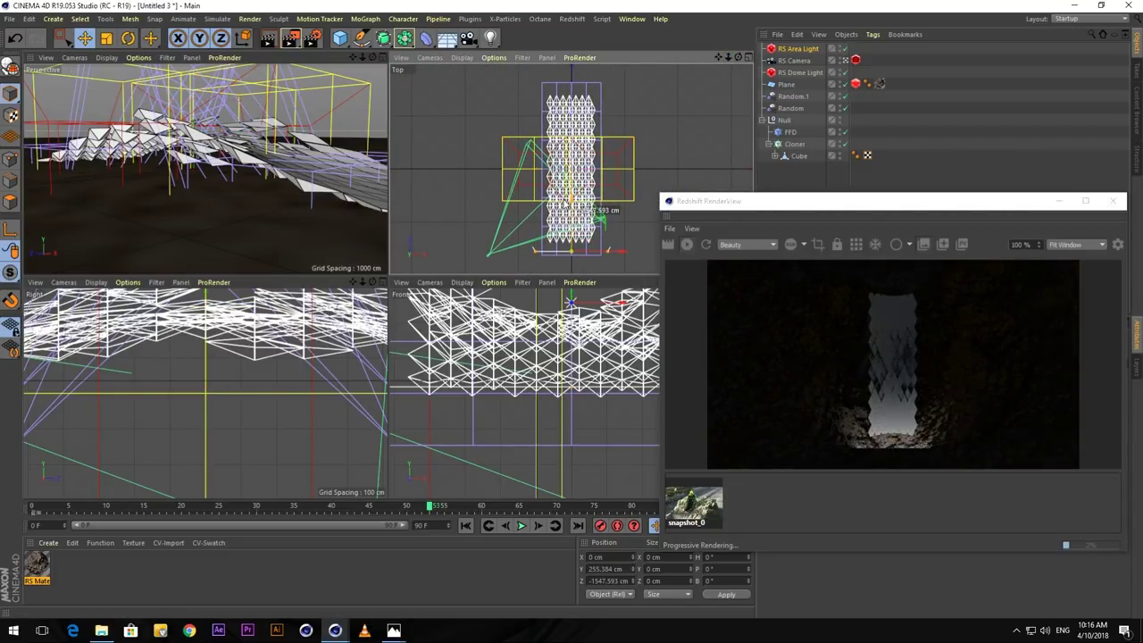
left_click_drag(620, 253, 660, 252)
left_click_drag(743, 202, 823, 187)
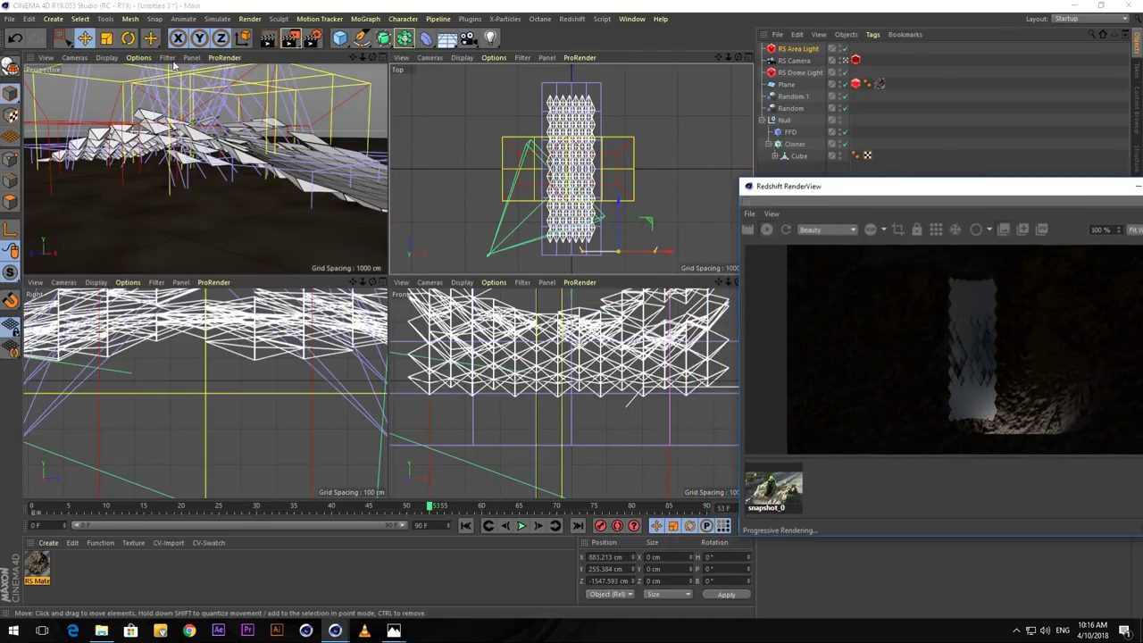
left_click(616, 233)
key("r")
left_click_drag(634, 229, 672, 184)
key("e")
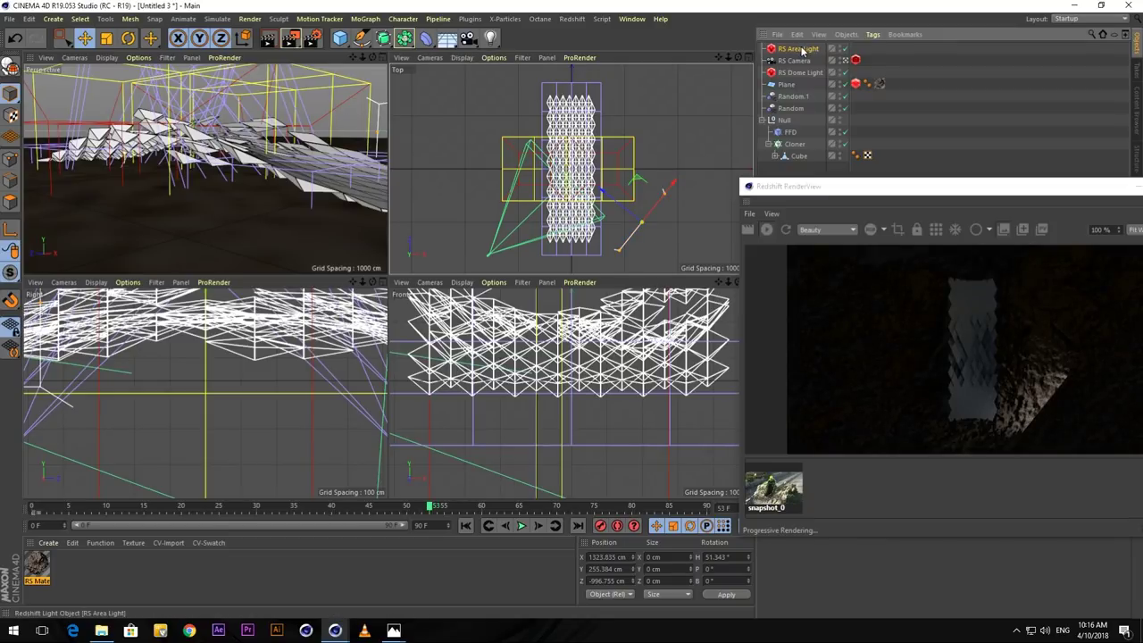
Duplicate the area light as RS Area Light.1 and move it up-left in the top view.
key("ctrl+c")
key("ctrl+v")
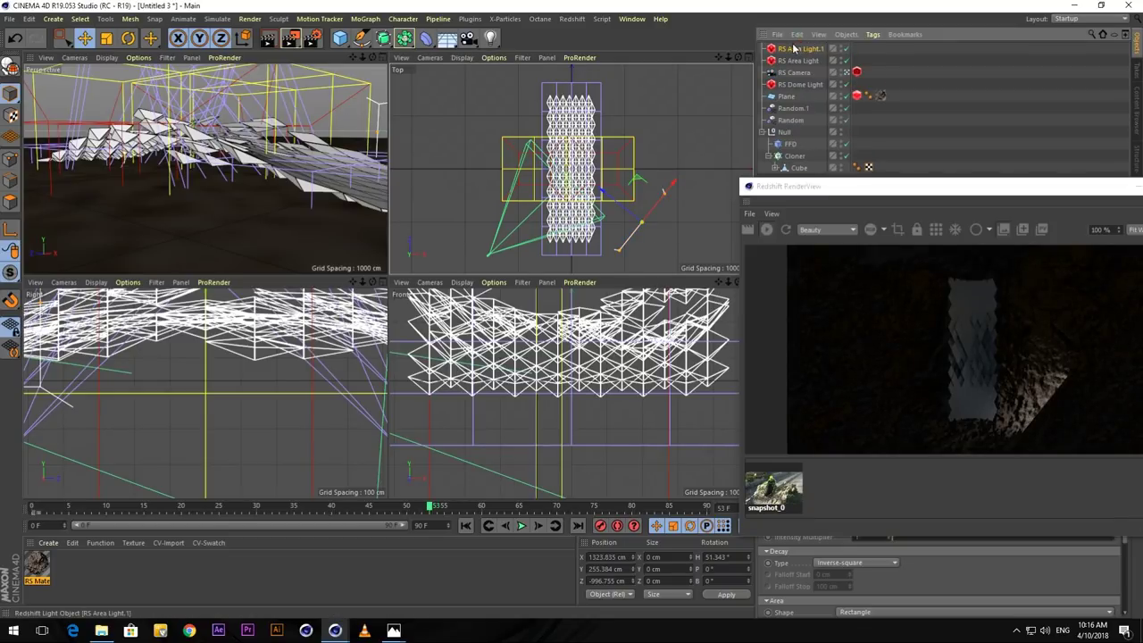
left_click_drag(604, 190, 467, 78)
Turn RS Area Light.1 to heading -140.033° and place it at X -1378.111, Z 1783.134 cm.
left_click(128, 37)
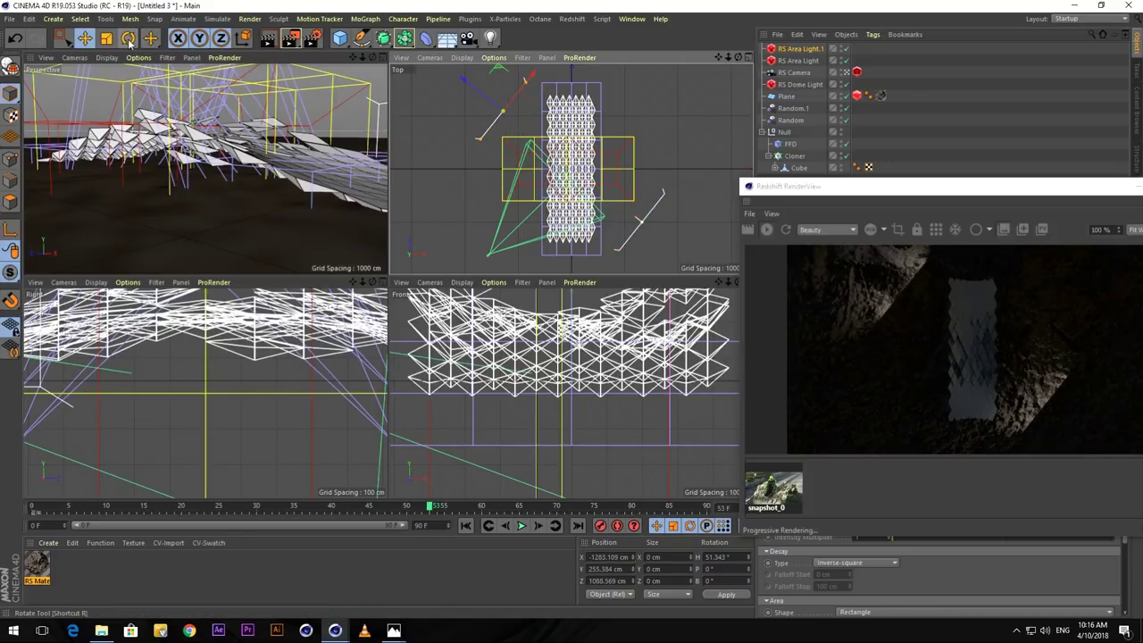
left_click_drag(548, 116, 437, 103)
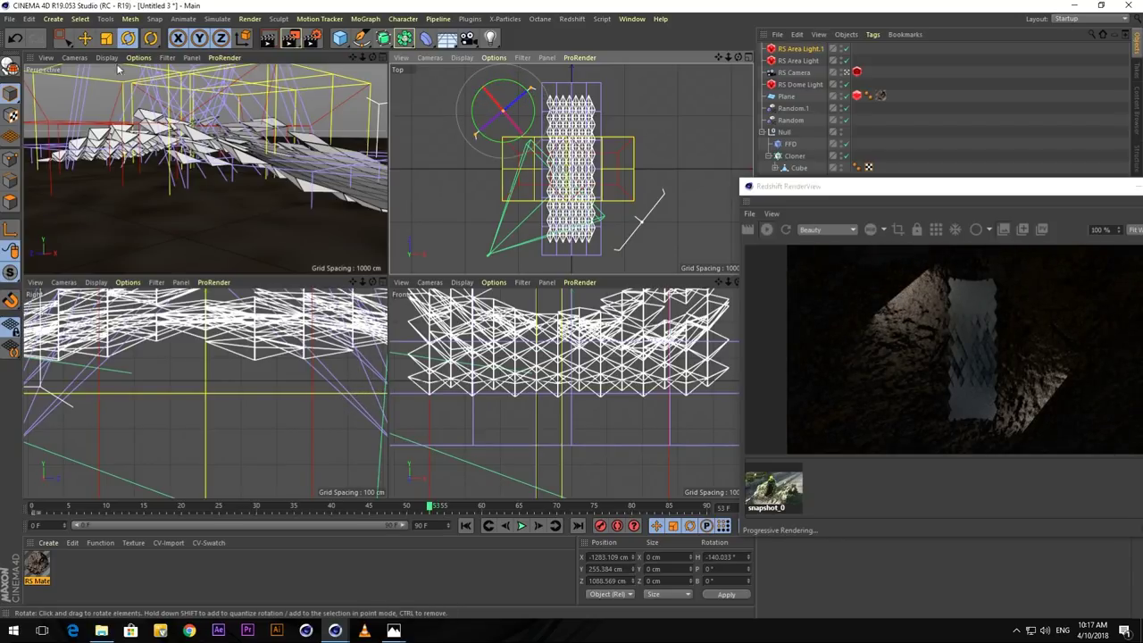
left_click(85, 37)
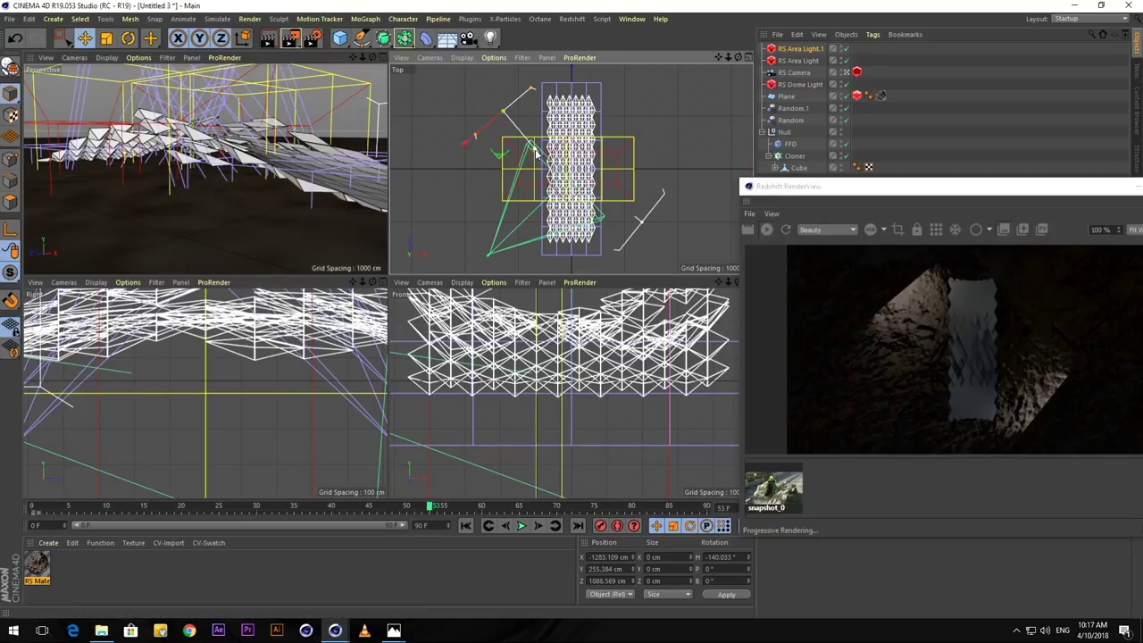
left_click_drag(539, 154, 522, 80)
left_click_drag(540, 130, 525, 110)
left_click(800, 60)
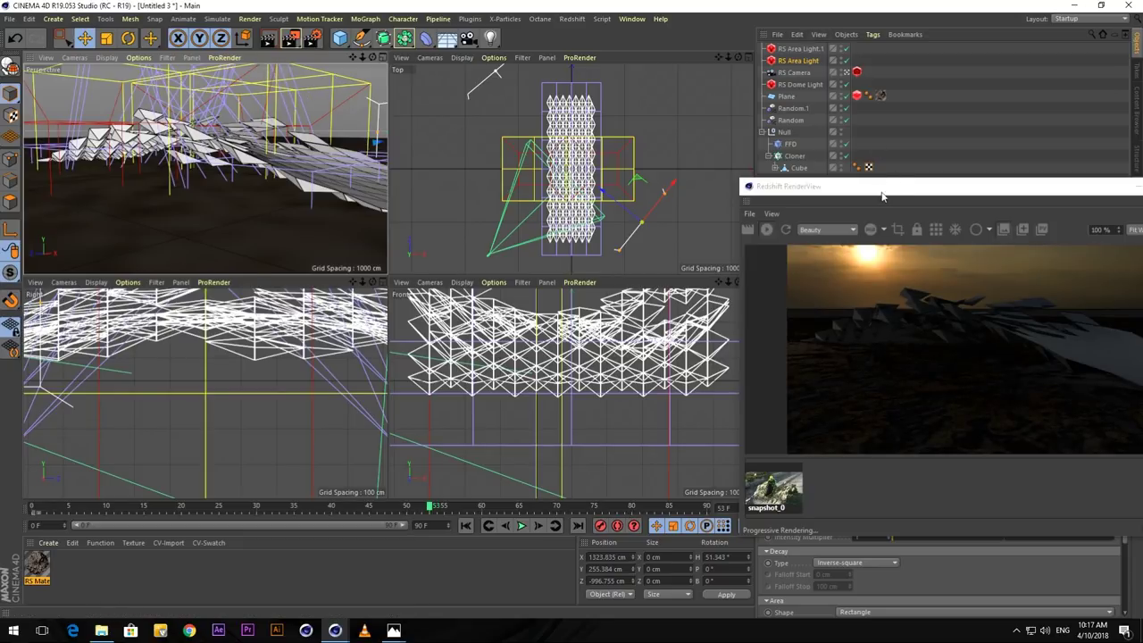
Make RS Area Light.1 a saturated red light.
left_click_drag(882, 189, 330, 170)
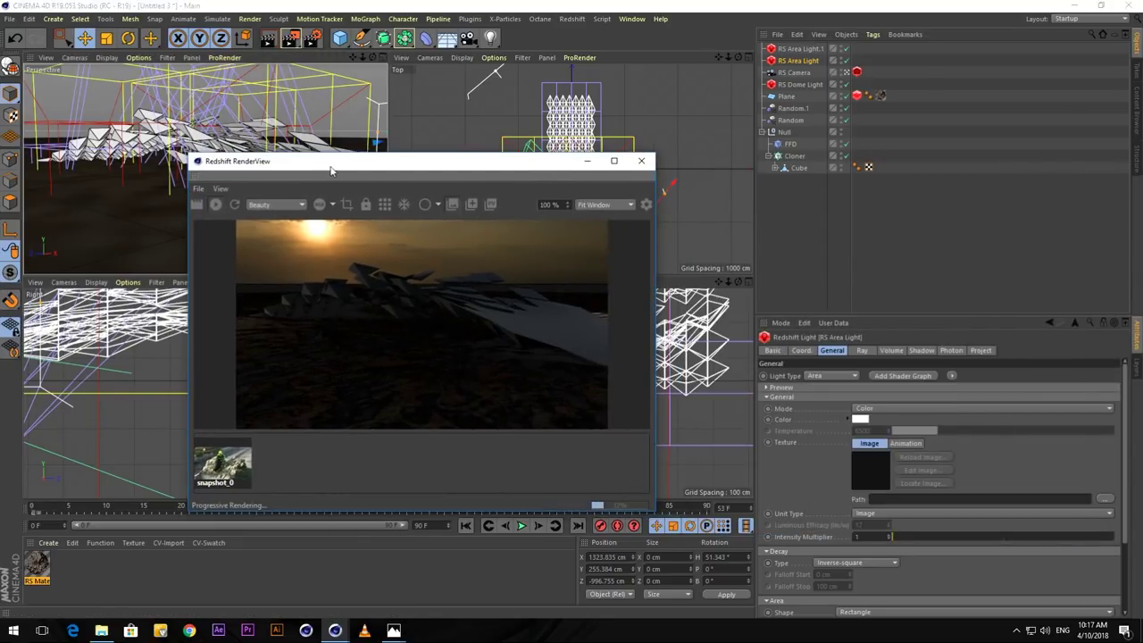
left_click(806, 50)
left_click(804, 50)
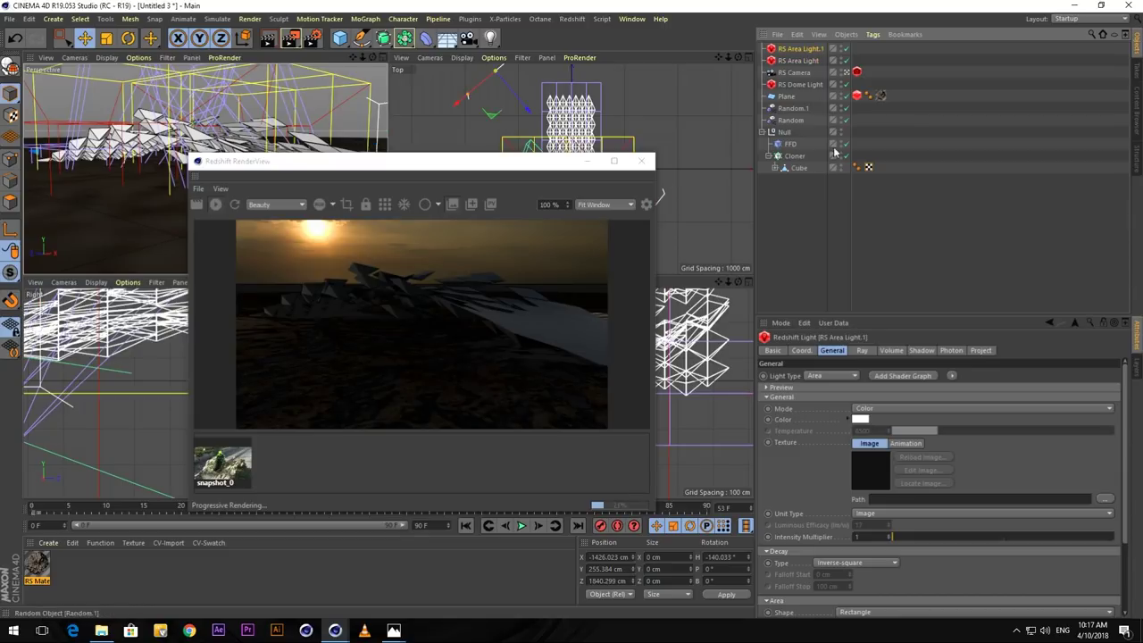
left_click(861, 419)
left_click(912, 435)
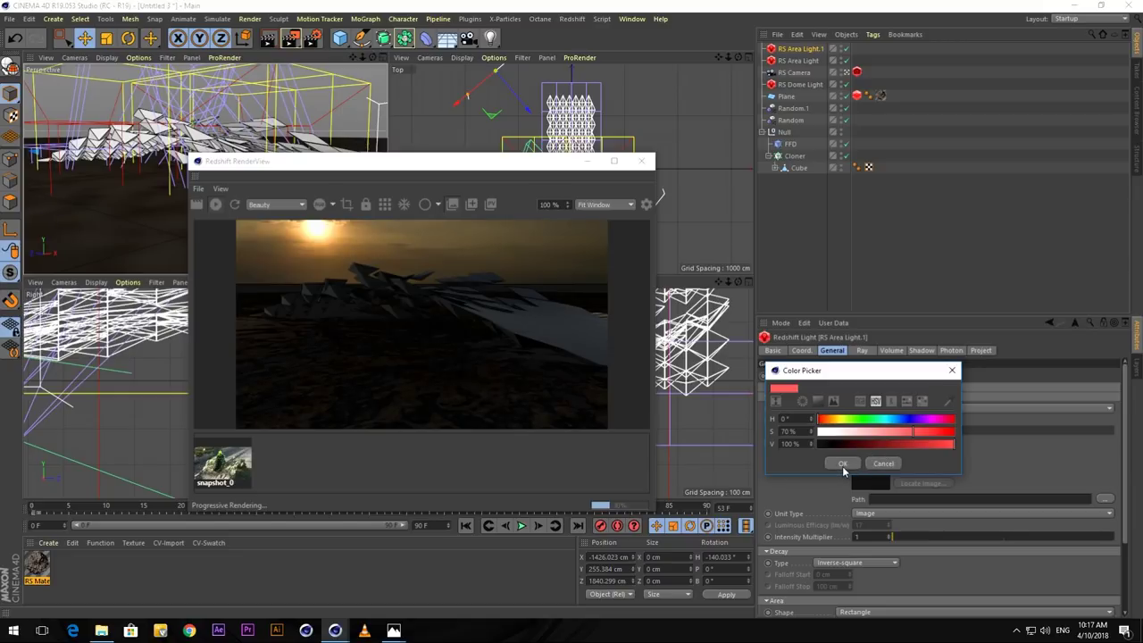
left_click(842, 463)
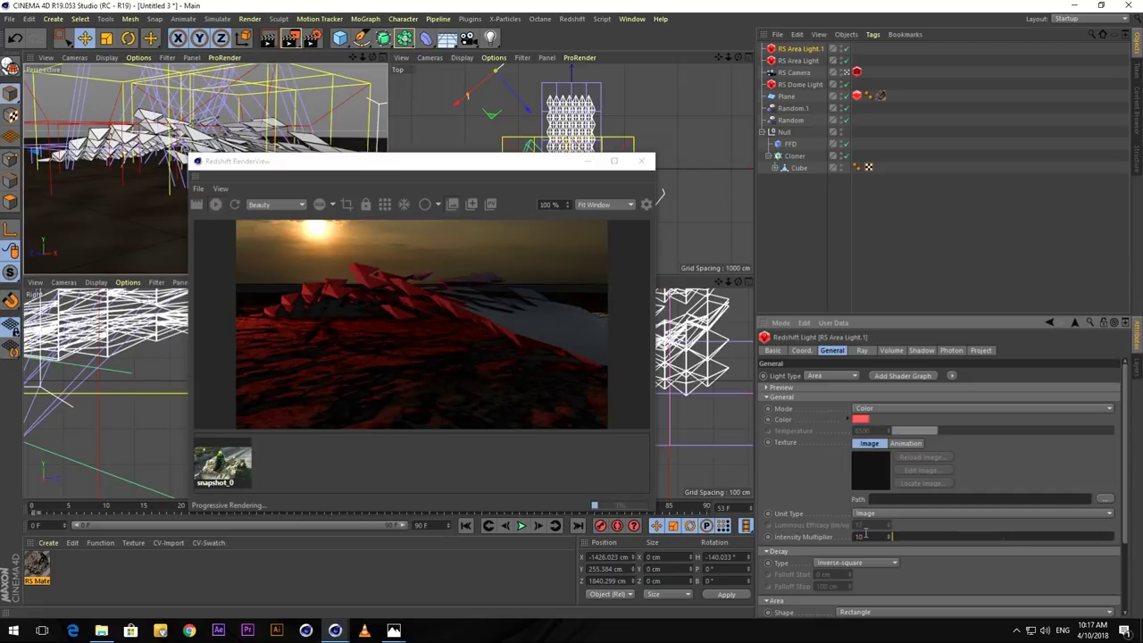
Make RS Area Light cyan-blue with hue 196° and saturation 73%.
left_click(799, 61)
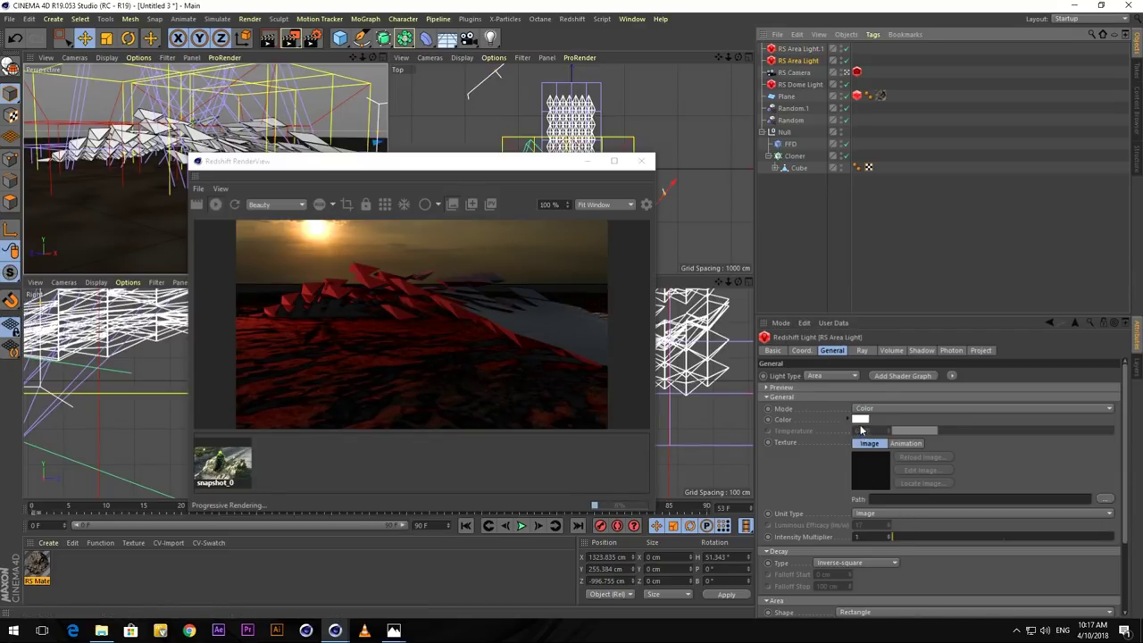
left_click(860, 418)
left_click(890, 417)
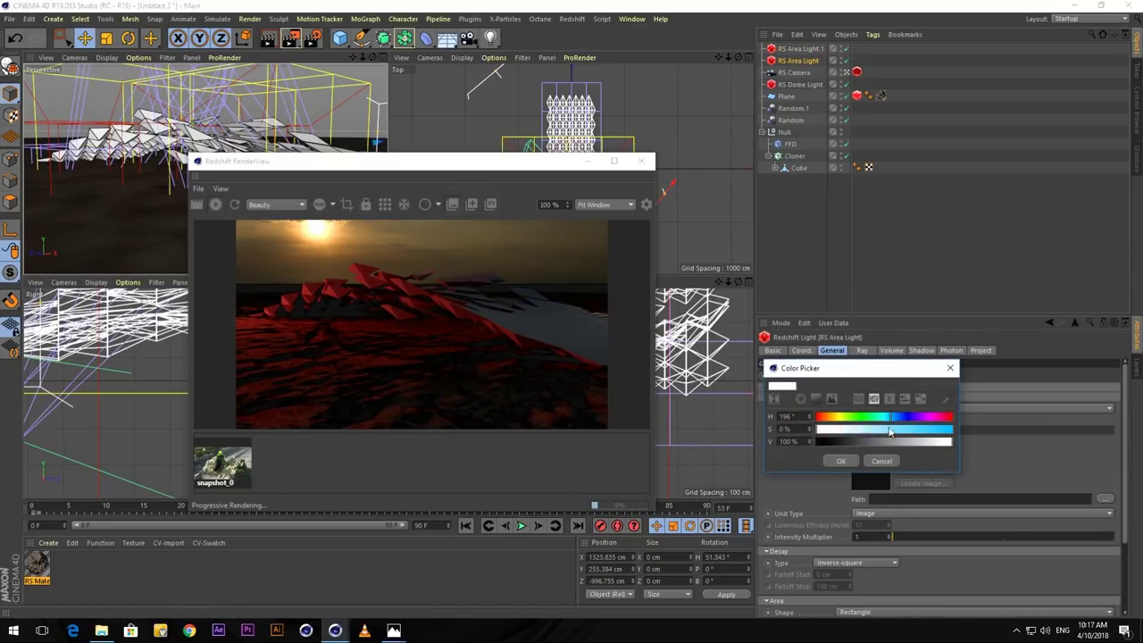
left_click(916, 430)
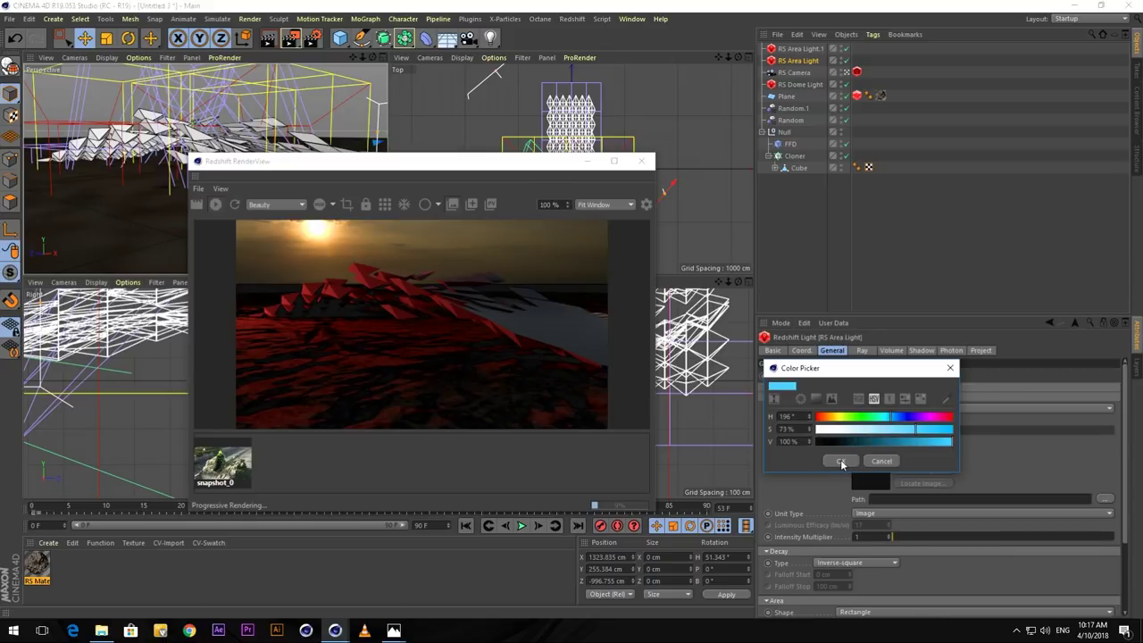
left_click(841, 461)
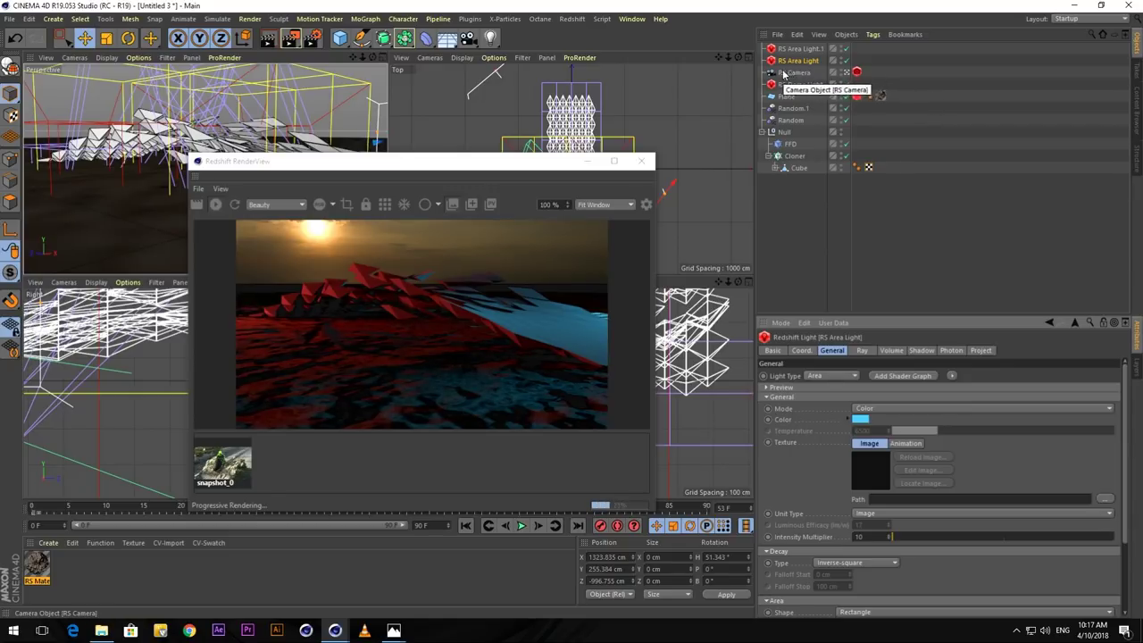
Add a Redshift Environment object for volumetric fog from Redshift > Objects.
left_click(572, 18)
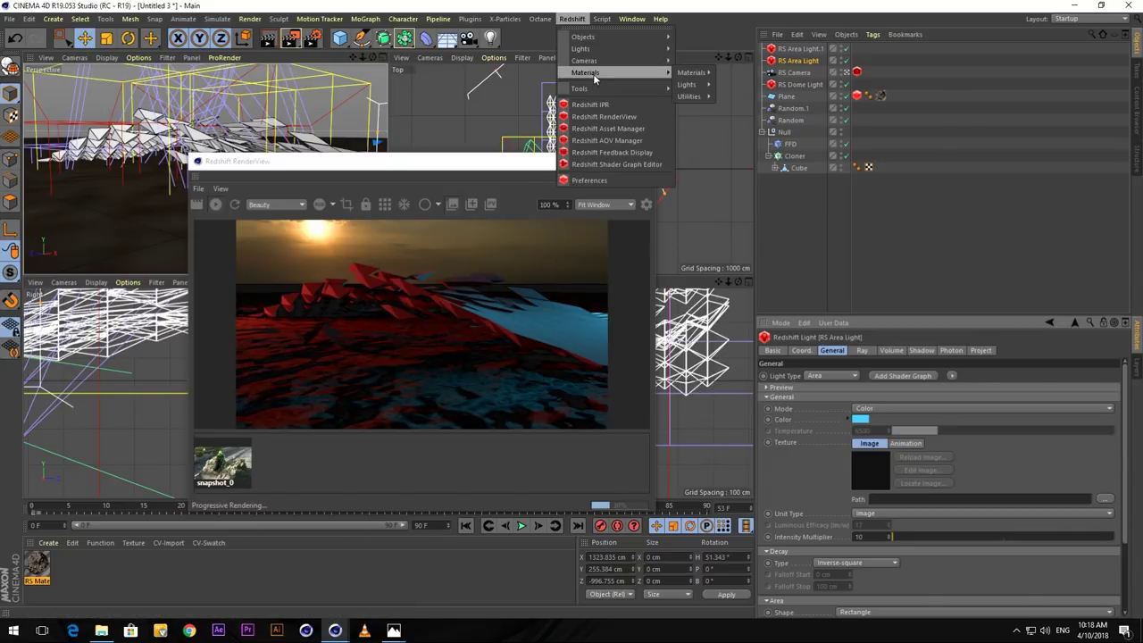
mouse_move(591, 51)
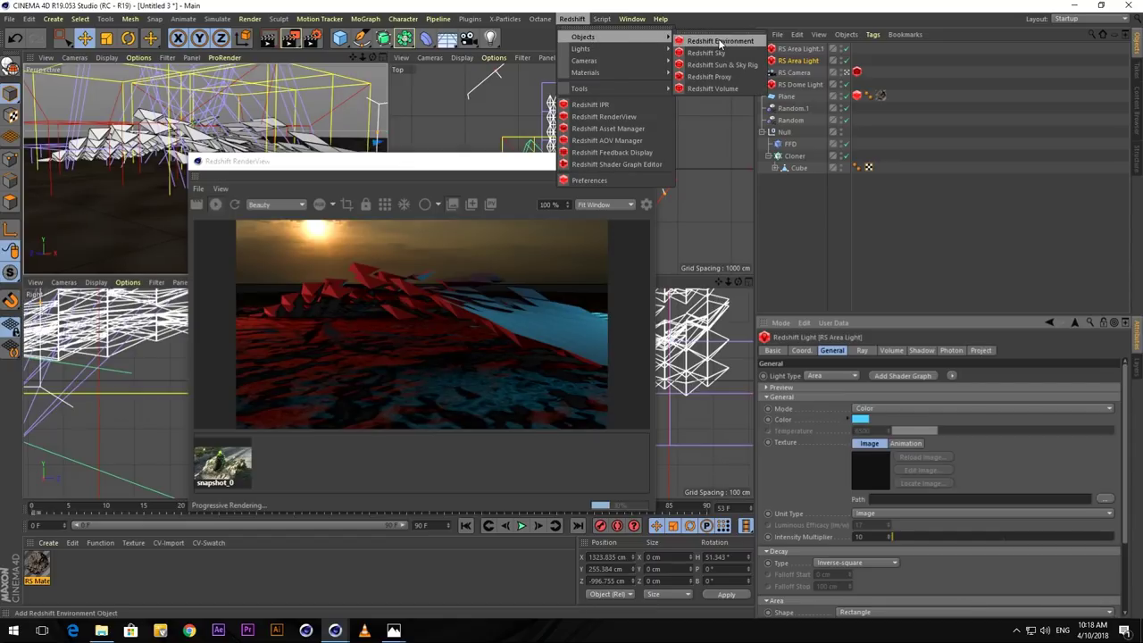
left_click(720, 41)
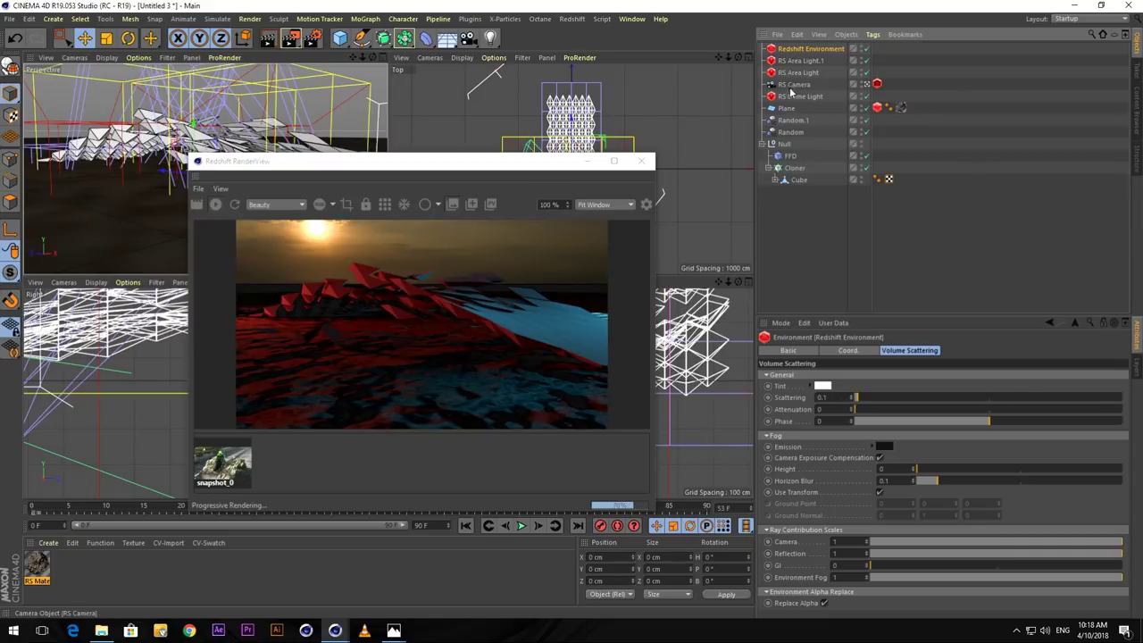
left_click(800, 61)
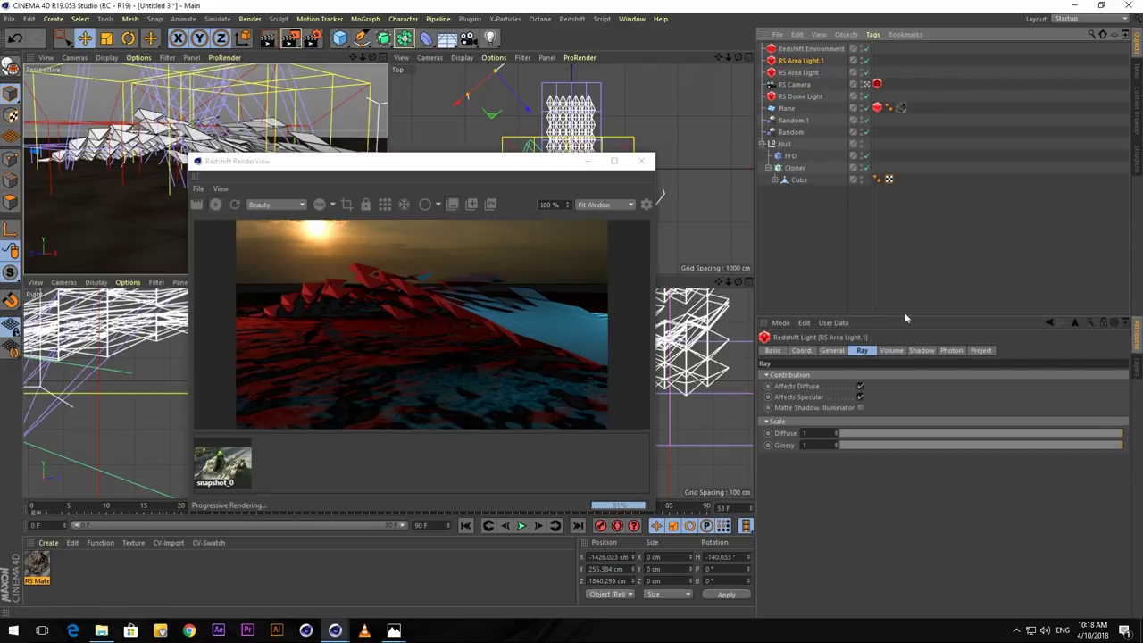
Set volume Contribution Scale to 0.01 on RS Area Light.1 and 0.003 on RS Area Light.
left_click(814, 72, "ctrl")
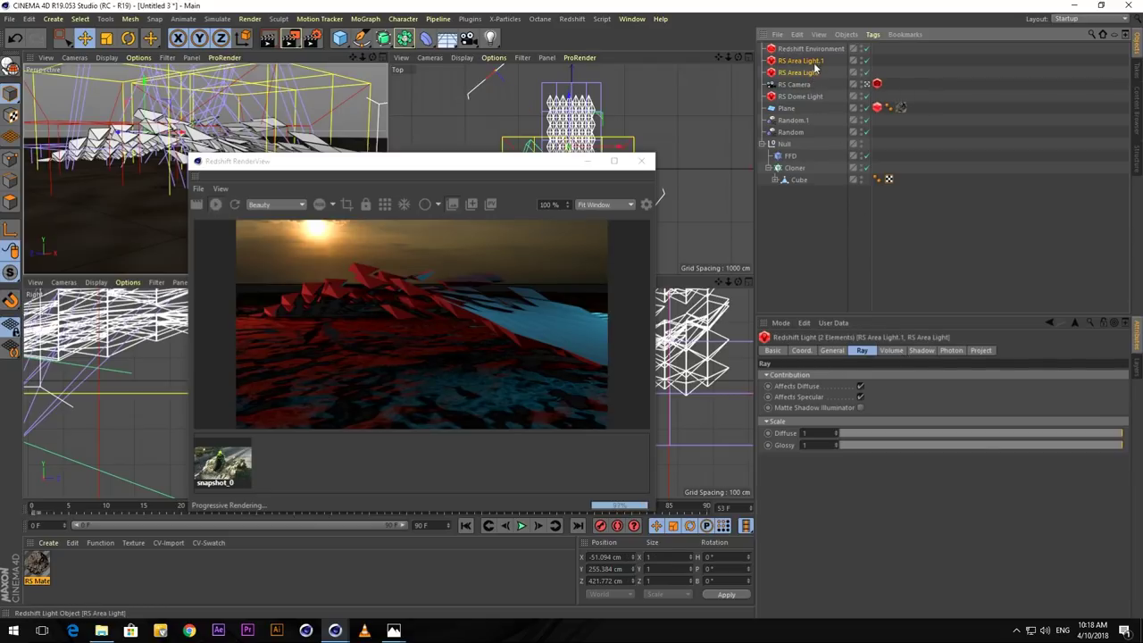
left_click(923, 66)
left_click(801, 61)
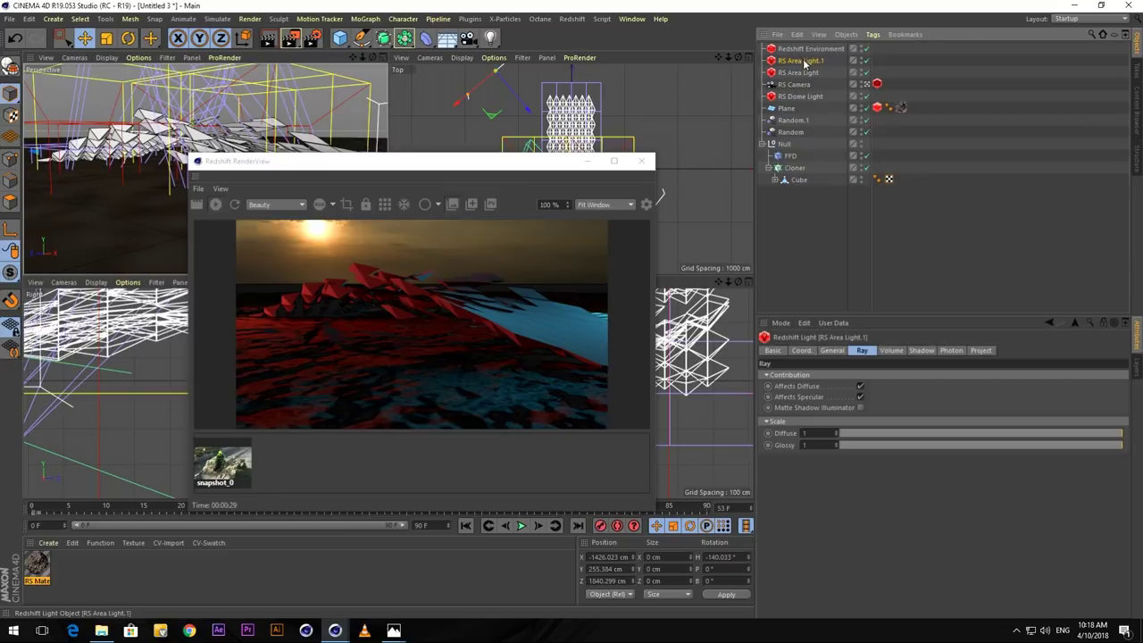
left_click(891, 350)
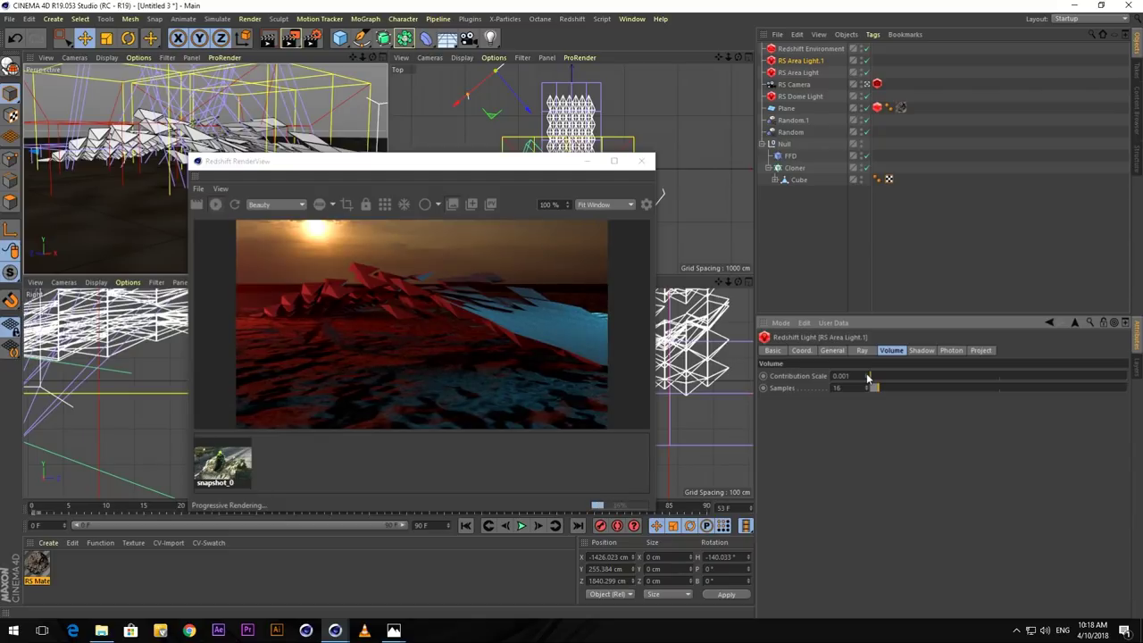
left_click(867, 375)
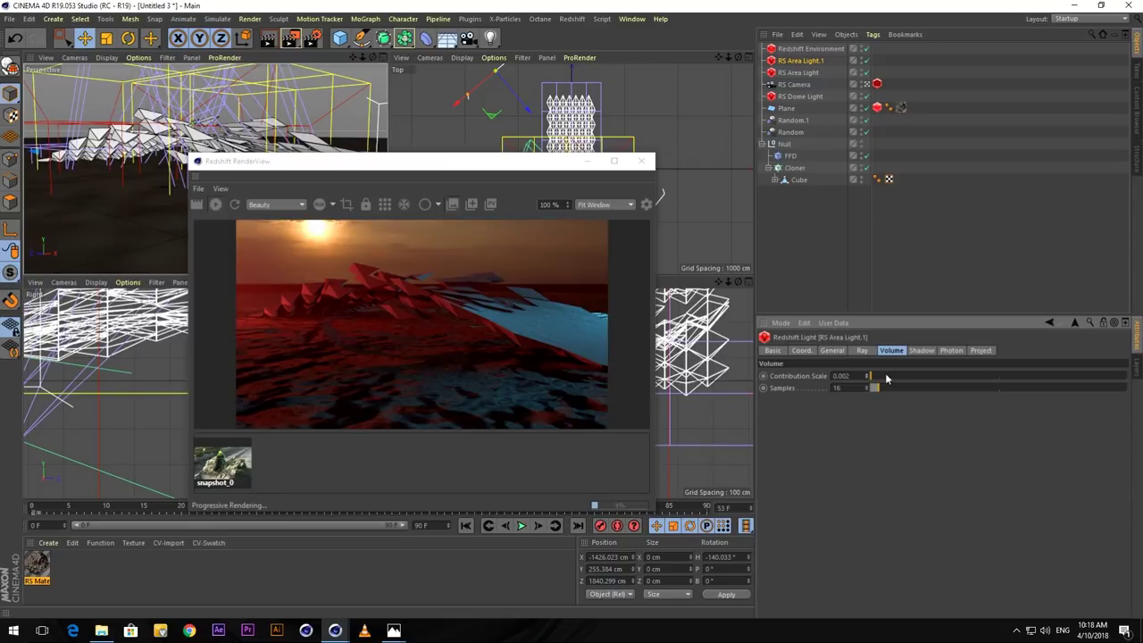
left_click(867, 375)
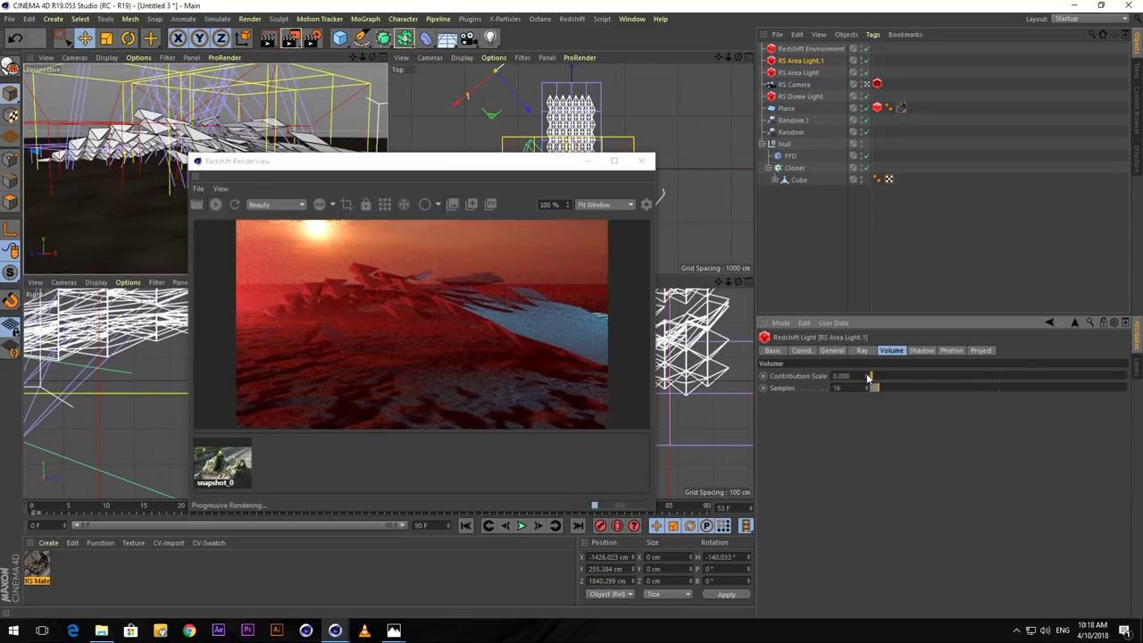
left_click(867, 375)
left_click(866, 375)
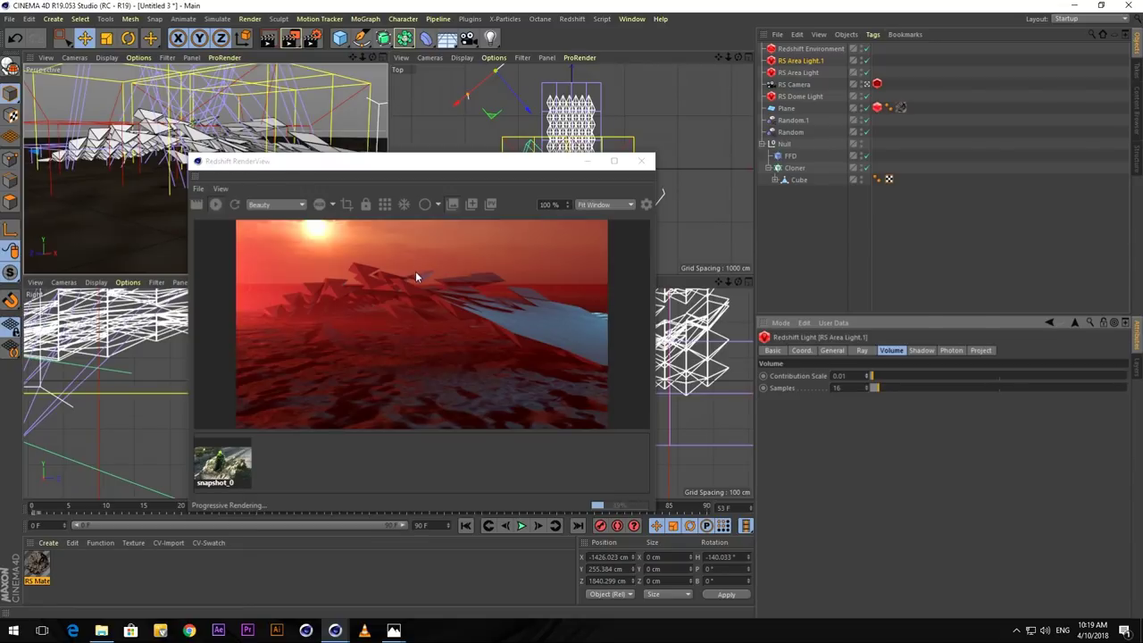
left_click(800, 72)
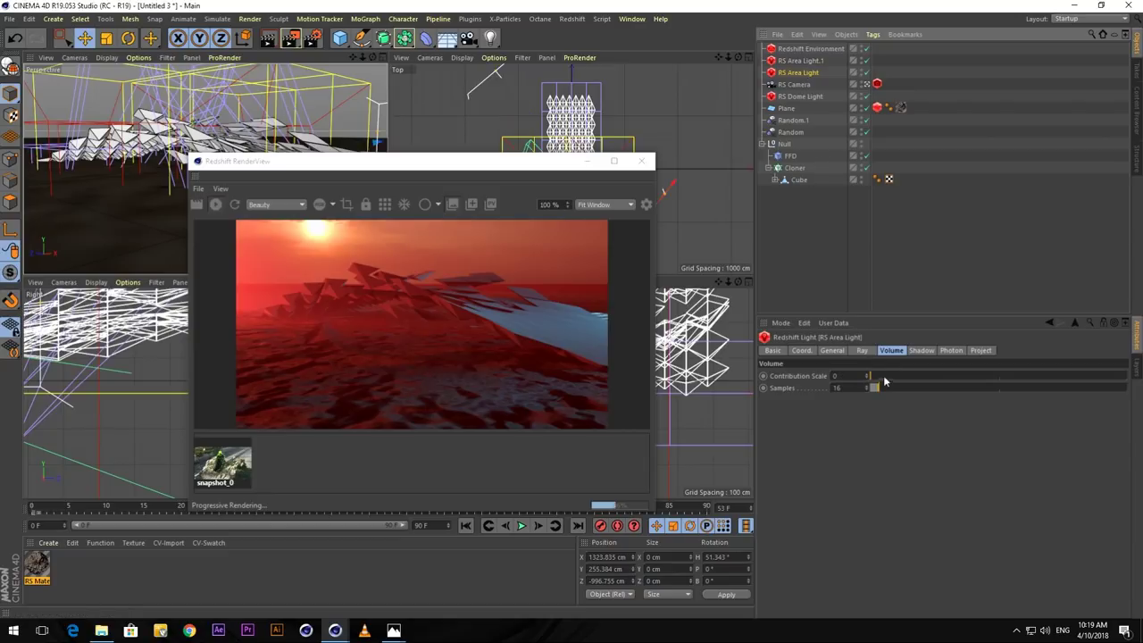
left_click(866, 377)
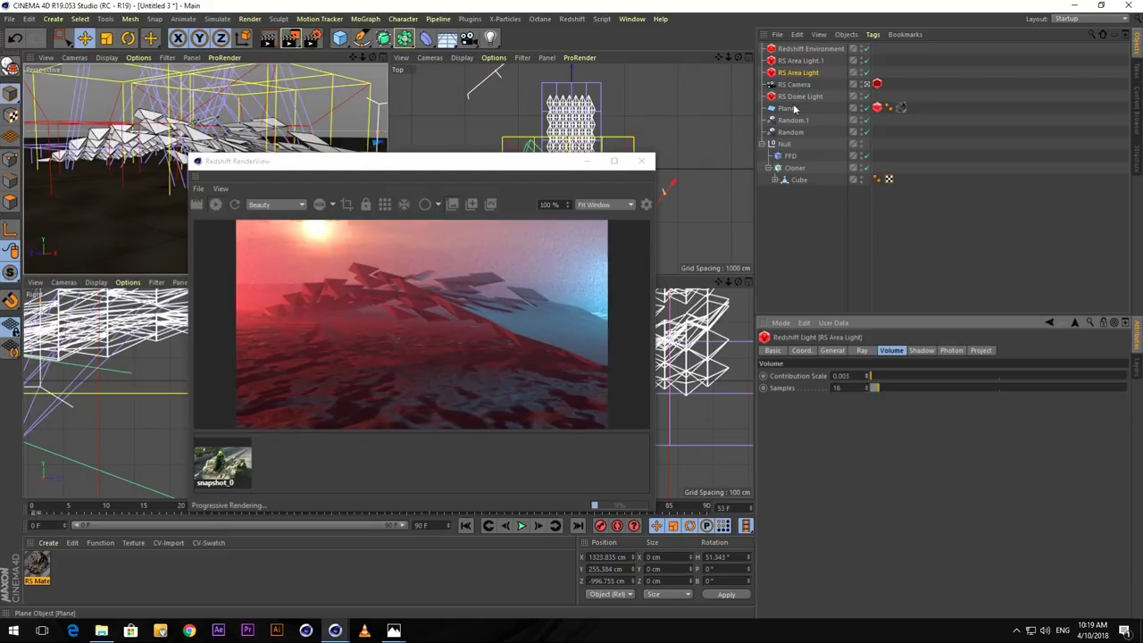
Raise the Redshift Environment's volume scattering, then settle it at about 0.271.
left_click(805, 49)
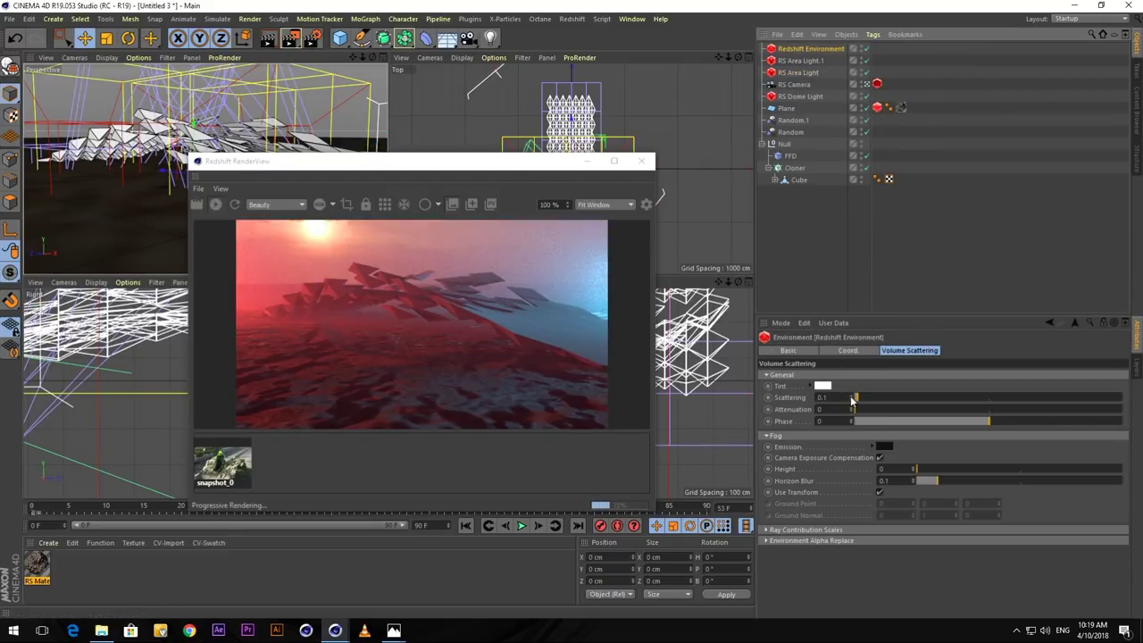
mouse_move(849, 401)
left_mouse_down()
mouse_move(883, 397)
mouse_move(870, 399)
left_mouse_up()
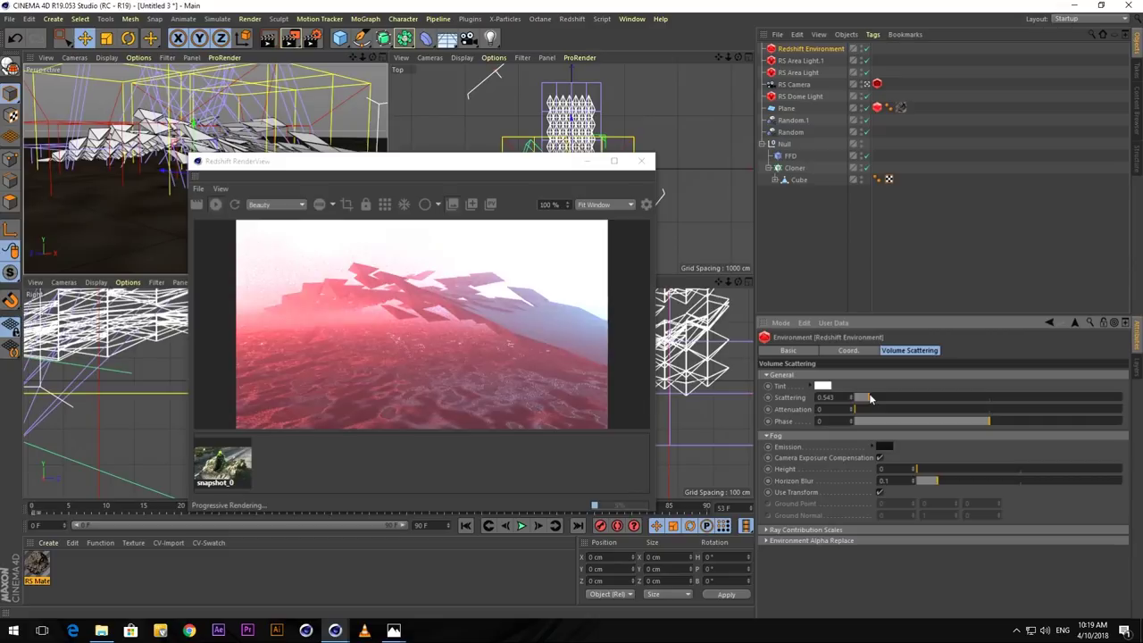
left_click_drag(870, 399, 853, 403)
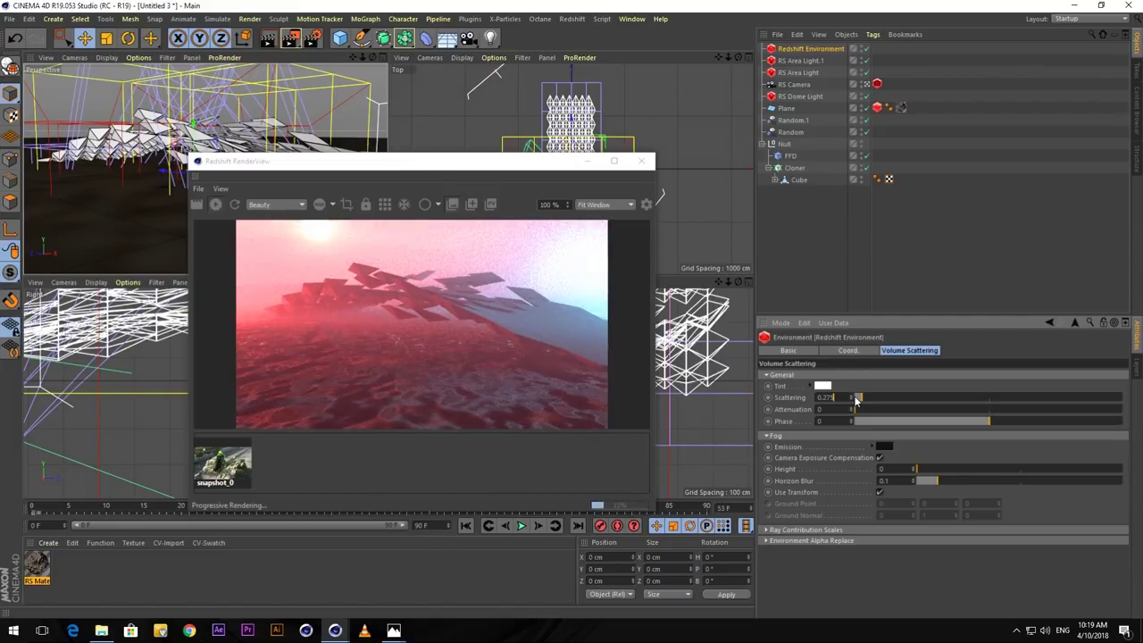
left_click_drag(850, 404, 852, 404)
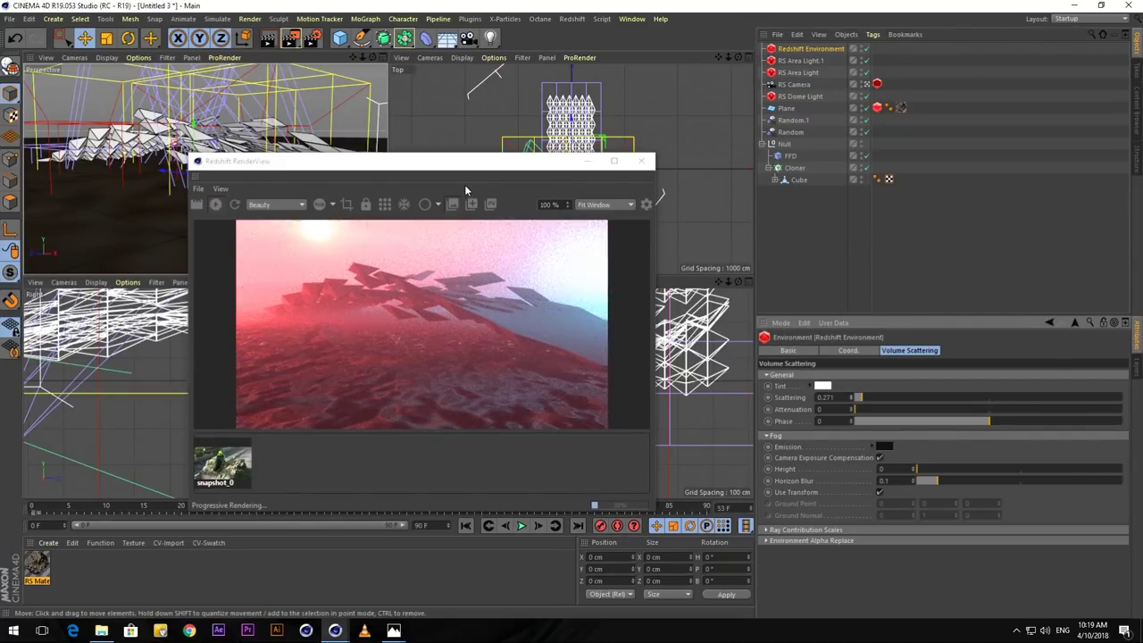
Open the reference image 2- Hero.png from the NAB 2018 - Barton ABC folder in Photos.
left_click(101, 631)
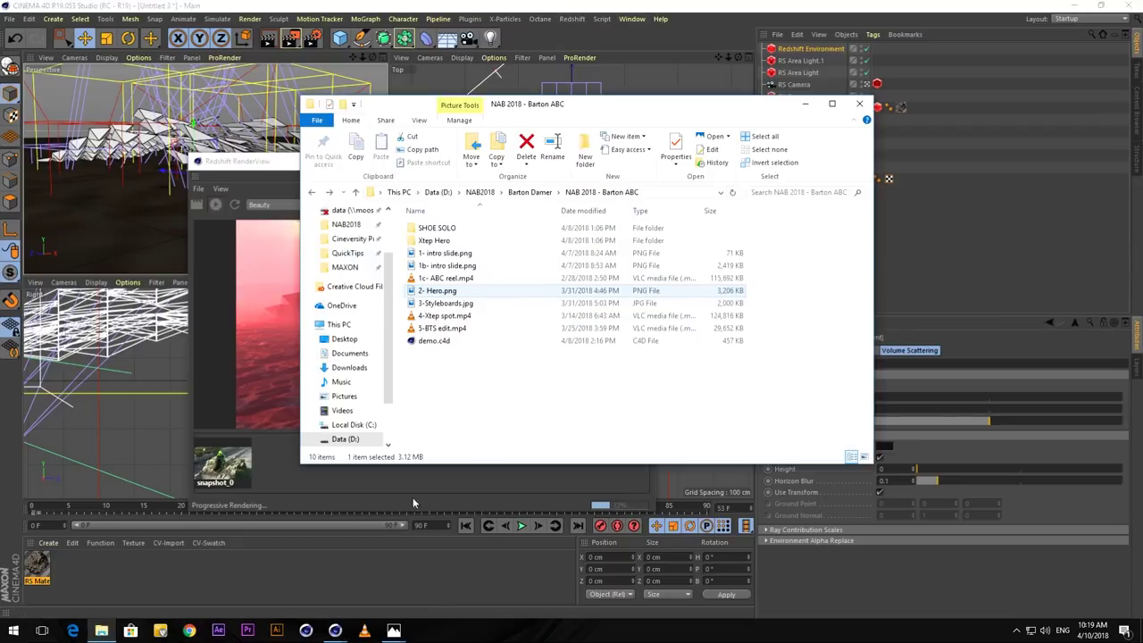
double_click(412, 291)
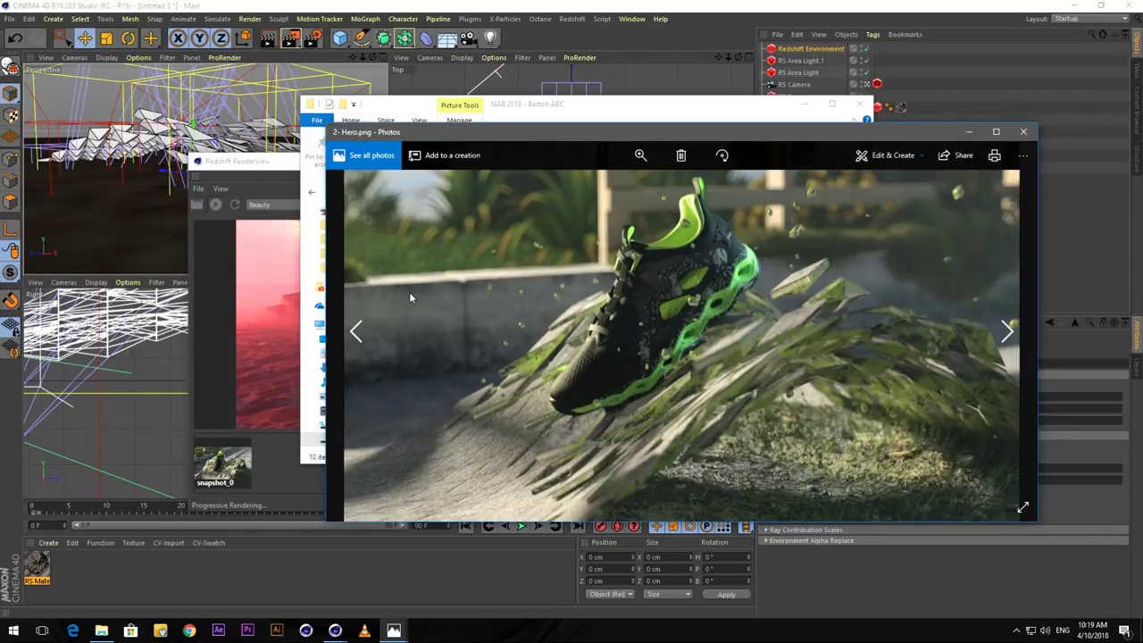
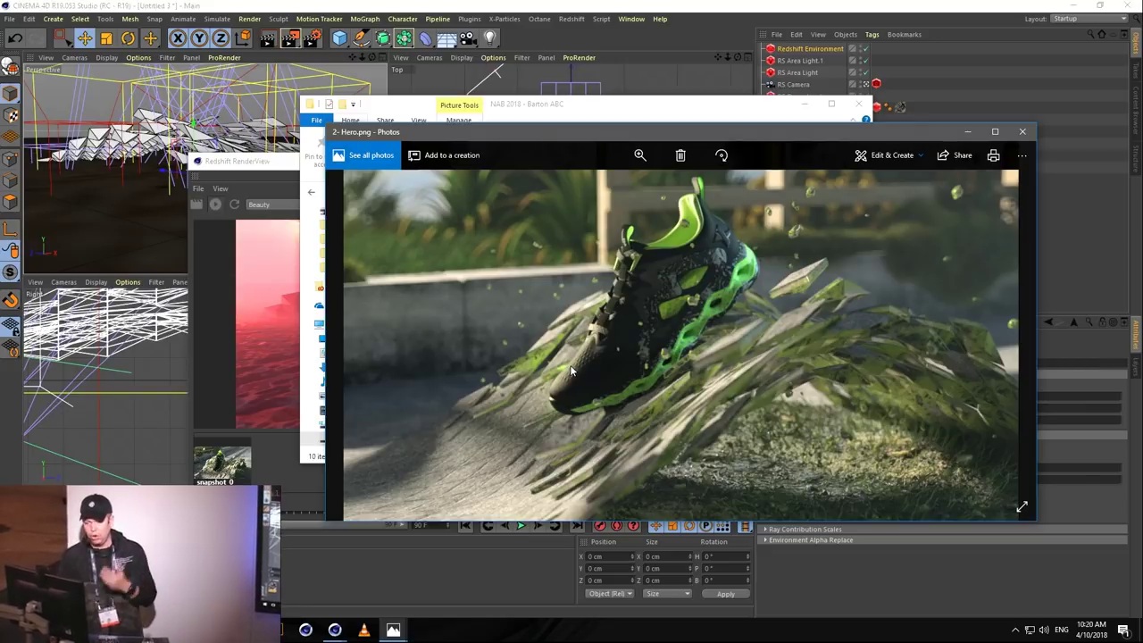
Switch to the Xtep Hero.c4d scene and start Redshift IPR in the repositioned RenderView.
left_click(631, 19)
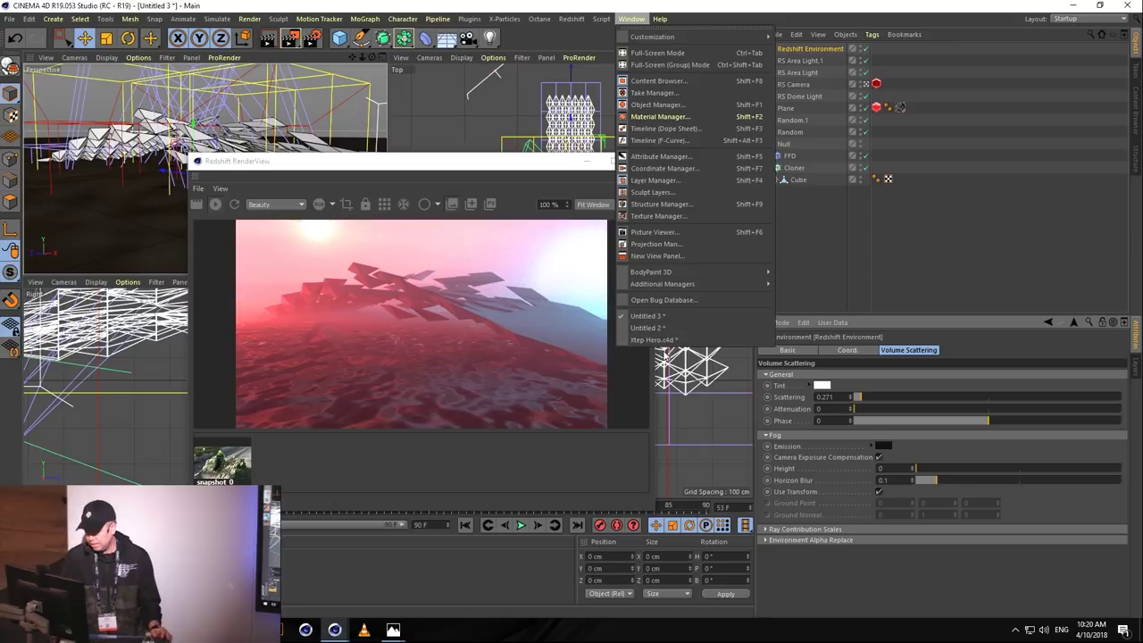
left_click(652, 339)
left_click_drag(527, 164, 799, 127)
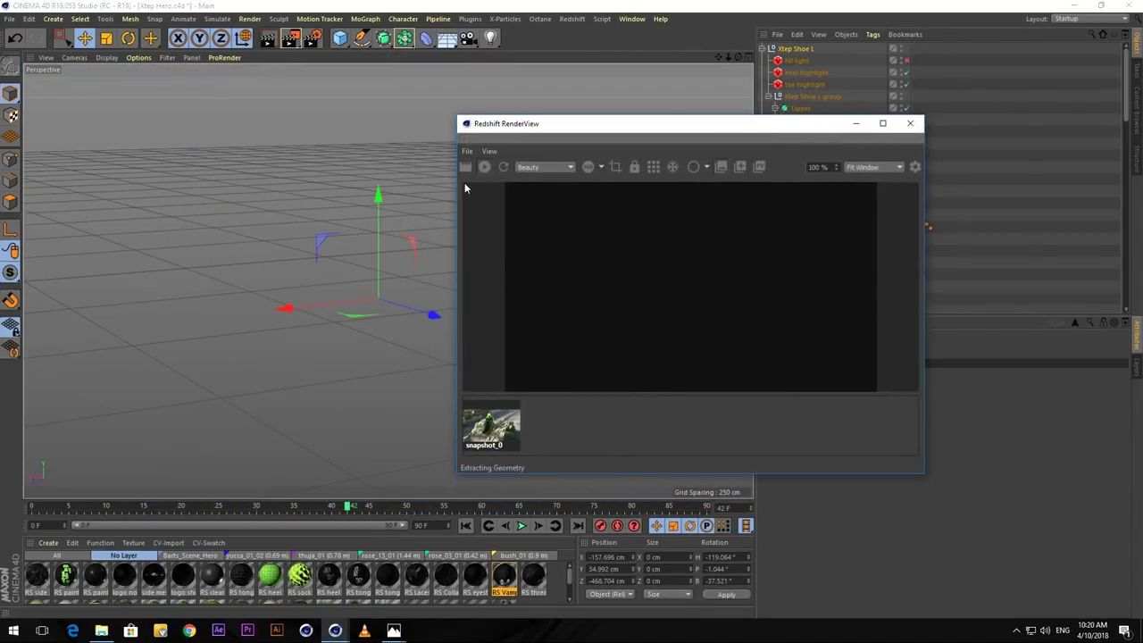
left_click(484, 167)
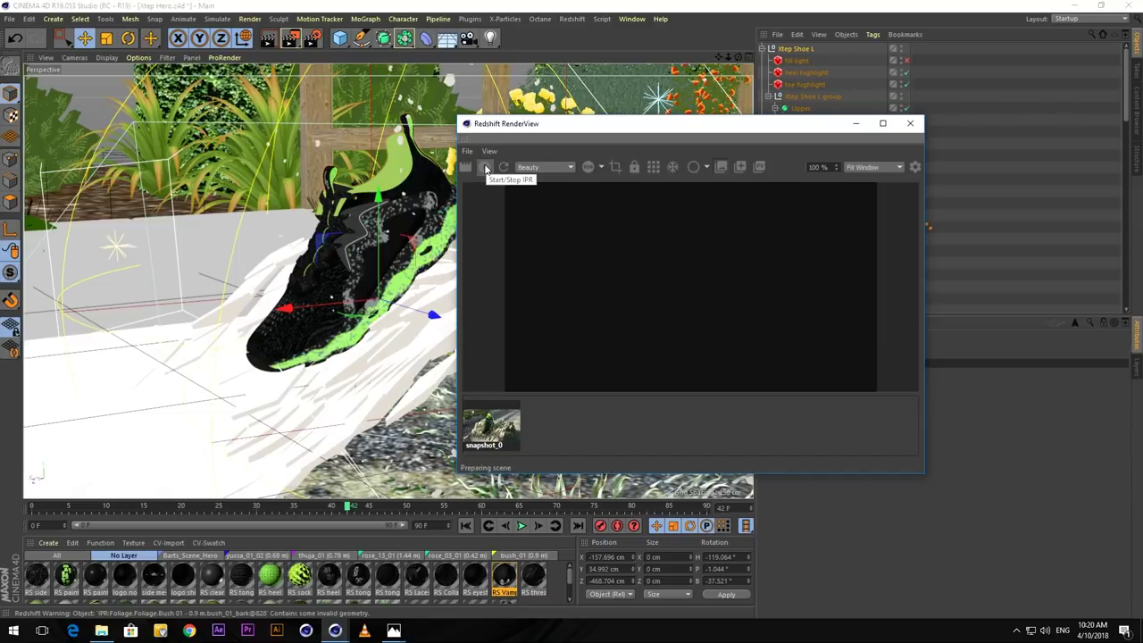
left_click(484, 167)
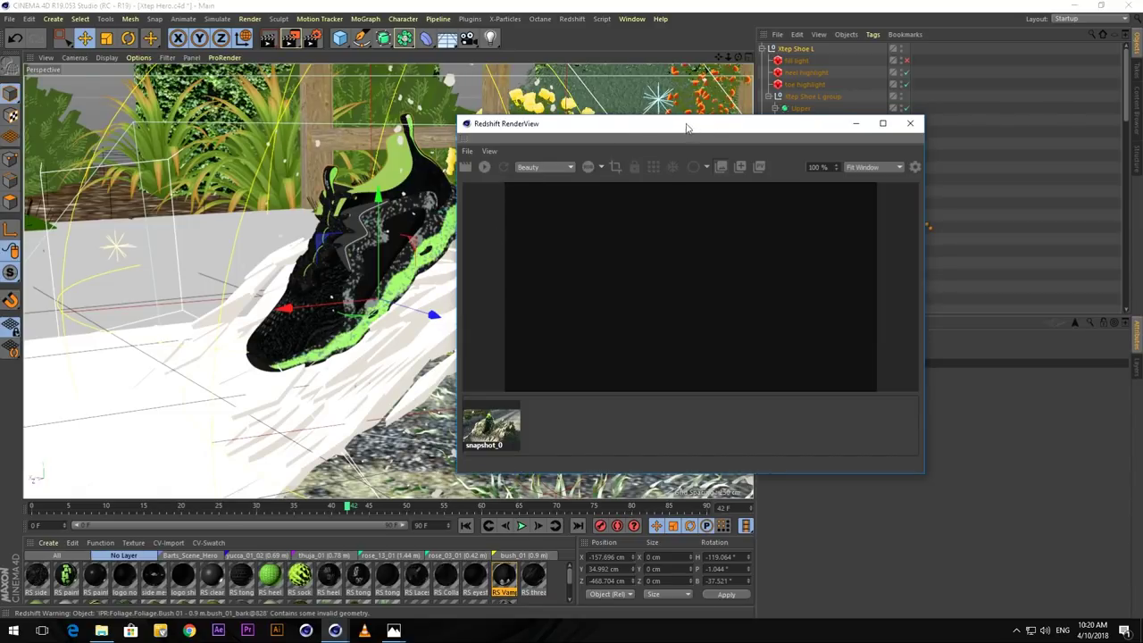
left_click_drag(686, 122, 592, 116)
left_click(389, 162)
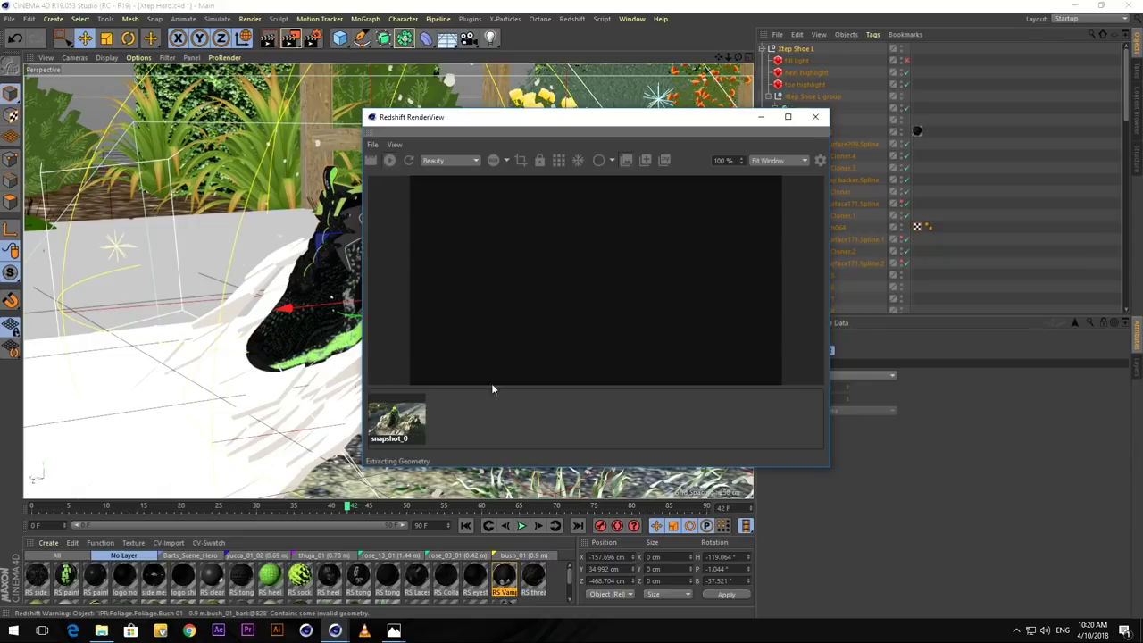
Play the scene animation forwards while the live render updates.
left_click(522, 526)
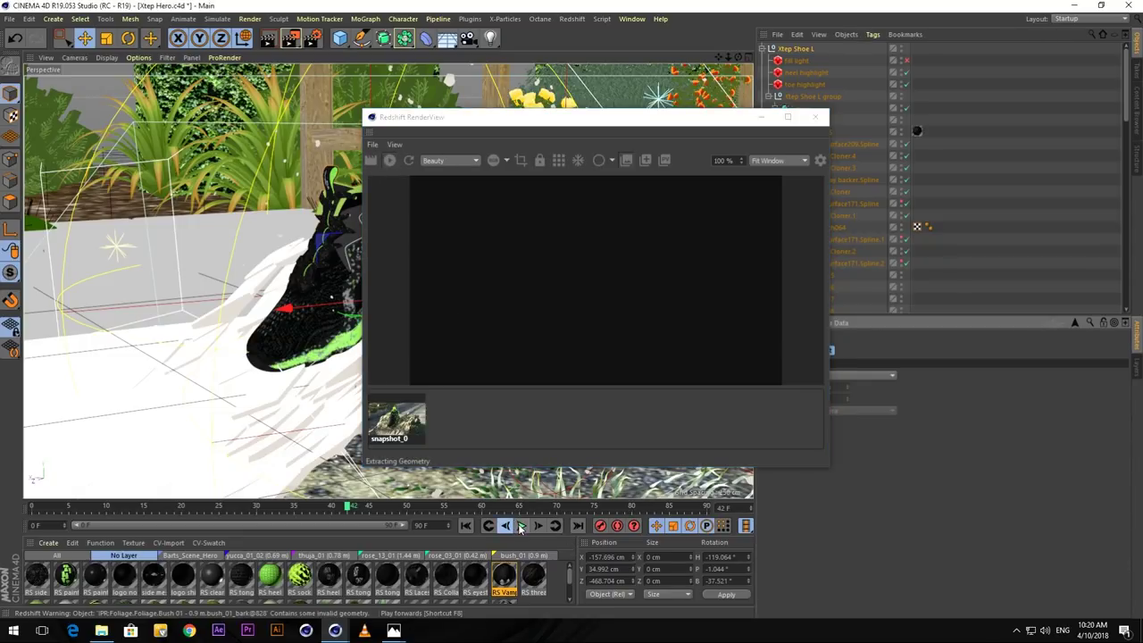
left_click(521, 526)
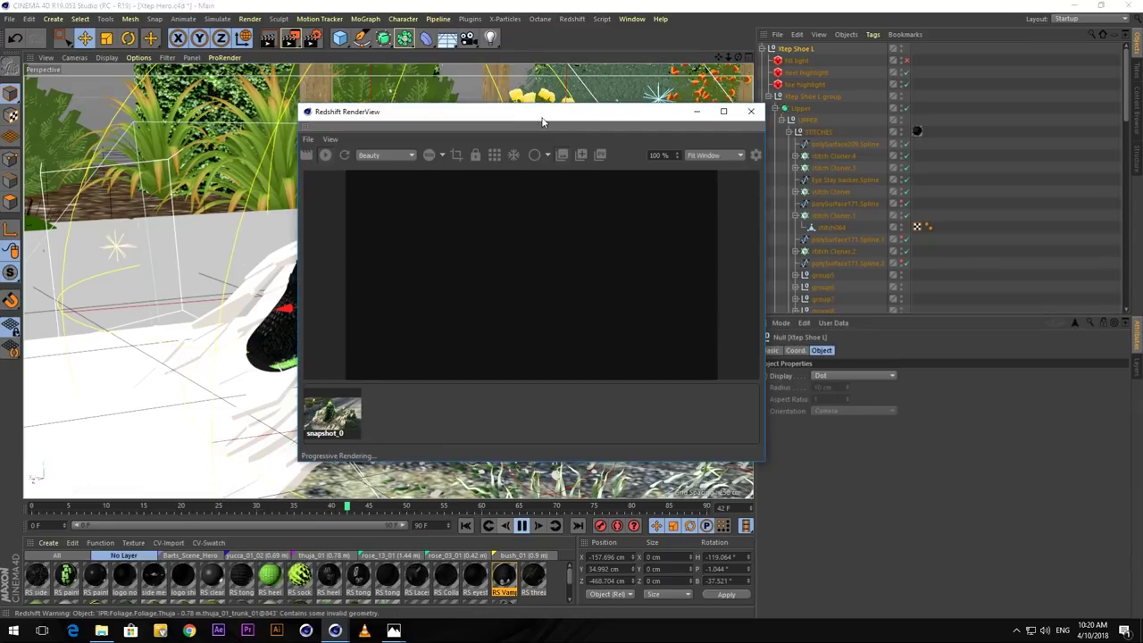
left_click_drag(542, 117, 467, 103)
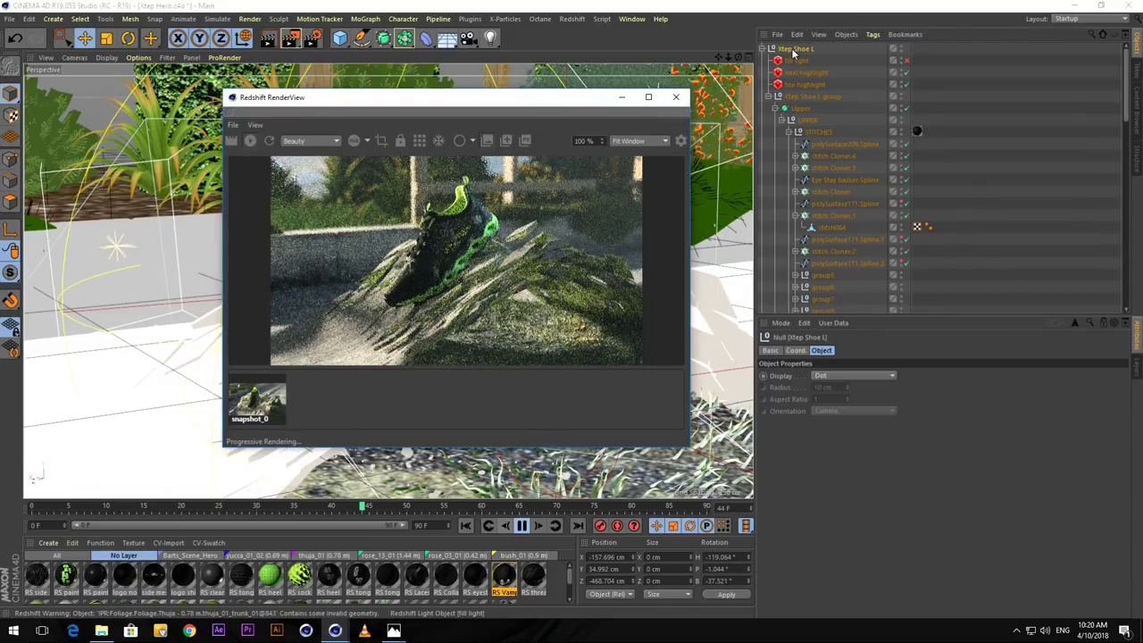
Select the heel highlight light and show its Project include list.
left_click(771, 96)
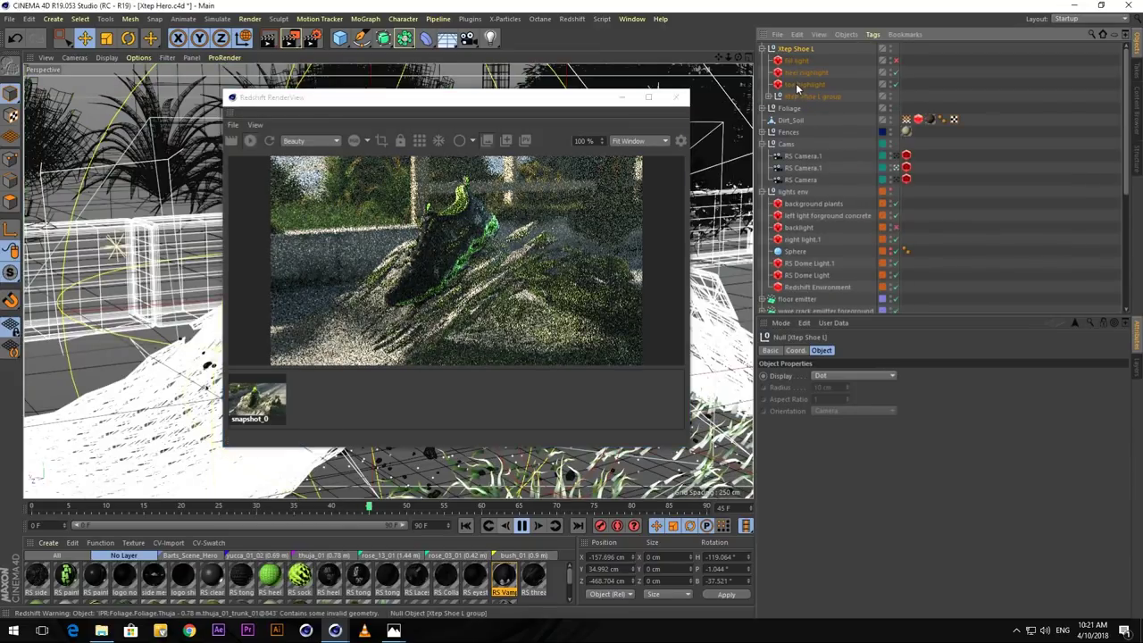
left_click(798, 73)
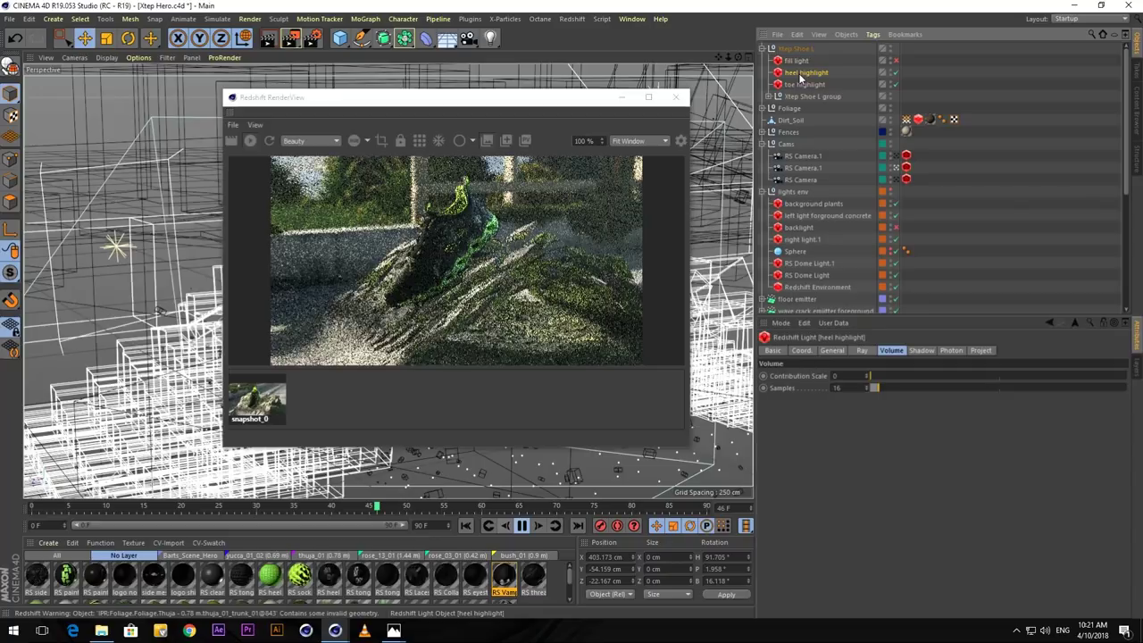
left_click(571, 103)
left_click_drag(572, 101, 569, 62)
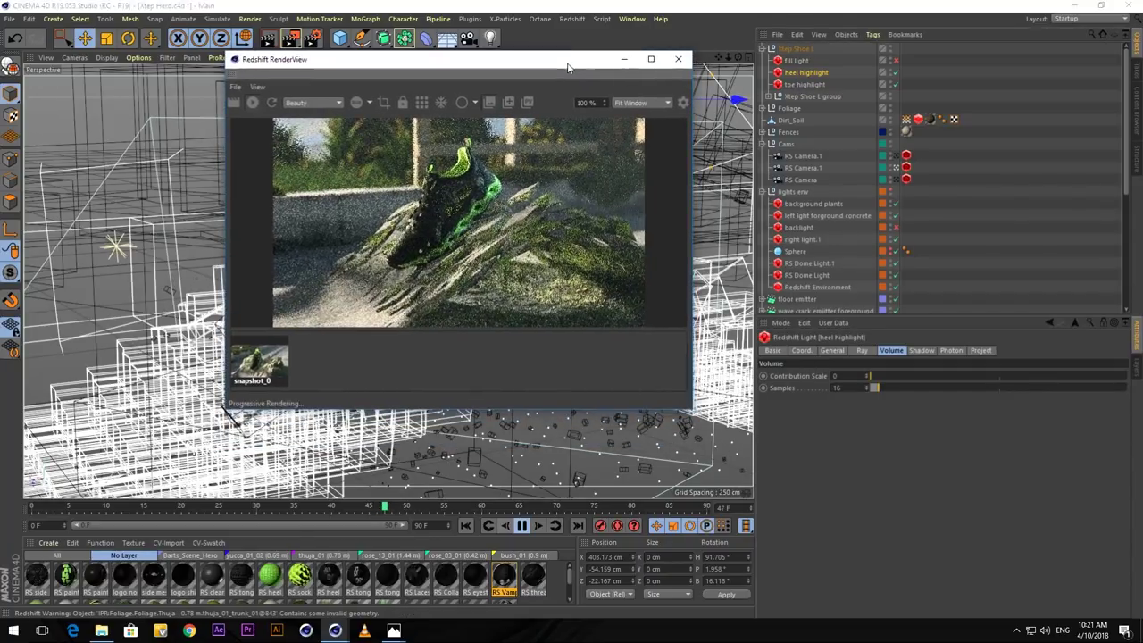
left_click(980, 350)
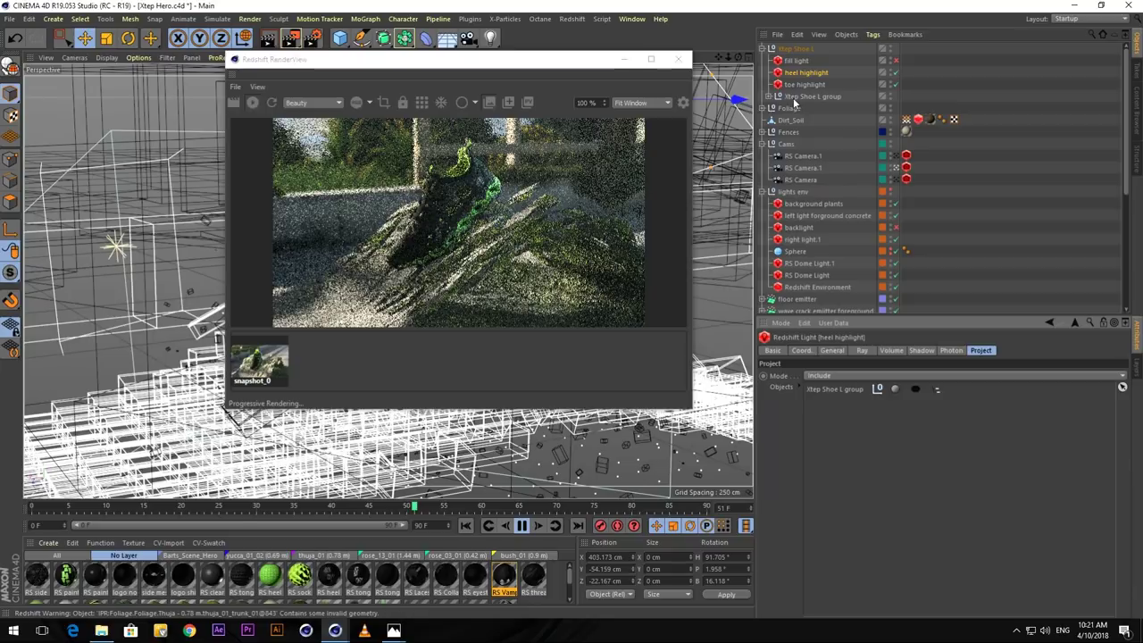
Stop playback at frame 23 and remove Xtep Shoe L group from heel highlight's list.
left_click(523, 526)
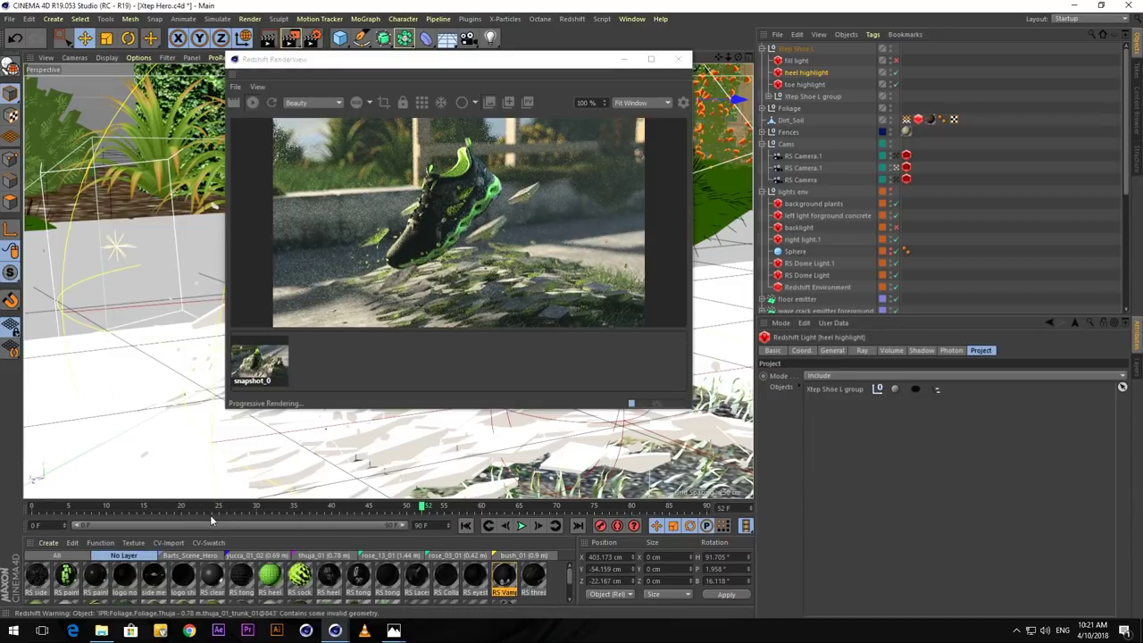
left_click_drag(237, 511, 204, 509)
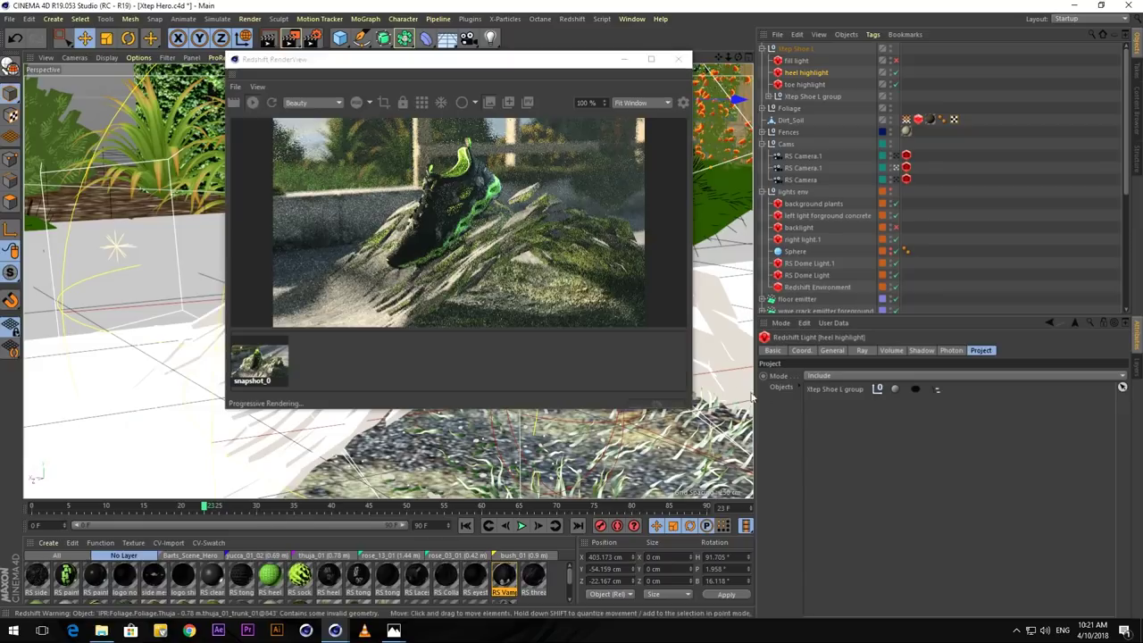
left_click(818, 389)
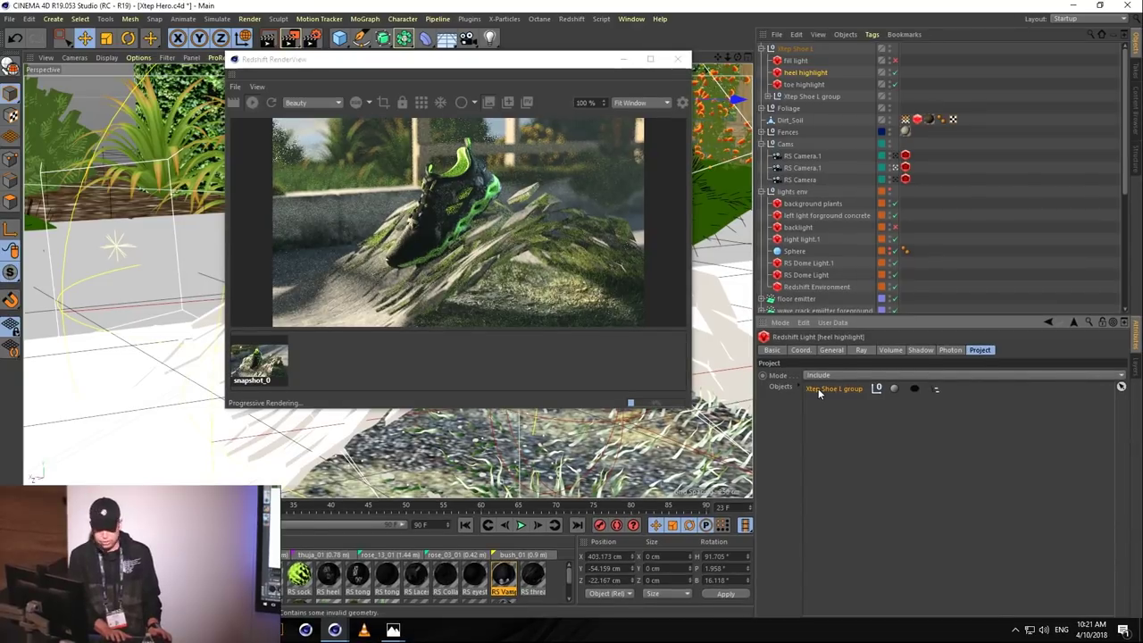
key("Delete")
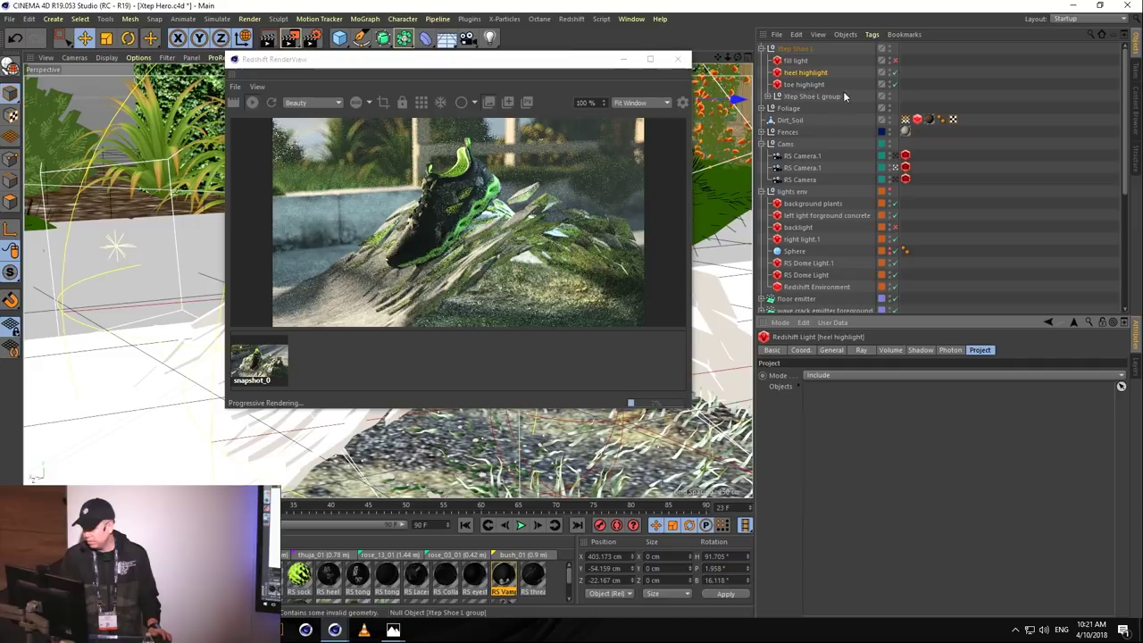
Select the toe highlight light and delete the shoe group from its Project list.
left_click(804, 84)
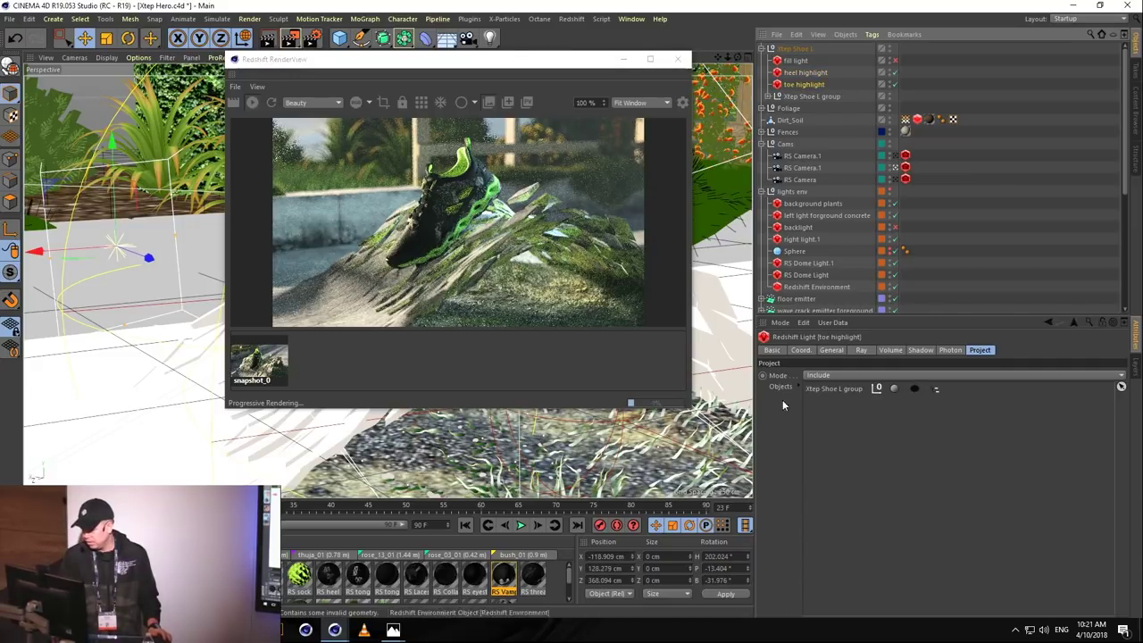
left_click(829, 387)
key("Delete")
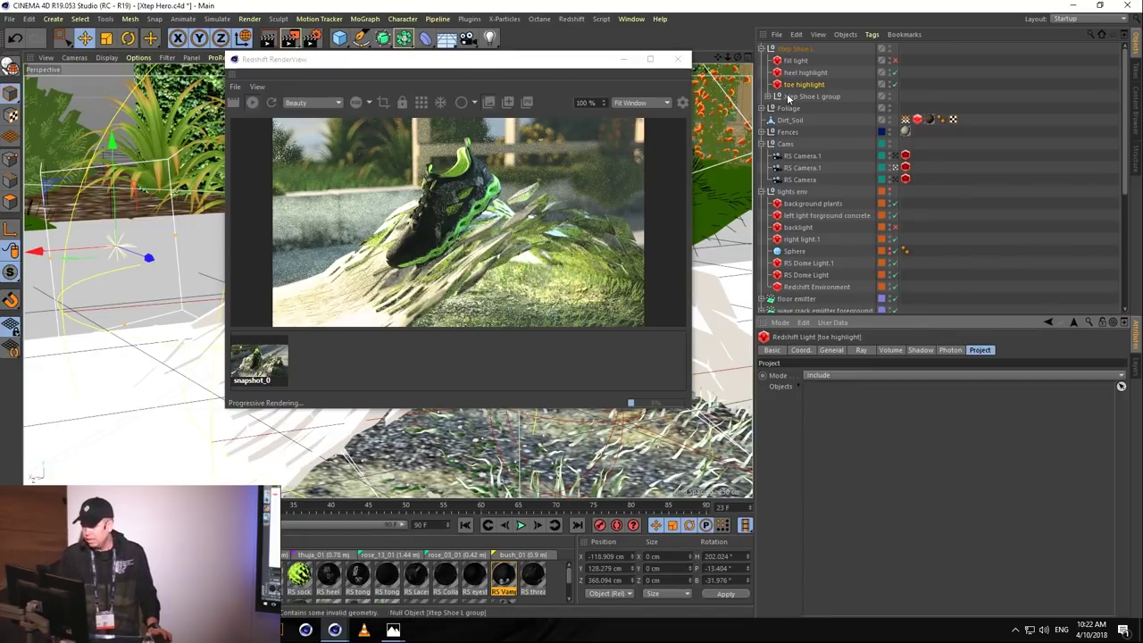
Link Xtep Shoe L group back to toe highlight and bring up the NAB 2018 folder.
left_click_drag(791, 97, 836, 398)
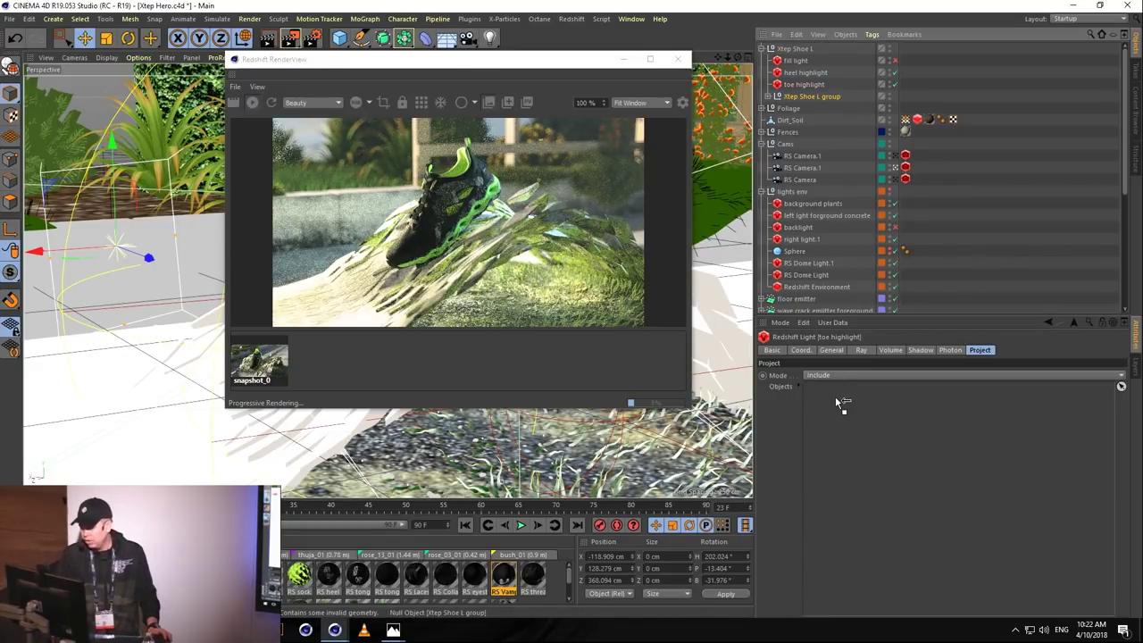
left_click(804, 73)
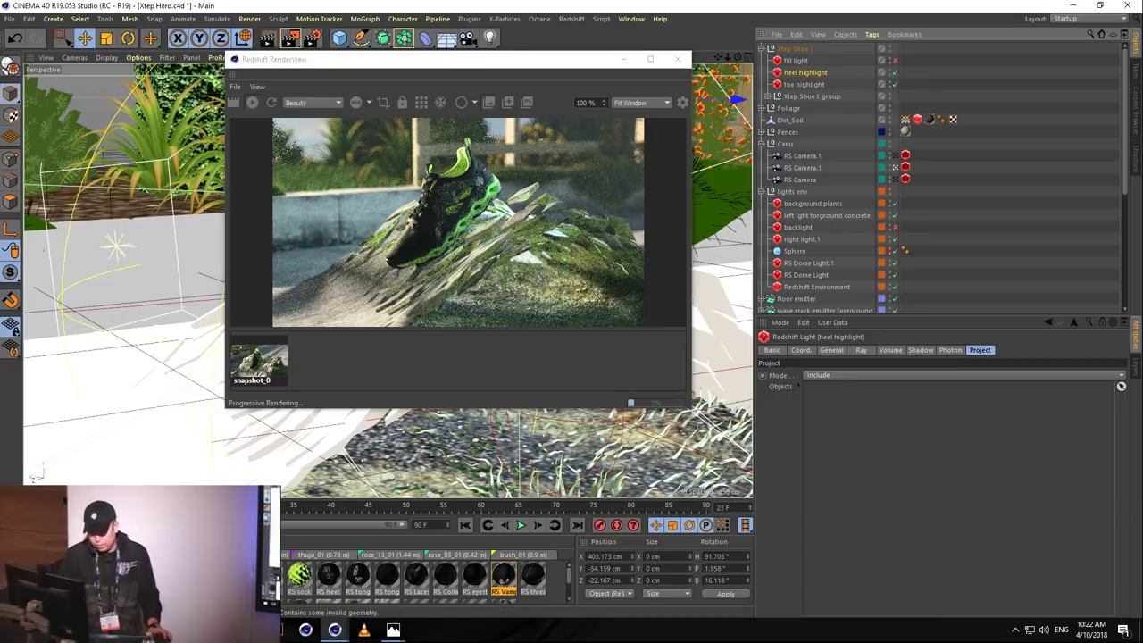
key("alt+Tab")
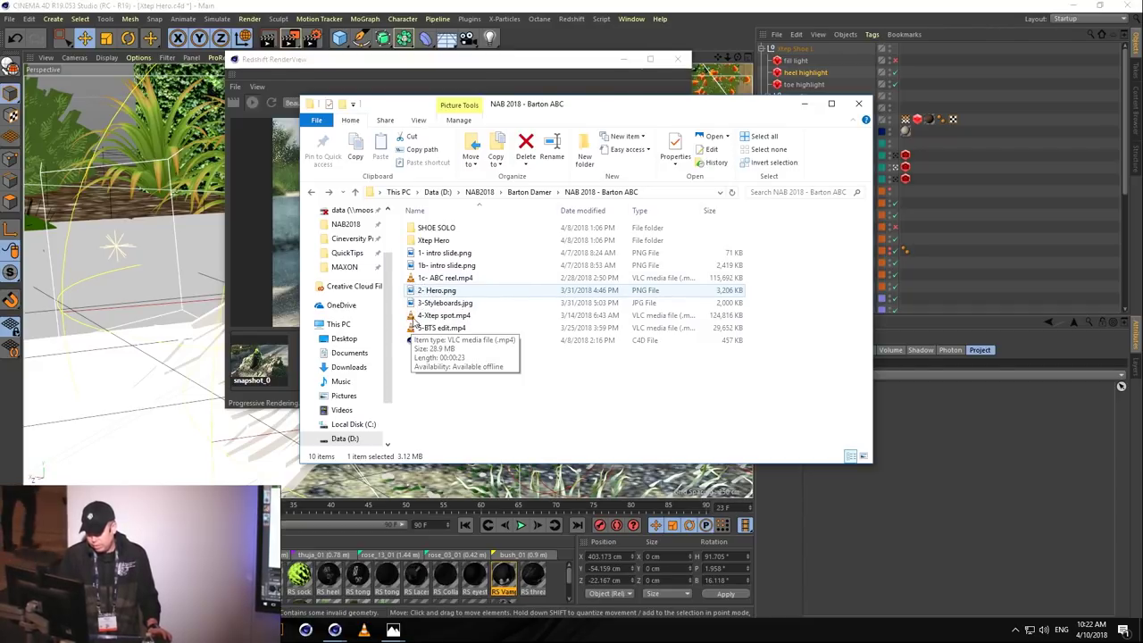
Play 4-Xtep spot.mp4 fullscreen in VLC through to the closing Xtep logo.
left_click(414, 315)
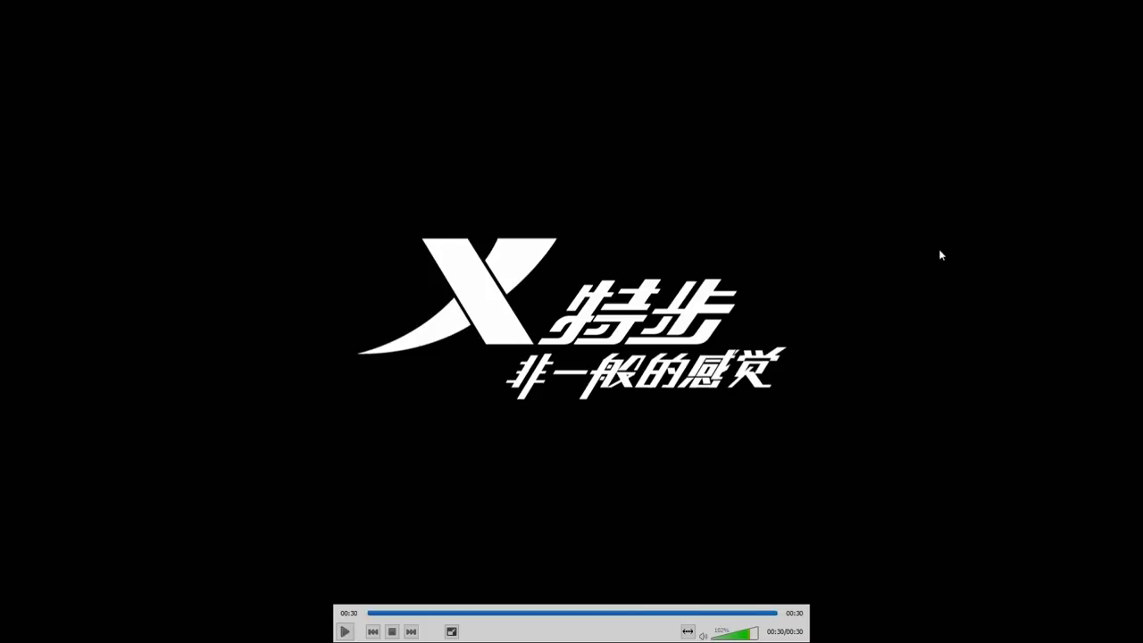
Take the finished Xtep spot video out of fullscreen in VLC.
double_click(447, 411)
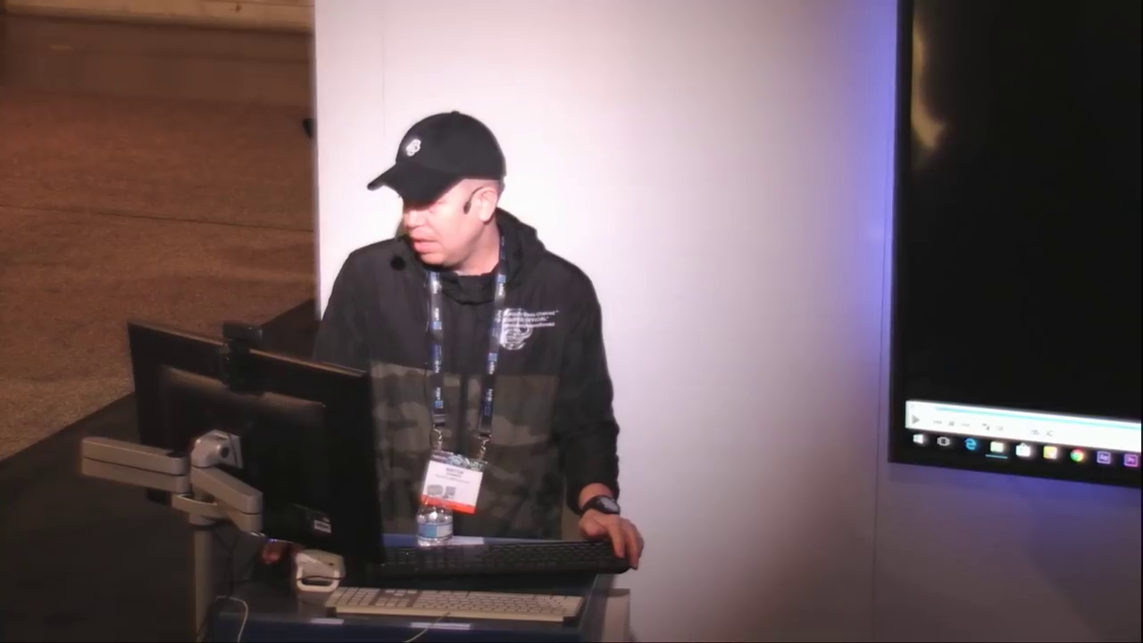